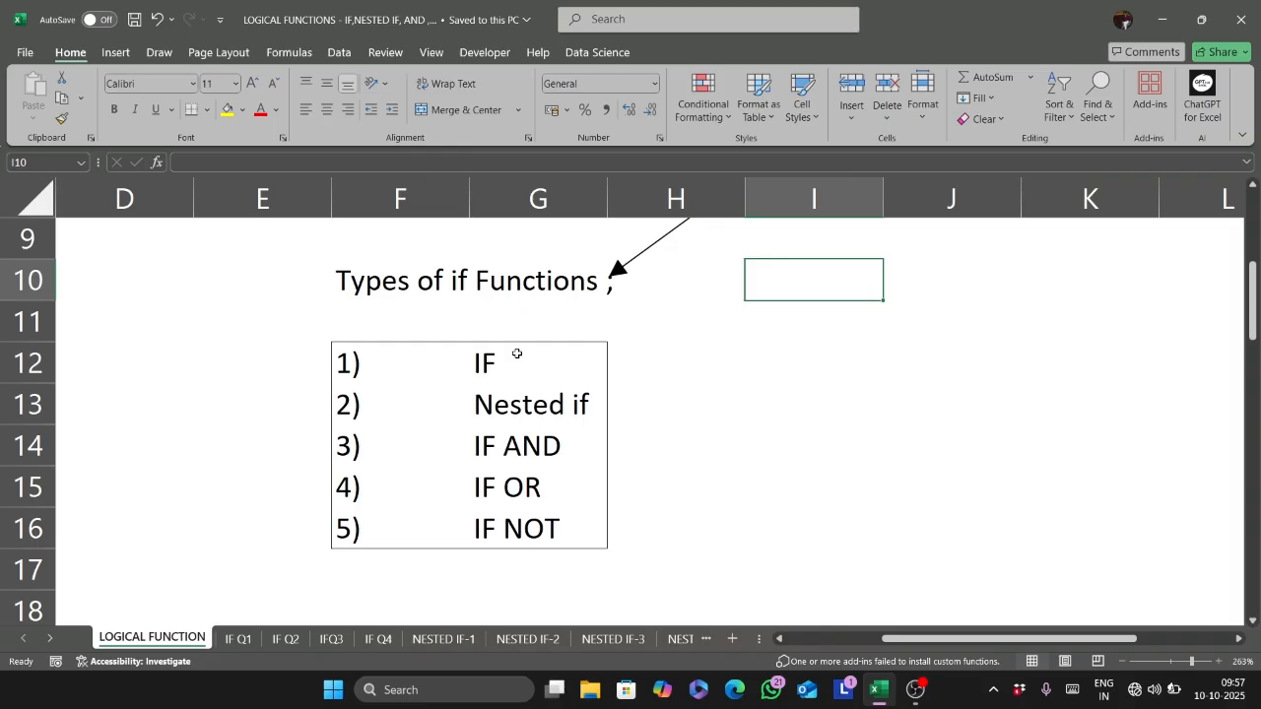
- Review the definition and syntax of the IF function on the LOGICAL FUNCTION sheet
scroll(516, 353, "down", 3)
scroll(516, 353, "right", 2)
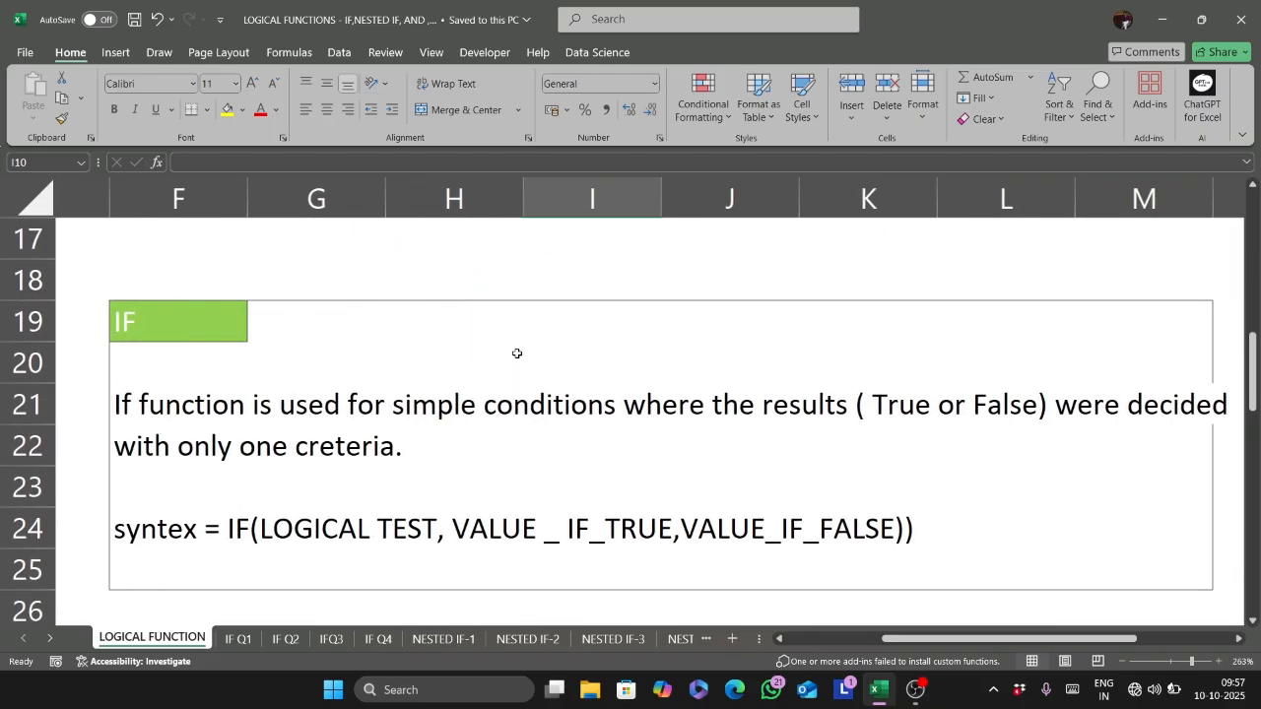
scroll(516, 352, "right", 1)
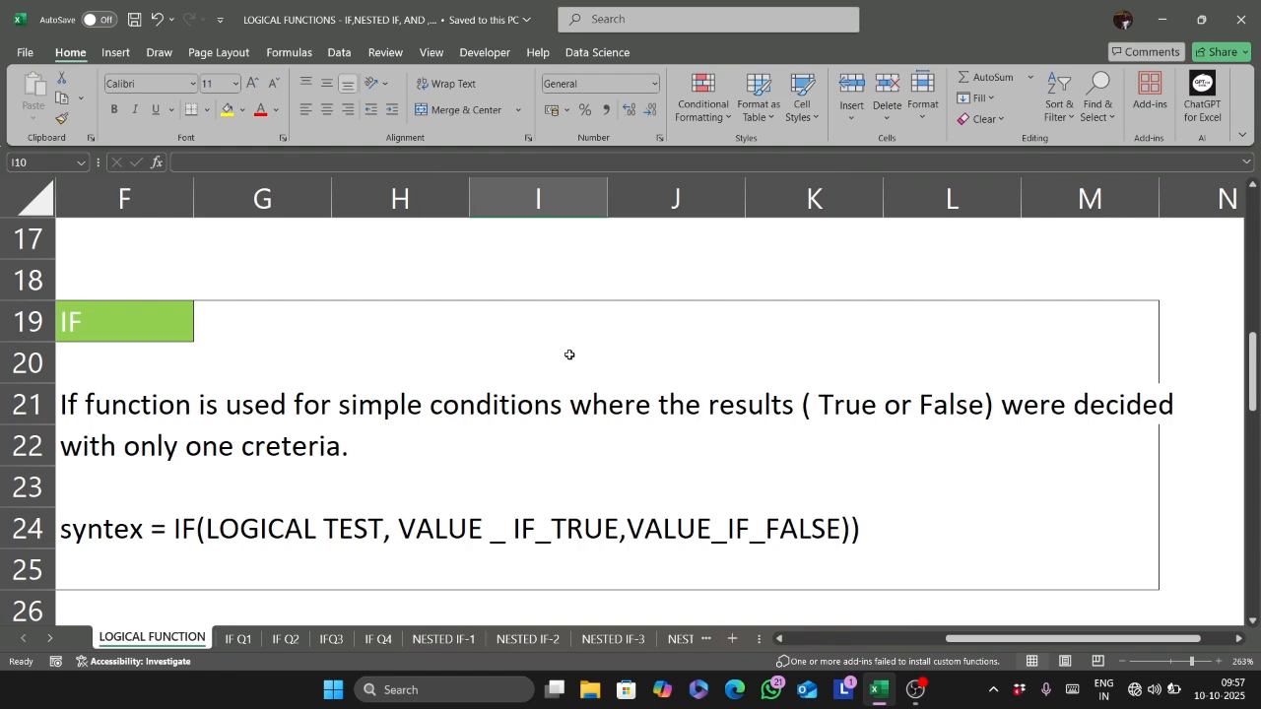
scroll(569, 354, "down", 4, "ctrl")
scroll(569, 354, "up", 4, "ctrl")
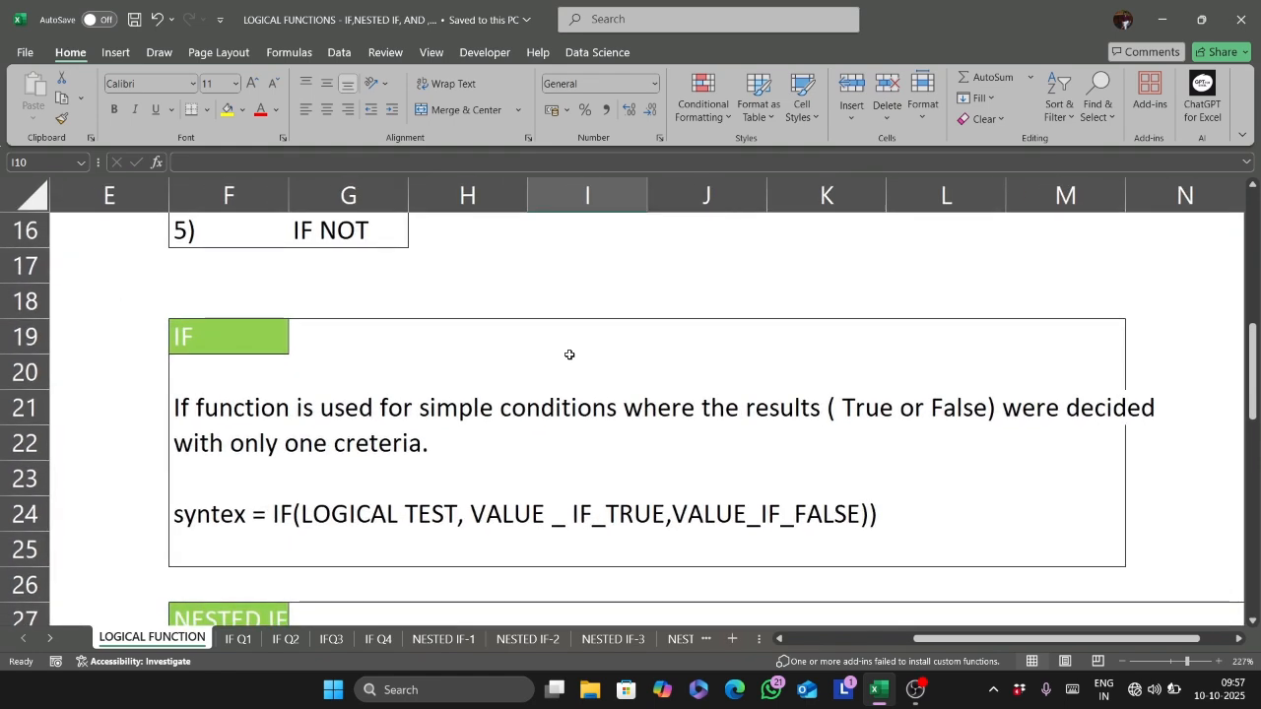
scroll(569, 355, "down", 1)
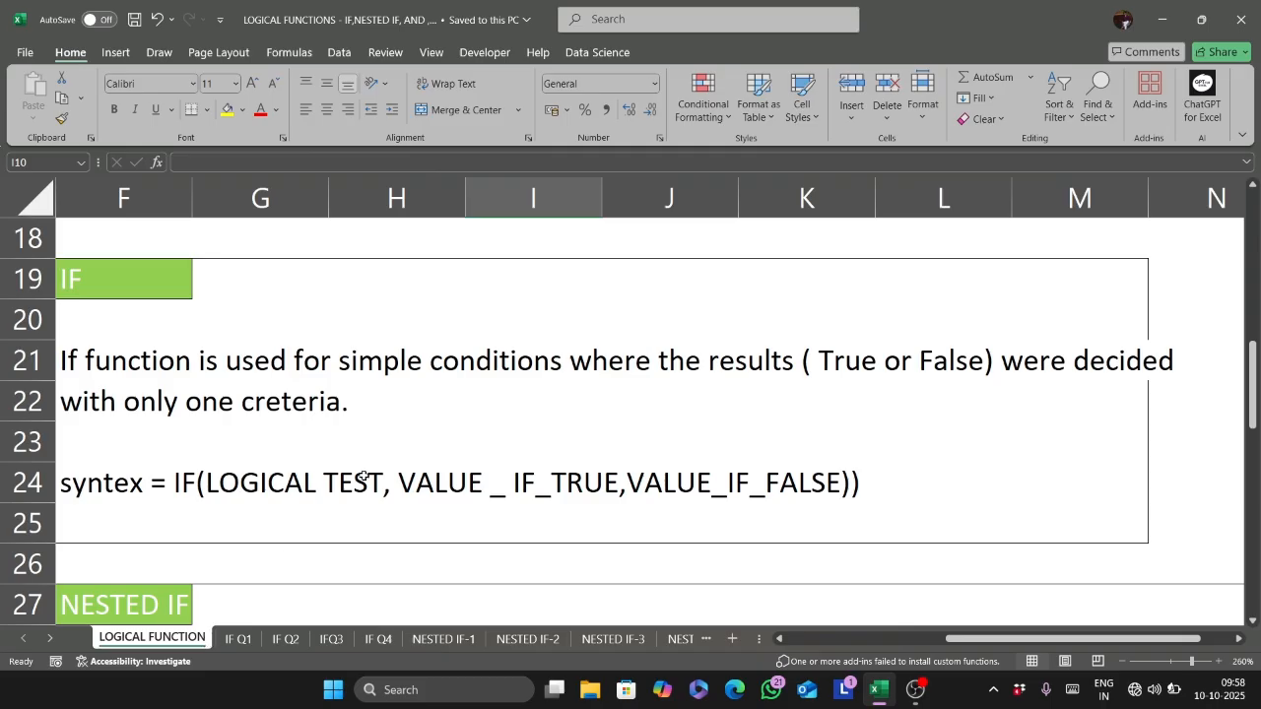
- Open the IF Q1 sheet, select the first Remarks cell E6 and save the workbook
key("ctrl+Page_Down")
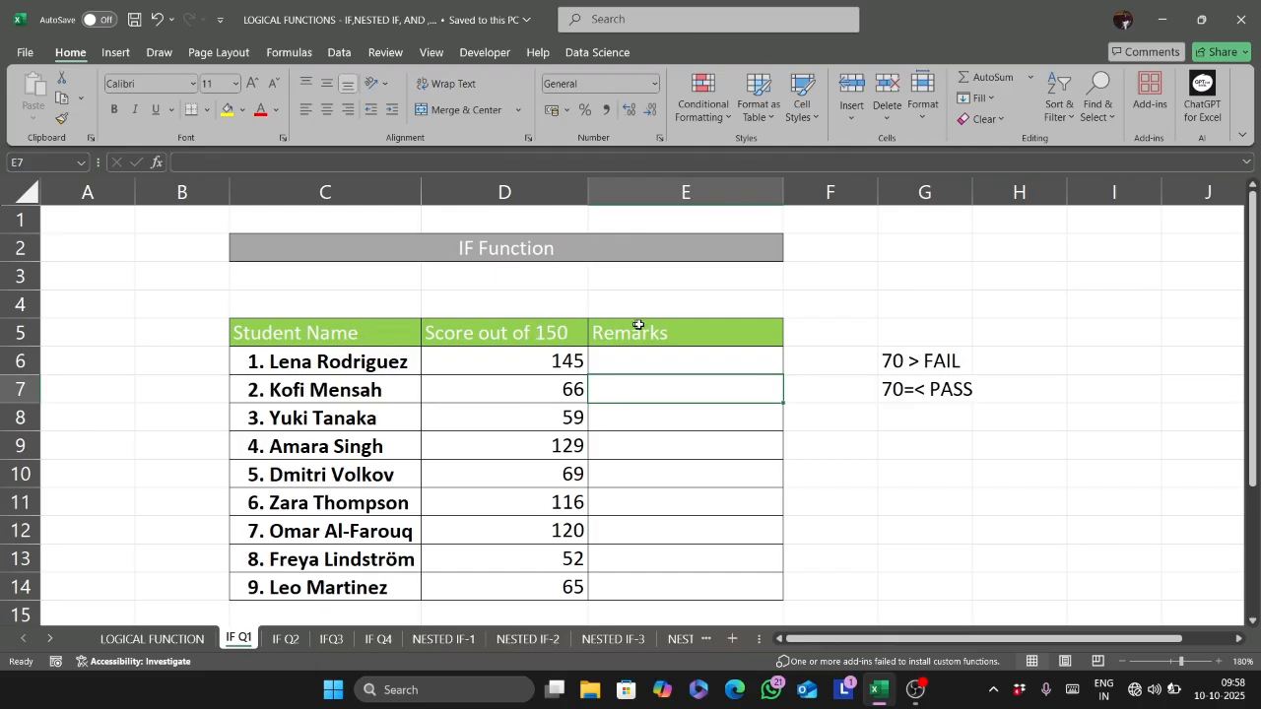
left_click(702, 362)
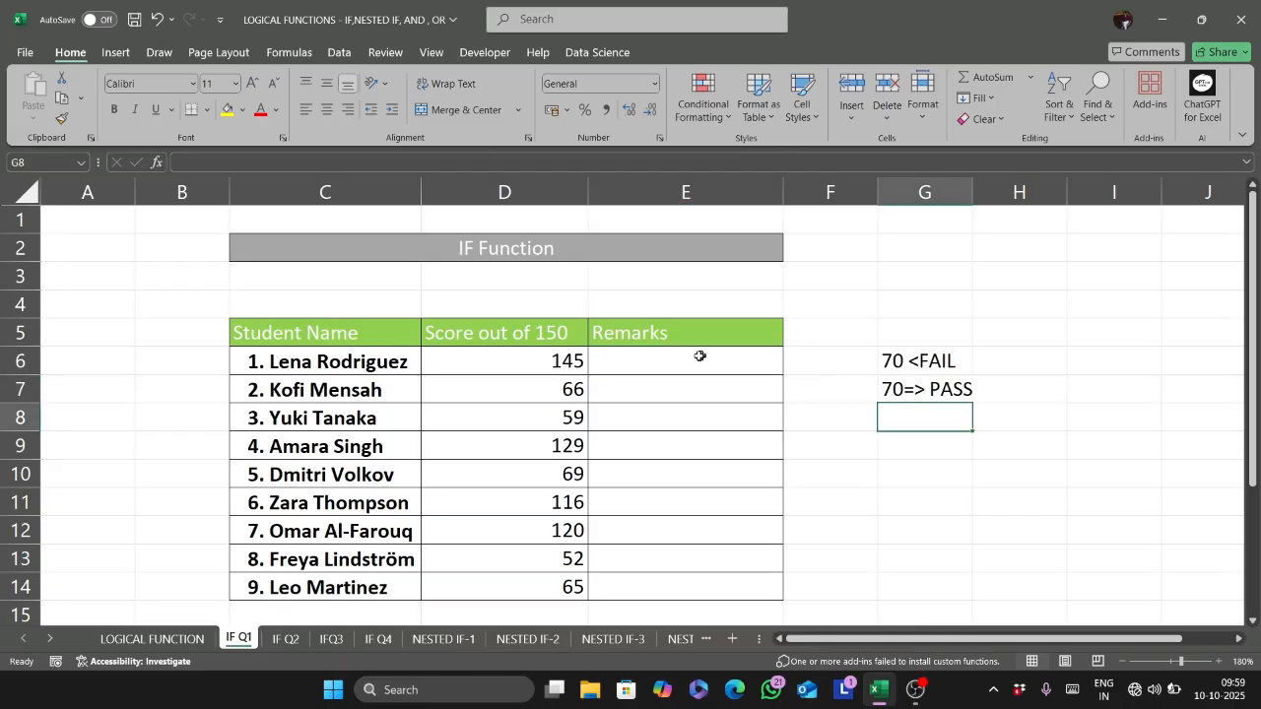
left_click(655, 370)
key("ctrl+s")
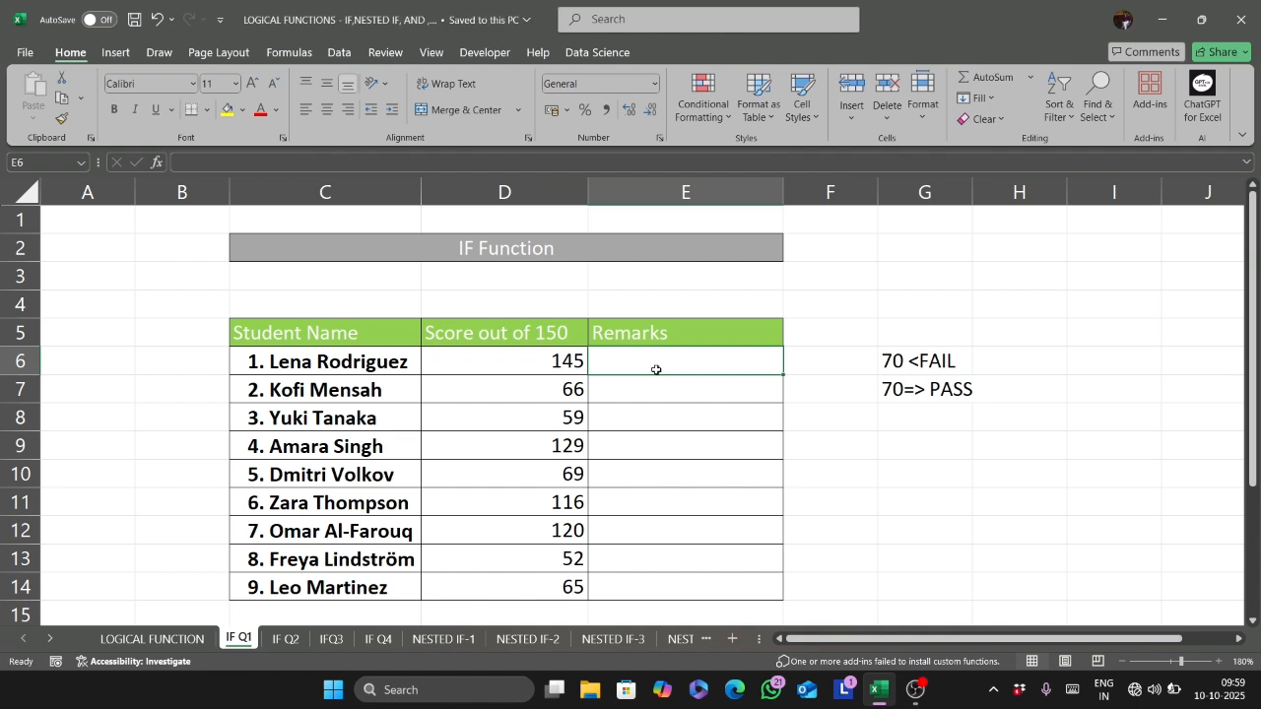
- Begin an IF formula in the first Remarks cell, E6
type("=if")
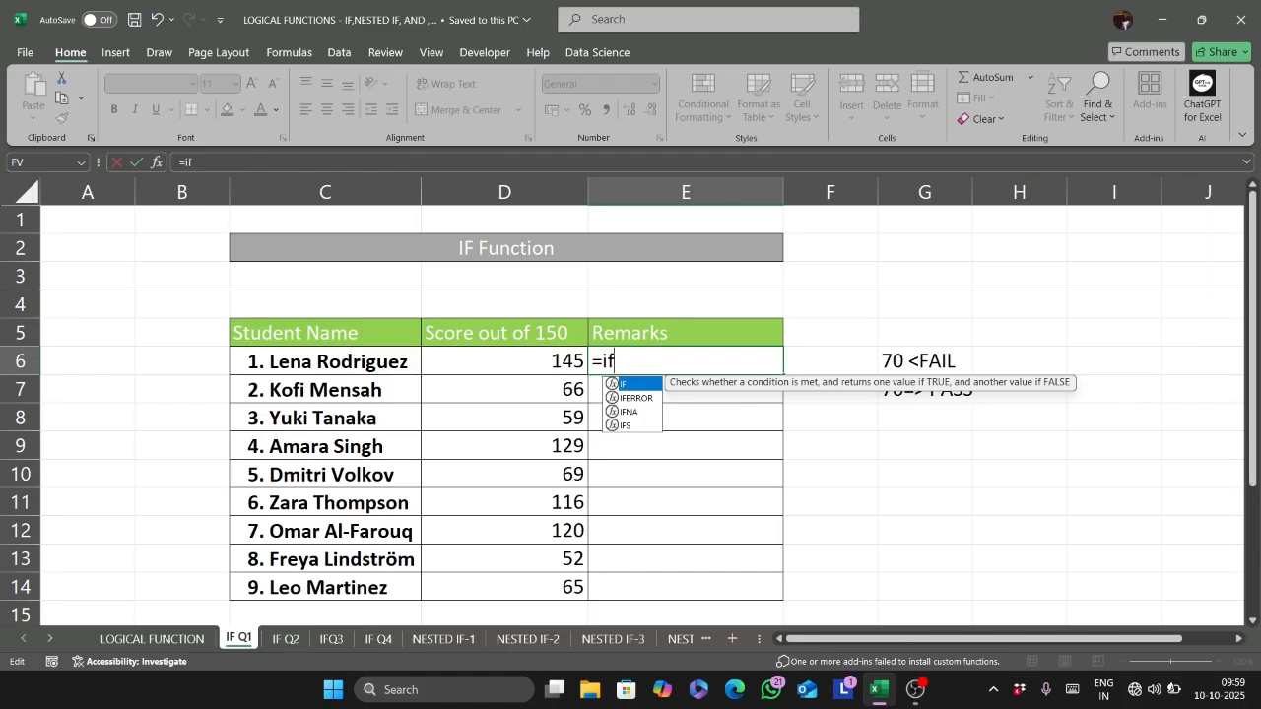
key("Tab")
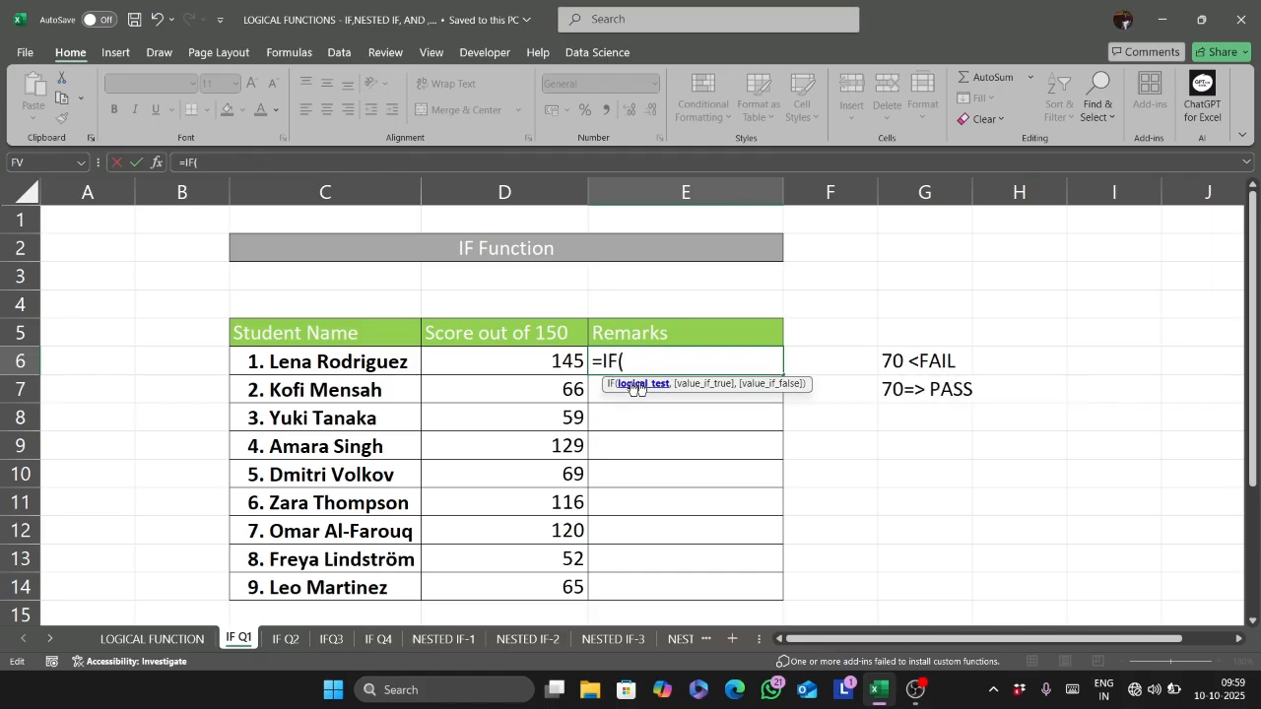
left_click(529, 371)
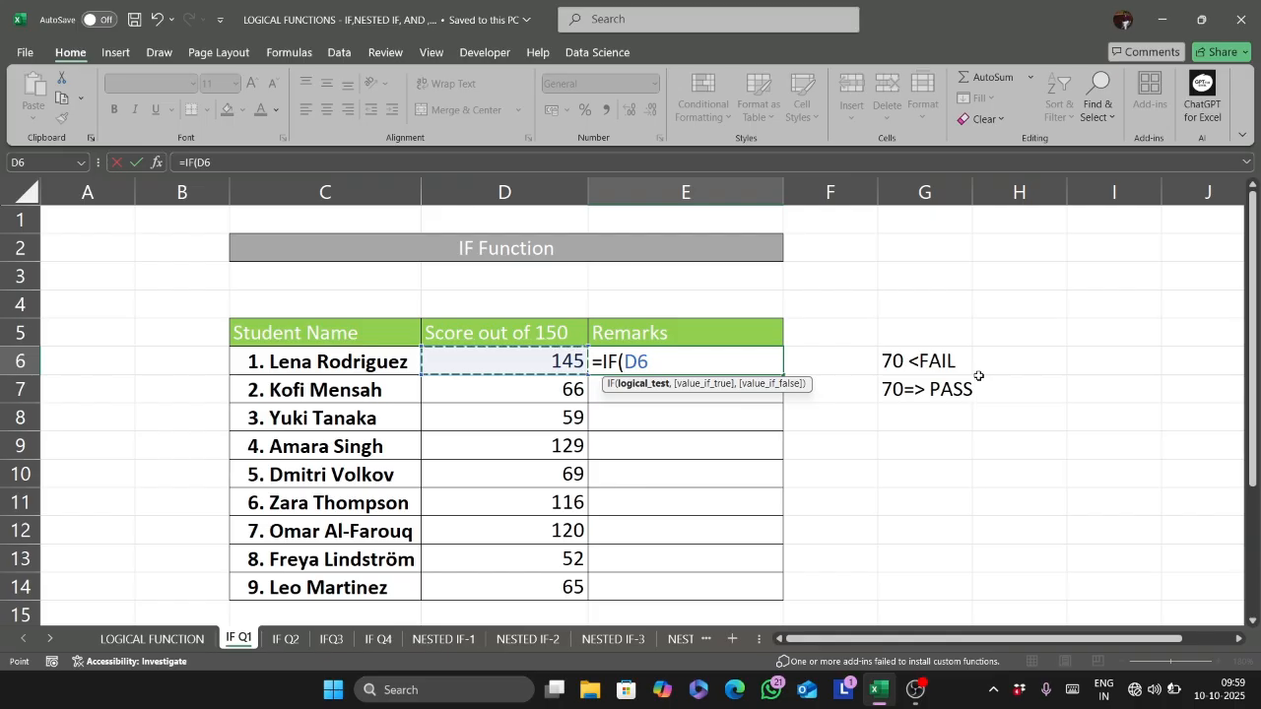
left_click(983, 191)
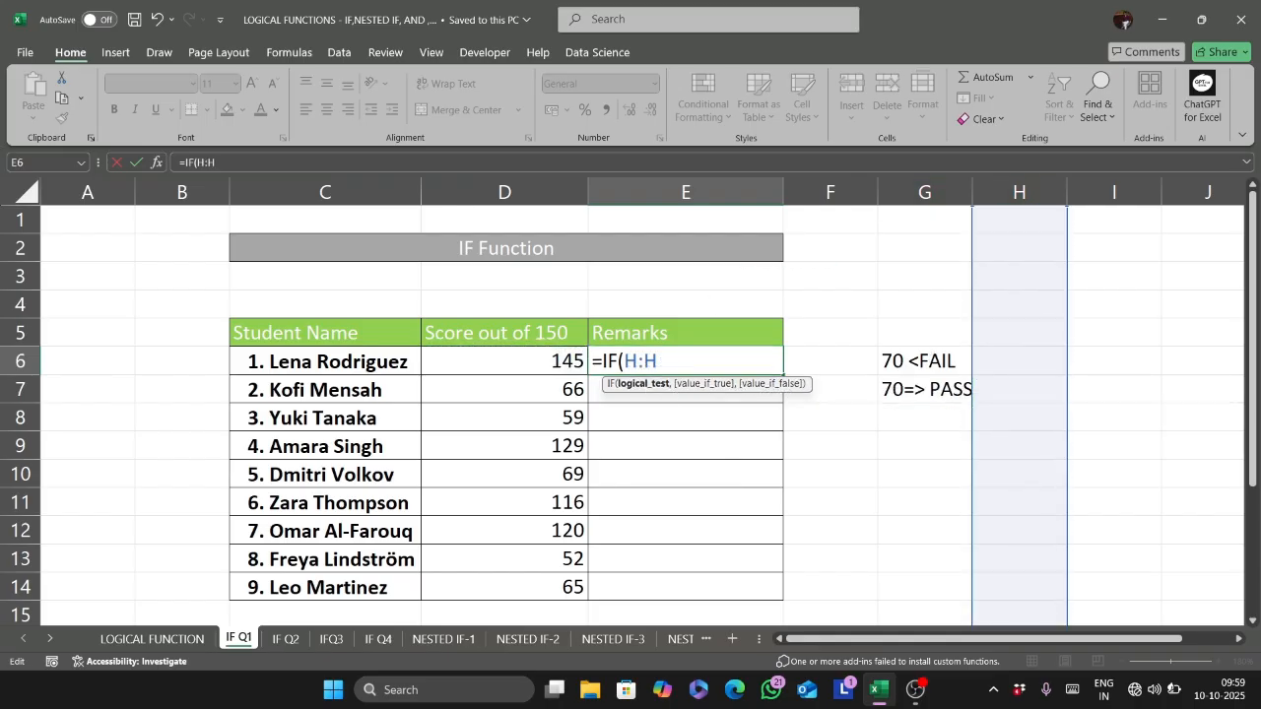
key("BackSpace")
key("BackSpace")
key("BackSpace")
- Complete the formula in E6 as =IF(D6>=70,"pass","fail") and enter it
left_click(537, 350)
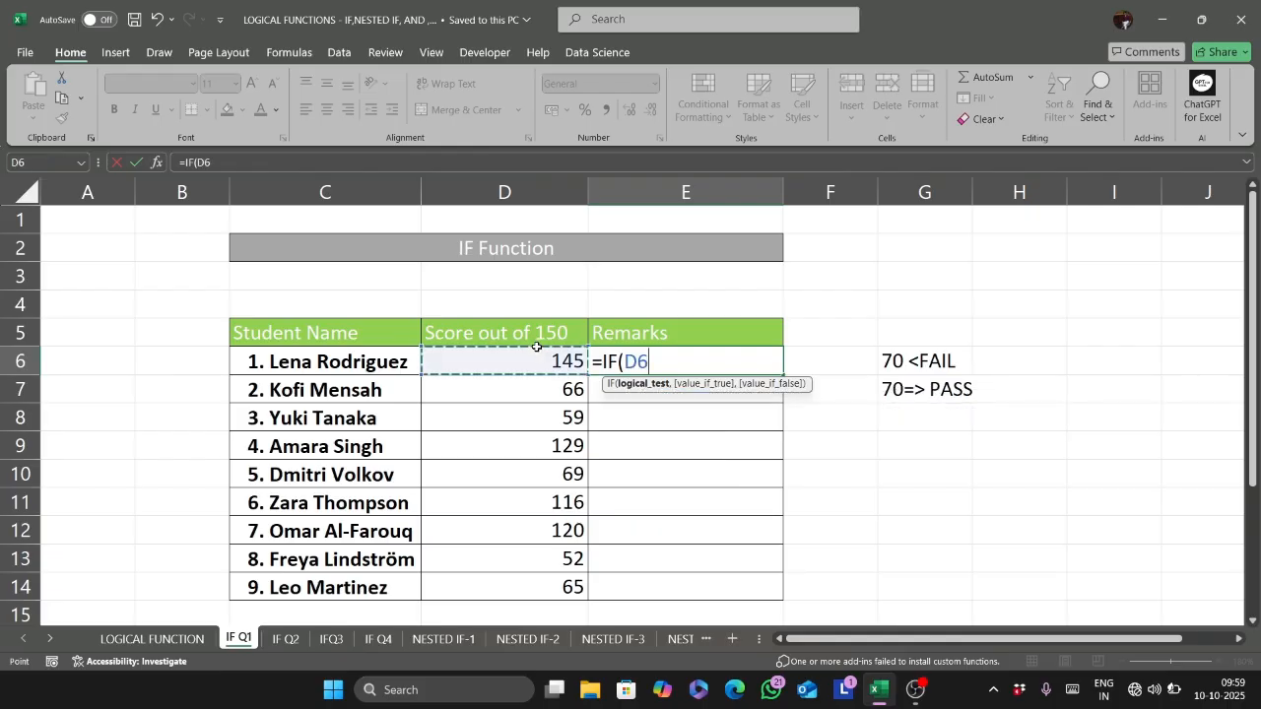
type(">=")
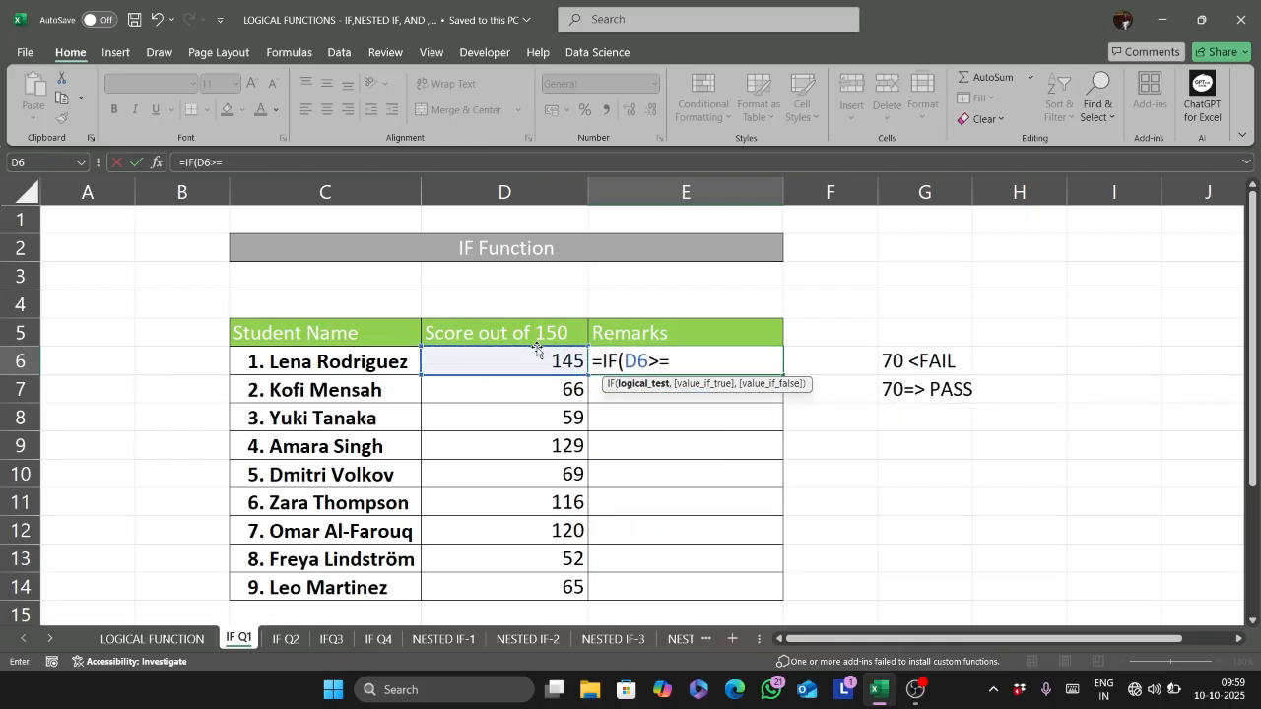
type("70,")
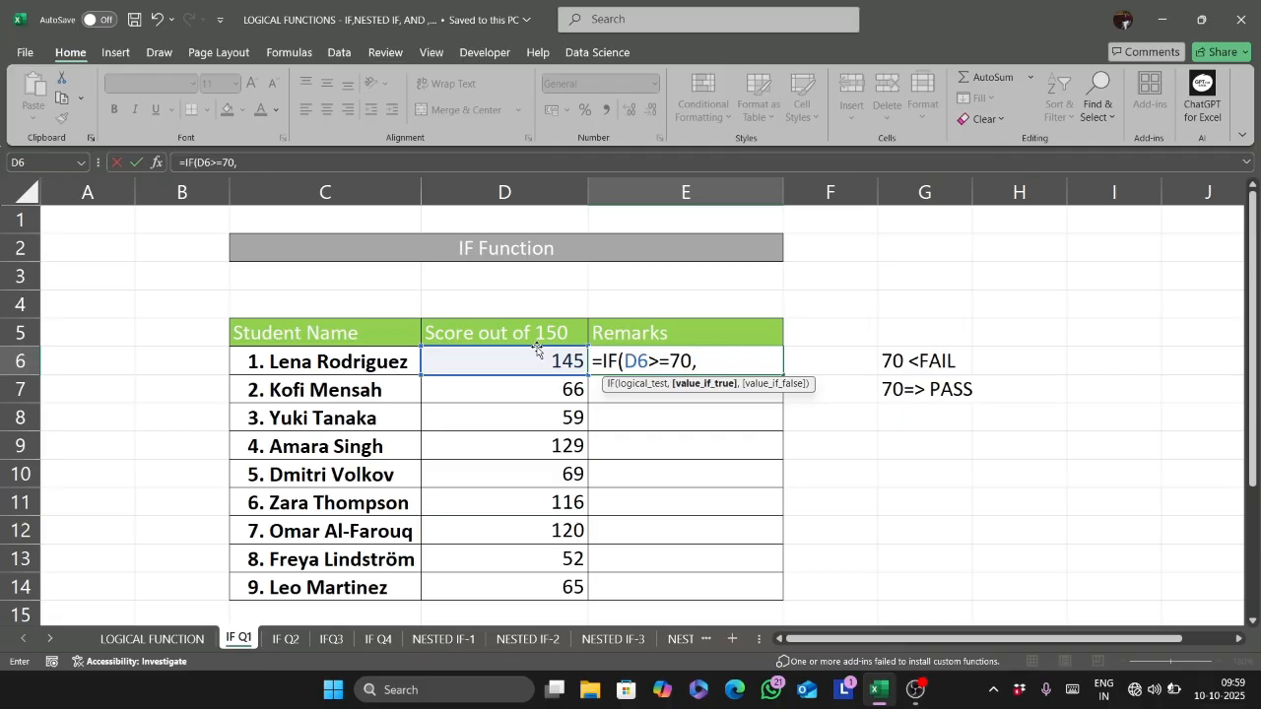
type("\"pass\",")
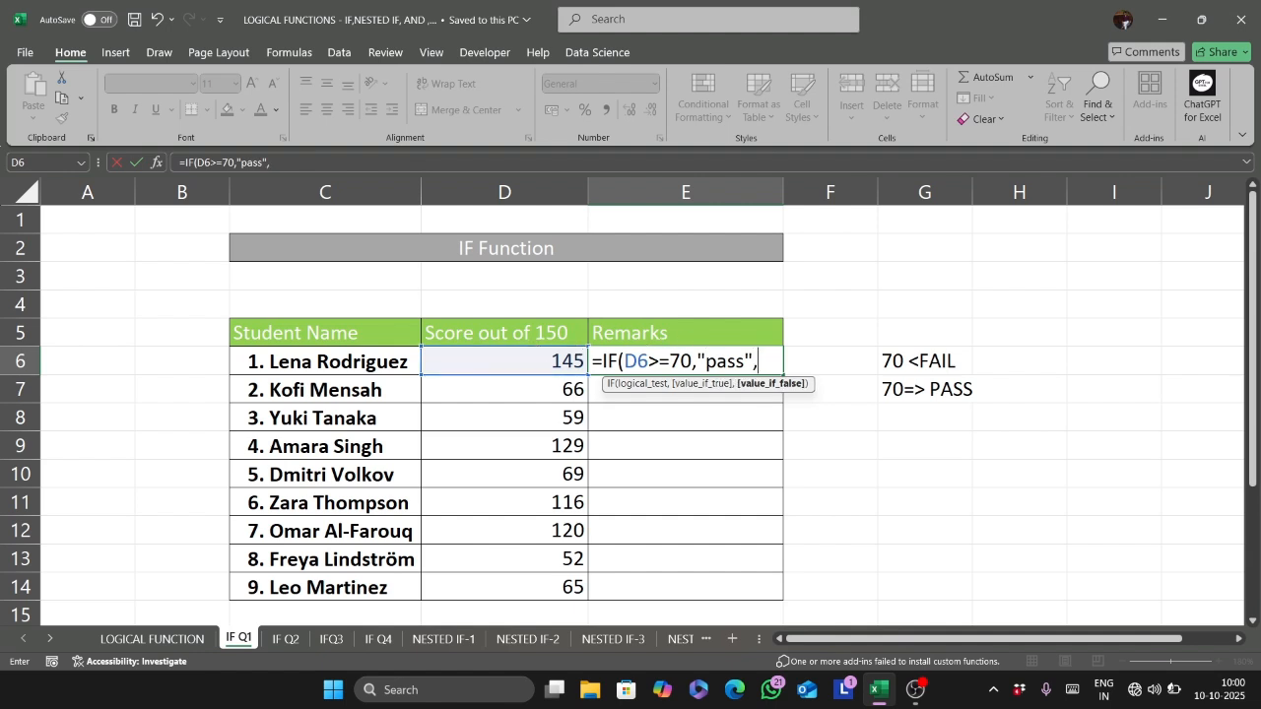
type("\"fail\"")
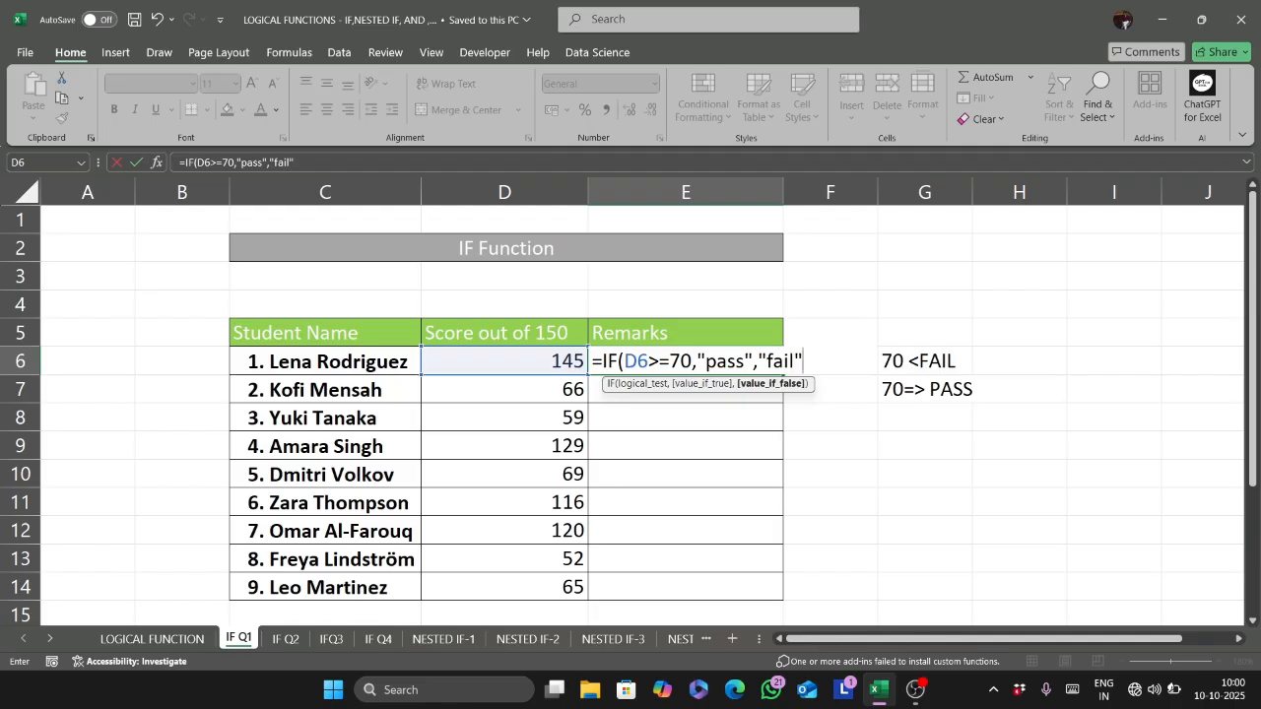
type(")")
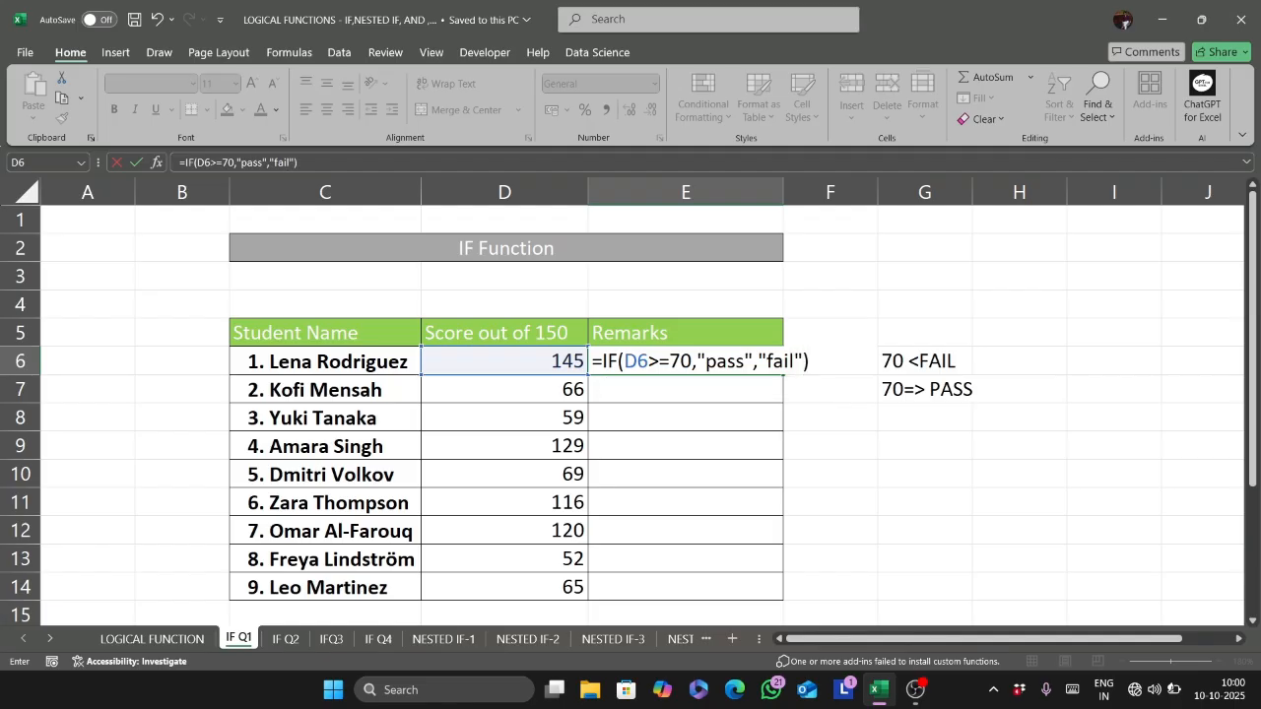
key("Return")
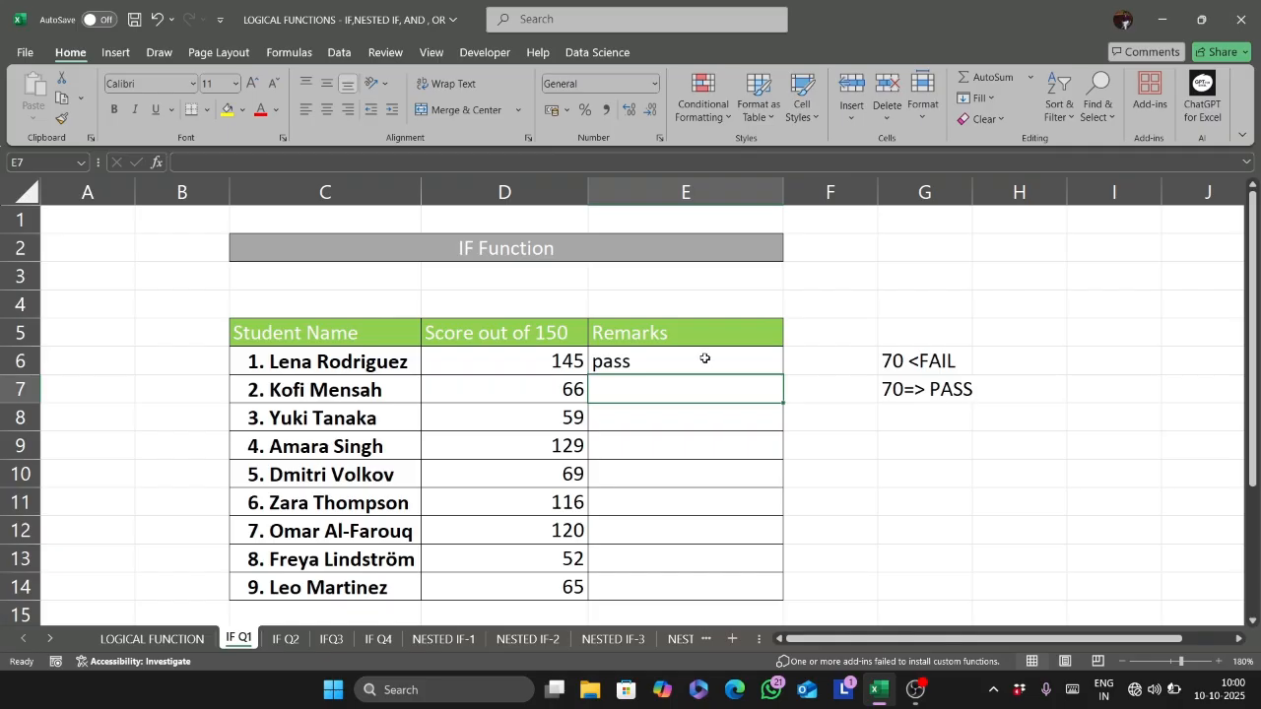
- Fill the IF formula from E6 down the Remarks column to E14
left_click(620, 366)
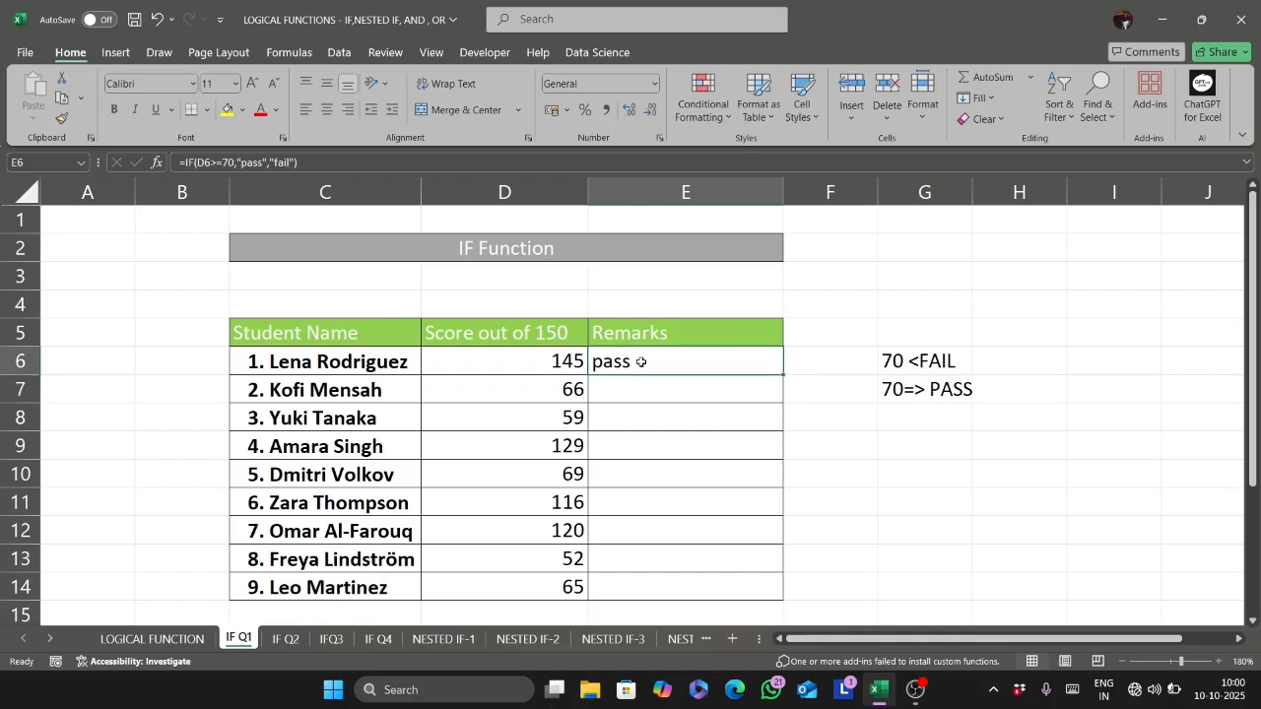
double_click(784, 380)
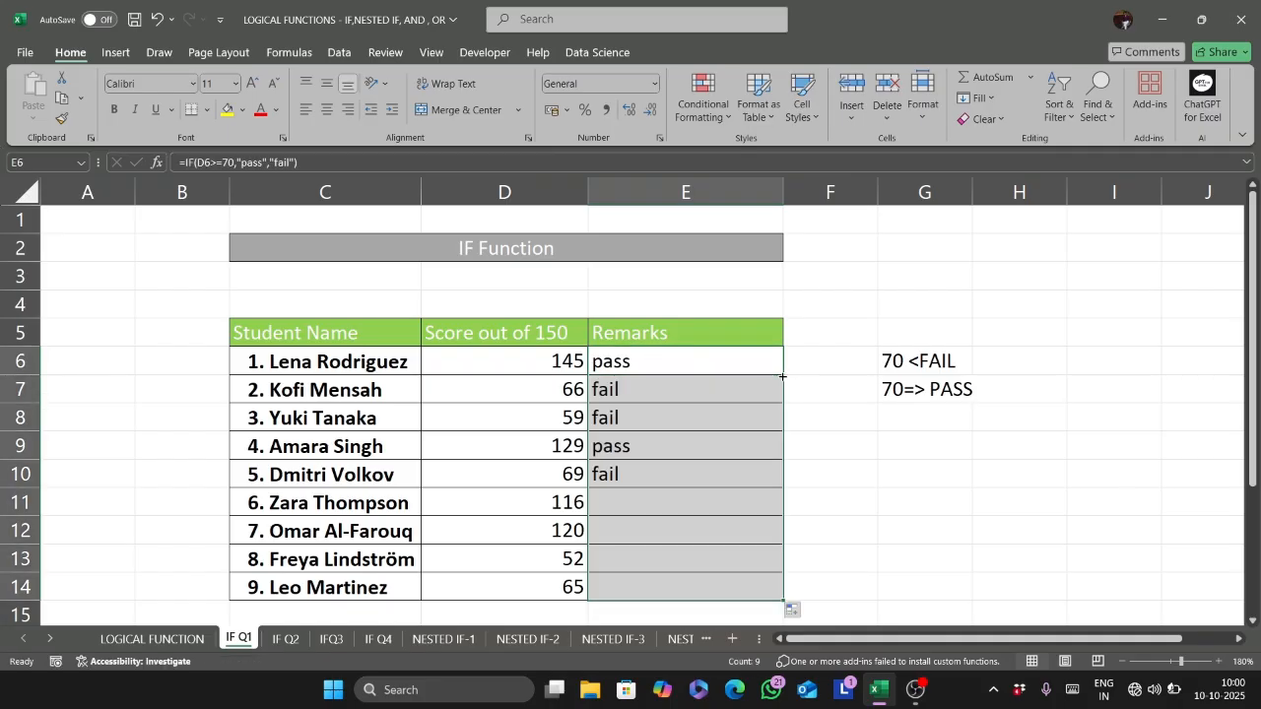
left_click(680, 446)
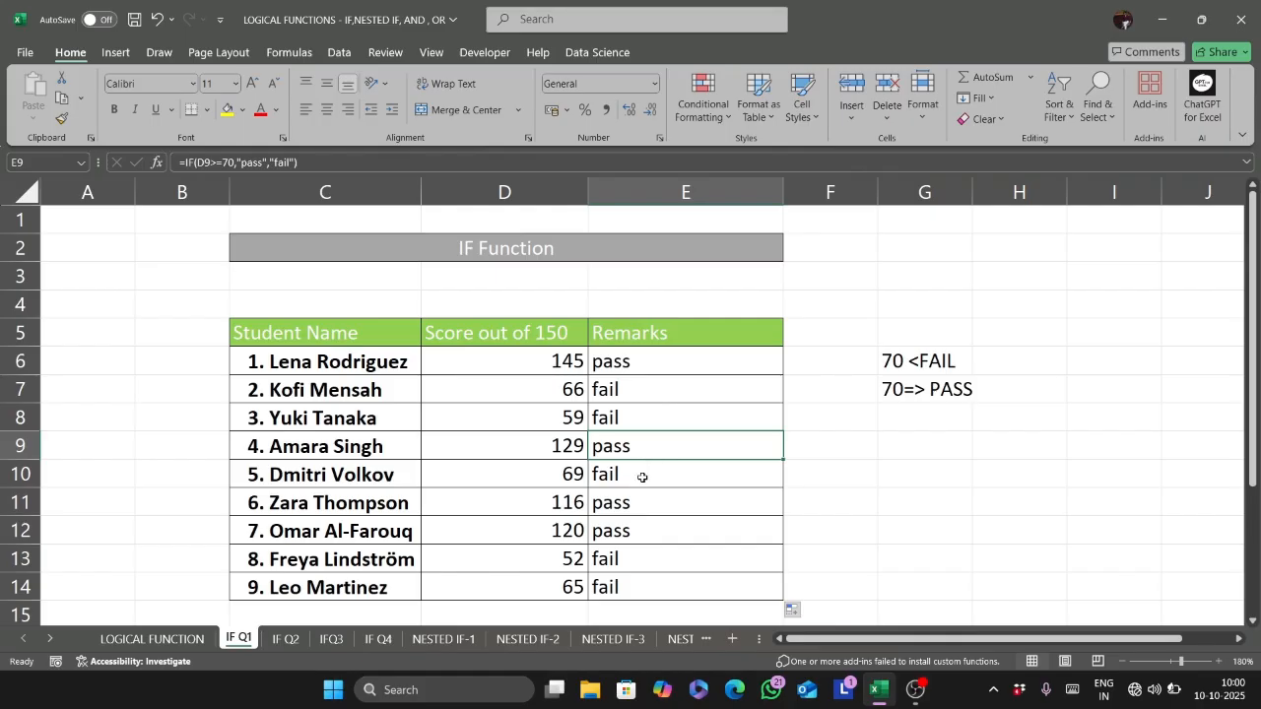
- Enter =FORMULATEXT(E6) in cell F4 to show the Remarks formula as text
left_click(832, 304)
type("=form")
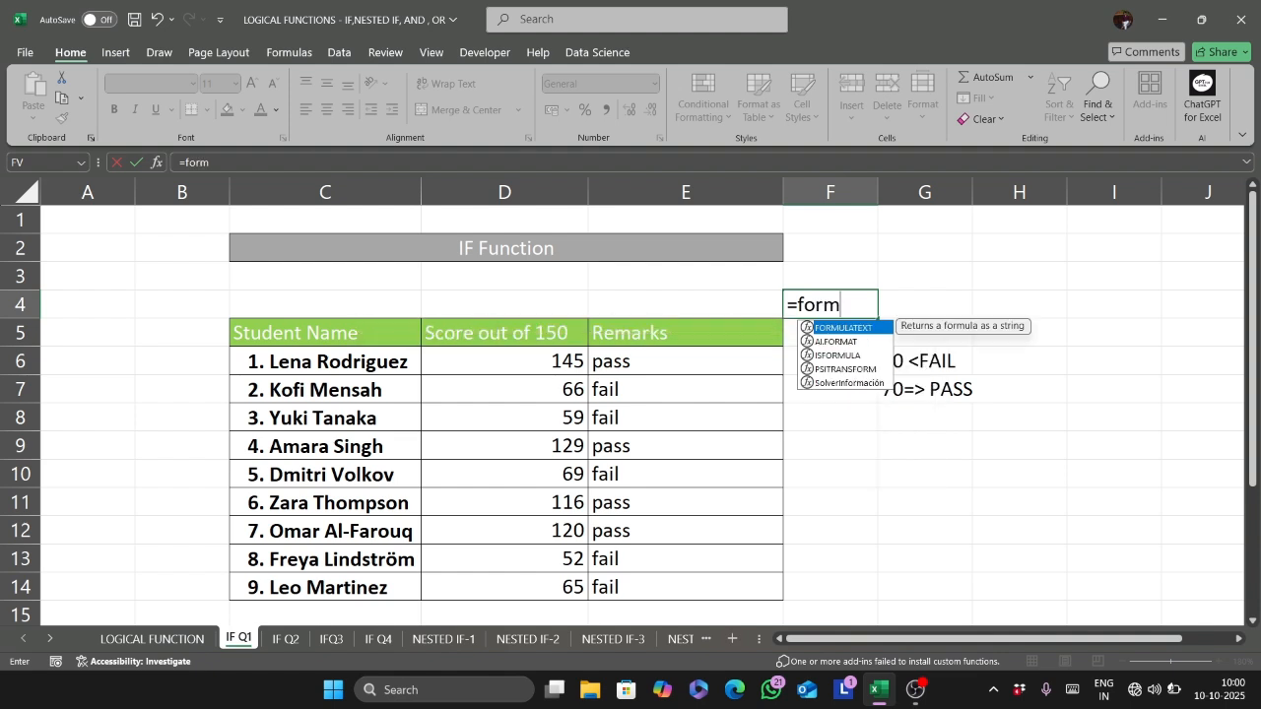
key("Tab")
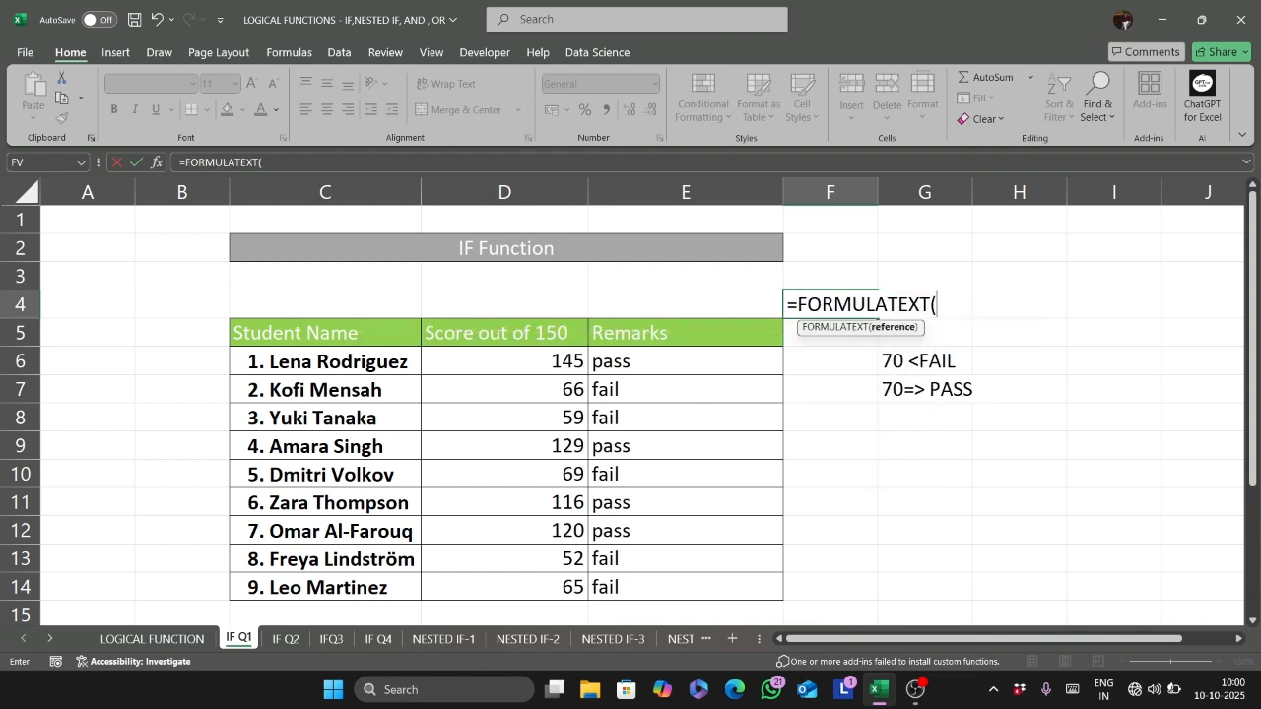
left_click(715, 355)
type(")")
key("BackSpace")
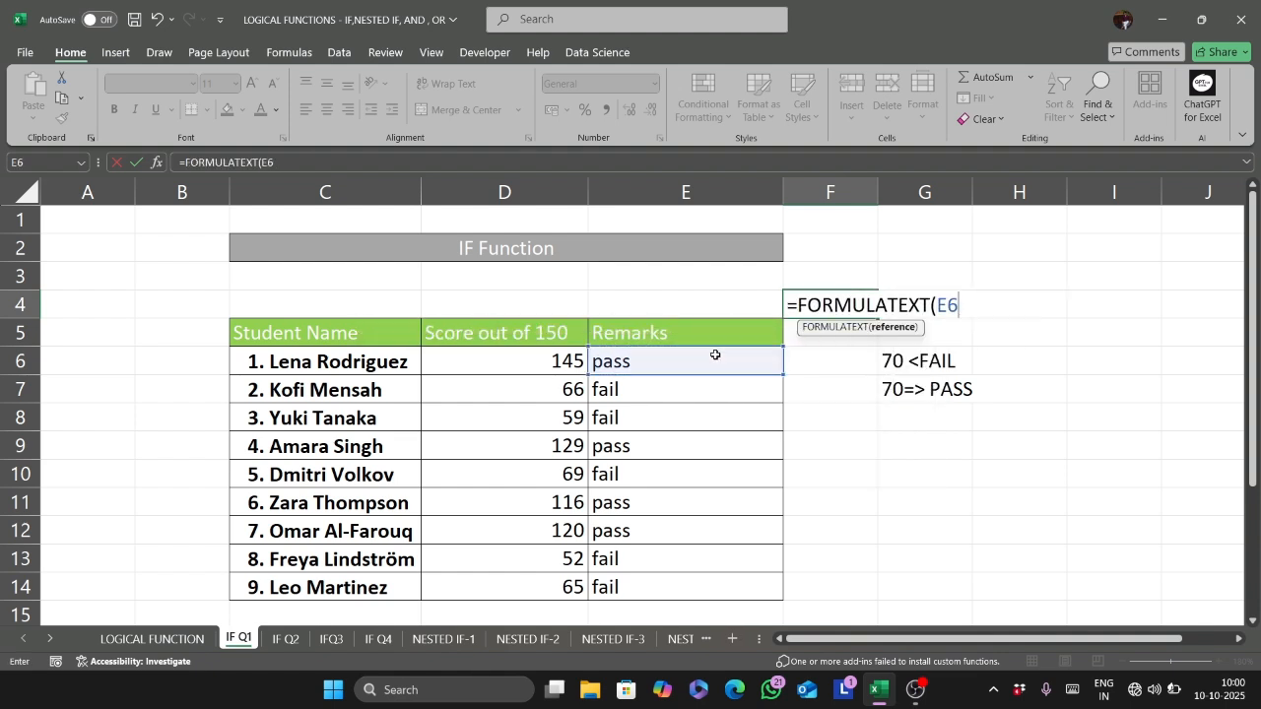
type(")")
key("Return")
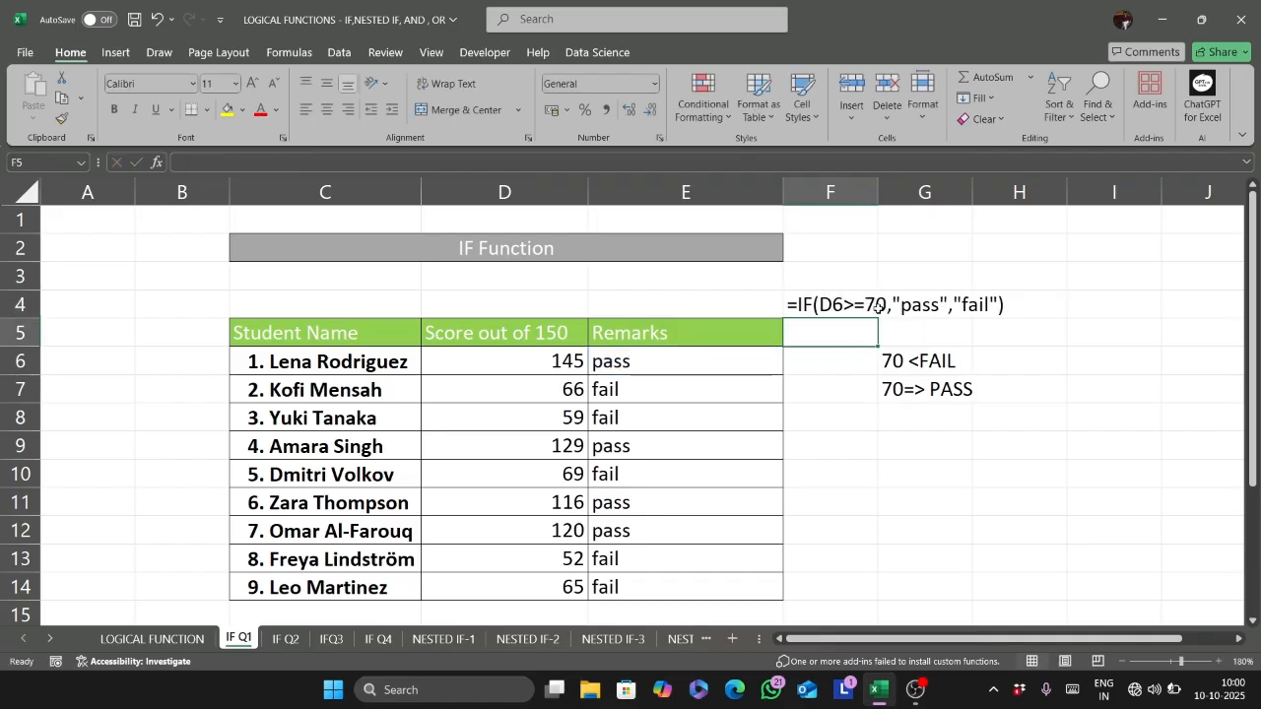
- Label the formula text by entering "formula" in cell E4
left_click(724, 299)
type("for")
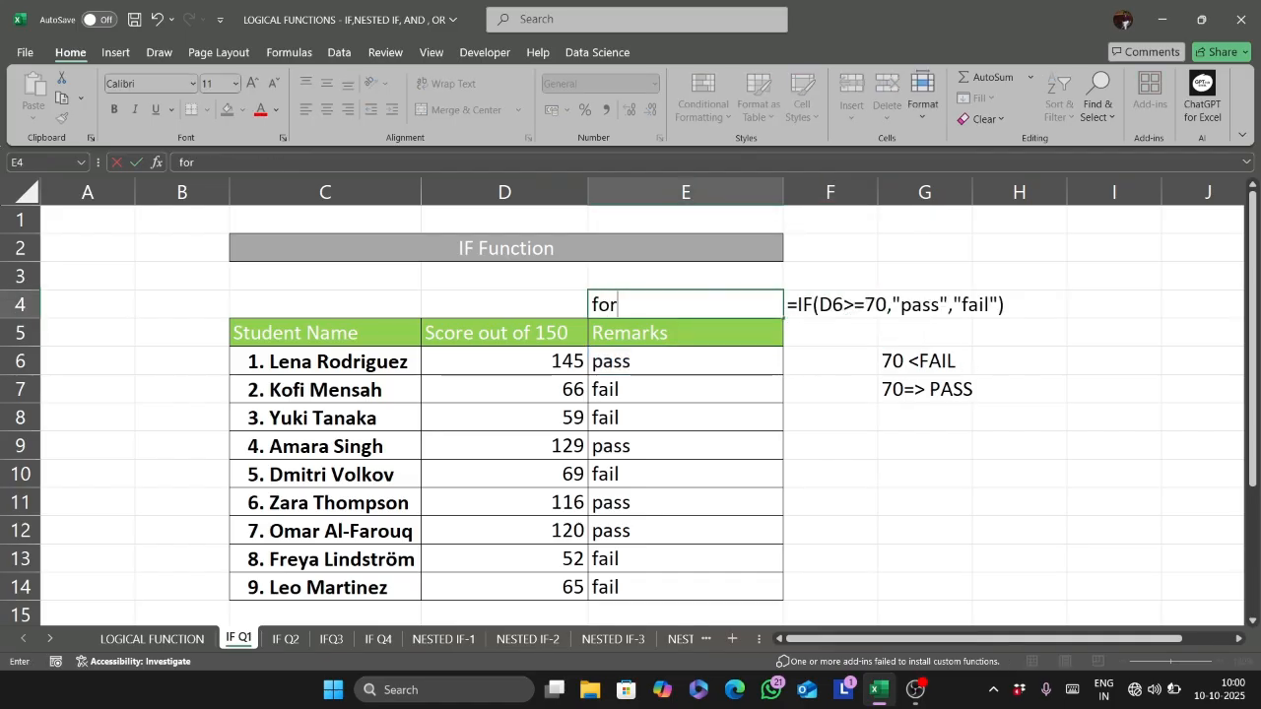
type("mula")
key("Return")
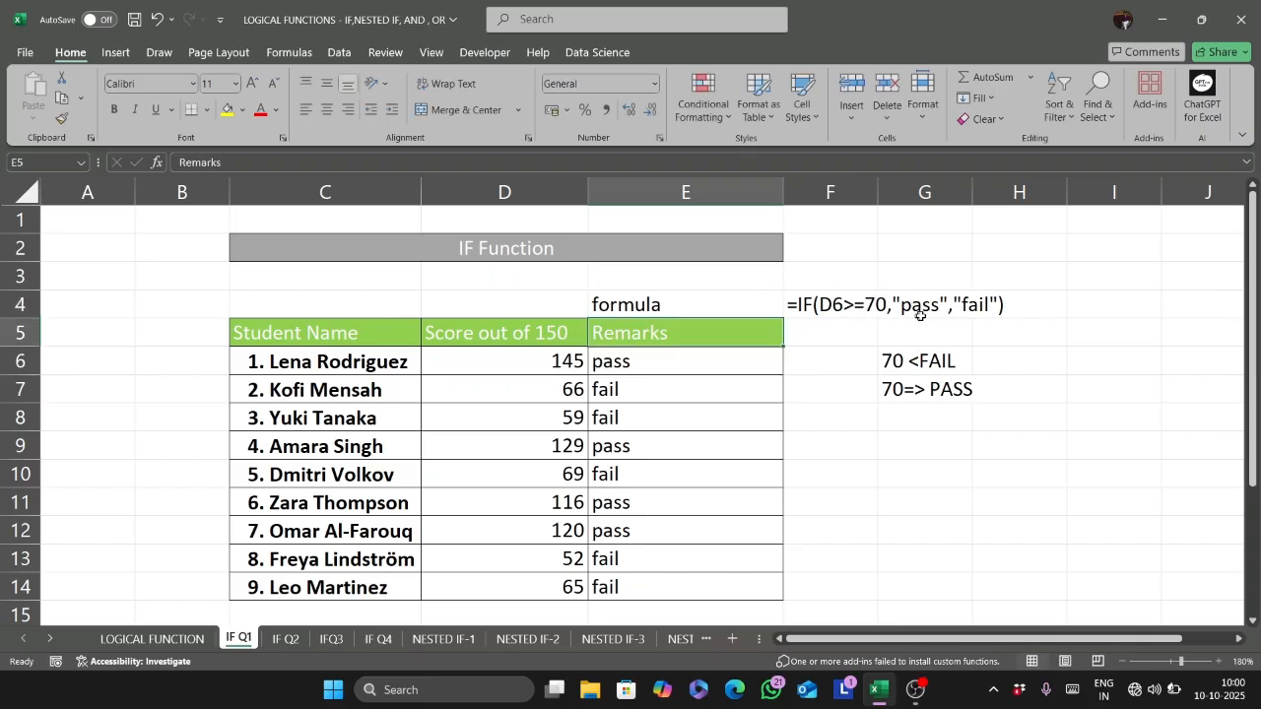
- Edit the formula in E6 so that its logical test reads D6<70
double_click(697, 361)
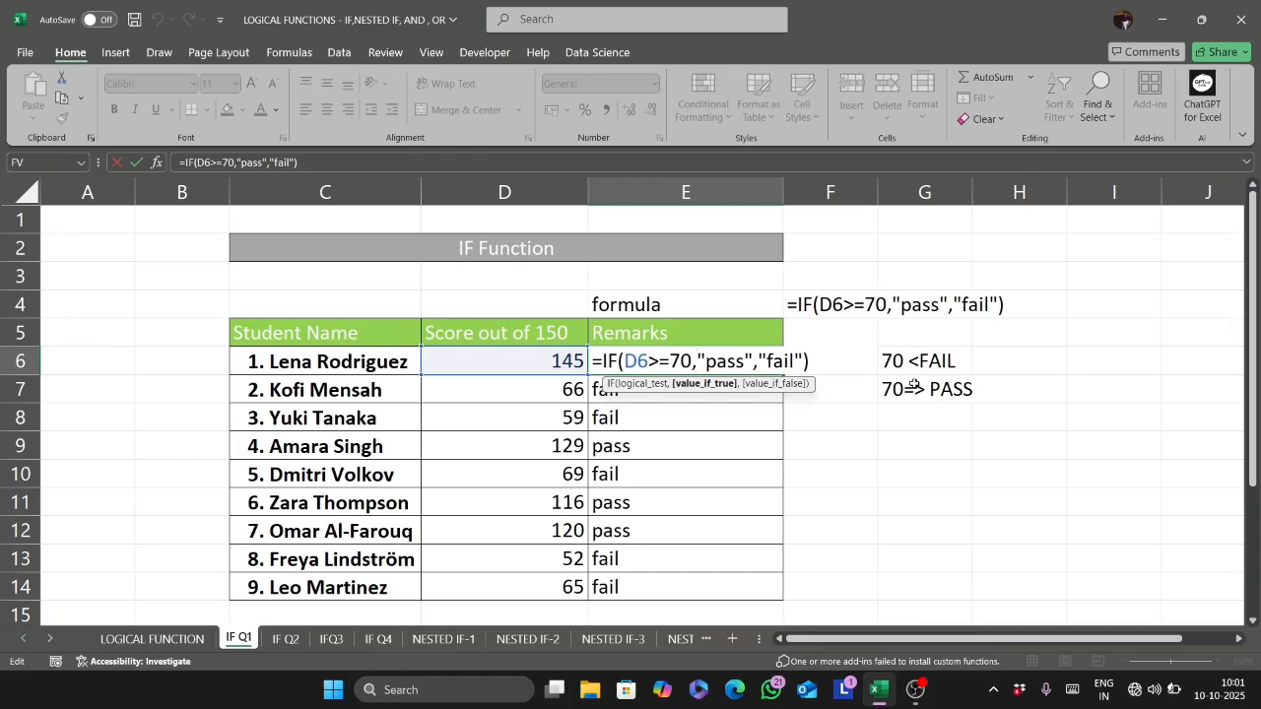
key("Left")
key("Left")
key("Left")
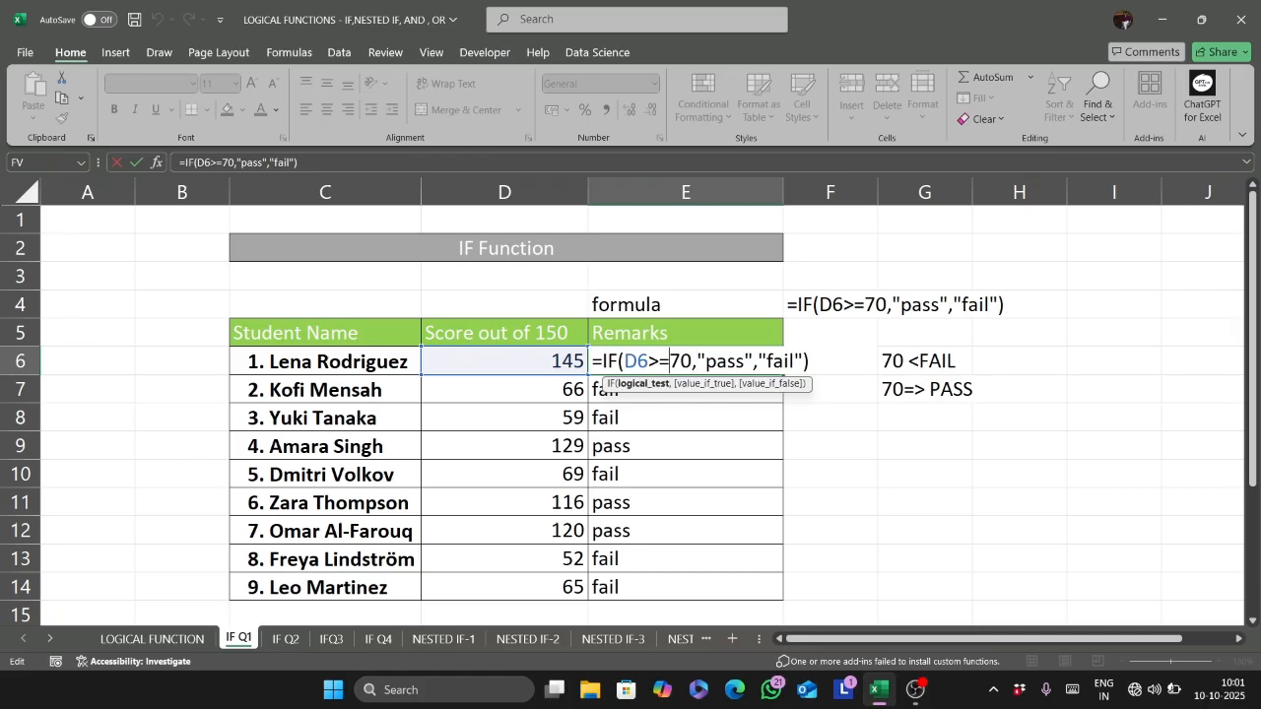
key("BackSpace")
key("BackSpace")
type("<")
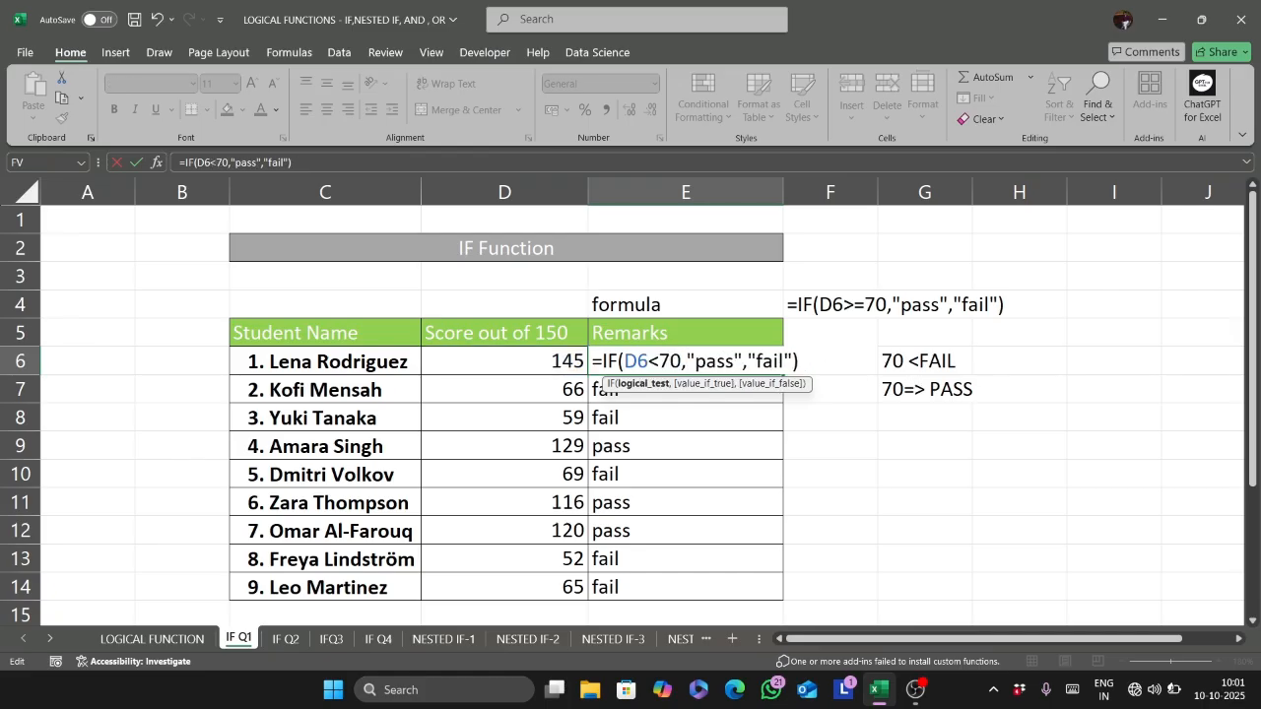
- Change the value-if-true argument in the E6 formula to "fail"
key("Right")
key("Right")
key("Right")
key("Right")
key("Right")
key("Right")
key("Right")
key("Right")
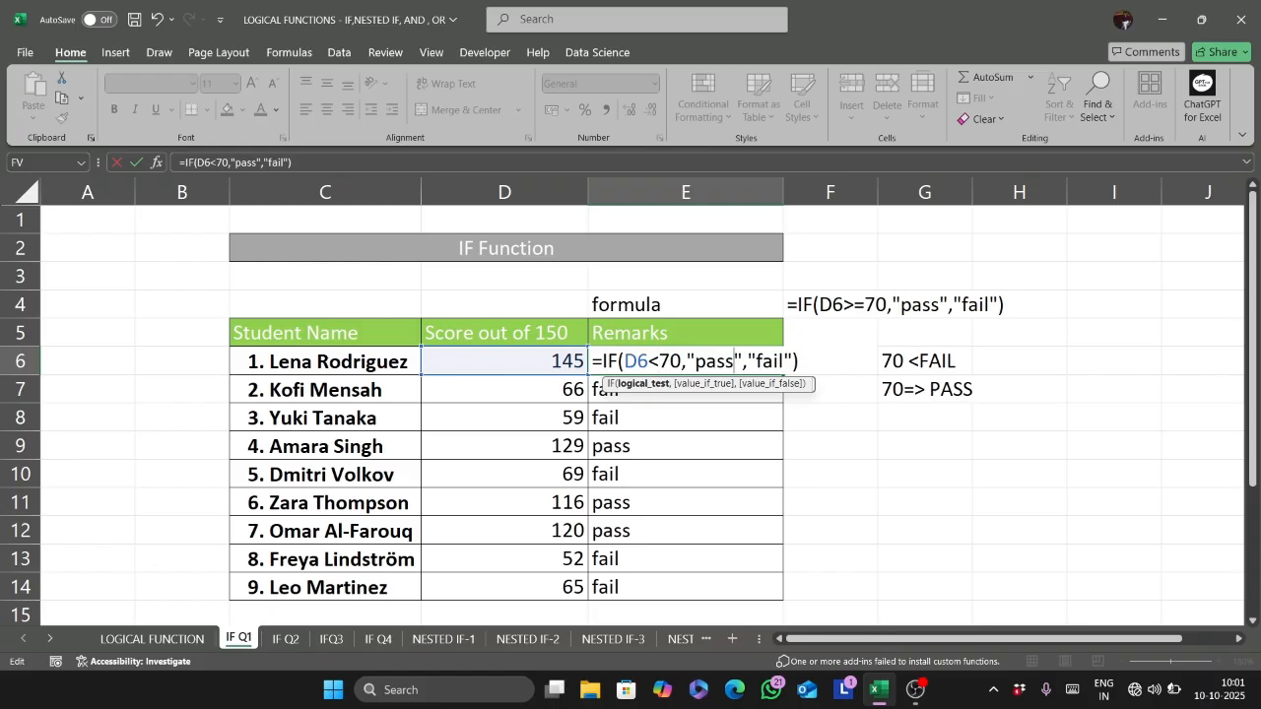
key("BackSpace")
key("BackSpace")
key("BackSpace")
key("BackSpace")
type("fail")
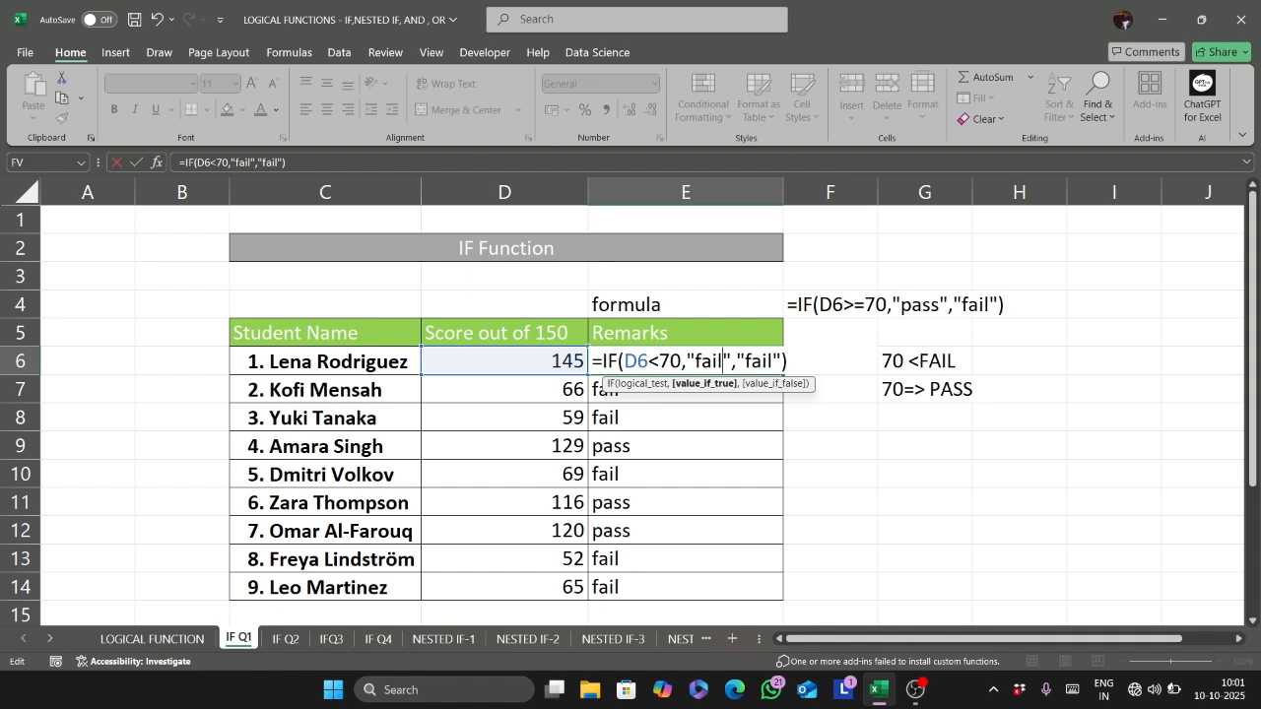
- Set the value-if-false argument in E6 to "pass" and fill the revised formula down to E14
key("Right")
key("Right")
key("Right")
key("Right")
key("Right")
key("Right")
key("Right")
key("BackSpace")
key("BackSpace")
key("BackSpace")
key("BackSpace")
type("p")
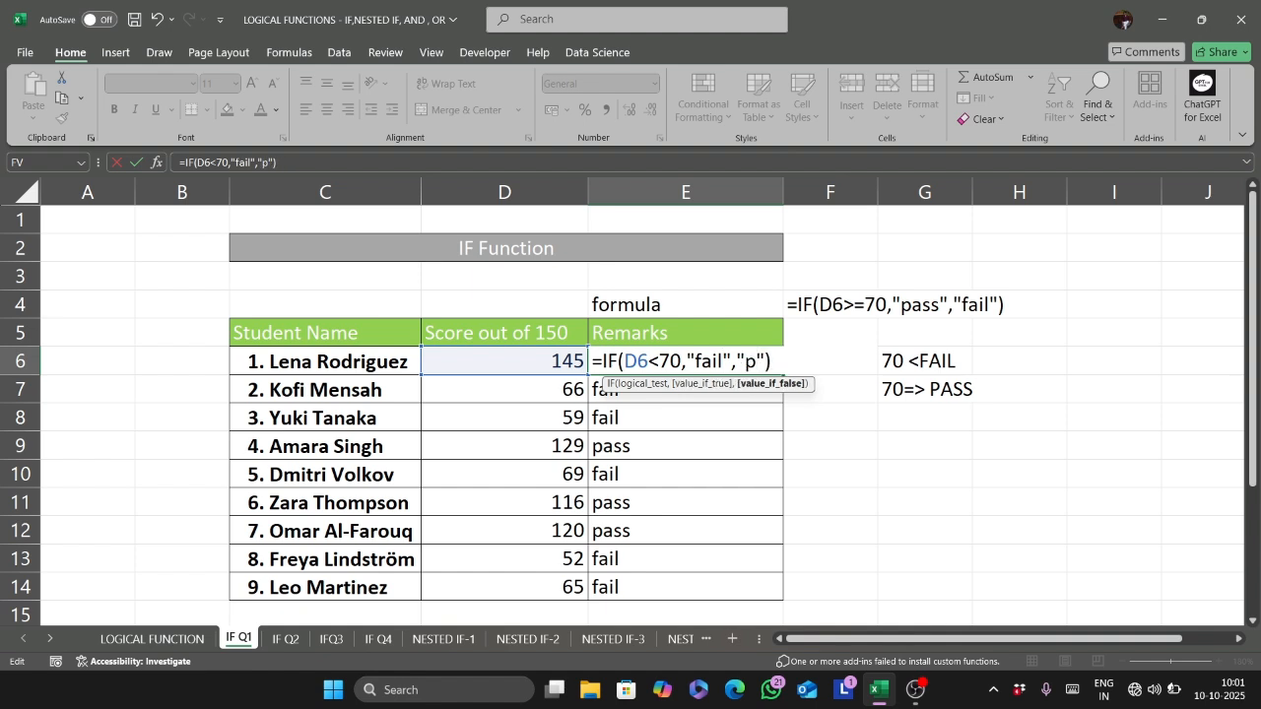
type("ass")
key("Return")
left_click(761, 355)
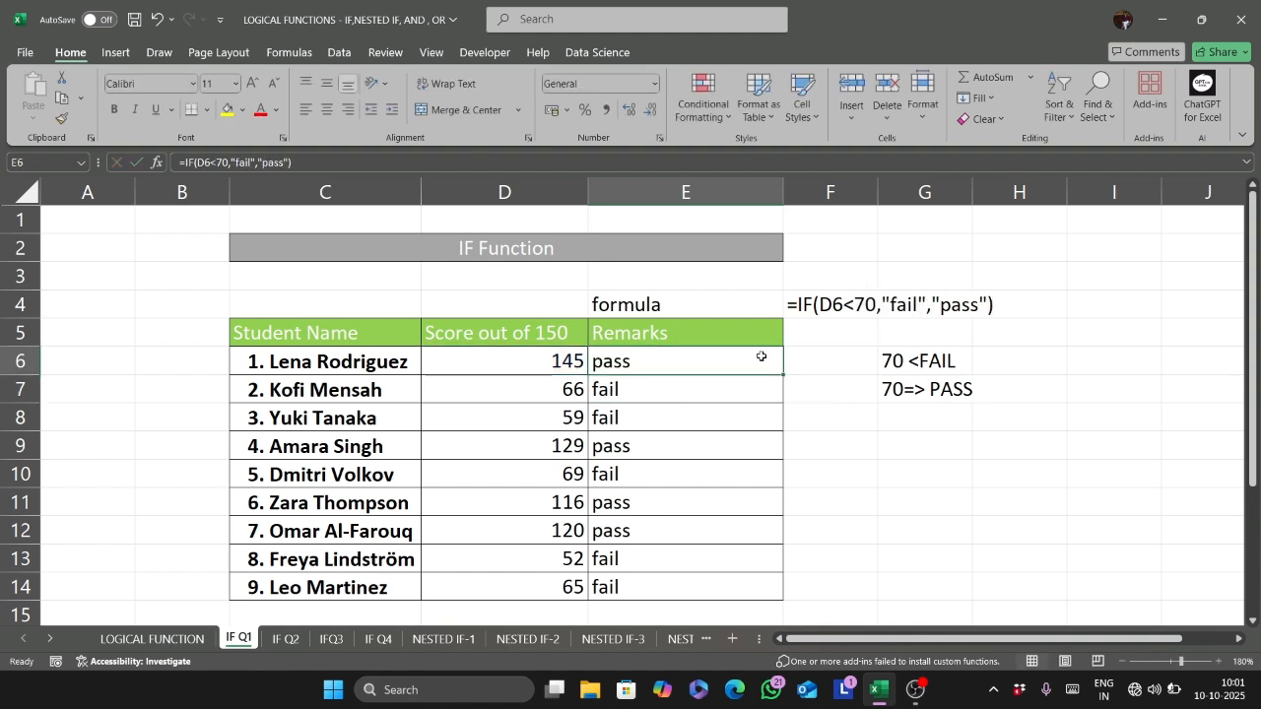
double_click(784, 373)
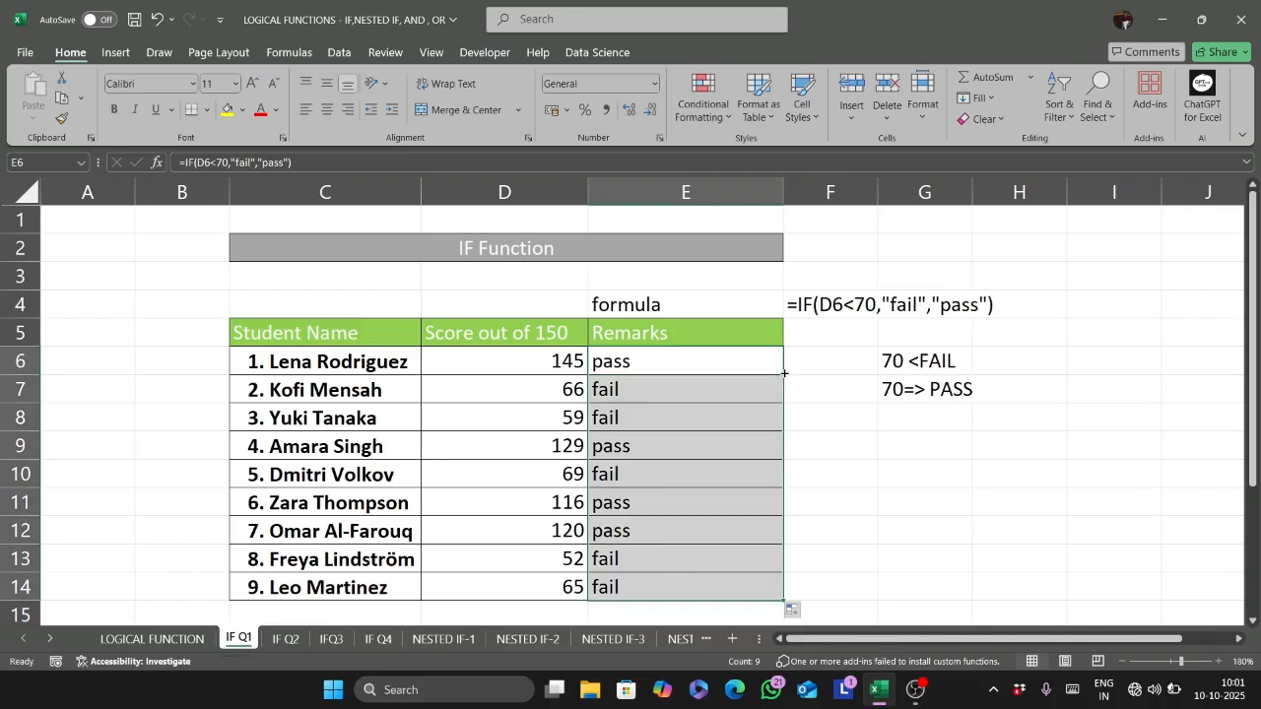
left_click(666, 364)
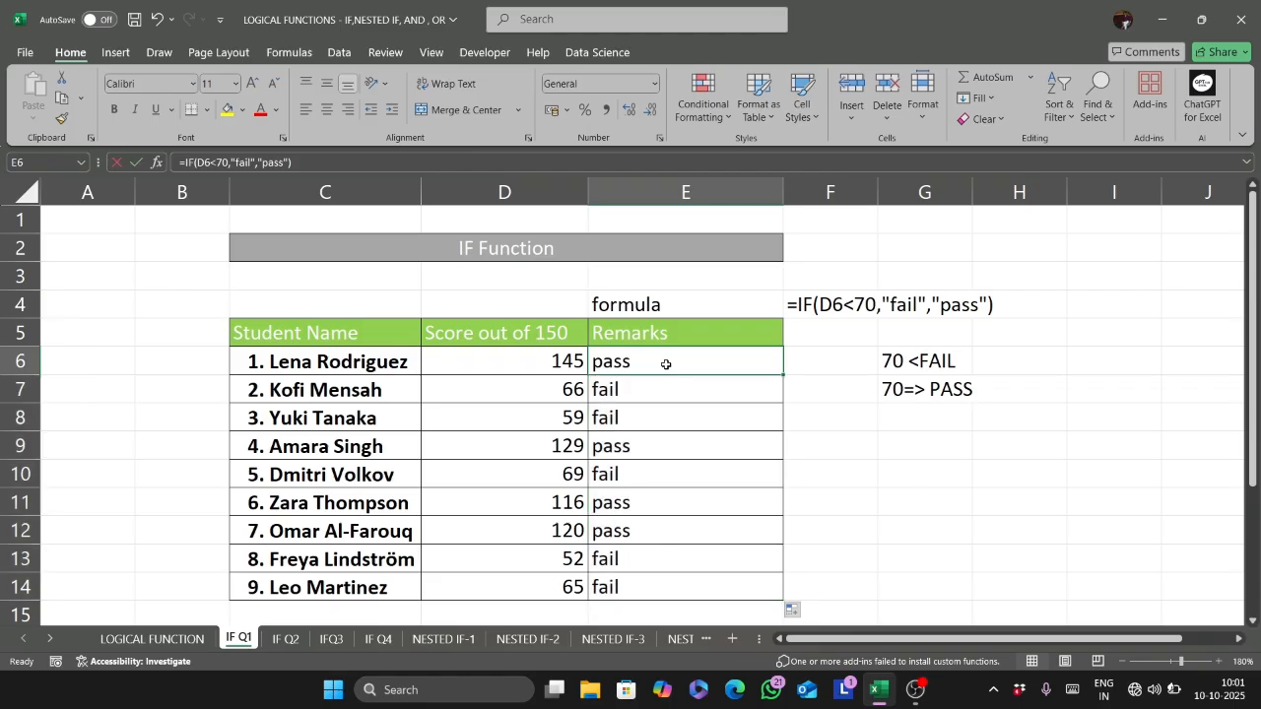
key("F2")
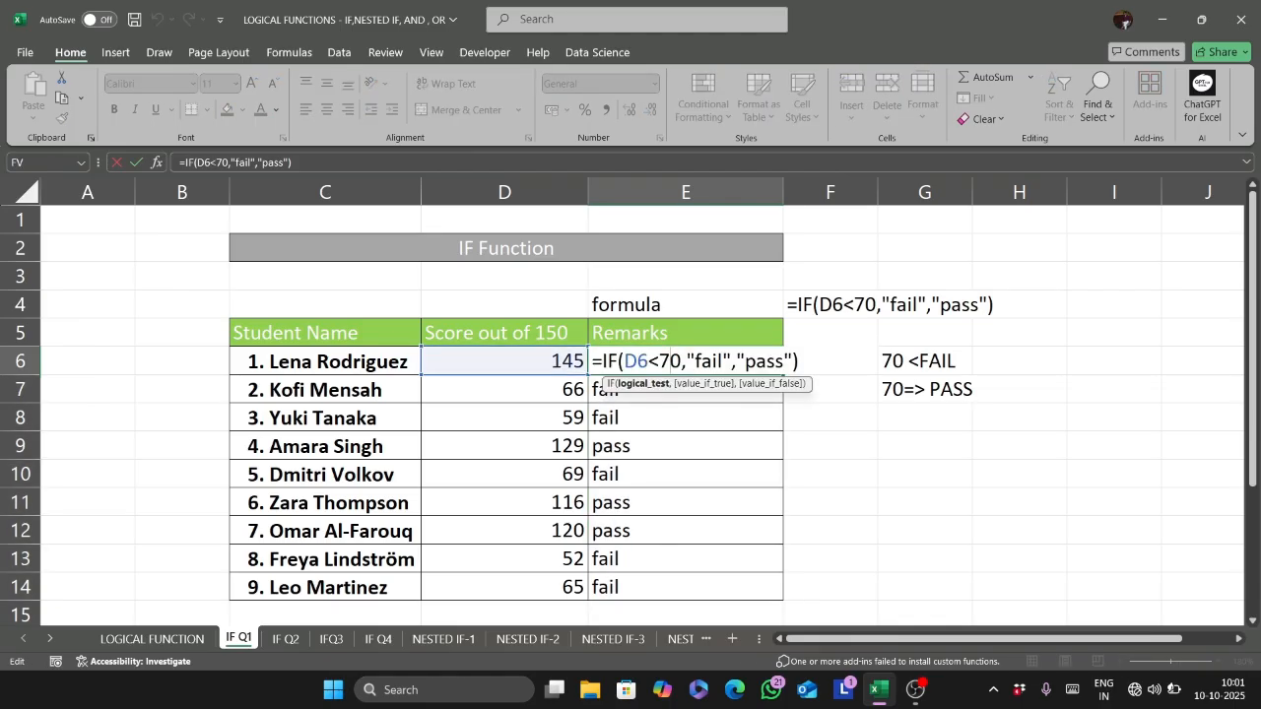
key("Escape")
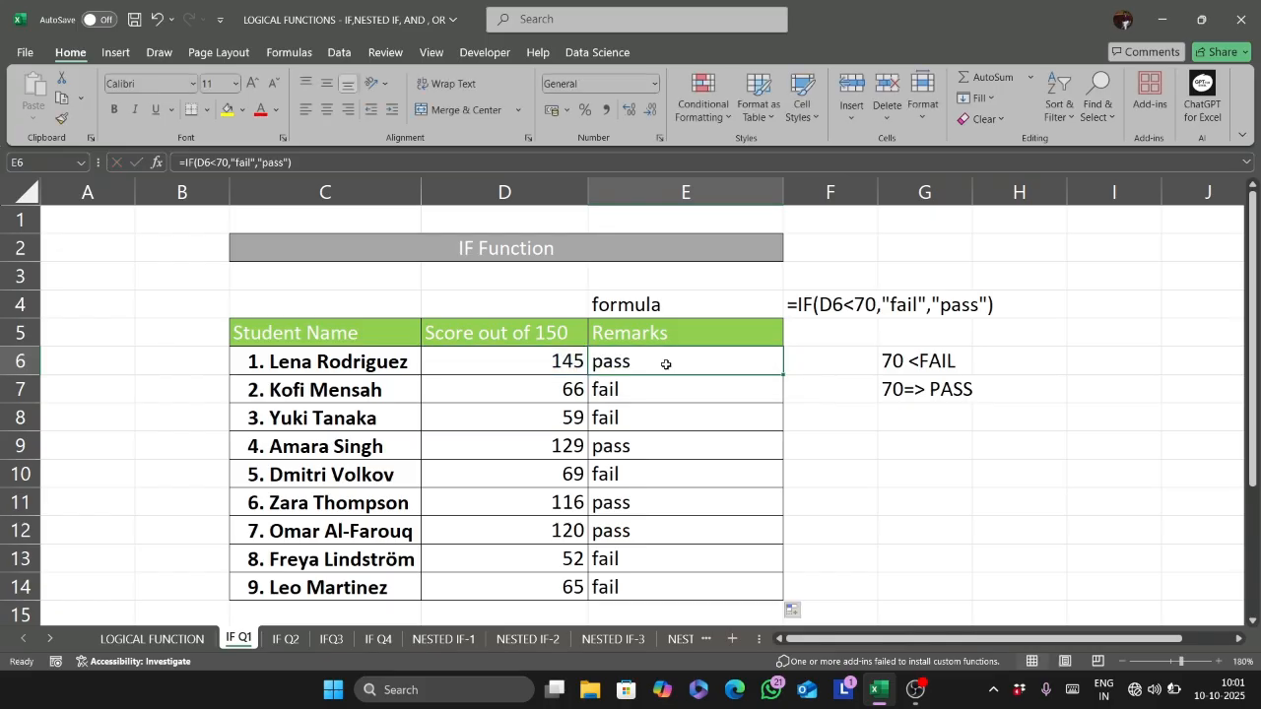
- For the remarks in E6:E14, change the IF formula's logical test to D6>=70
left_click_drag(661, 353, 647, 585)
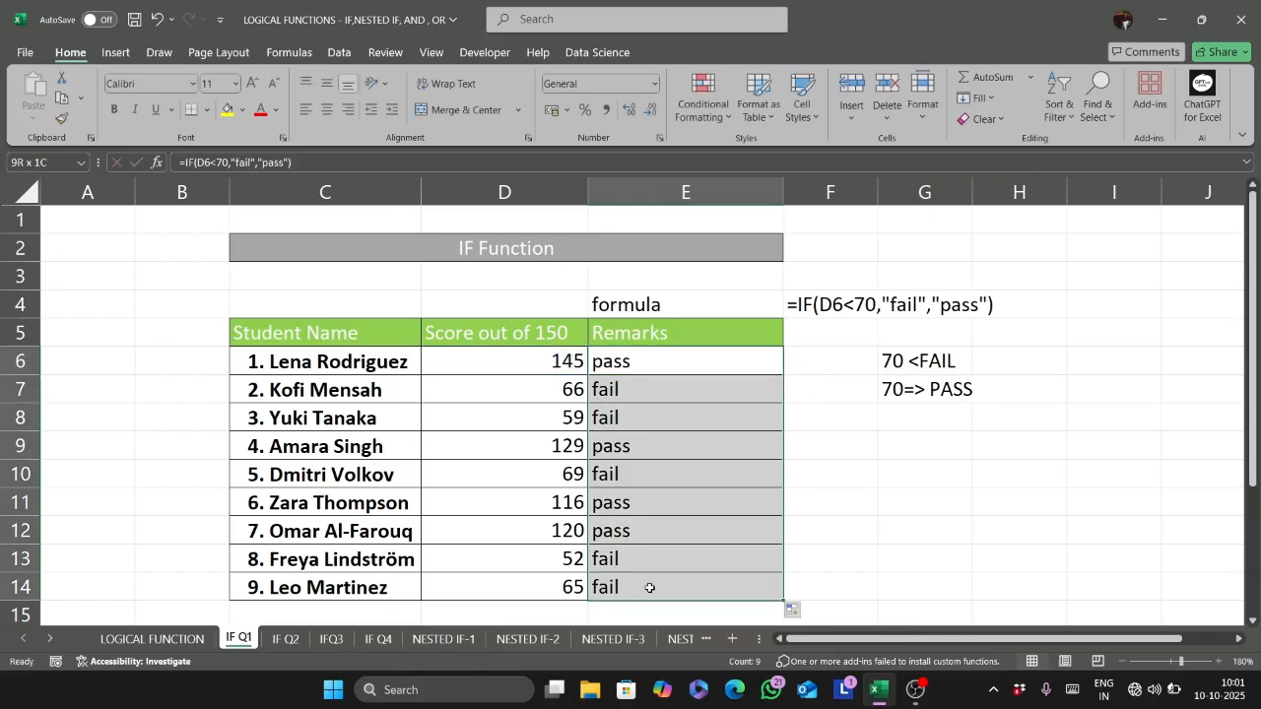
left_click(222, 162)
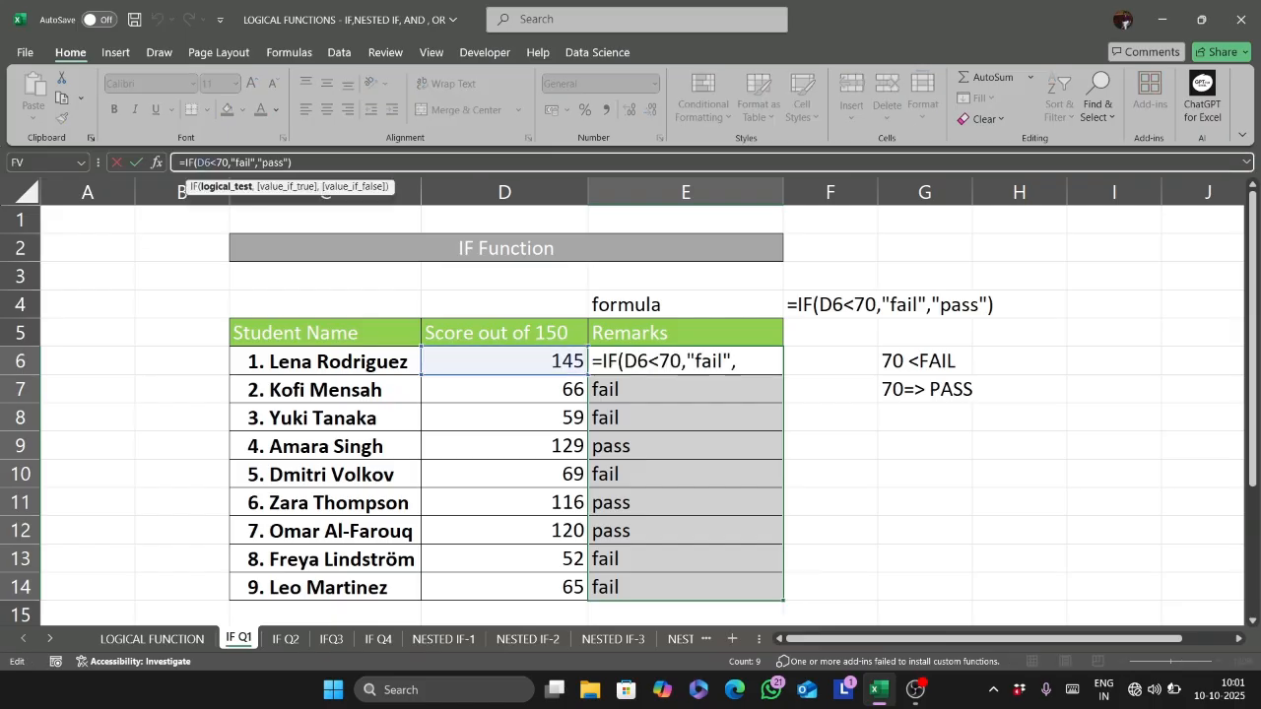
key("BackSpace")
key("BackSpace")
key("BackSpace")
type("=70")
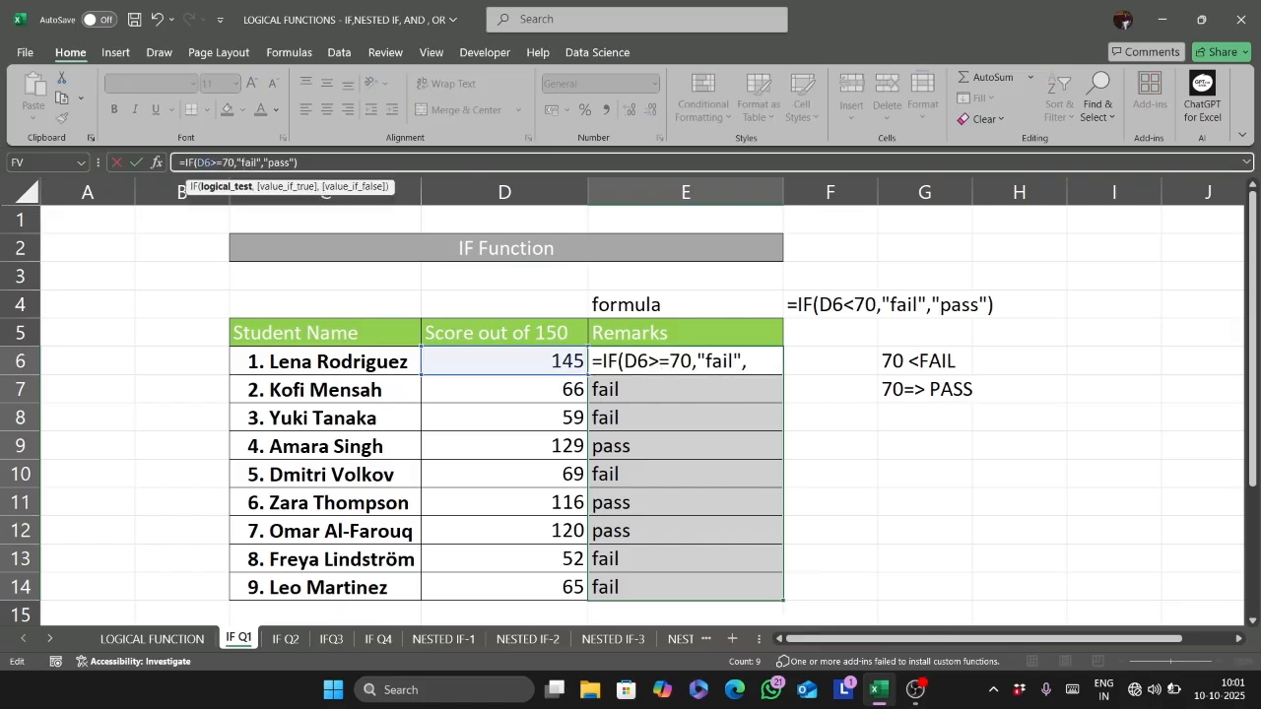
- Replace the value-if-true argument of the remarks formula with "PASS"
left_click(255, 163)
key("BackSpace")
key("BackSpace")
key("BackSpace")
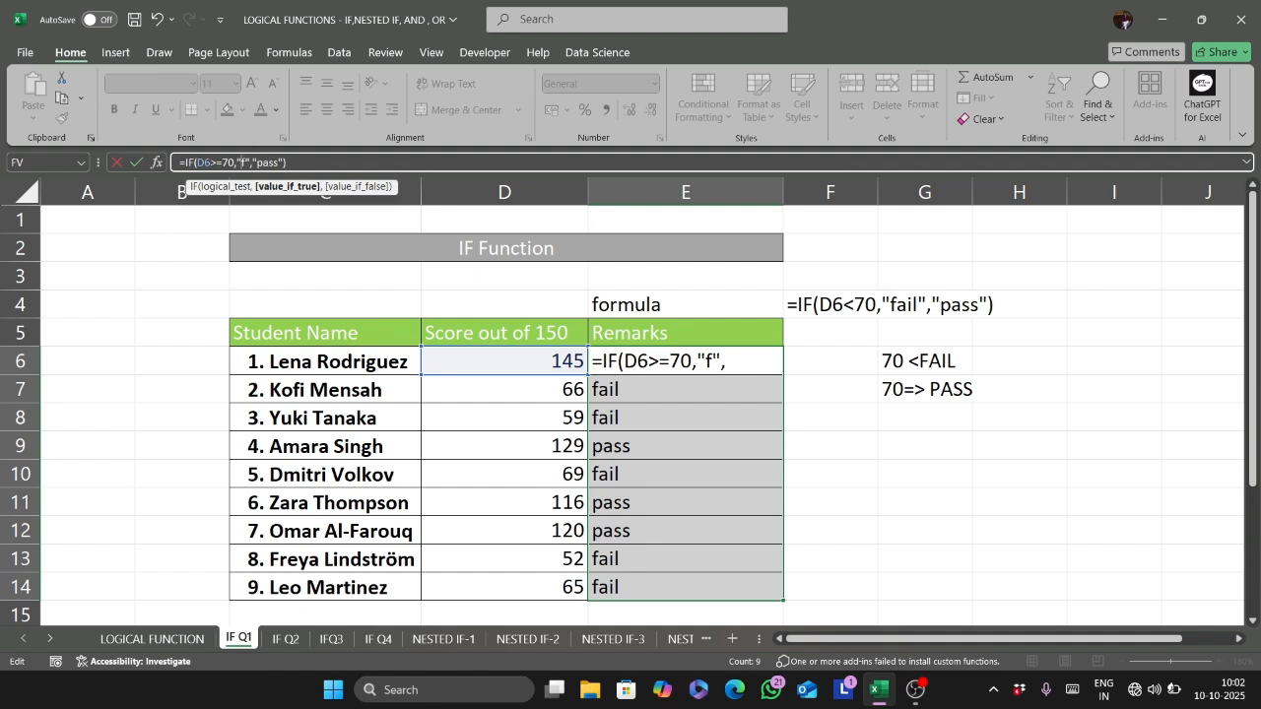
key("BackSpace")
type("PASS")
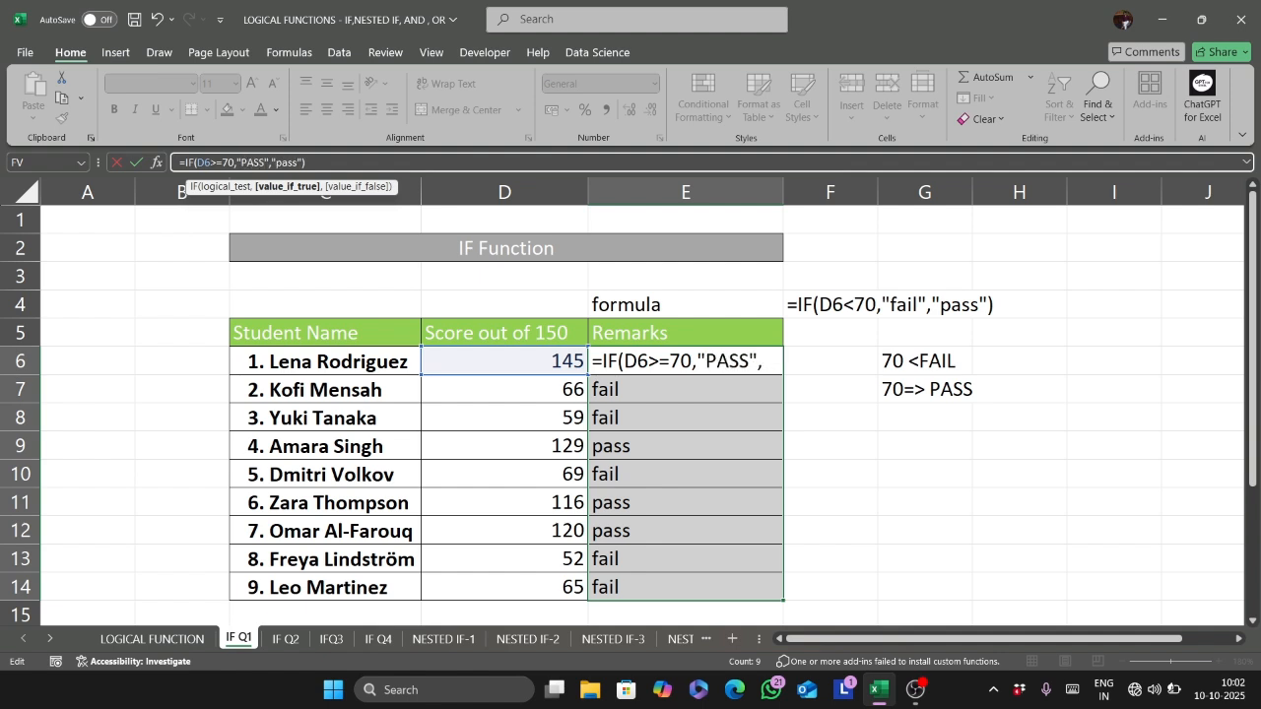
- Replace the value-if-false argument with "FAIL" and apply the revised formula to all of E6:E14
left_click(297, 163)
key("BackSpace")
key("BackSpace")
key("BackSpace")
key("BackSpace")
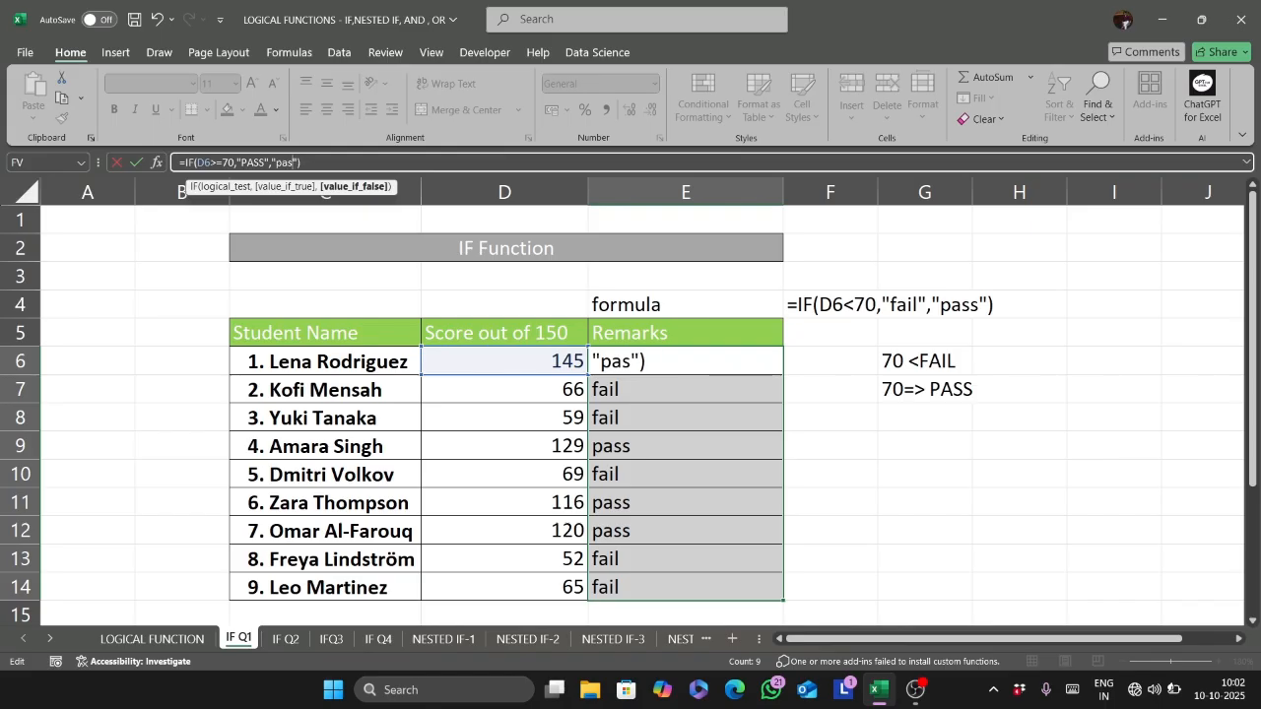
type("f")
key("BackSpace")
type("FAIL")
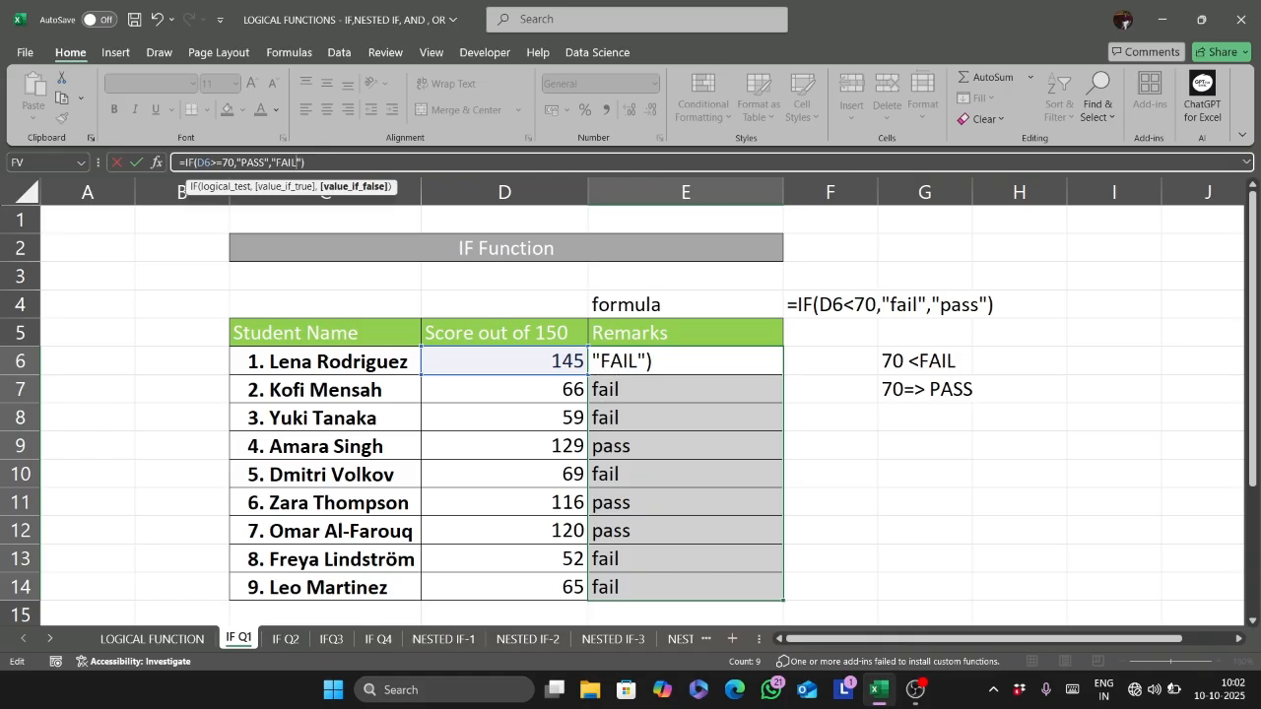
key("ctrl+Return")
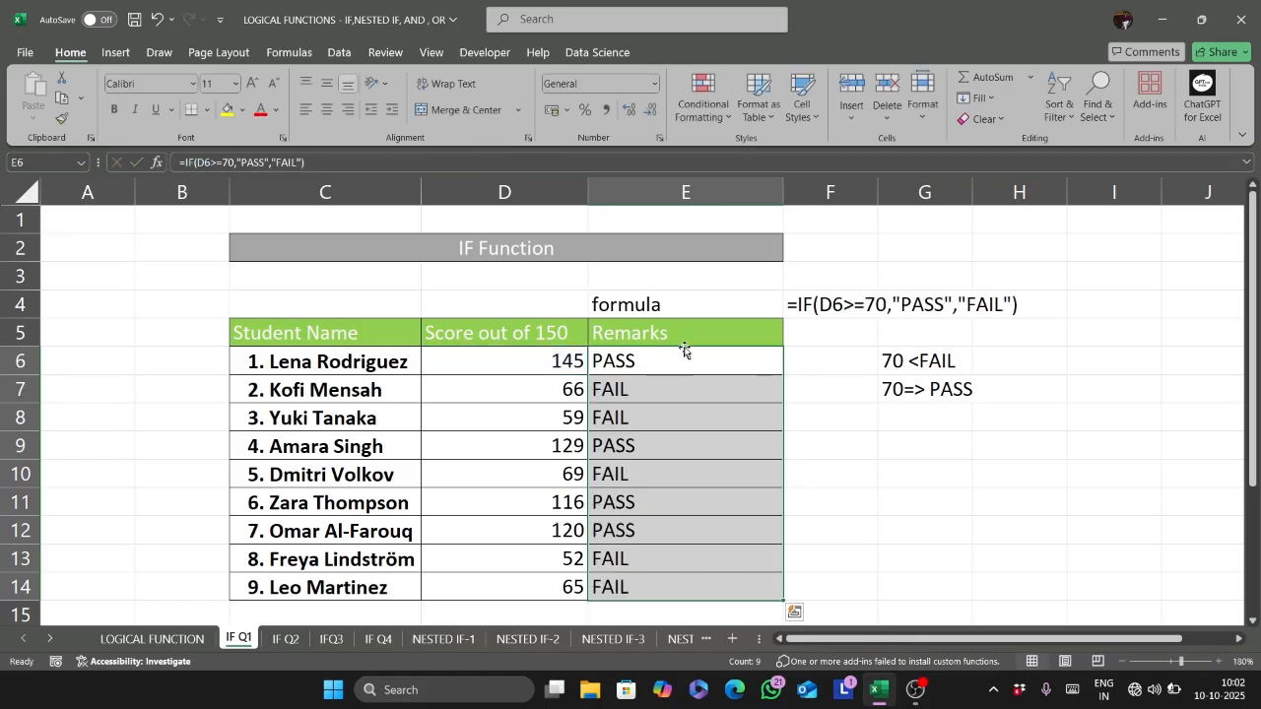
left_click(856, 383)
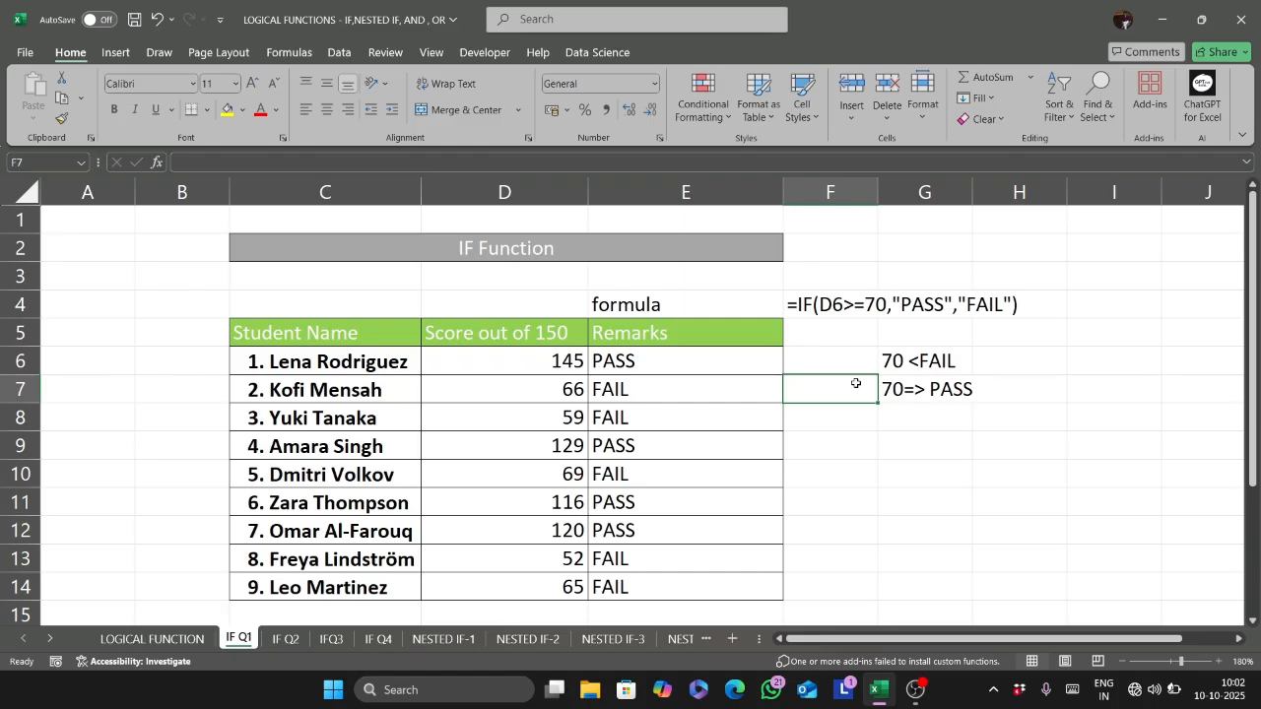
- On the IF Q2 sheet, start an IF formula in F5 testing E5>=70 with "PASS" as the value if true
left_click(286, 640)
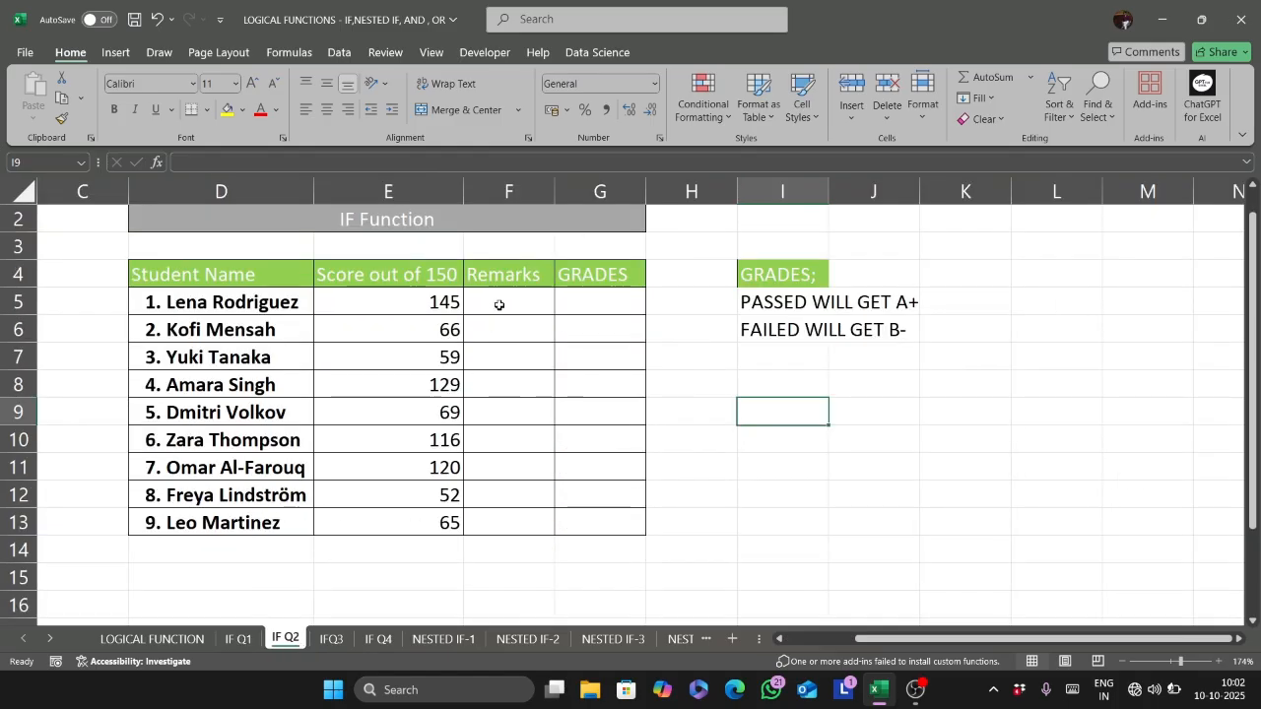
left_click(500, 306)
type("=IF(")
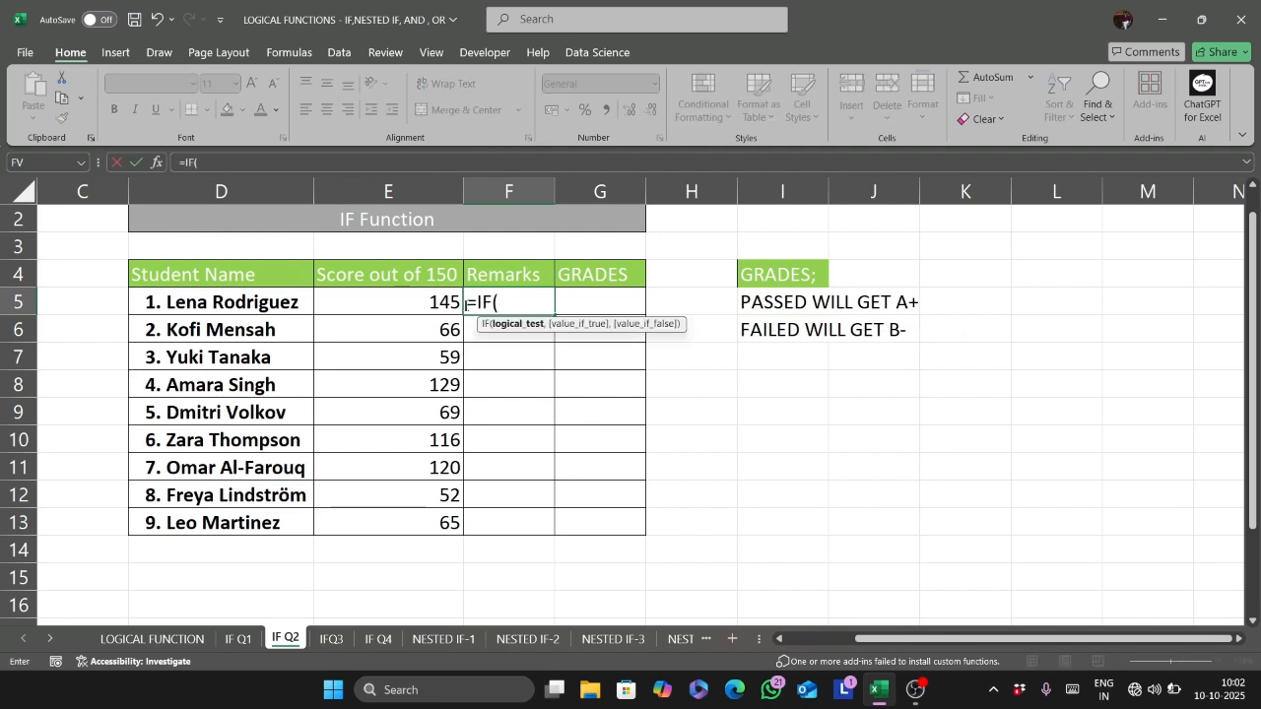
left_click(414, 309)
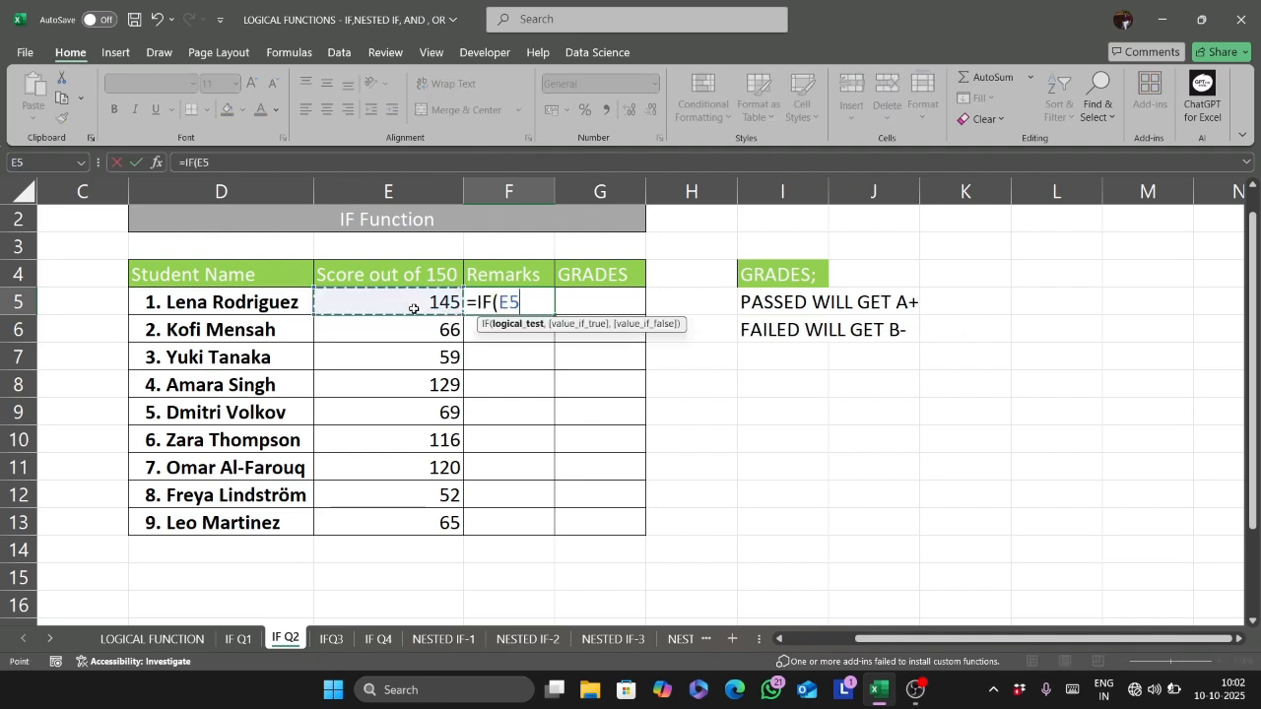
type(">")
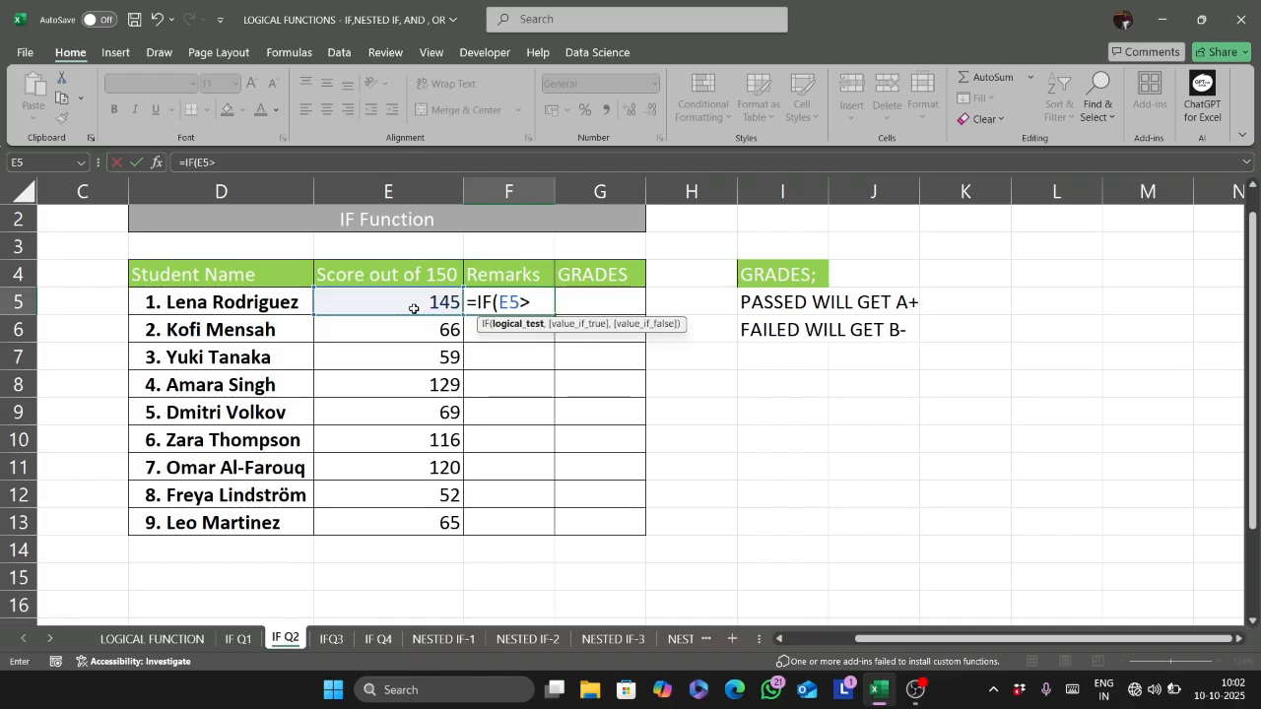
type("=70,\"P")
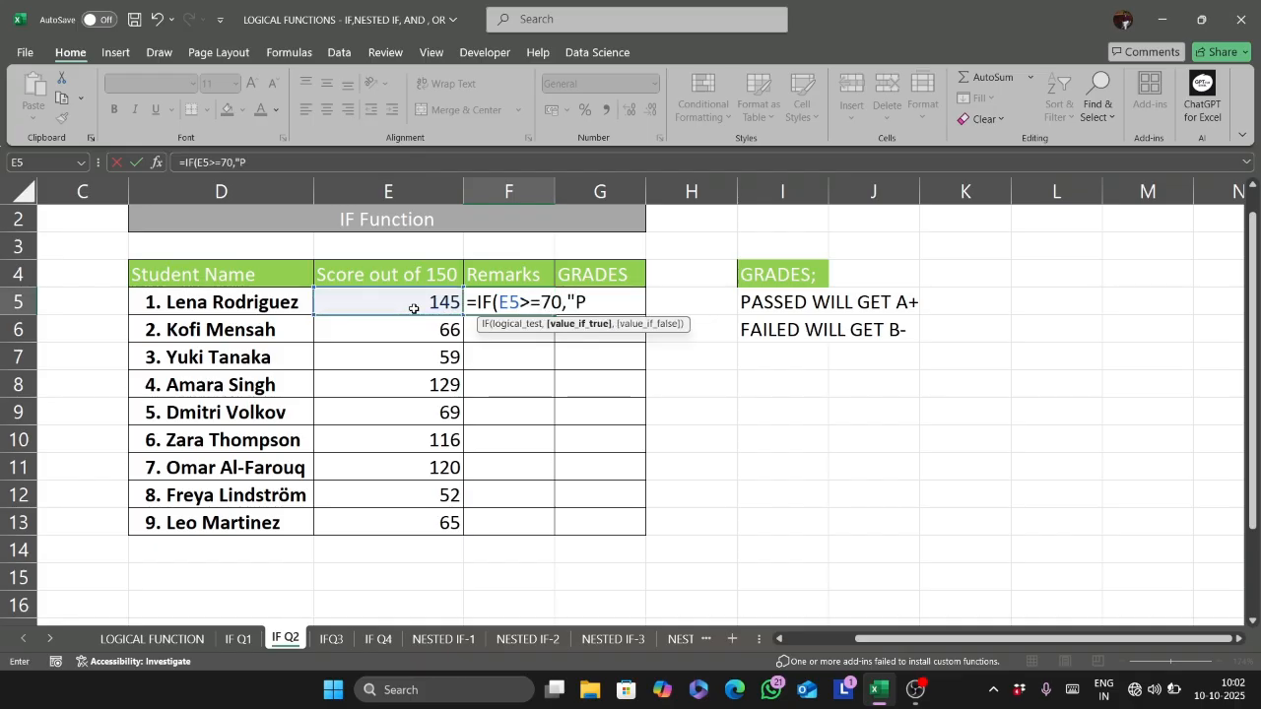
type("ASS\",\"FAIL")
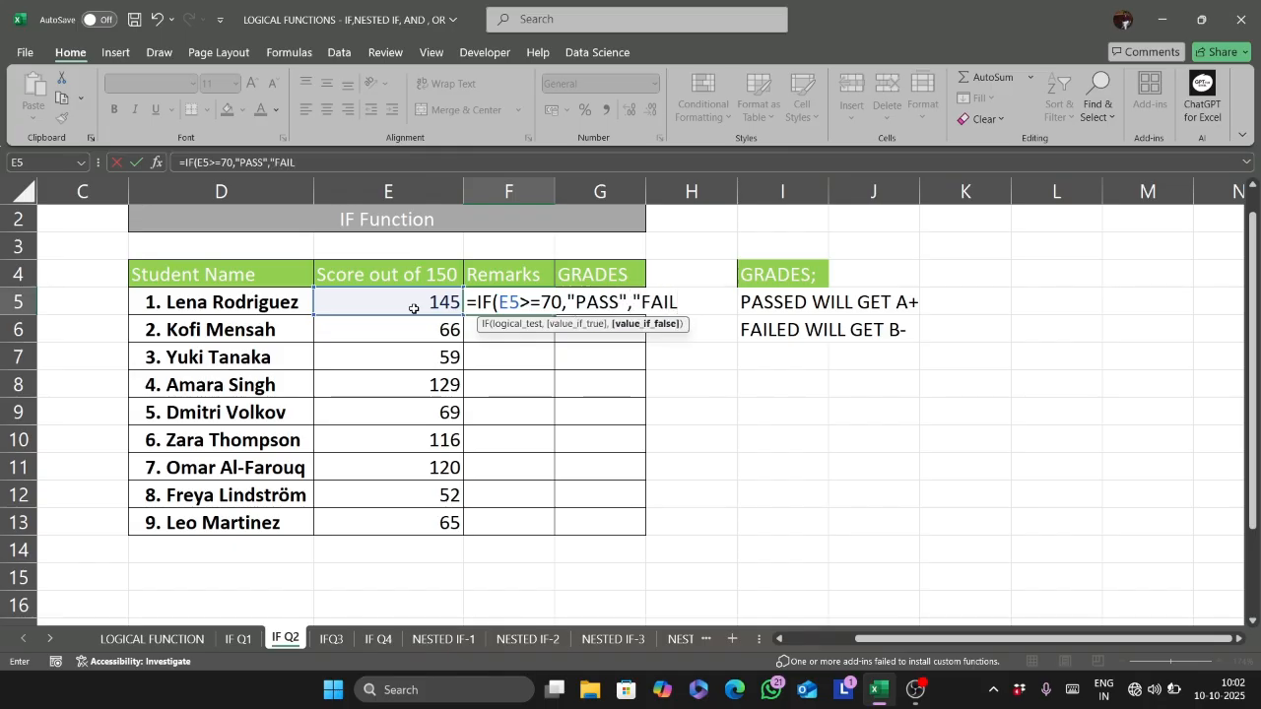
type("\")")
- Complete the F5 formula with "FAIL" as the value if false and fill it down to F13
key("Return")
left_click(497, 300)
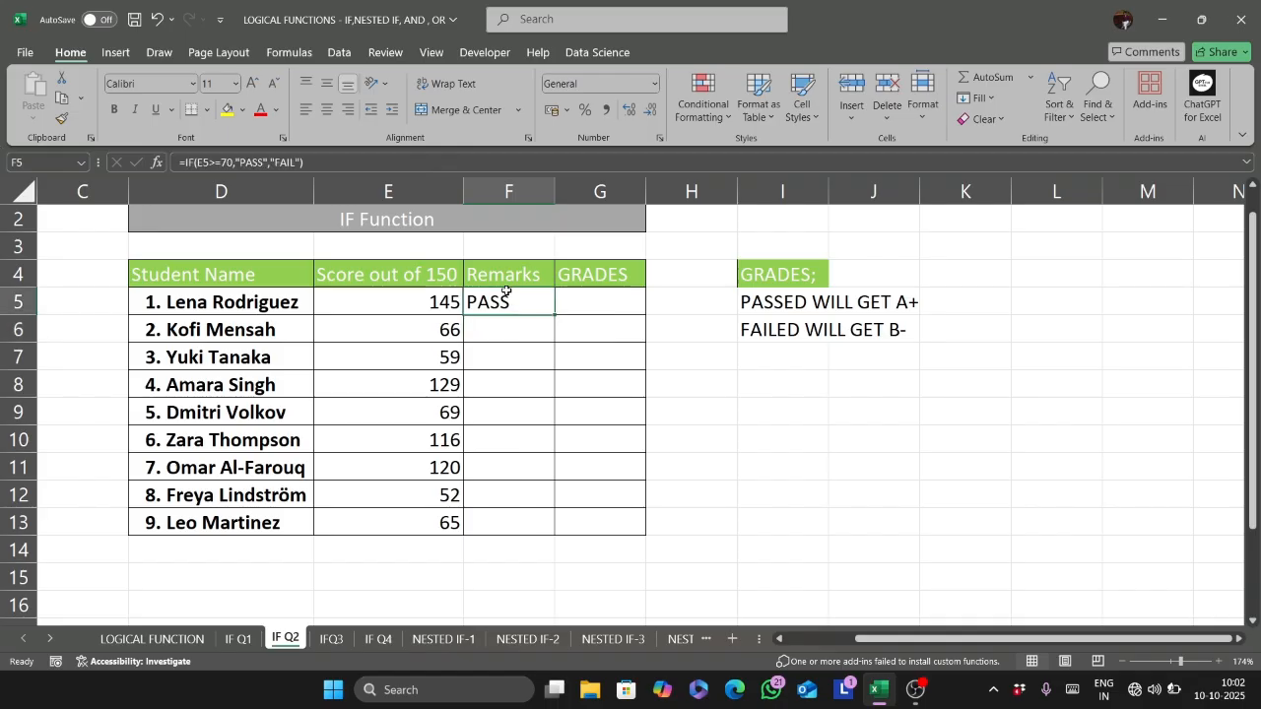
double_click(554, 315)
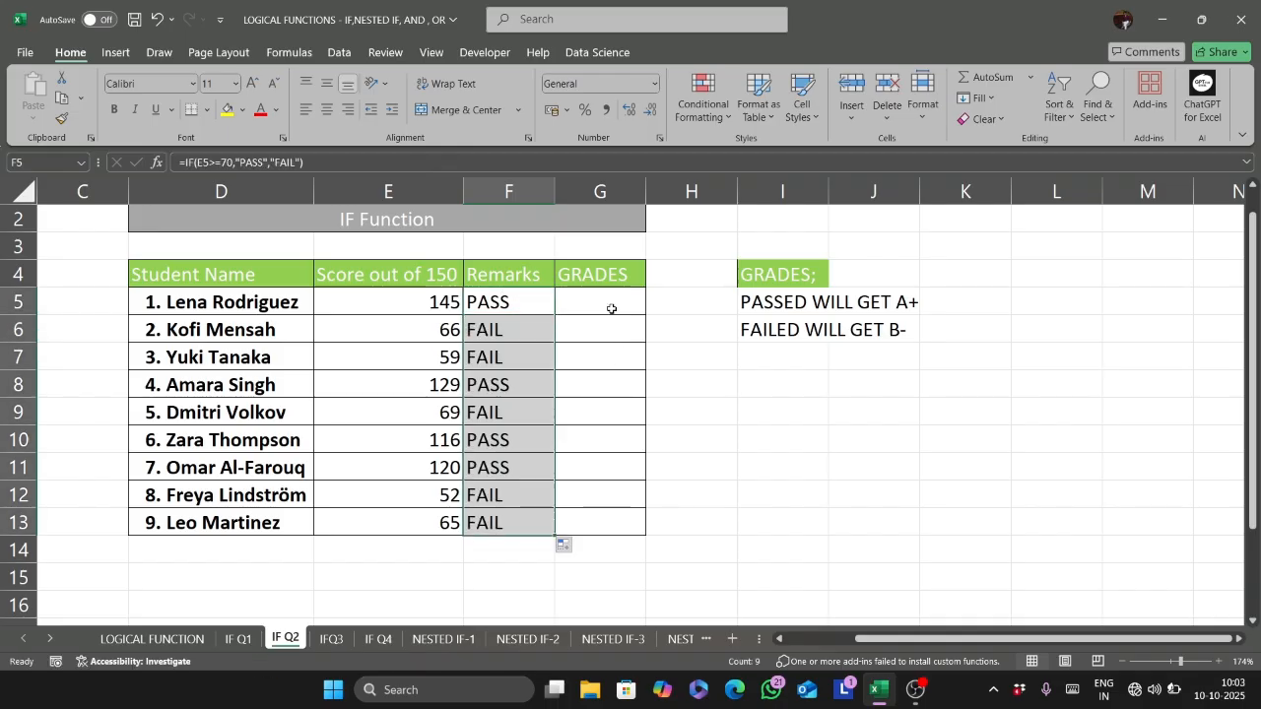
- Start an IF formula in G5 with the logical test F5="PASS"
left_click(610, 308)
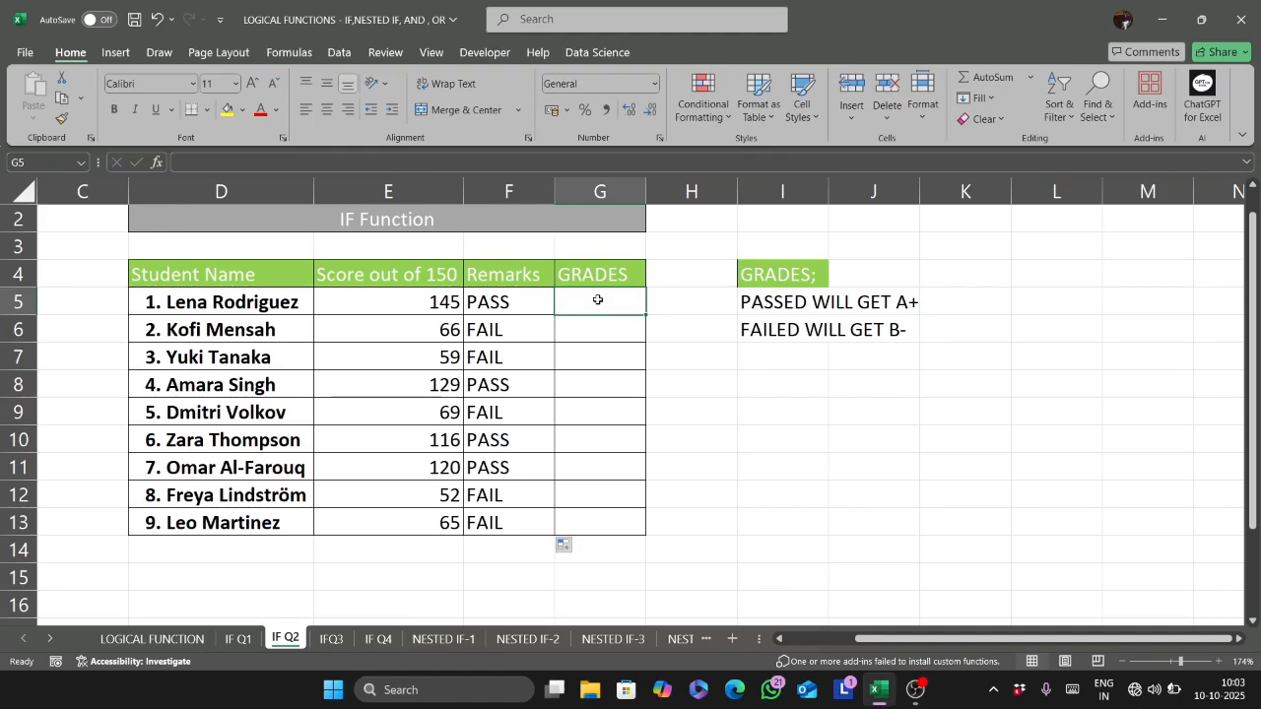
type("=IF(")
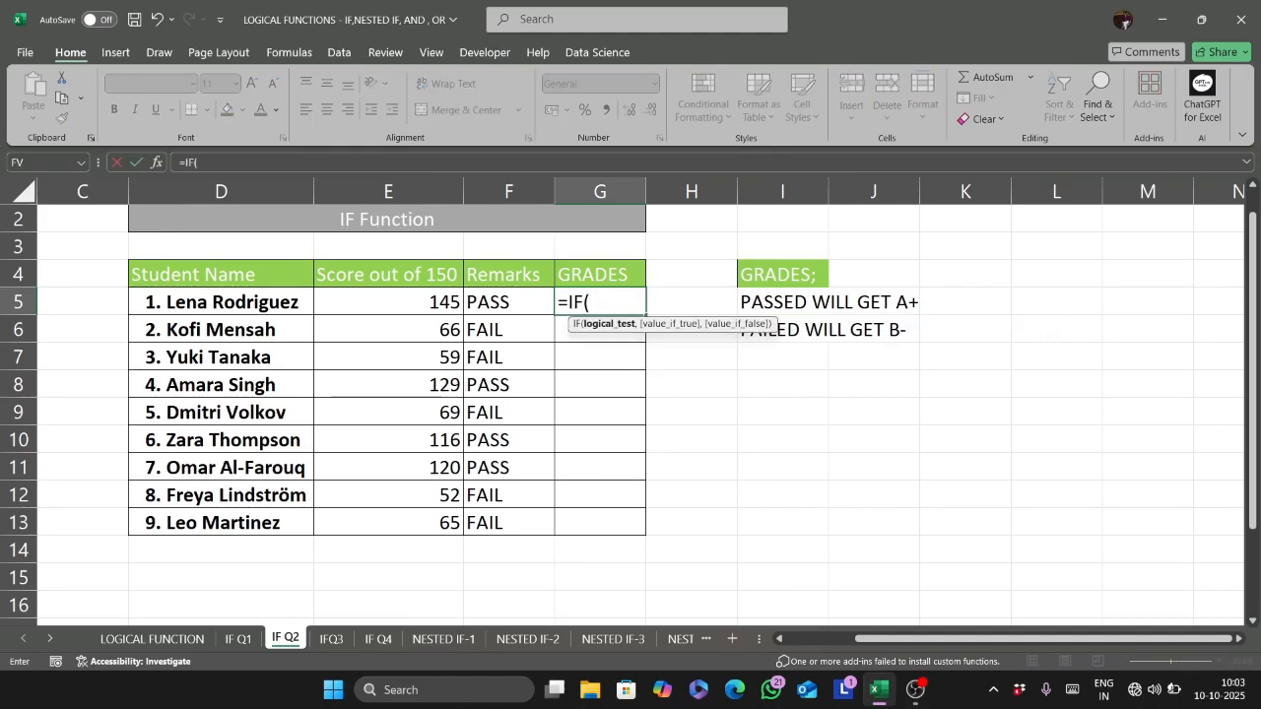
left_click(512, 306)
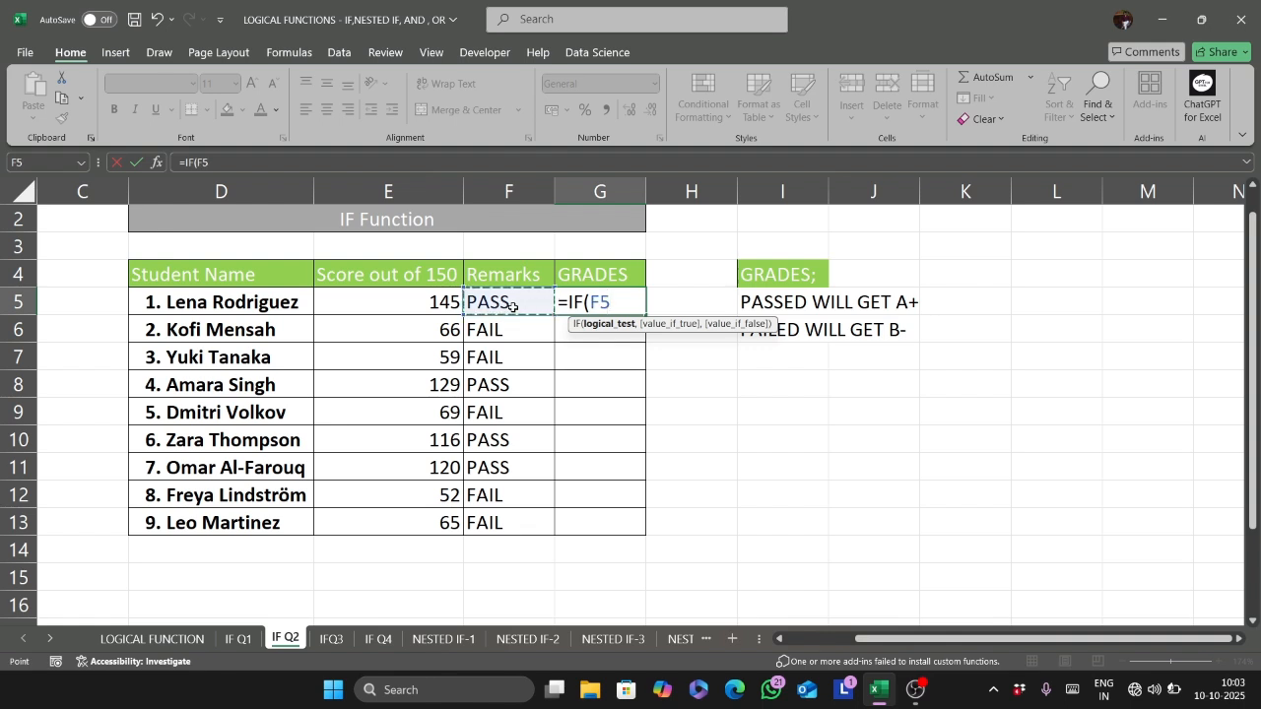
type("=")
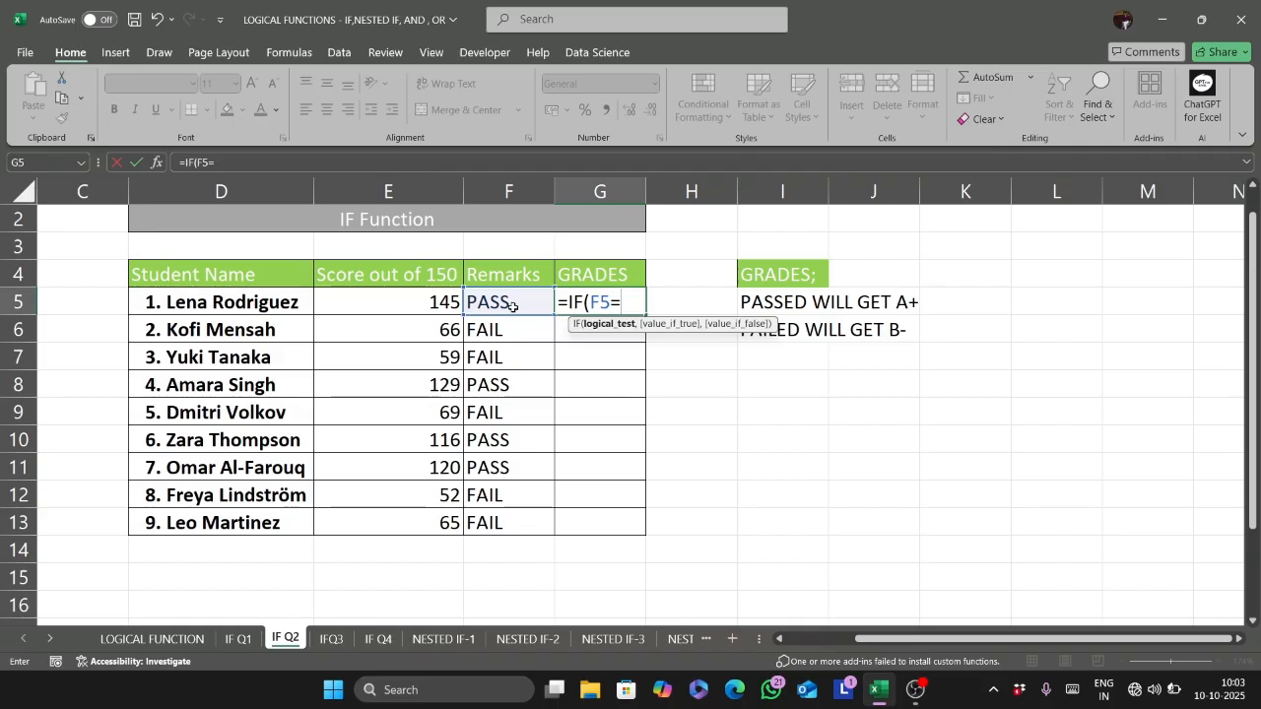
type("\"PASS\",")
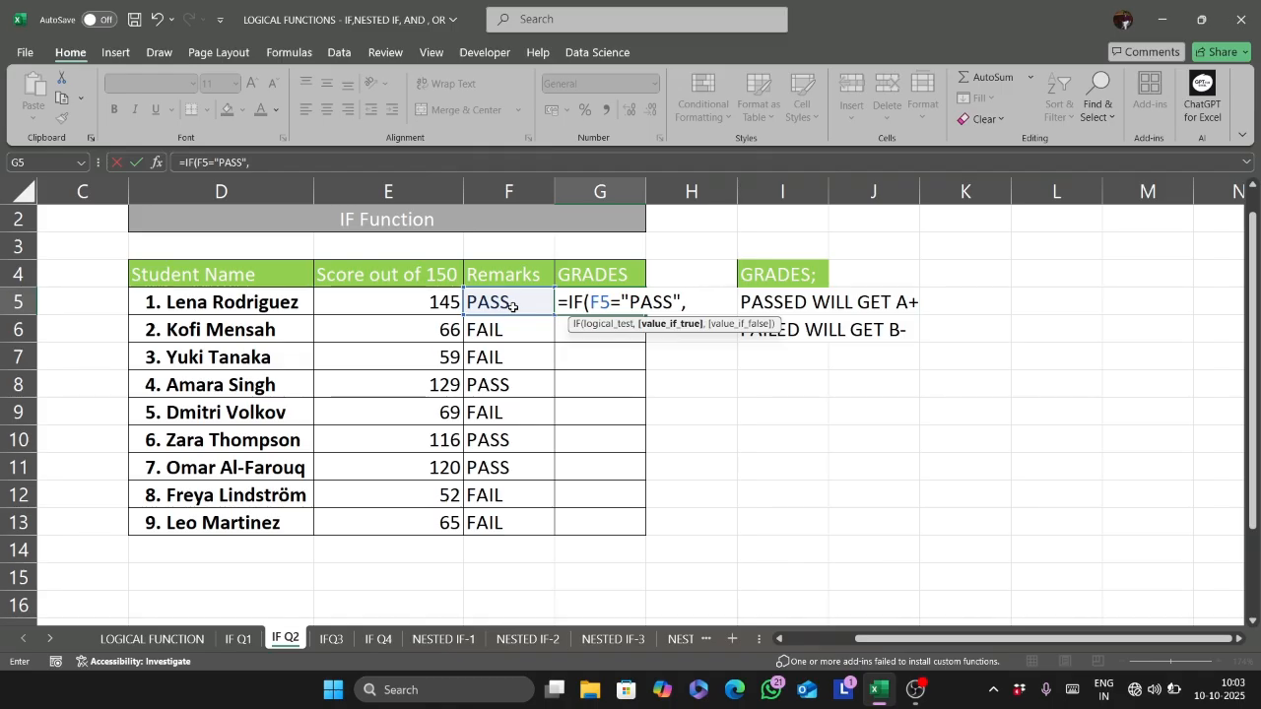
type("\"A+\",")
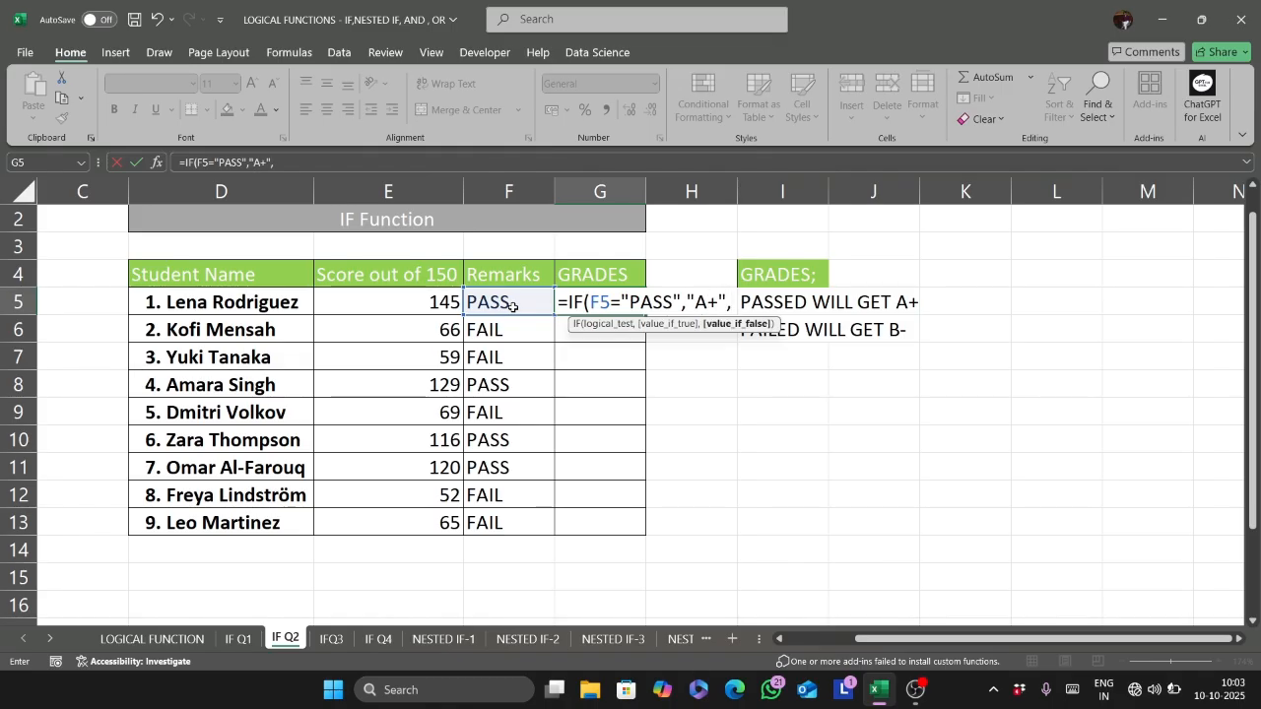
type("\"B-\"")
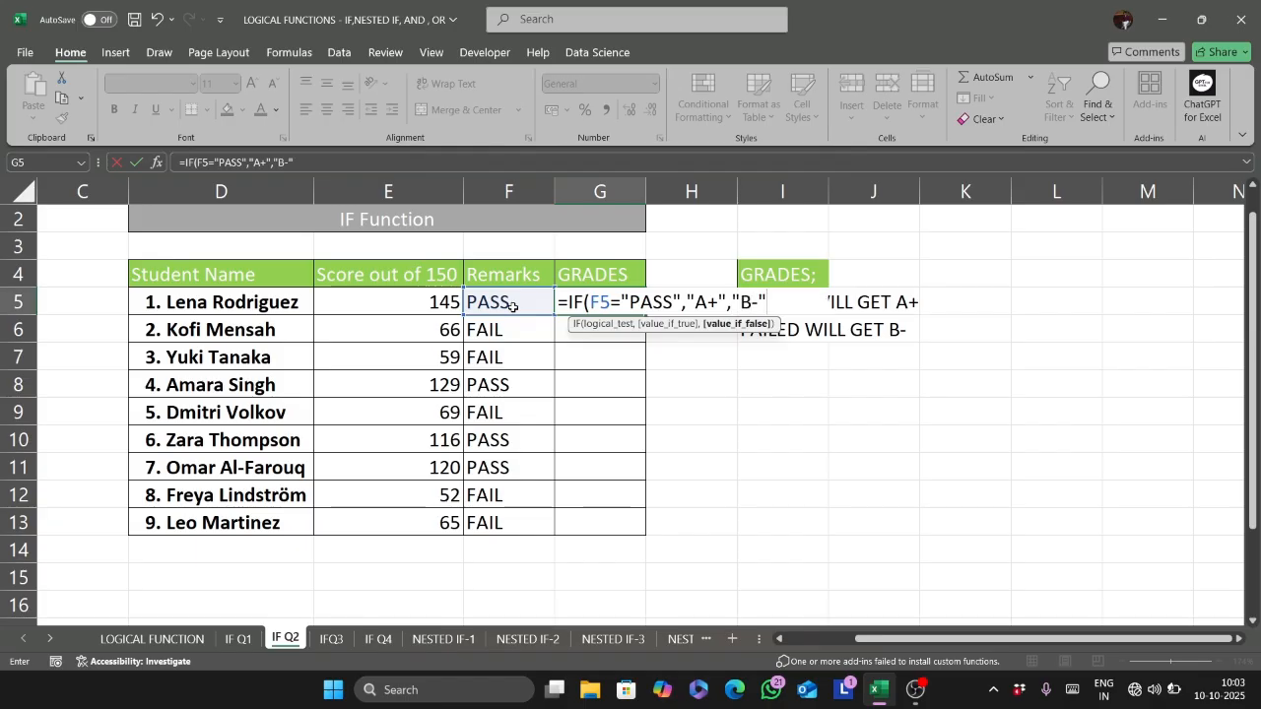
type(")")
- Complete the G5 formula with "A+" if true and "B-" if false, and fill it down to G13
key("Return")
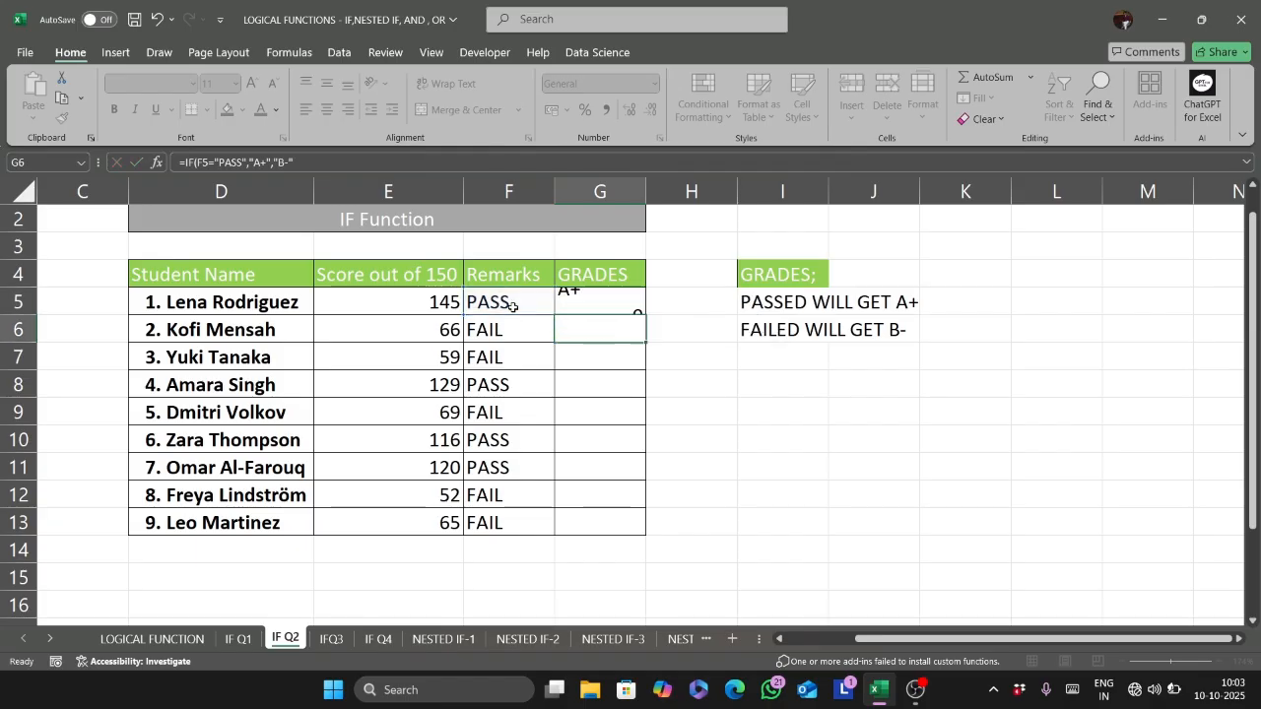
left_click(599, 303)
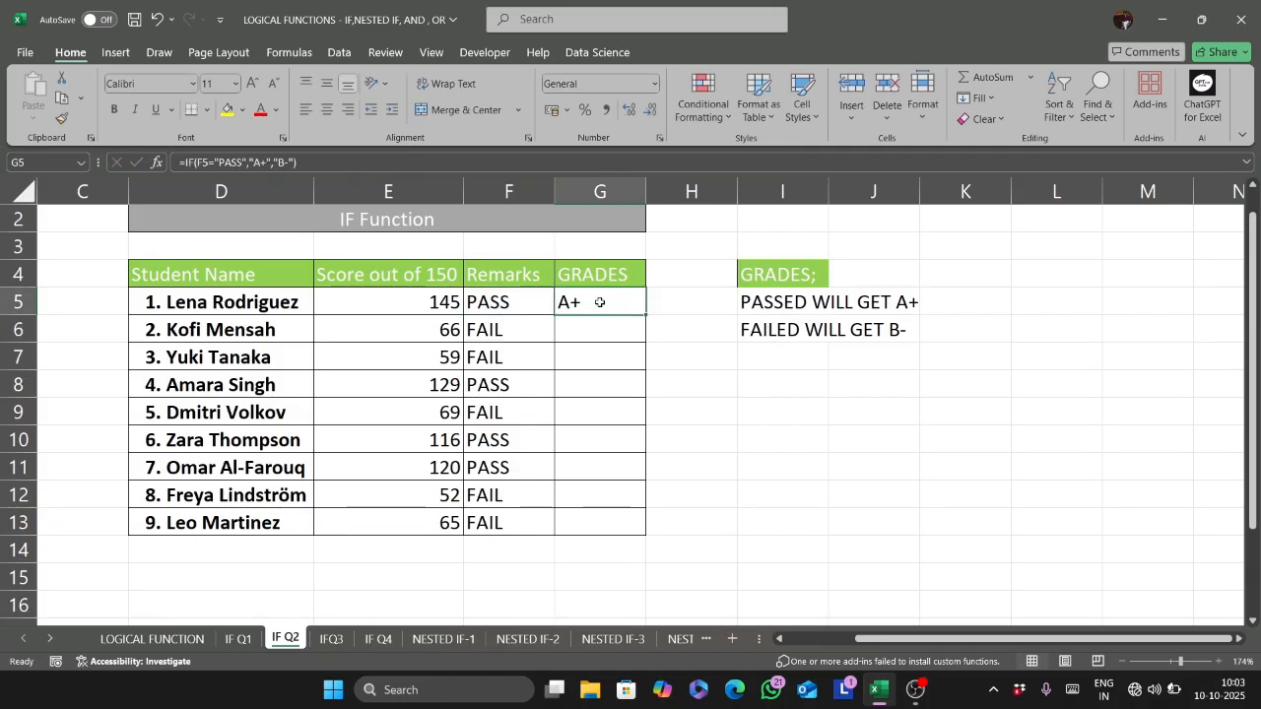
double_click(649, 315)
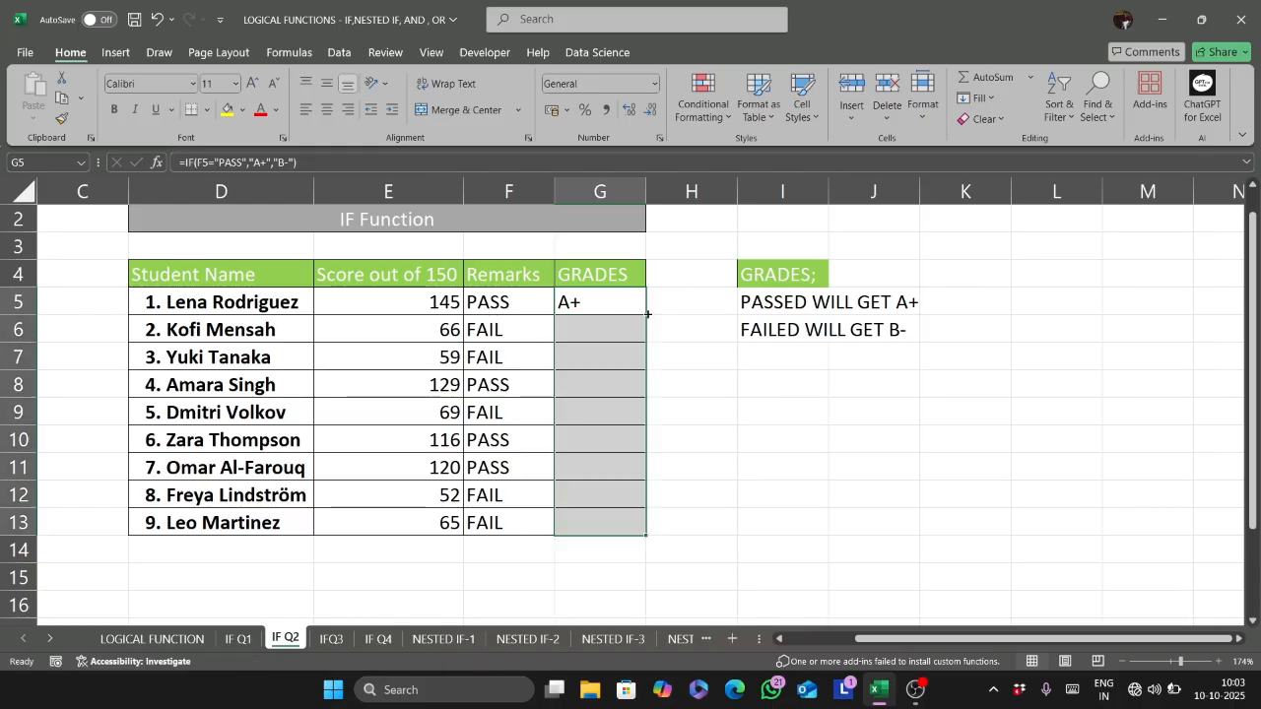
left_click(587, 320)
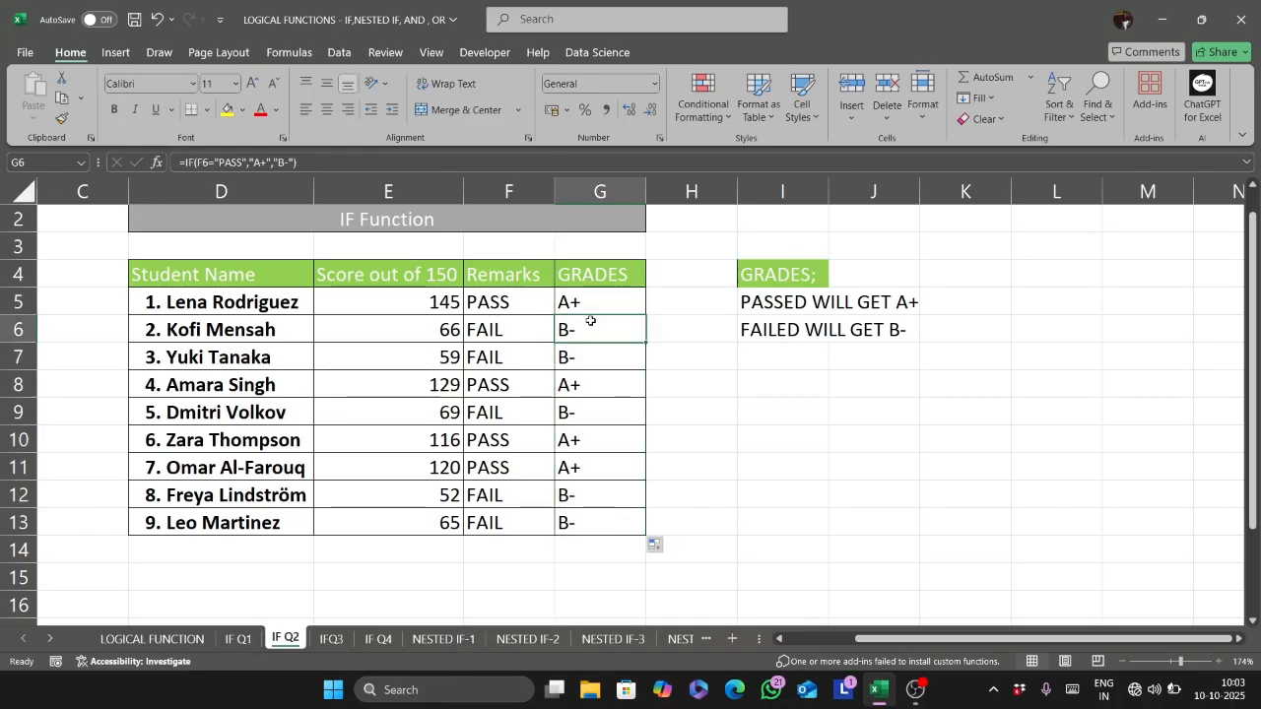
left_click(614, 300)
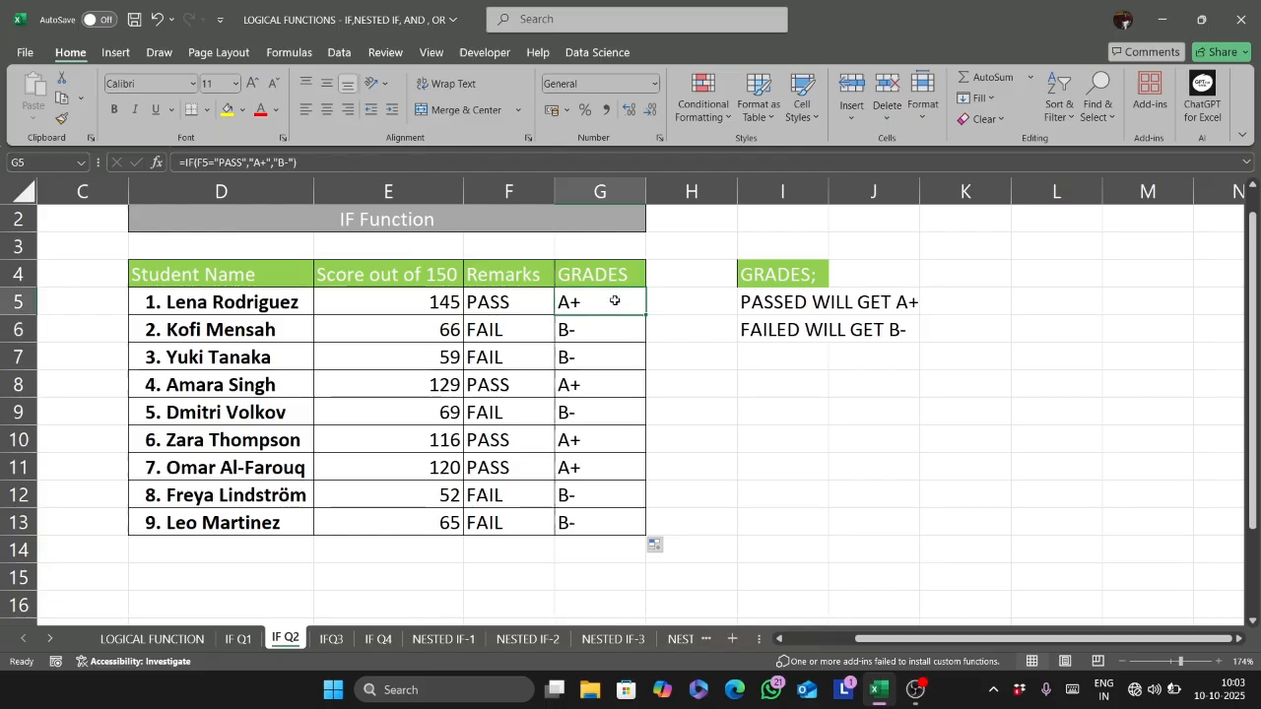
- Display the formula of G5 as text in H3 using FORMULATEXT
left_click(668, 243)
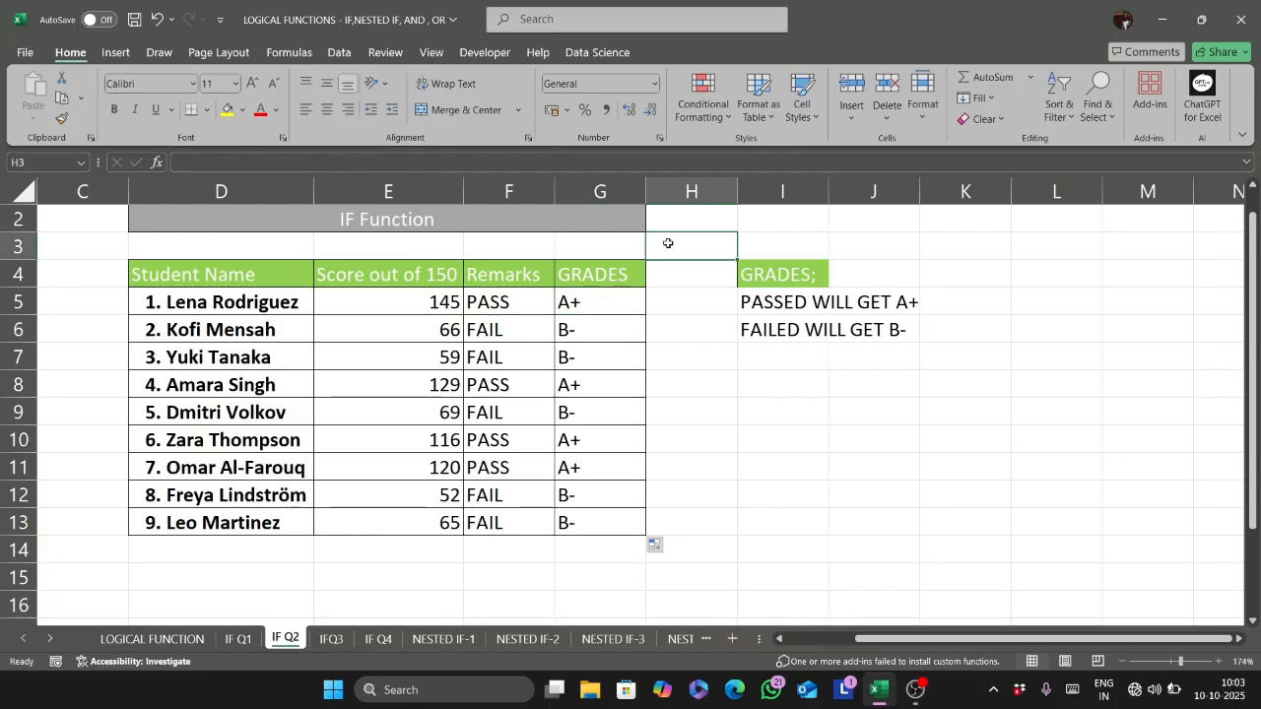
type("=")
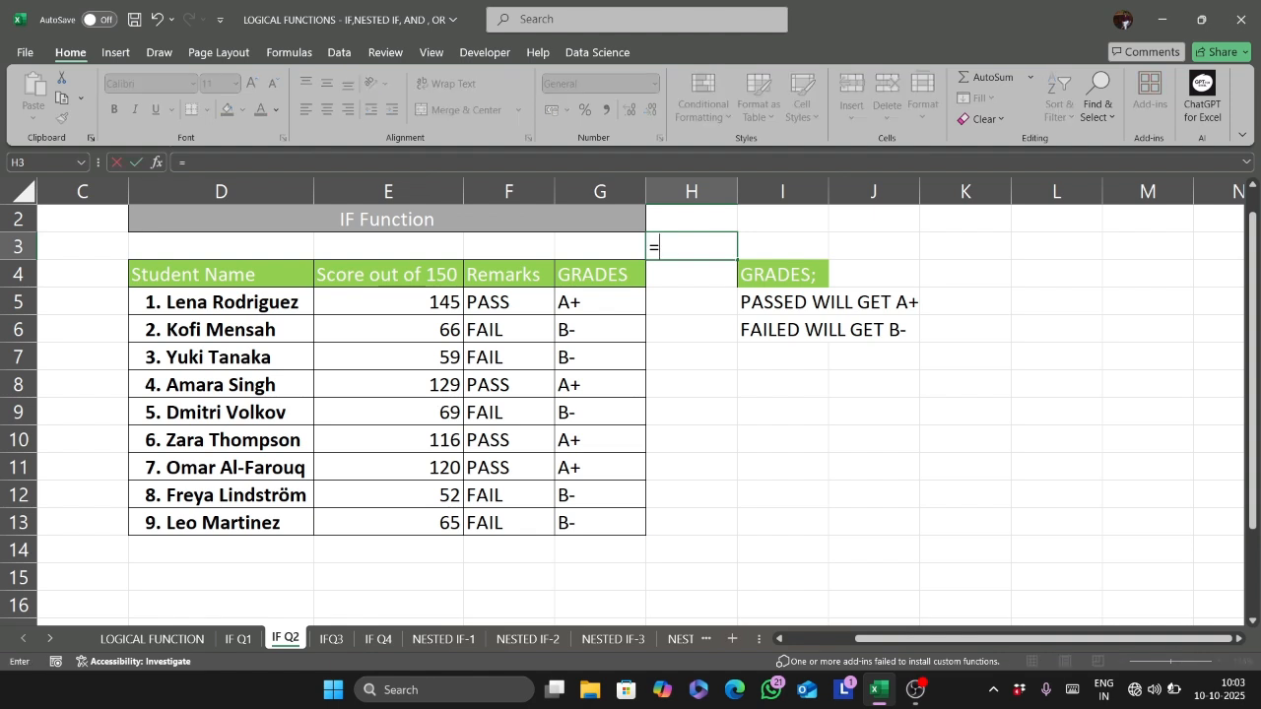
type("FORMU")
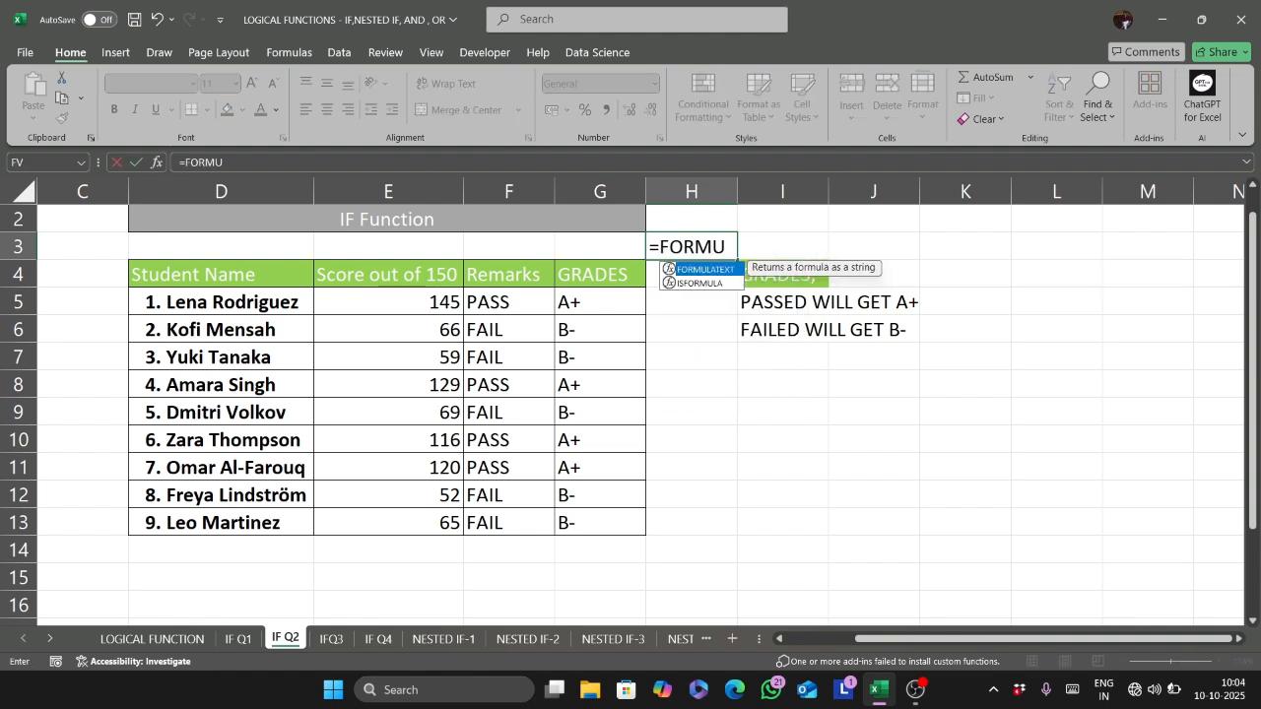
double_click(681, 271)
left_click(603, 292)
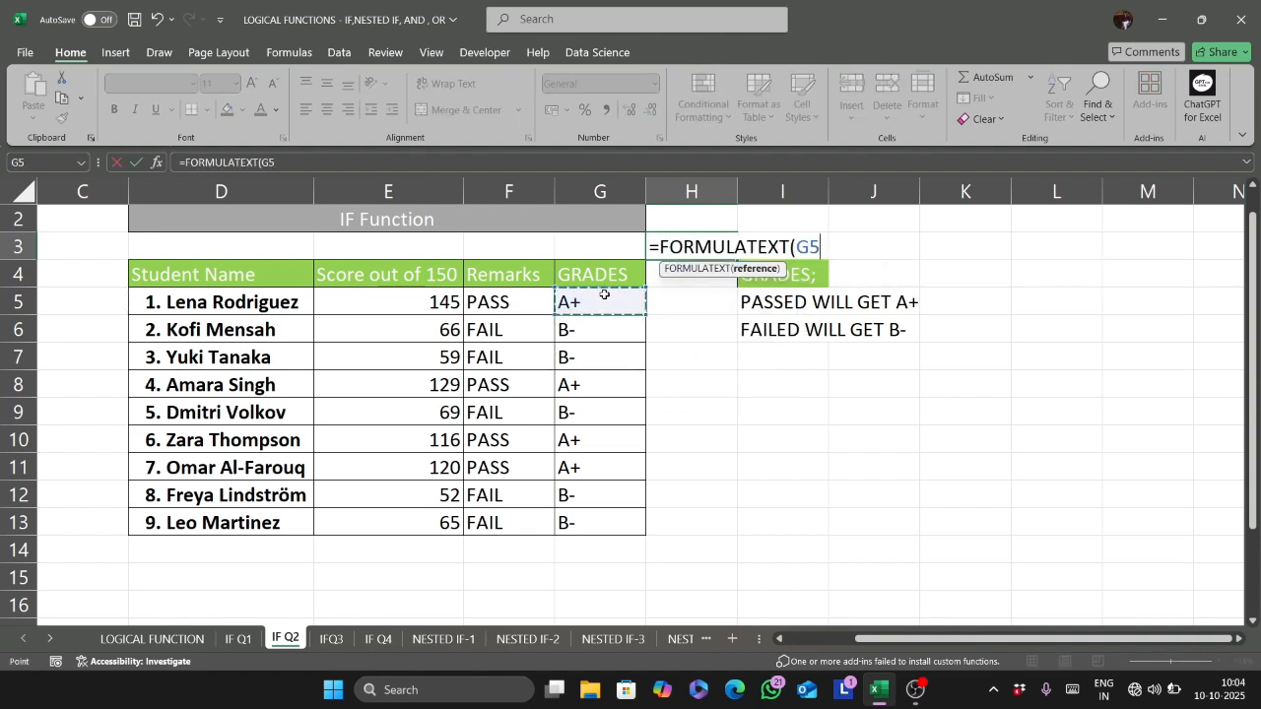
type(")")
key("Return")
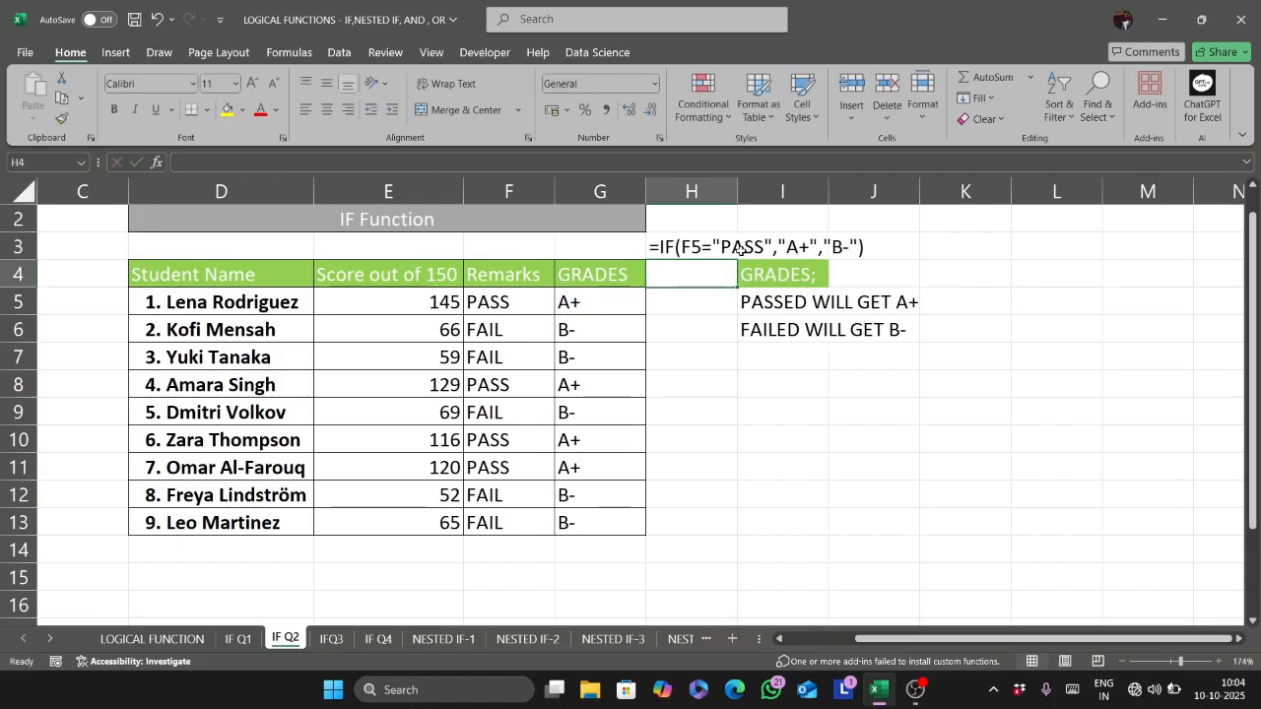
- Label the displayed formula by entering "FORMULA" in G3
left_click(609, 250)
type("FORMULA")
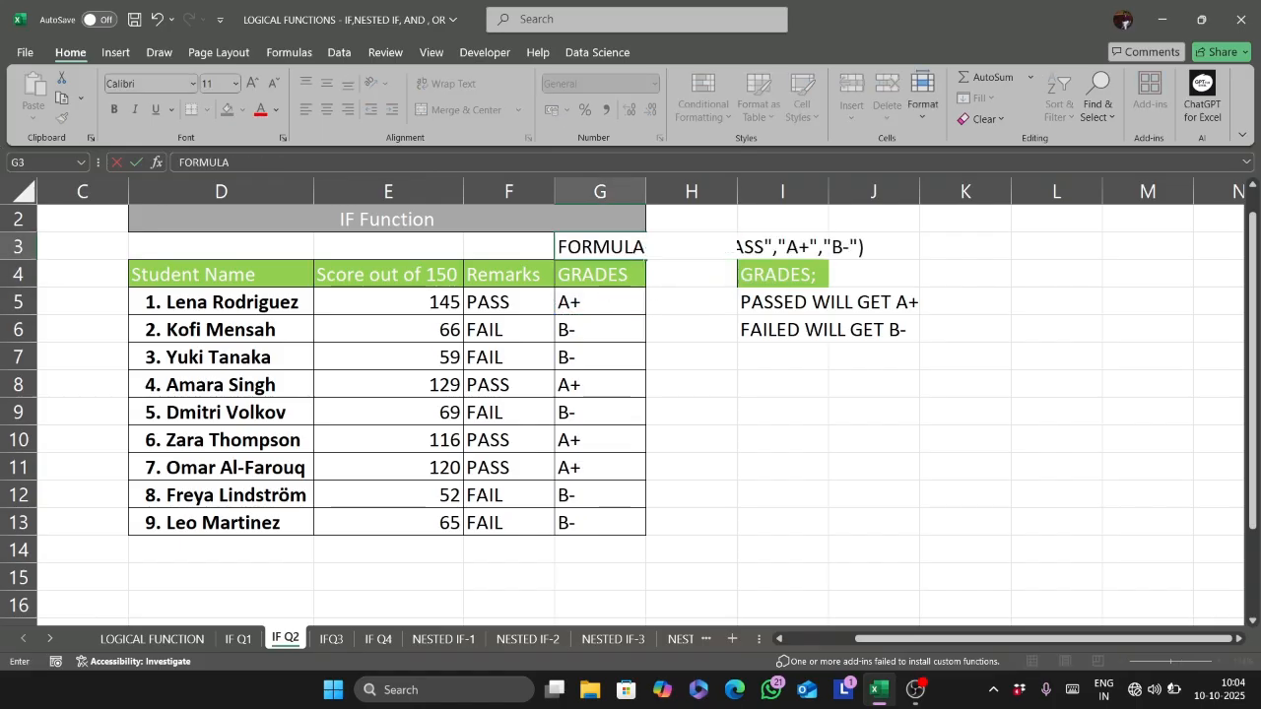
key("Return")
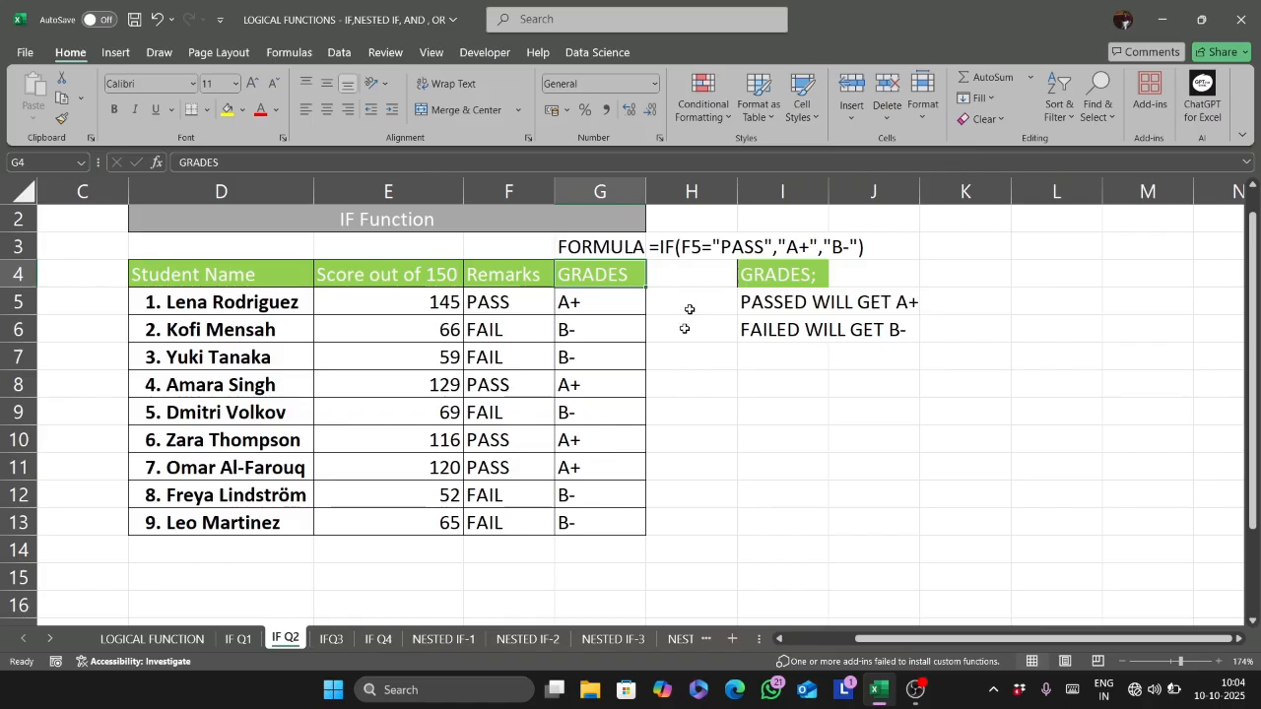
- Copy the Remarks and GRADES results F5:G13 on the IF Q2 sheet and switch to the IFQ3 sheet
left_click(333, 640)
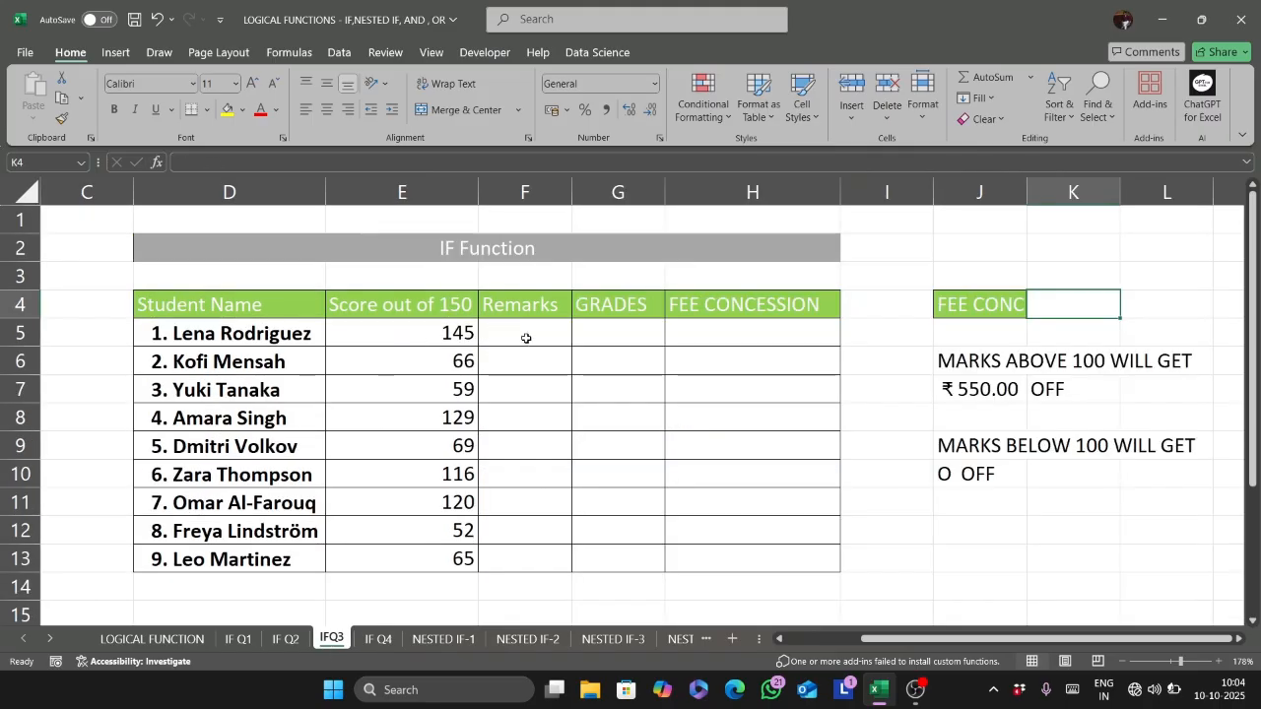
left_click(284, 640)
left_click_drag(488, 305, 598, 521)
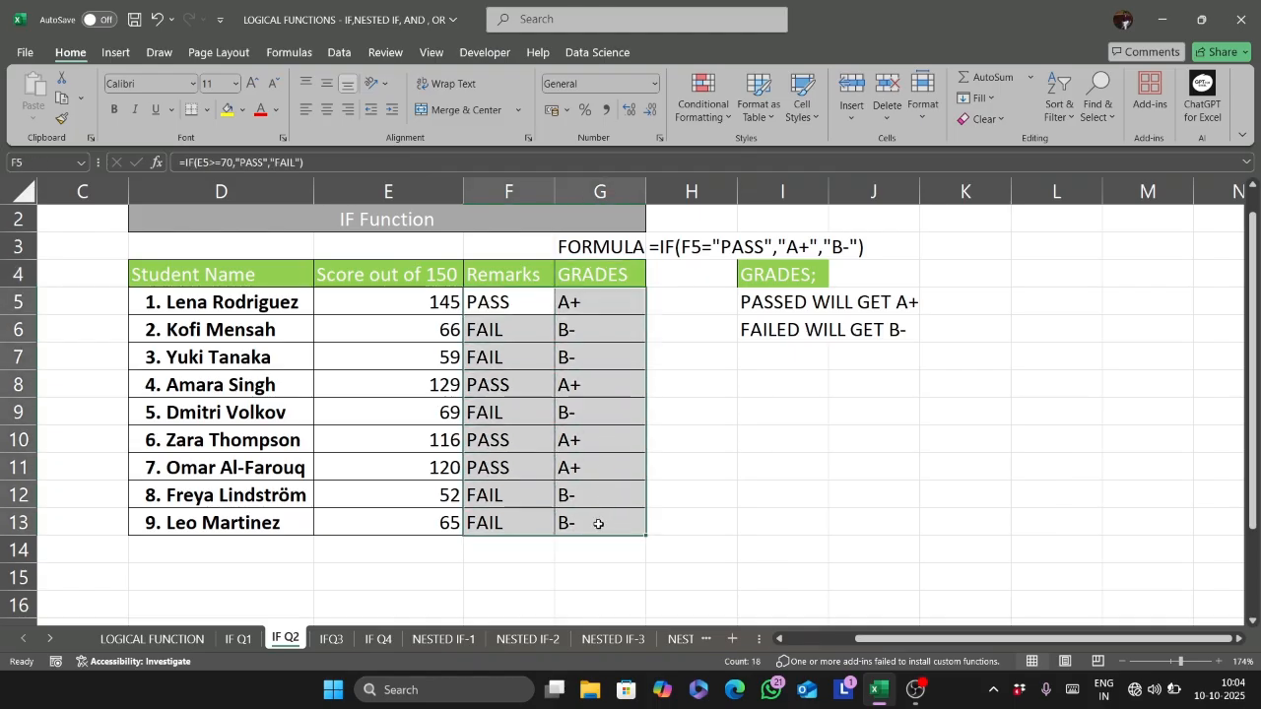
key("ctrl+c")
left_click(330, 639)
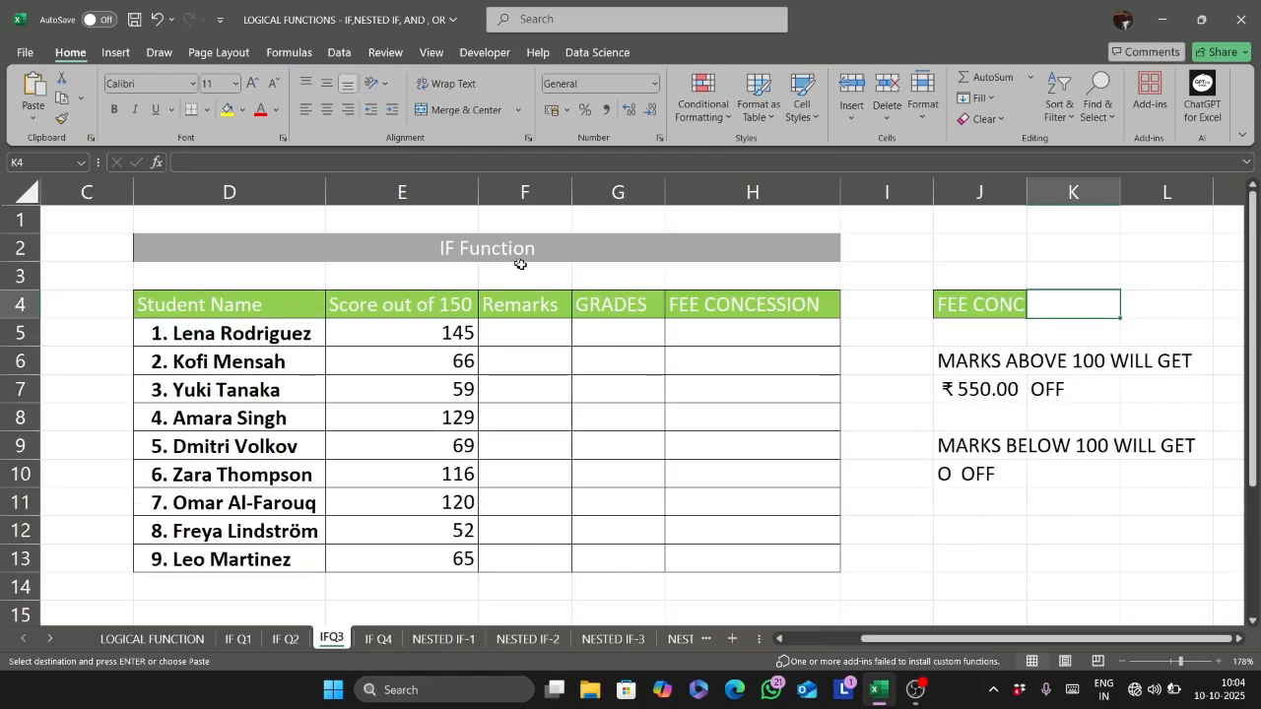
left_click_drag(519, 331, 639, 555)
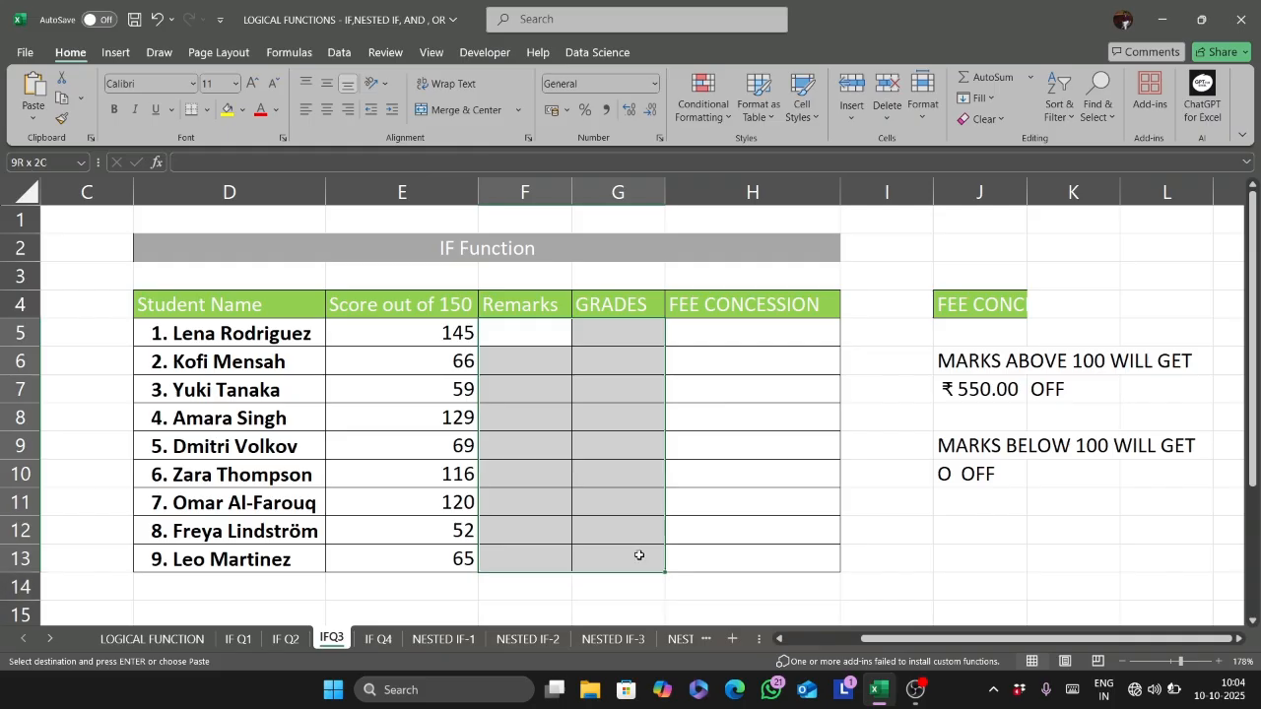
type("v")
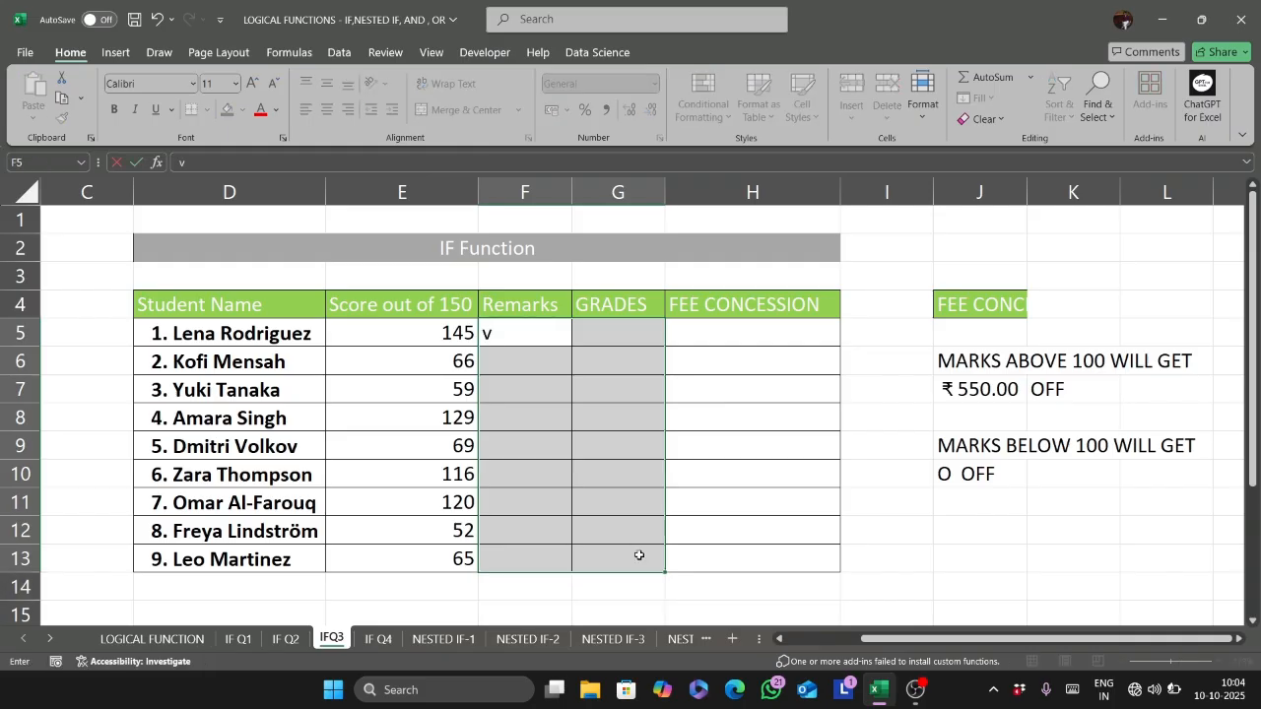
key("BackSpace")
key("F2")
- Copy F5:G13 from the IF Q2 sheet again and paste it at F5 on the IFQ3 sheet
left_click(562, 333)
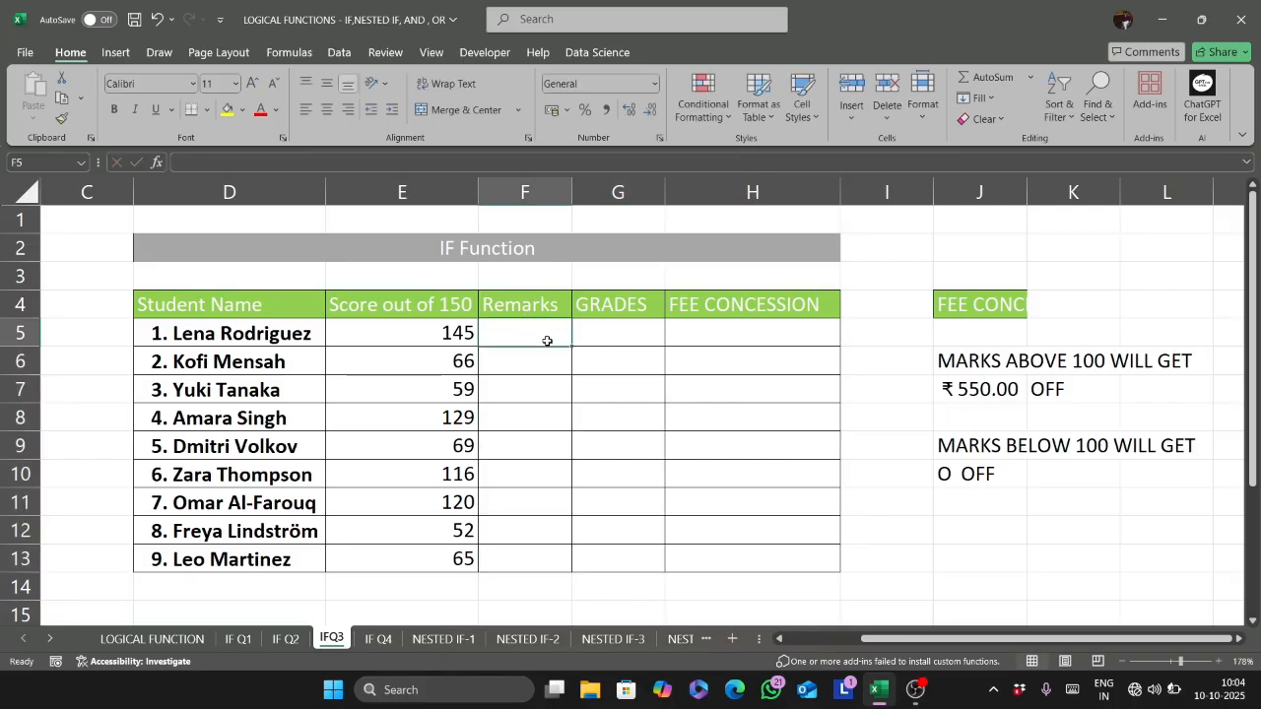
left_click(285, 638)
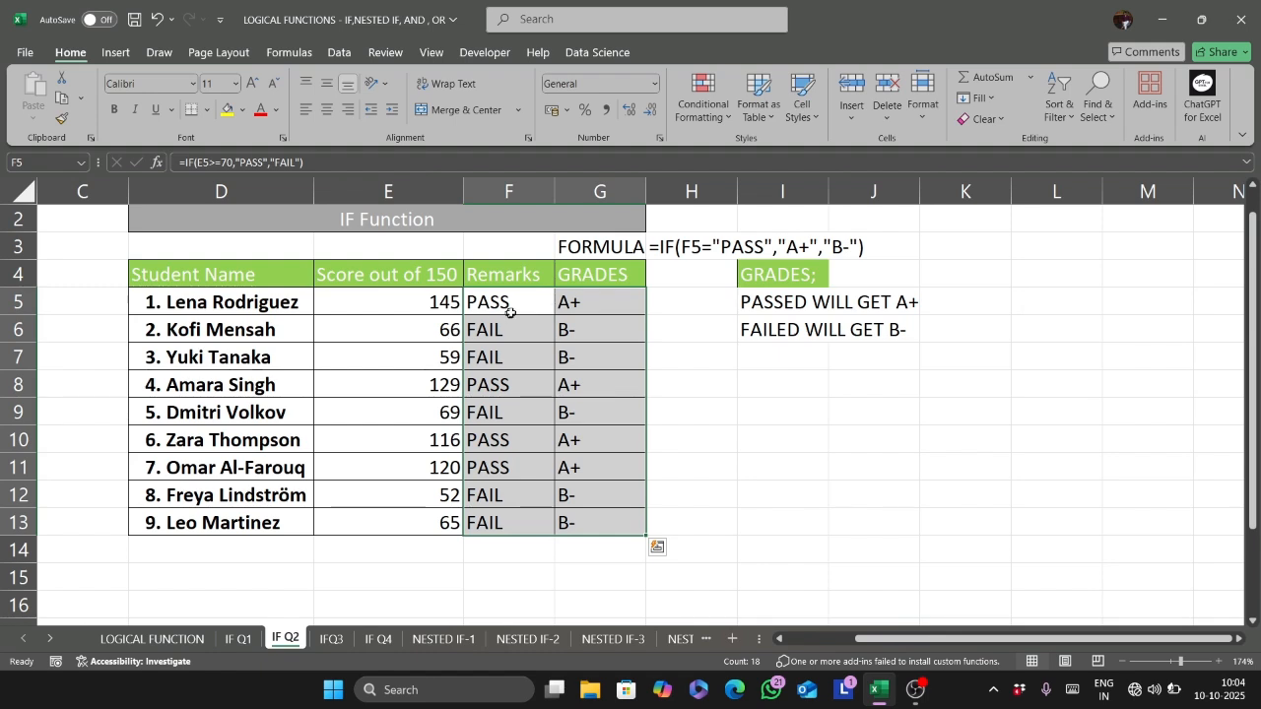
key("ctrl+c")
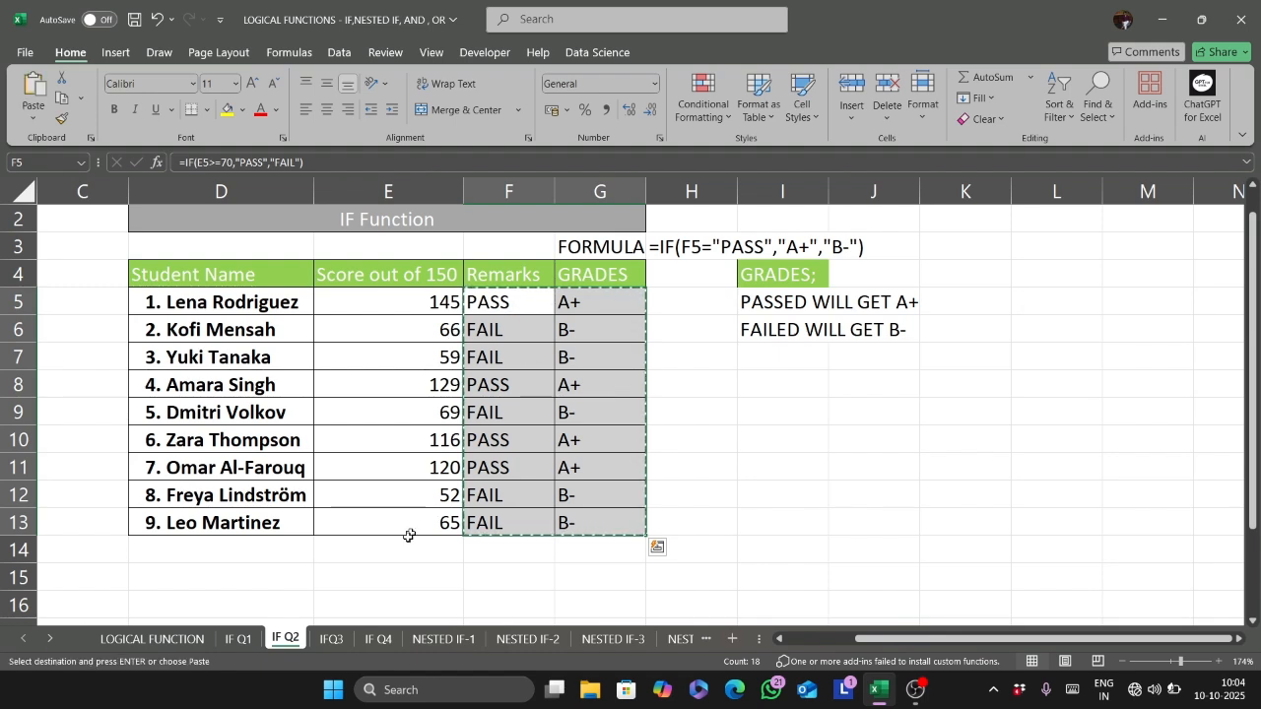
left_click(330, 638)
key("ctrl+v")
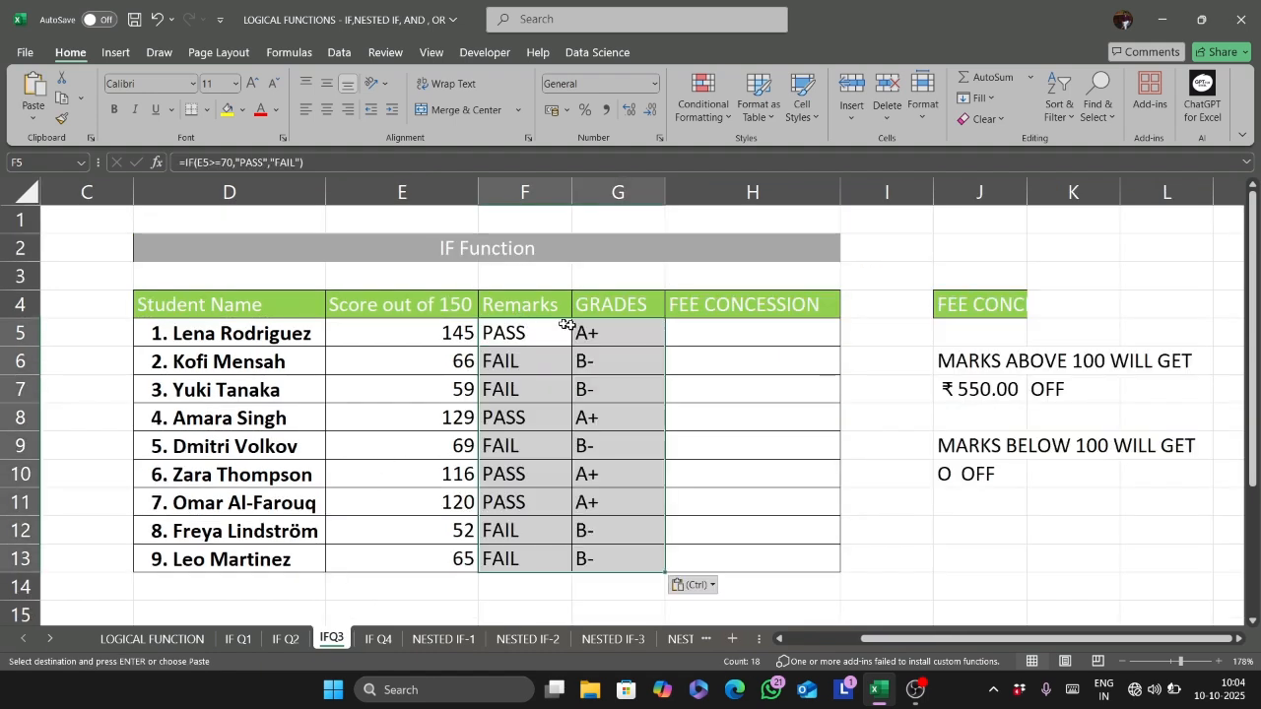
- Start an IF formula in H5 under FEE CONCESSION with the logical test E5>=100
left_click(715, 333)
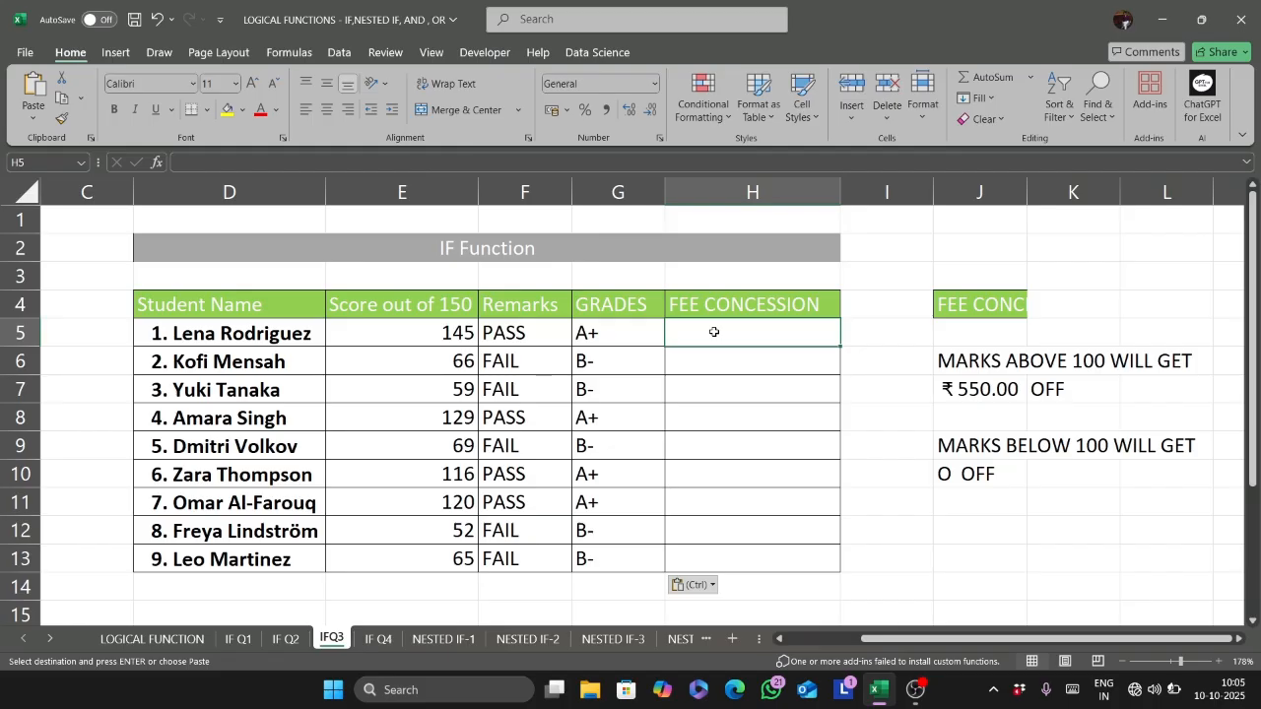
key("Escape")
type("=IF(")
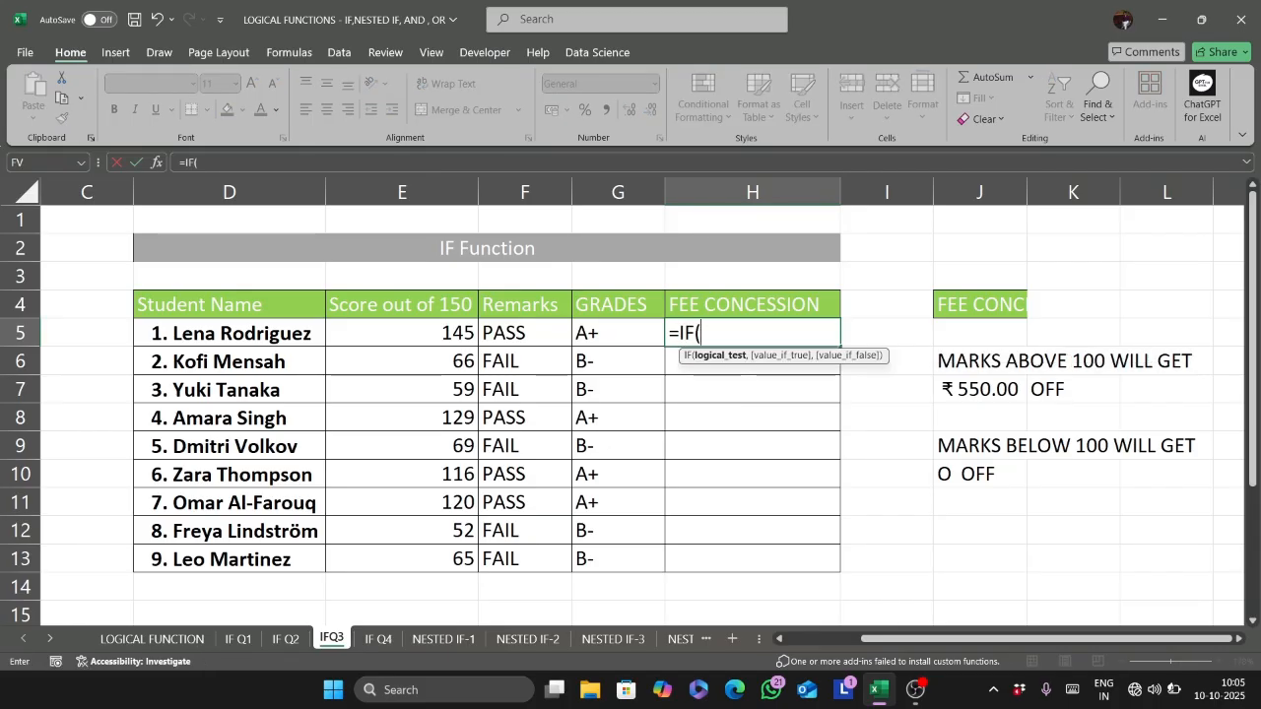
left_click(465, 333)
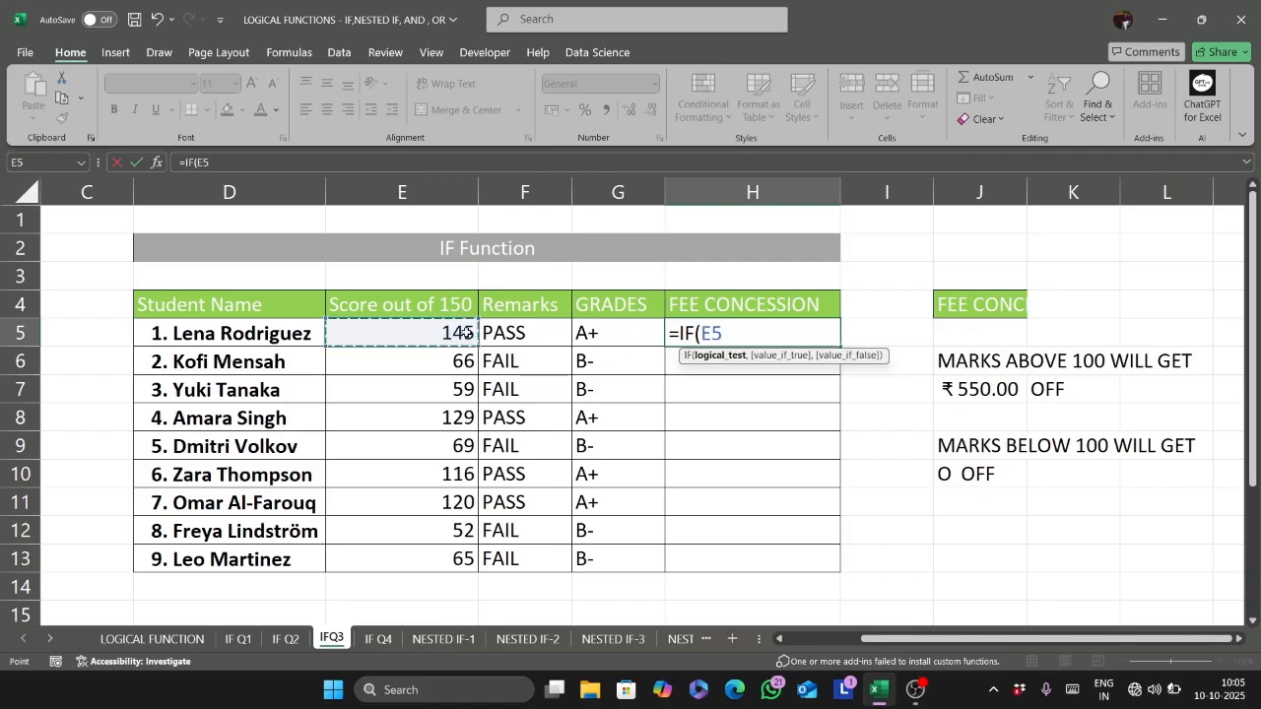
type(">=1000")
key("BackSpace")
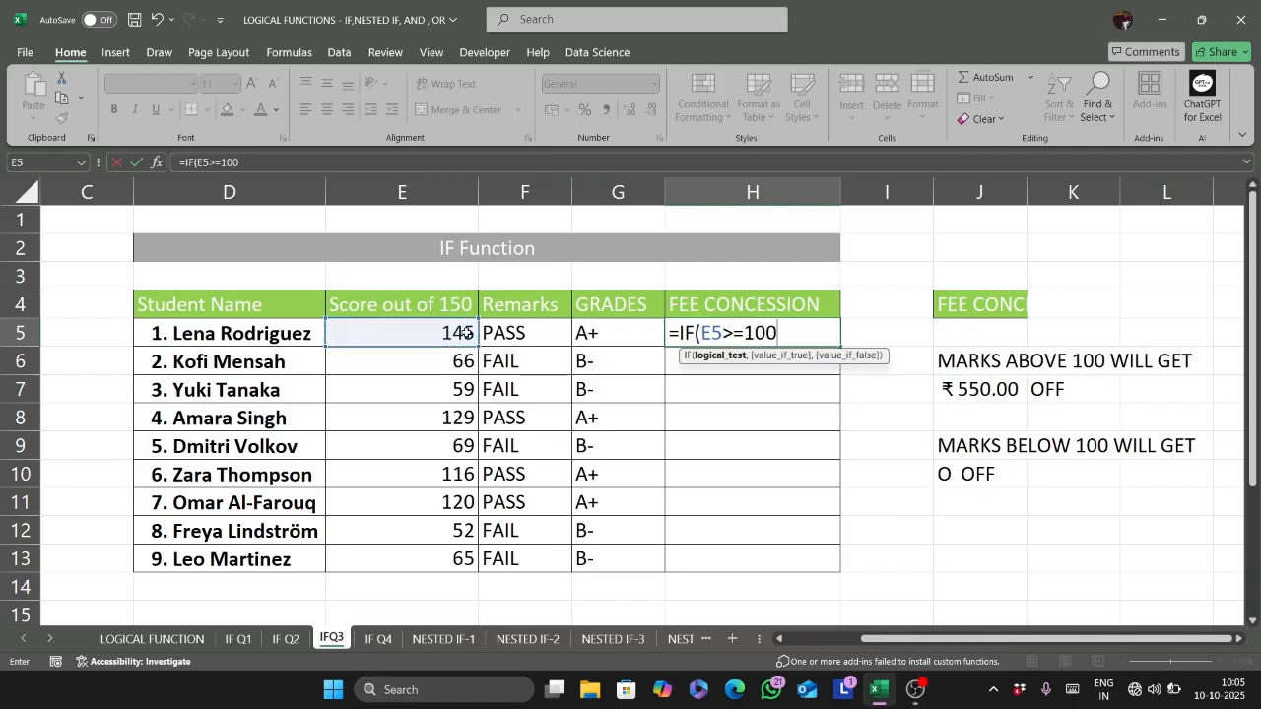
- Complete the H5 formula with 550 if true and 0 if false, and fill it down to H13
type(",\"")
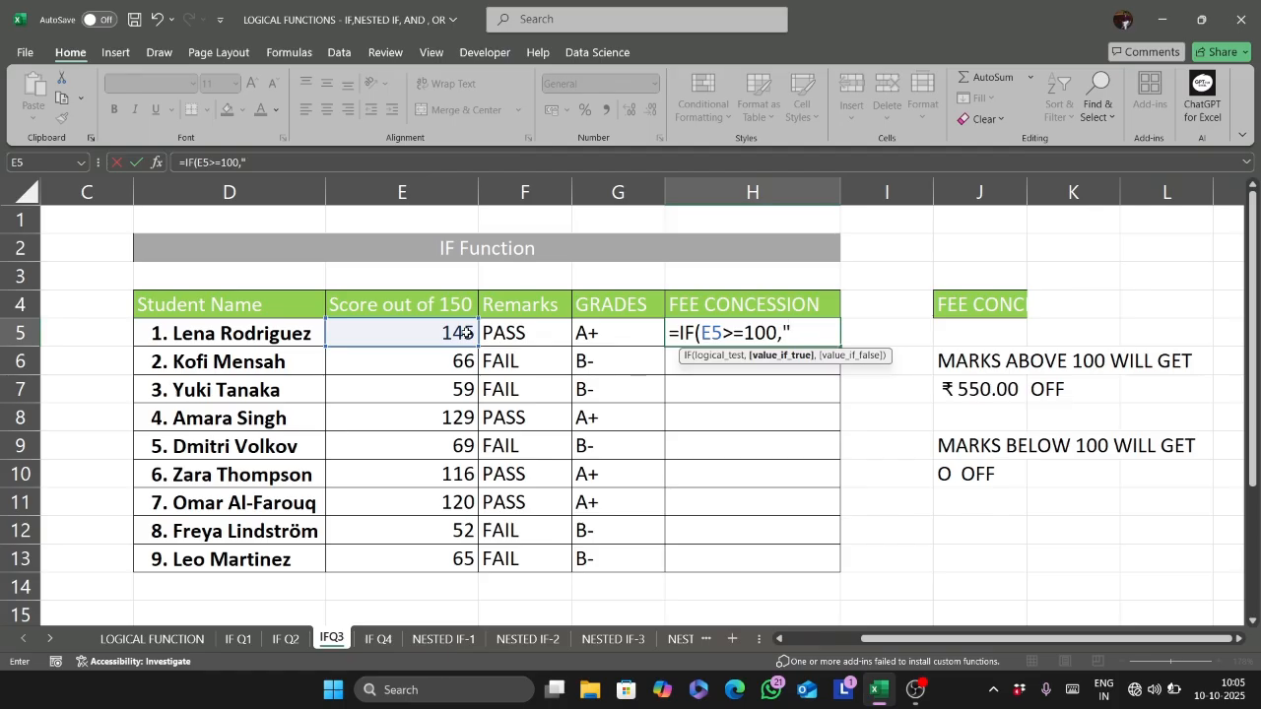
key("BackSpace")
type("550,0")
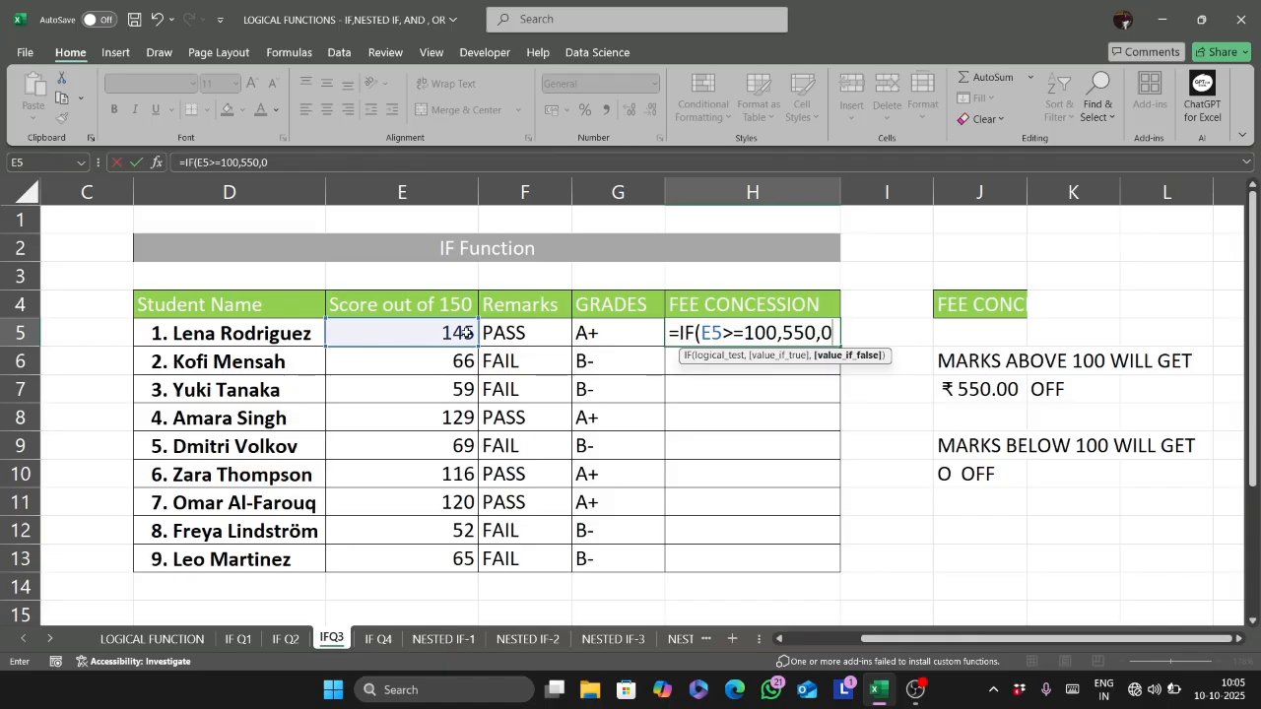
key("Return")
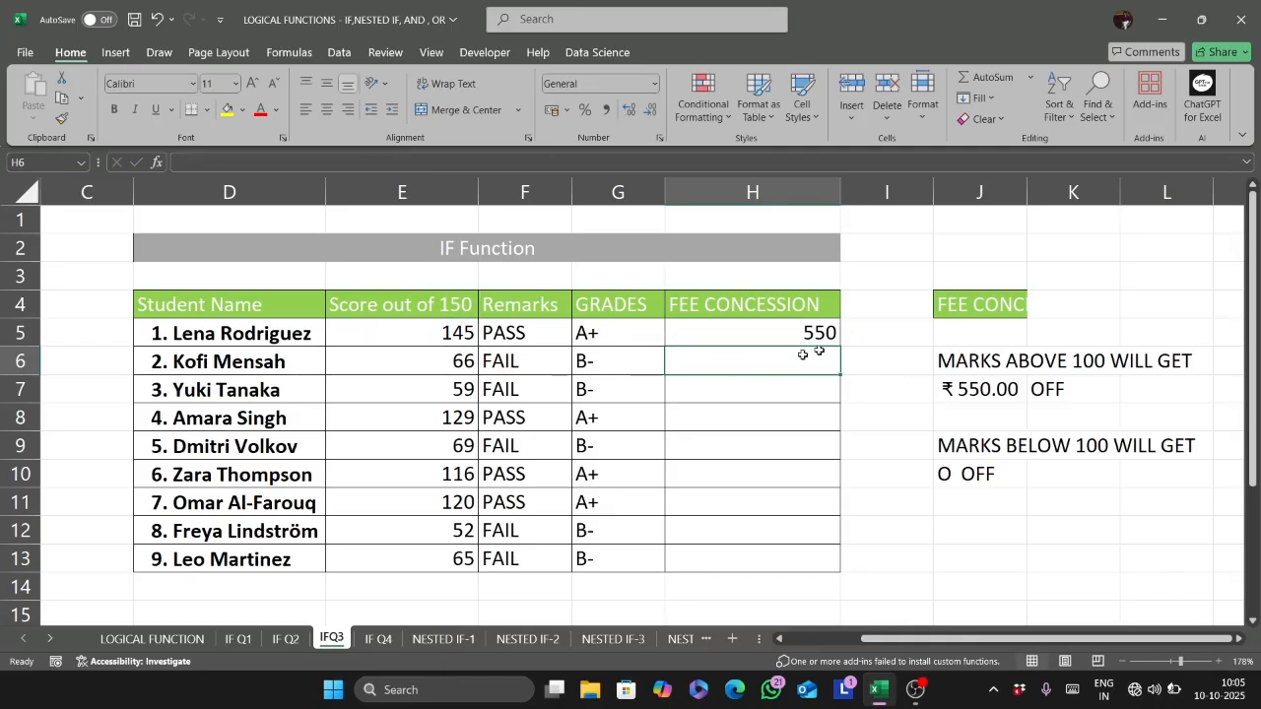
left_click(826, 335)
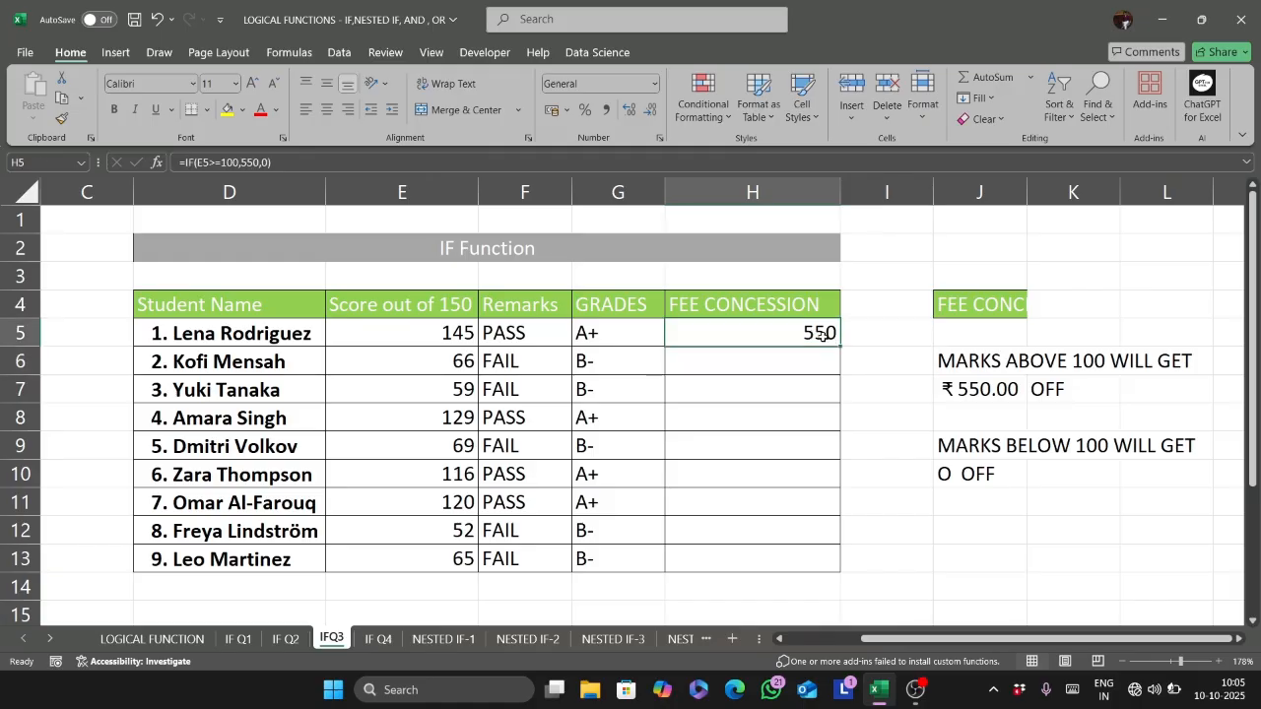
double_click(840, 347)
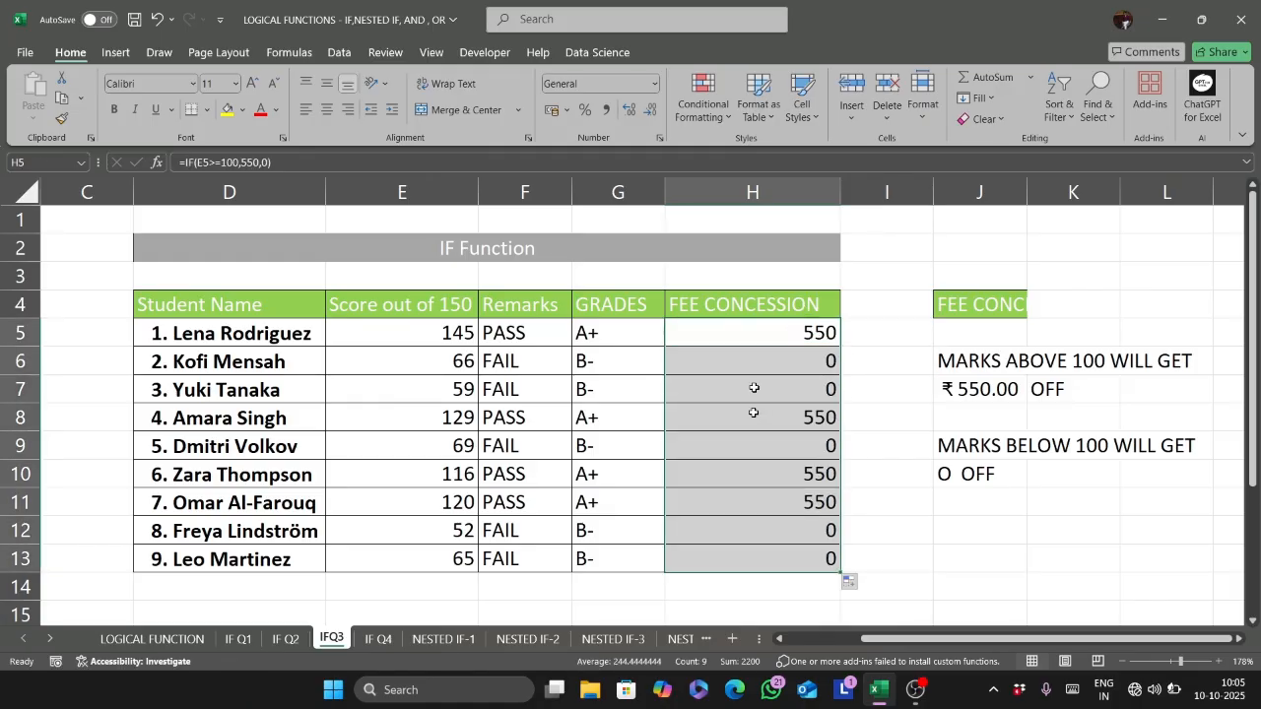
- Test the concession formula by changing the score in E7 to 100
left_click(796, 369)
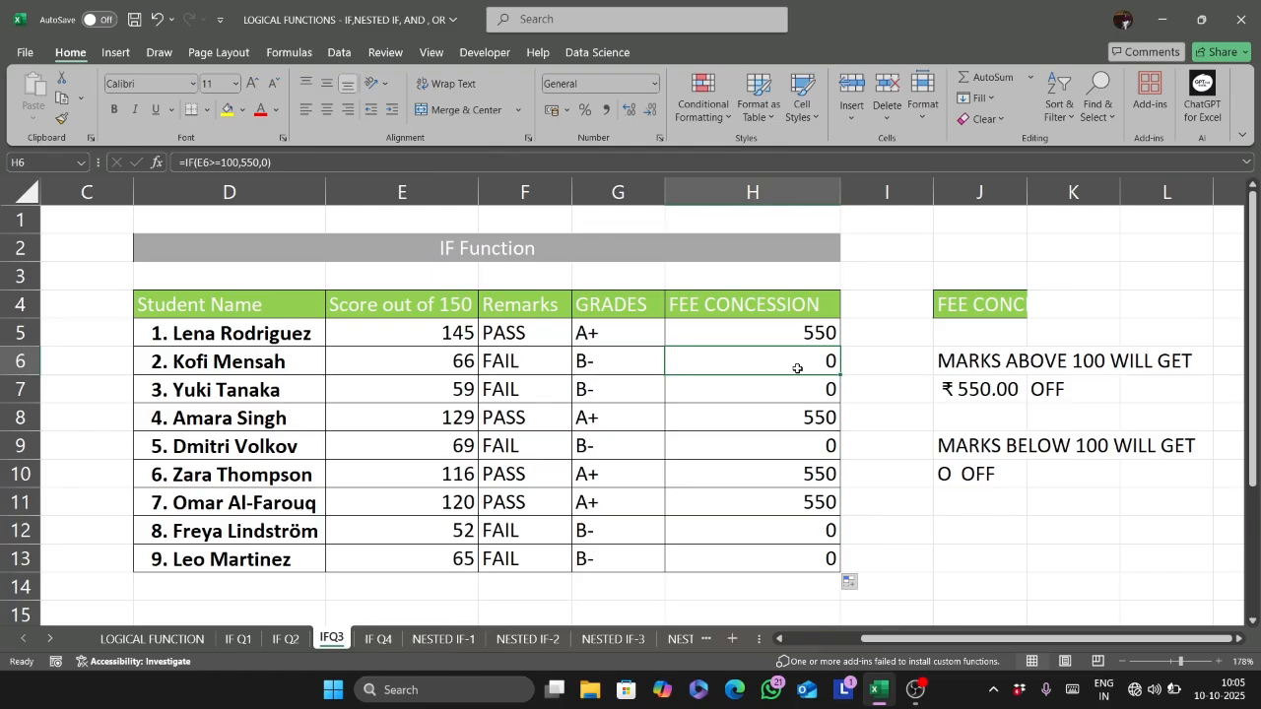
left_click(469, 384)
double_click(468, 384)
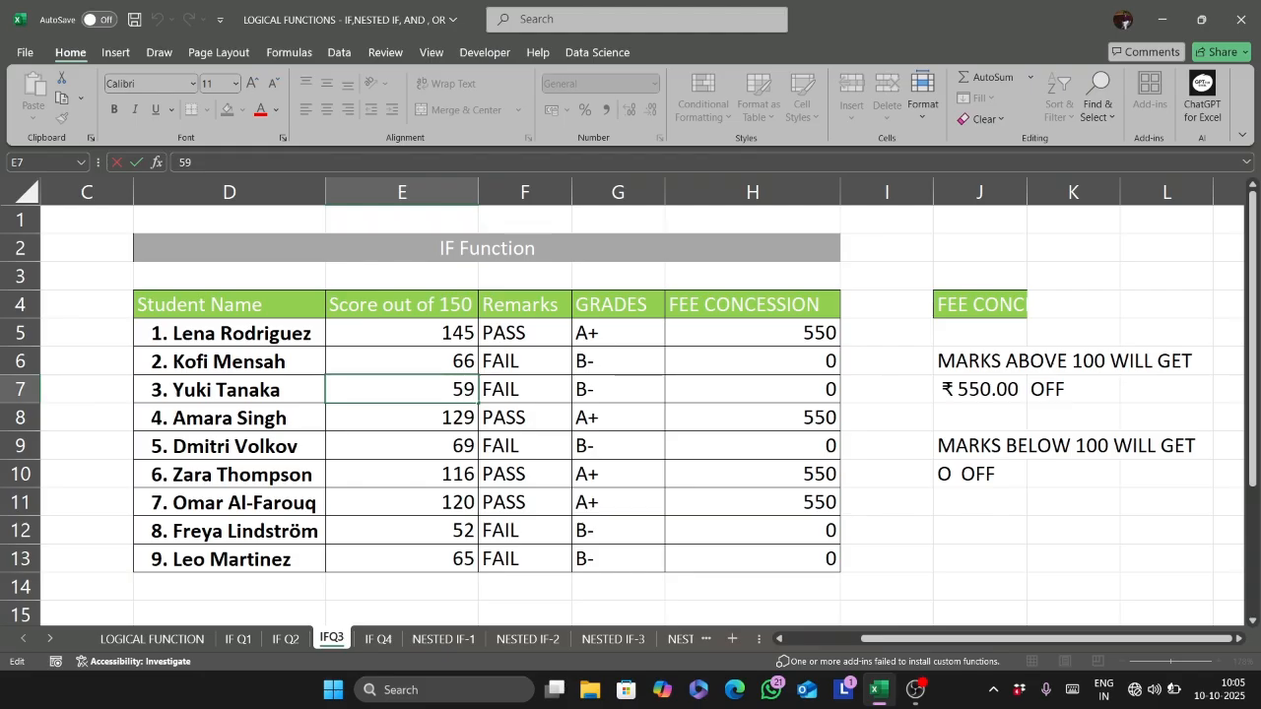
key("BackSpace")
key("BackSpace")
type("100")
key("Return")
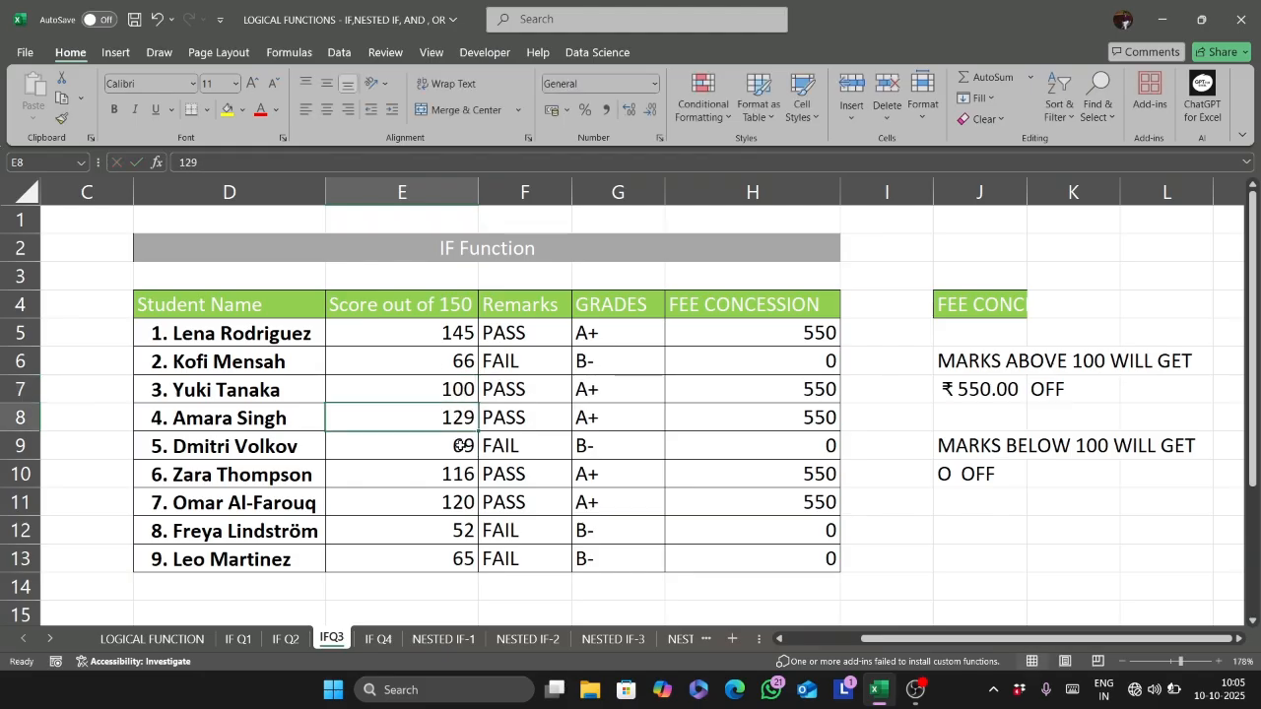
- Change the score in E9 to 150 to test the formulas
double_click(460, 445)
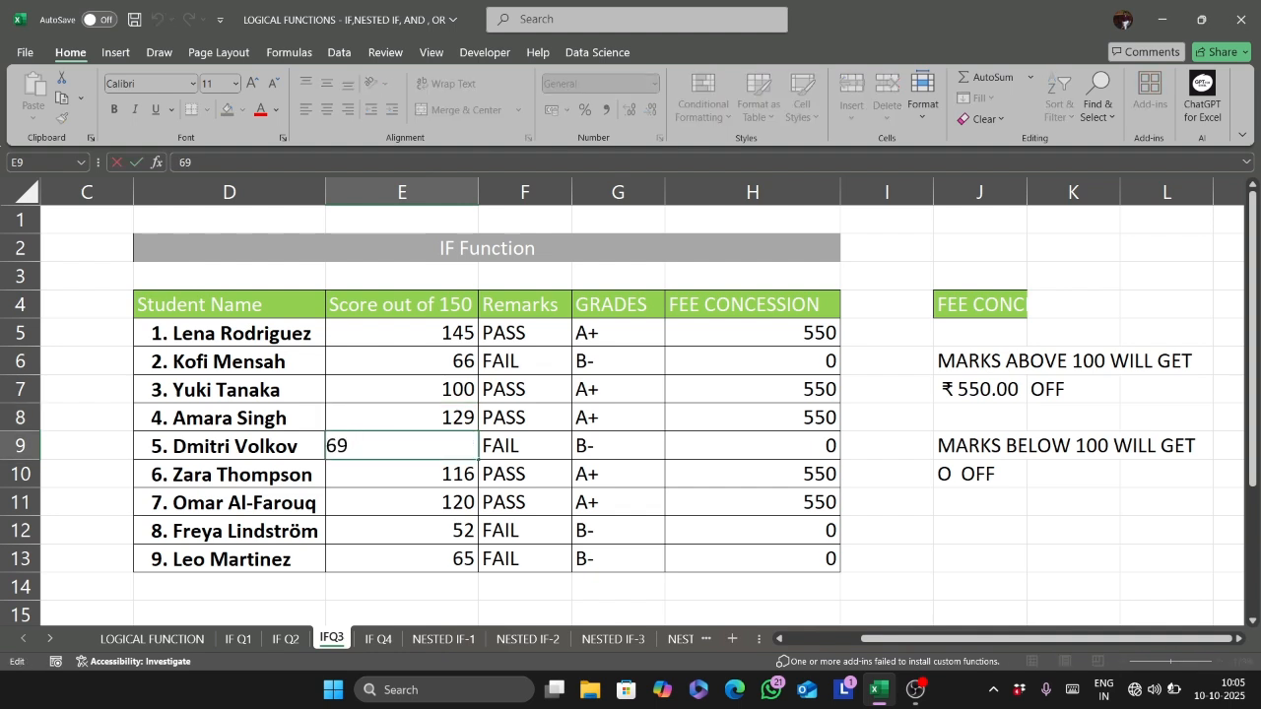
key("BackSpace")
key("BackSpace")
type("150")
key("Return")
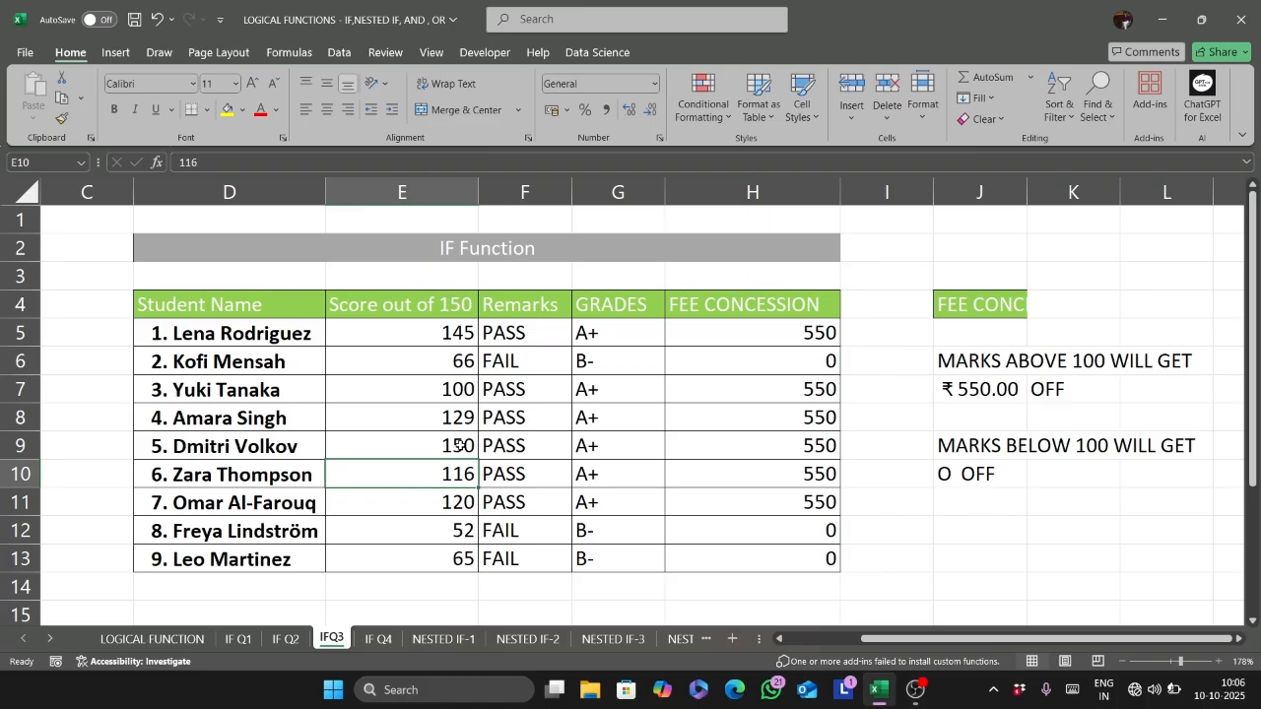
- Undo the test score changes in E9 and E7
left_click(459, 445)
key("ctrl+z")
key("ctrl+z")
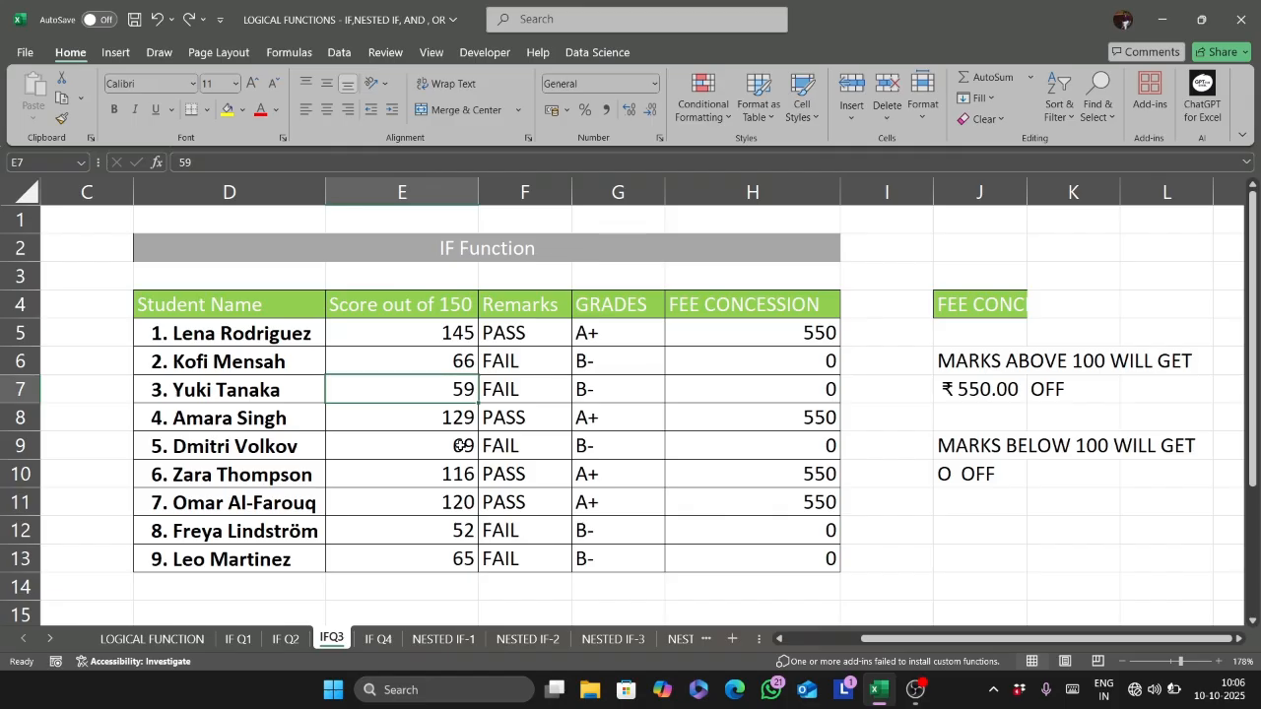
- On the IF Q4 sheet, correct the gift rule in G7 to read "25< PEN ONLY"
left_click(379, 638)
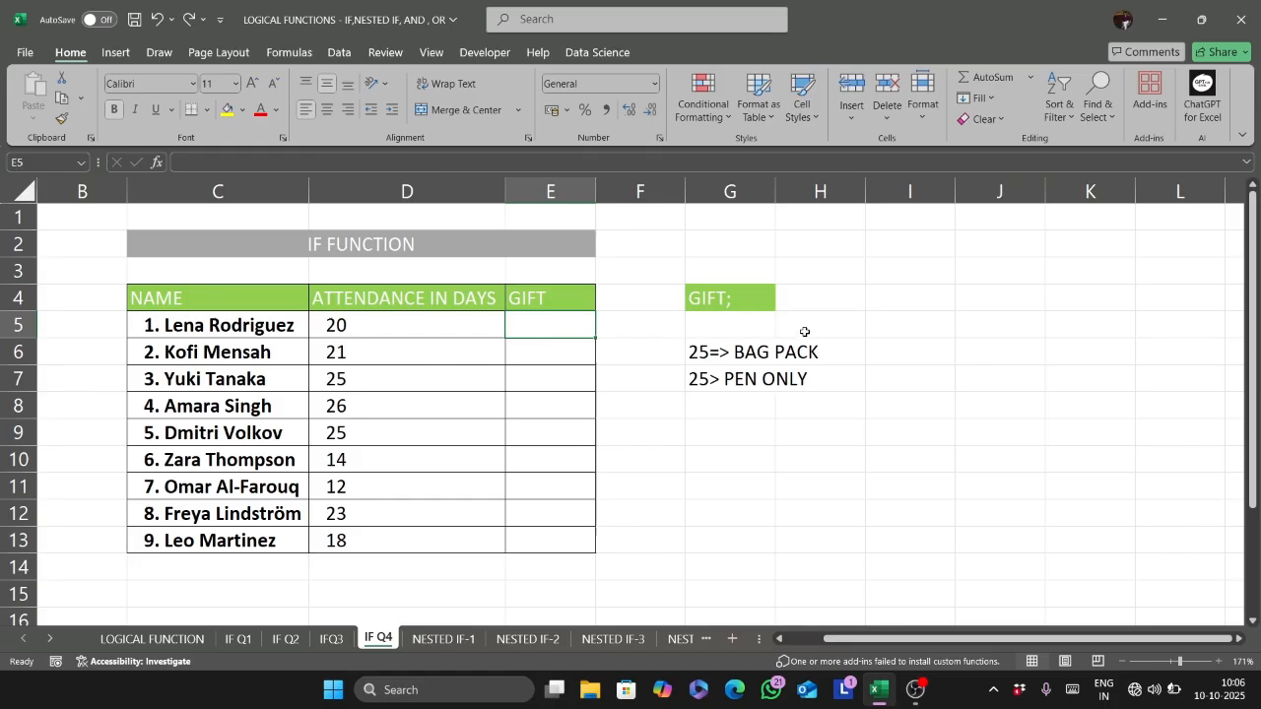
double_click(707, 369)
key("Right")
key("BackSpace")
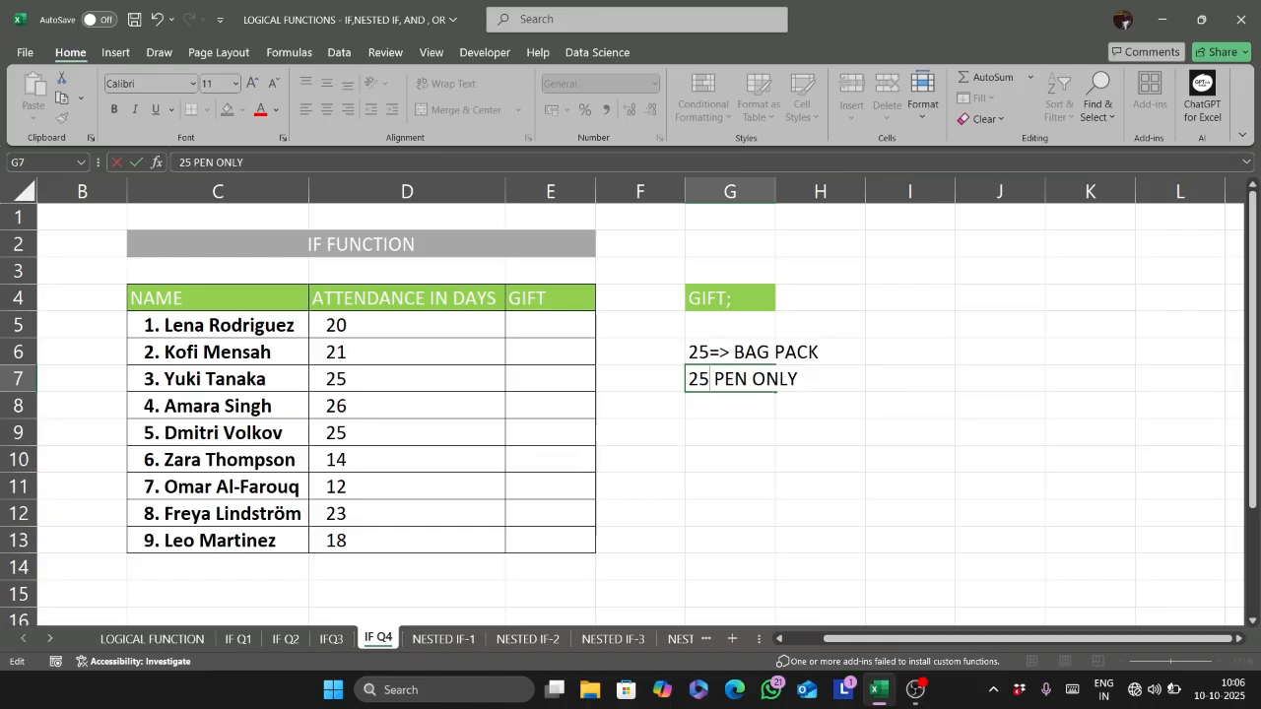
type("<")
- In E5, start an IF formula with the logical test D5>=25 on the attendance days
left_click(546, 325)
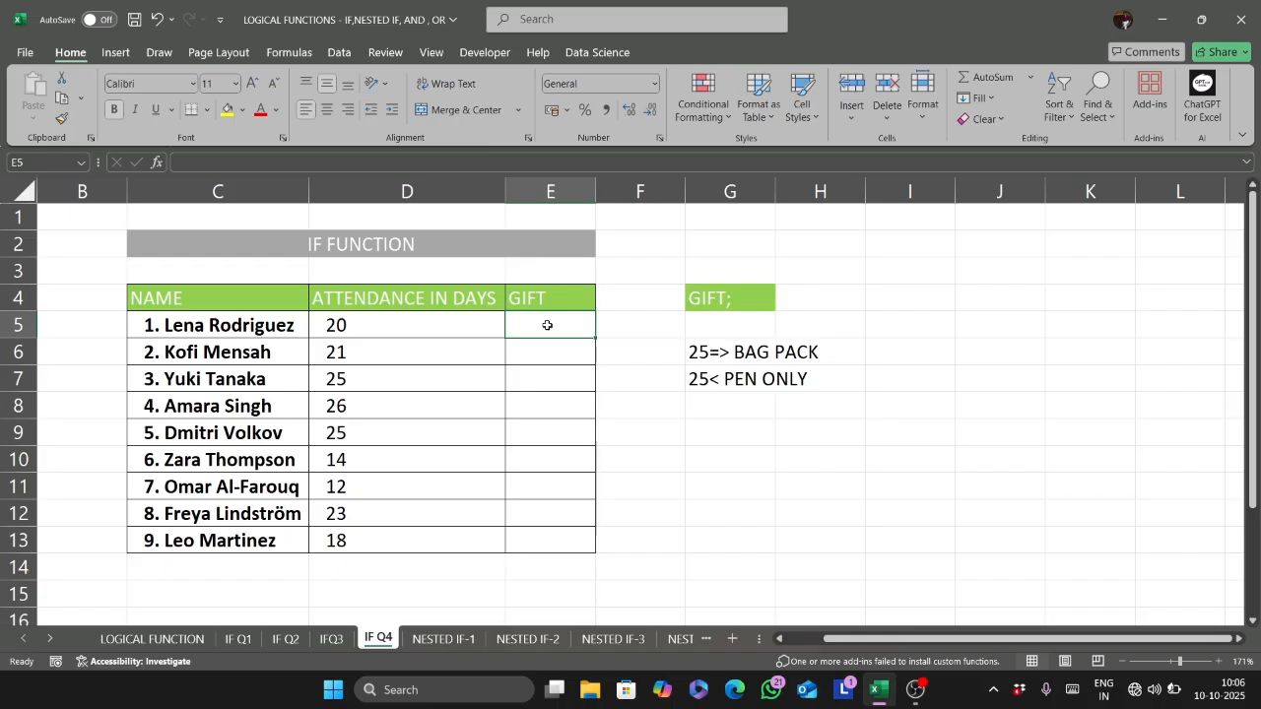
type("=FIF")
key("BackSpace")
key("BackSpace")
key("BackSpace")
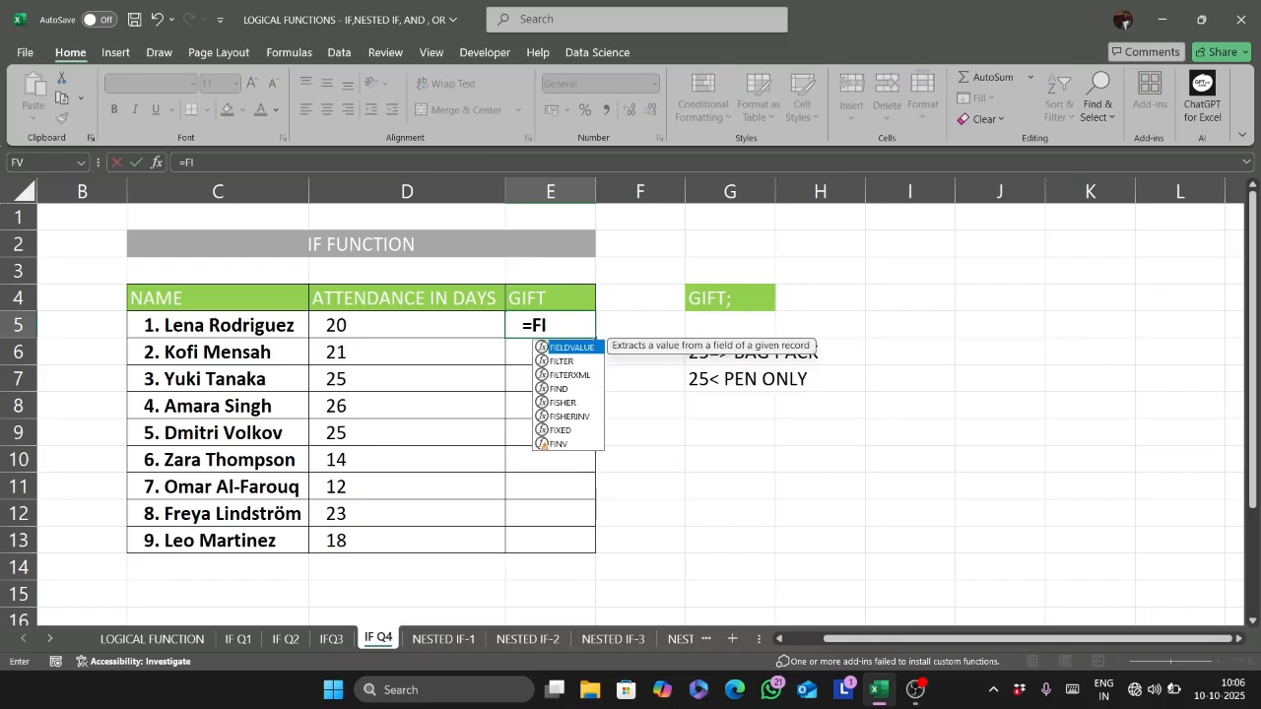
type("IF(")
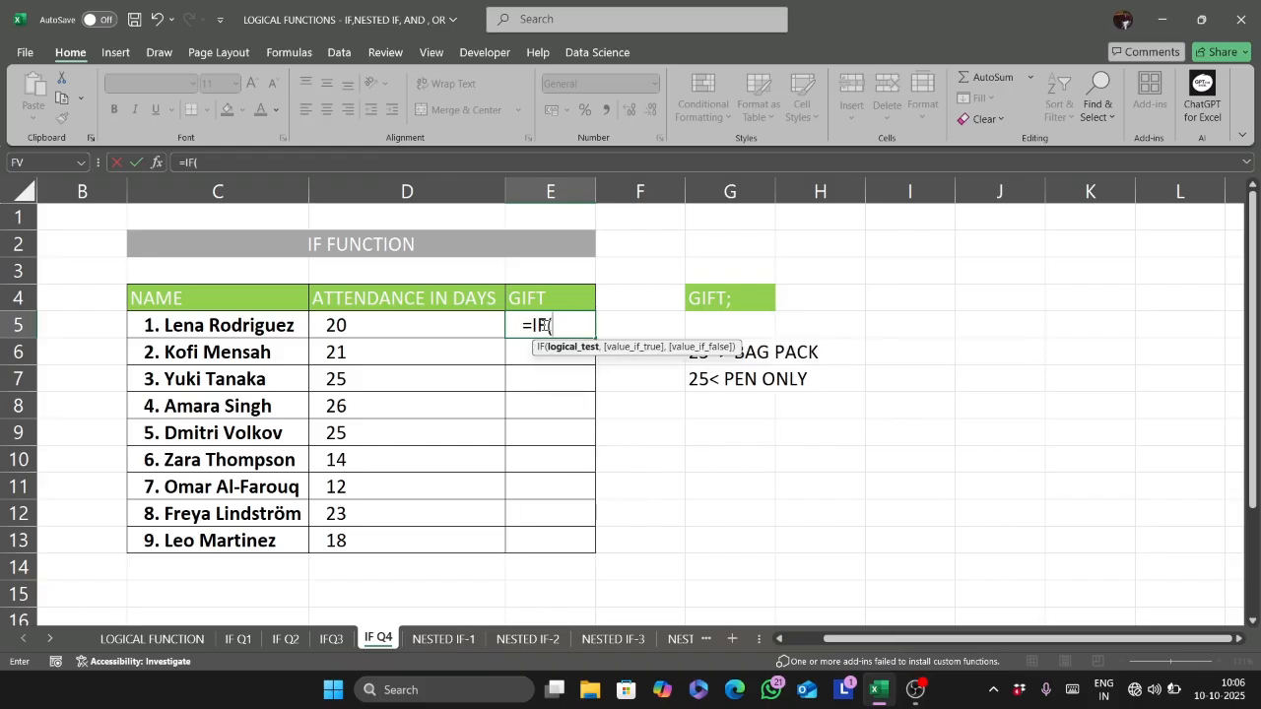
left_click(411, 331)
type(">=")
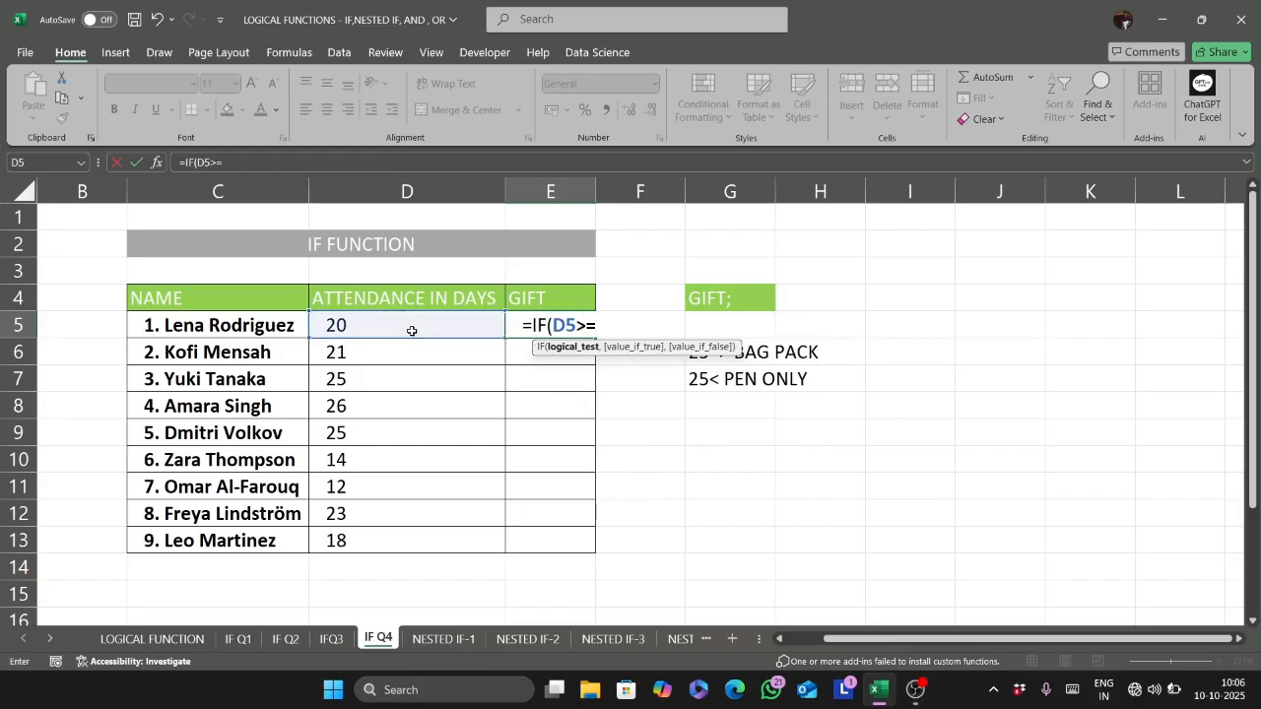
type("25,")
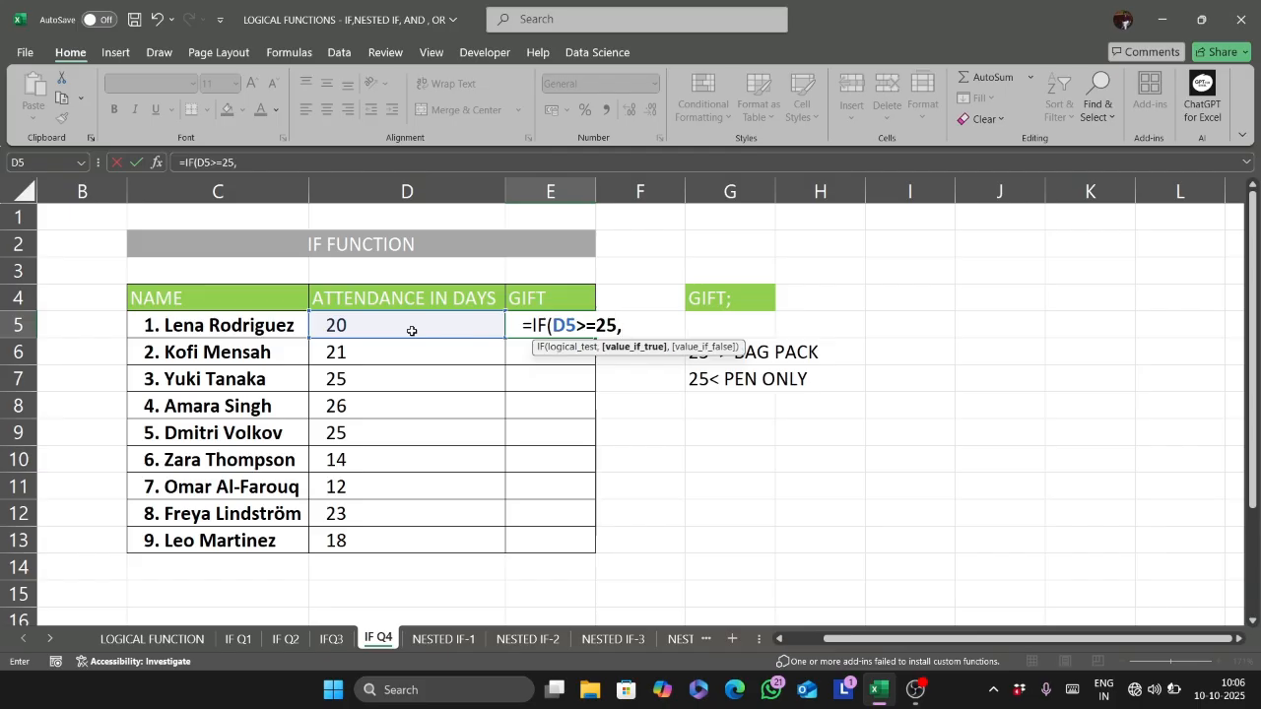
type("\"BAGPACK PACK")
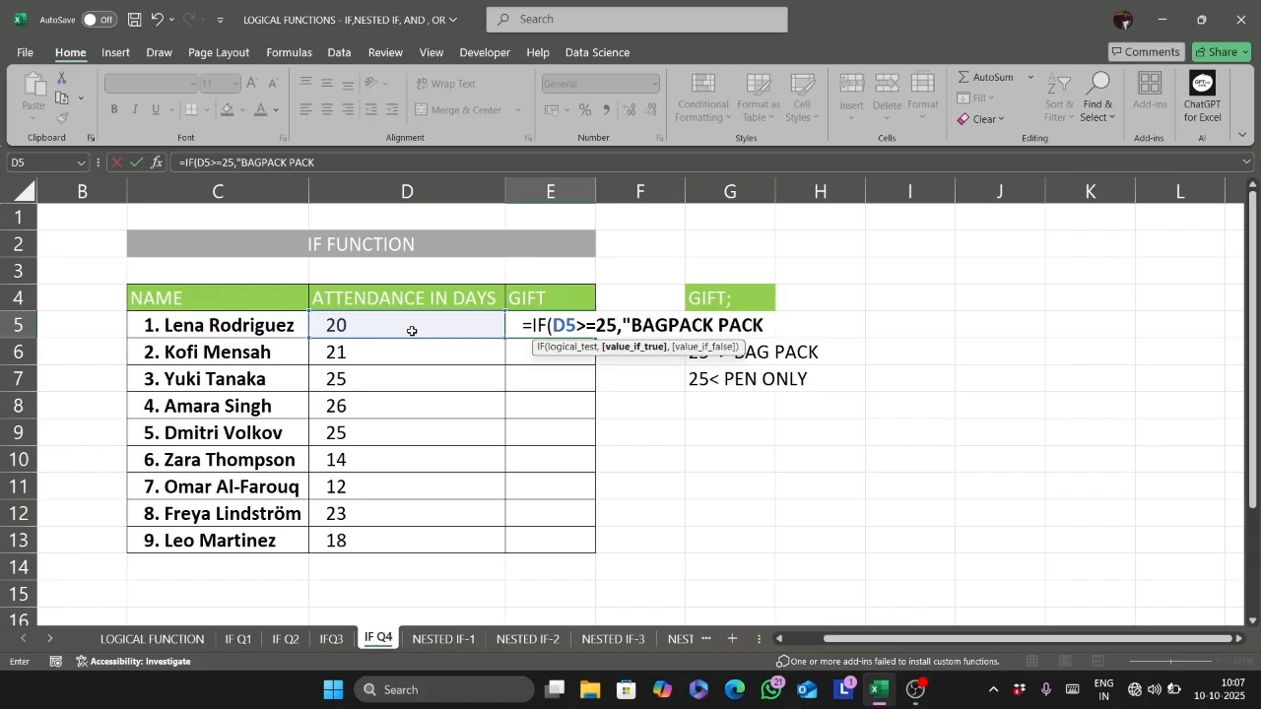
- Complete the E5 gift formula with "BAGPACK " as the true value and "PEN " as the false value
key("BackSpace")
key("BackSpace")
key("BackSpace")
key("BackSpace")
type("\",\"")
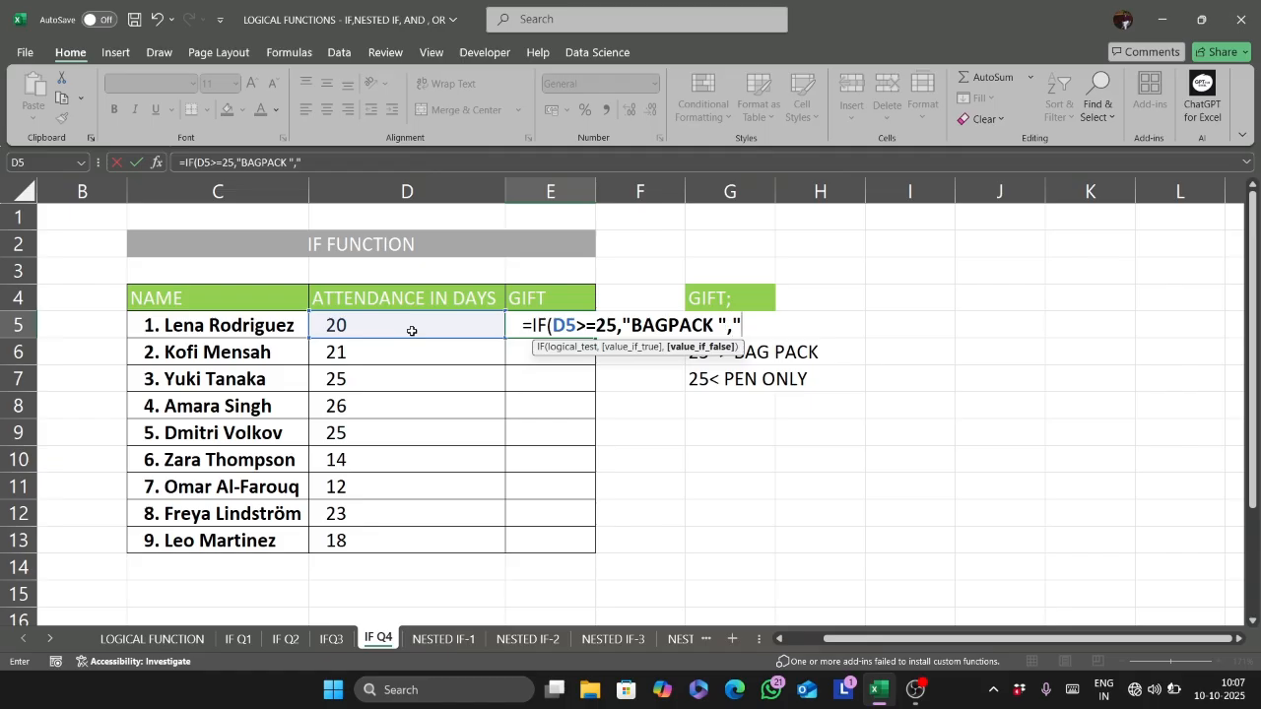
type("PEN \")")
key("ctrl+Return")
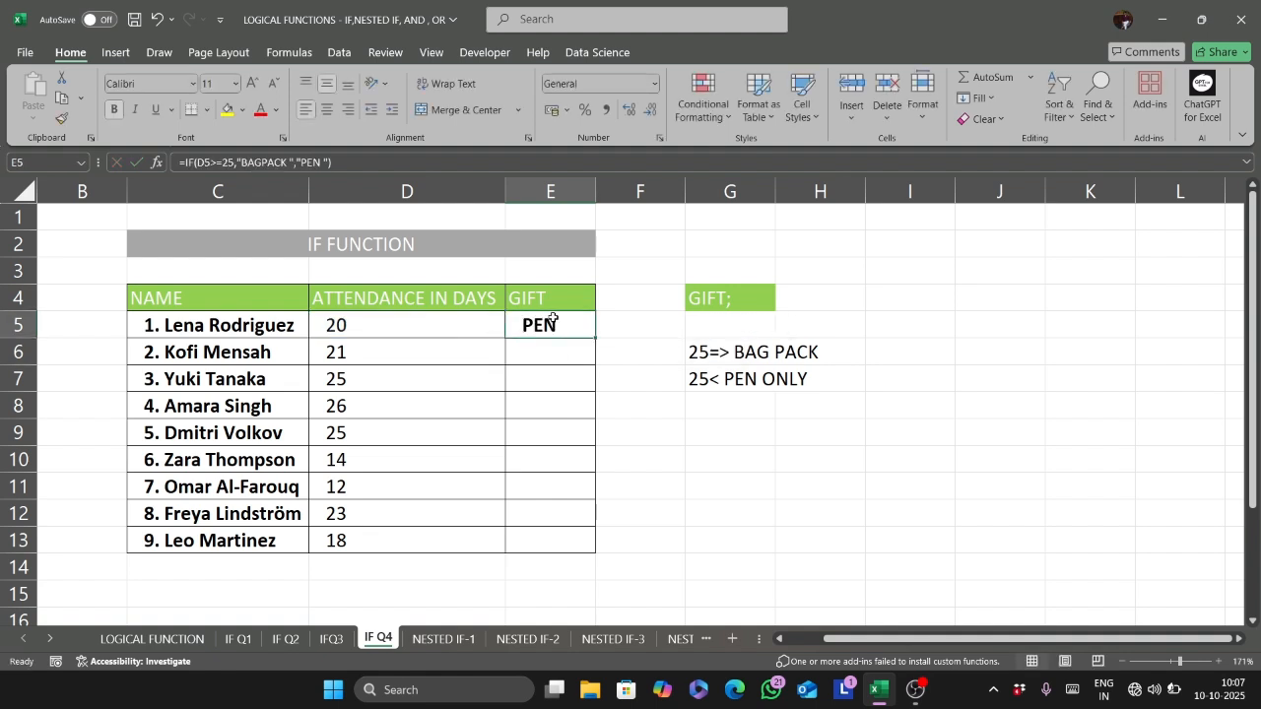
- Copy the gift formula down to E13 and autofit the width of column E
double_click(595, 342)
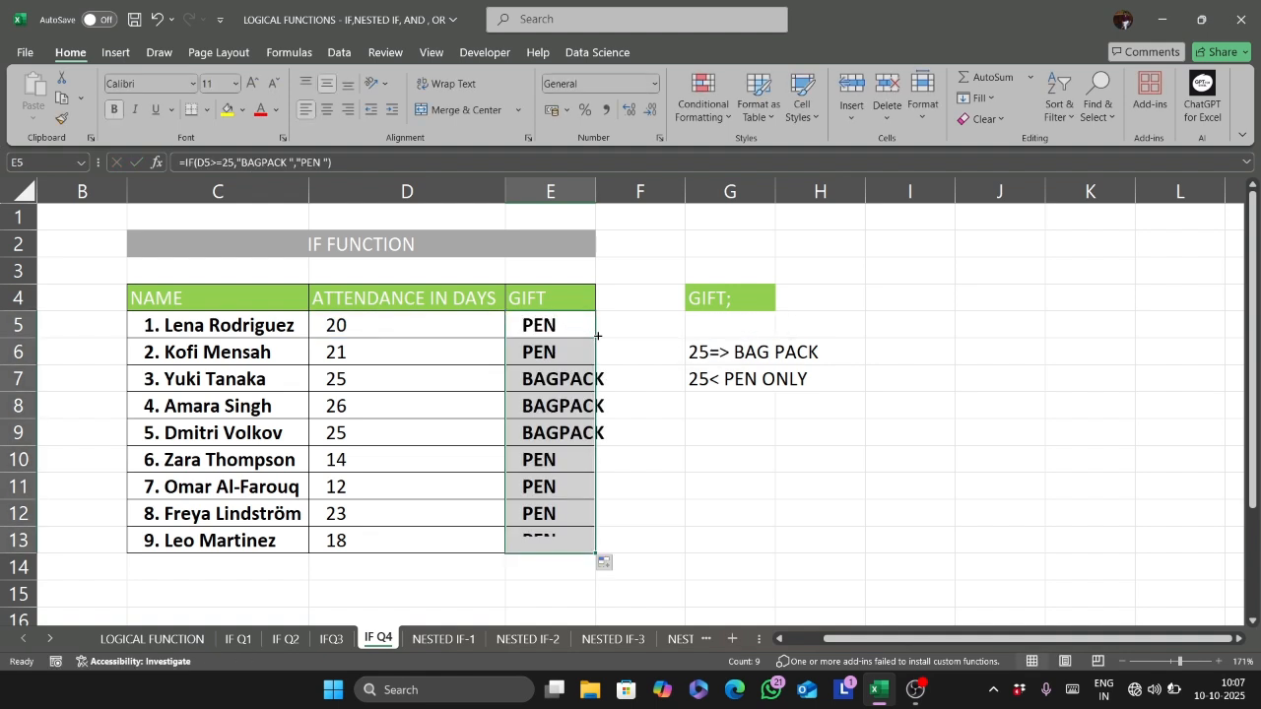
left_click(595, 299)
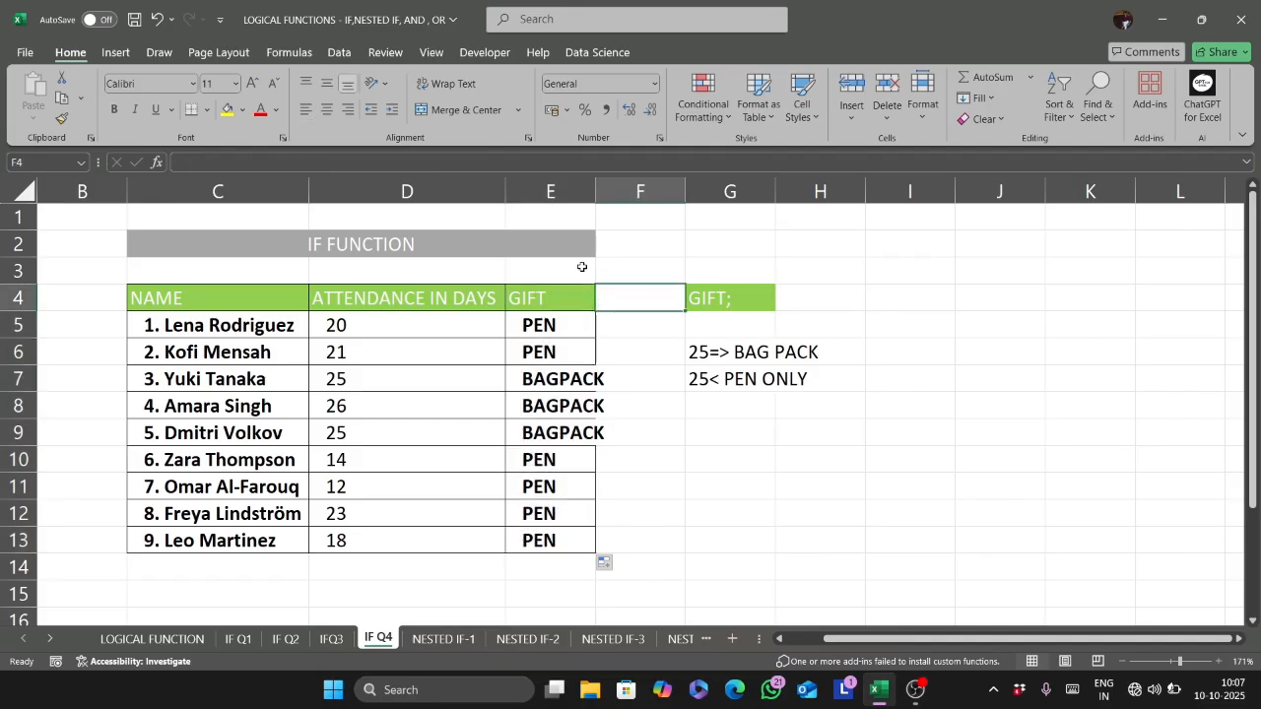
double_click(595, 189)
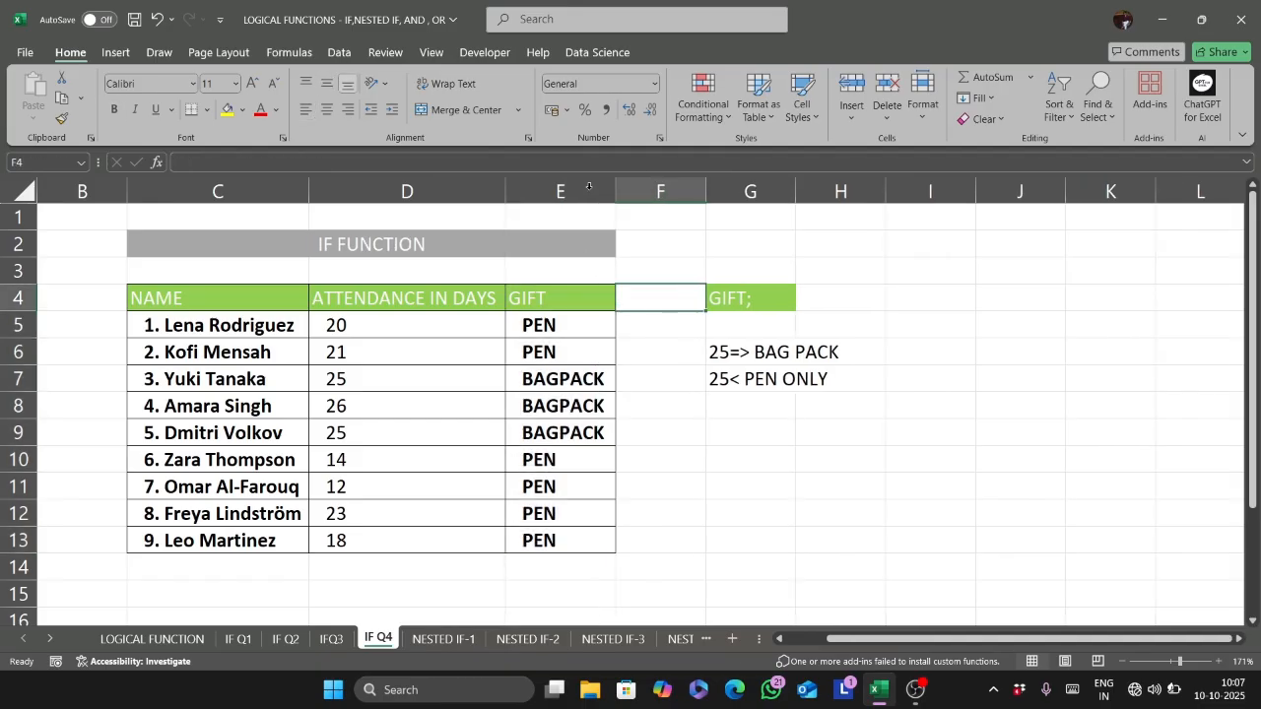
left_click(541, 380)
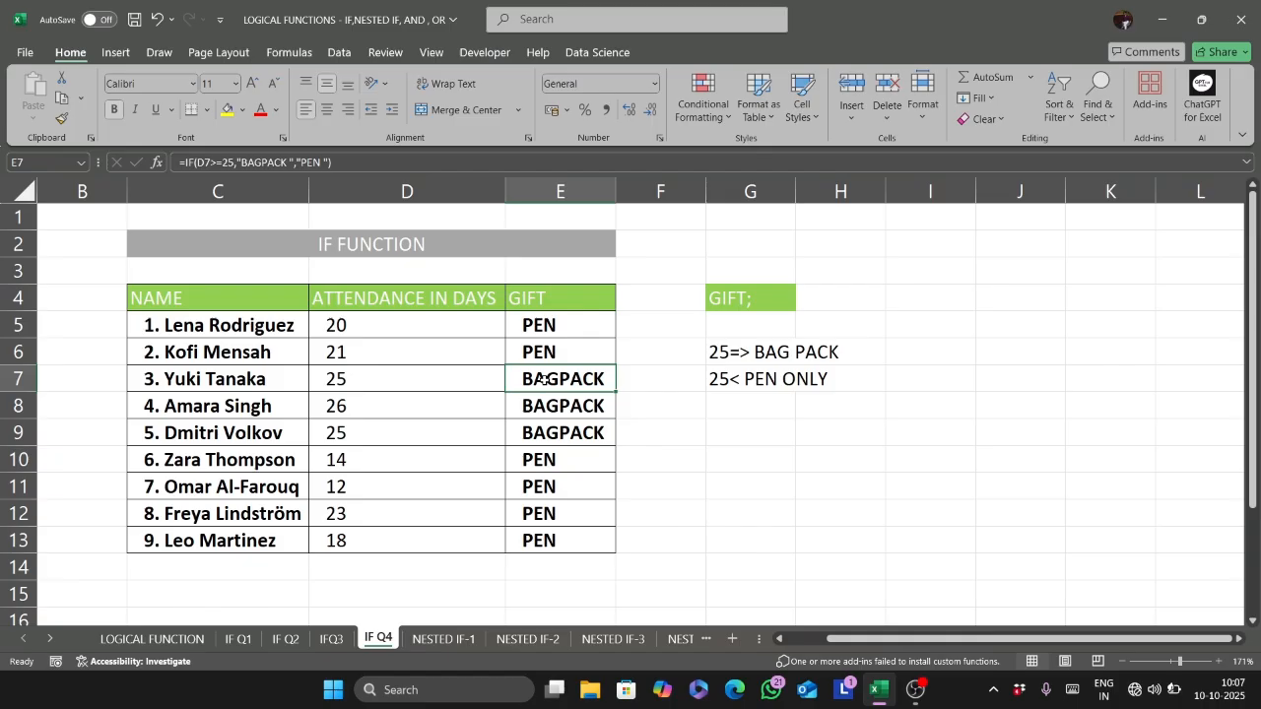
- Read the NESTED IF explanation and syntax on the LOGICAL FUNCTION sheet
key("ctrl+Page_Up")
key("ctrl+Page_Up")
key("ctrl+Page_Up")
key("ctrl+Page_Up")
scroll(543, 381, "right", 3)
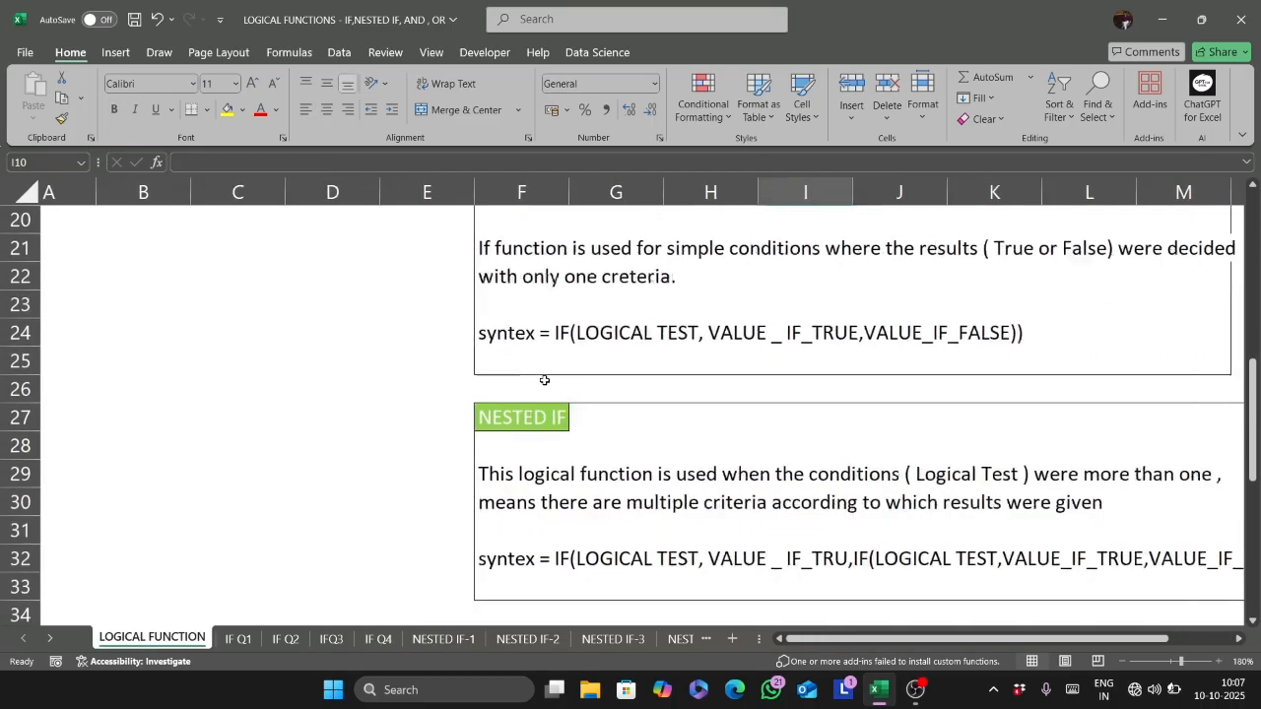
scroll(543, 380, "down", 1)
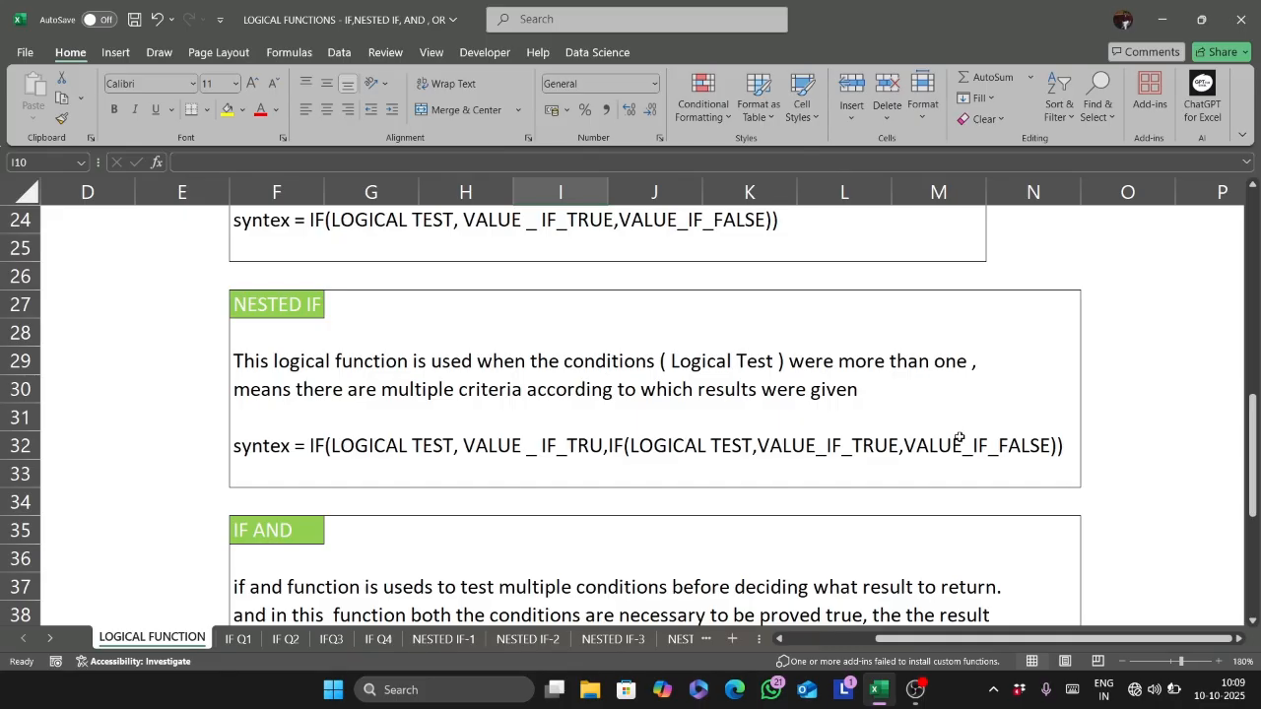
- Open the NESTED IF-1 sheet containing the score table and the good, average and poor rules
key("ctrl+Page_Down")
key("ctrl+Page_Down")
key("ctrl+Page_Down")
key("ctrl+Page_Down")
key("ctrl+Page_Down")
key("ctrl+Page_Down")
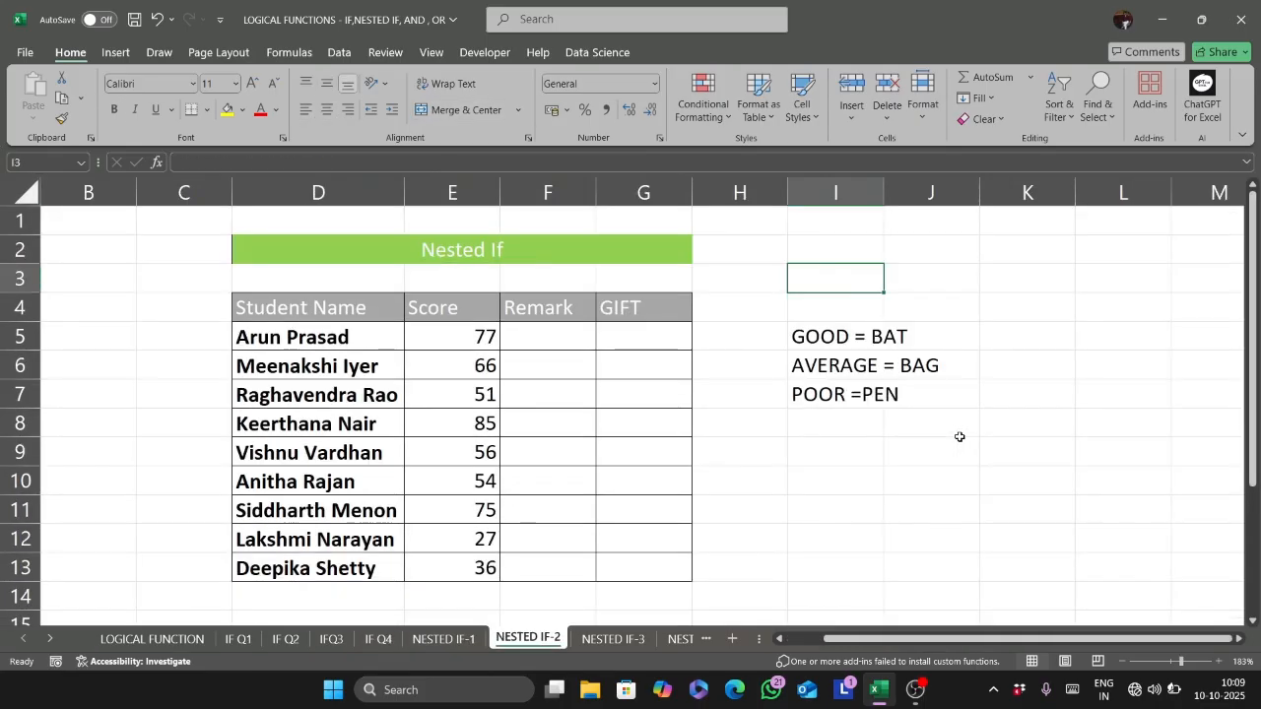
key("ctrl+Page_Up")
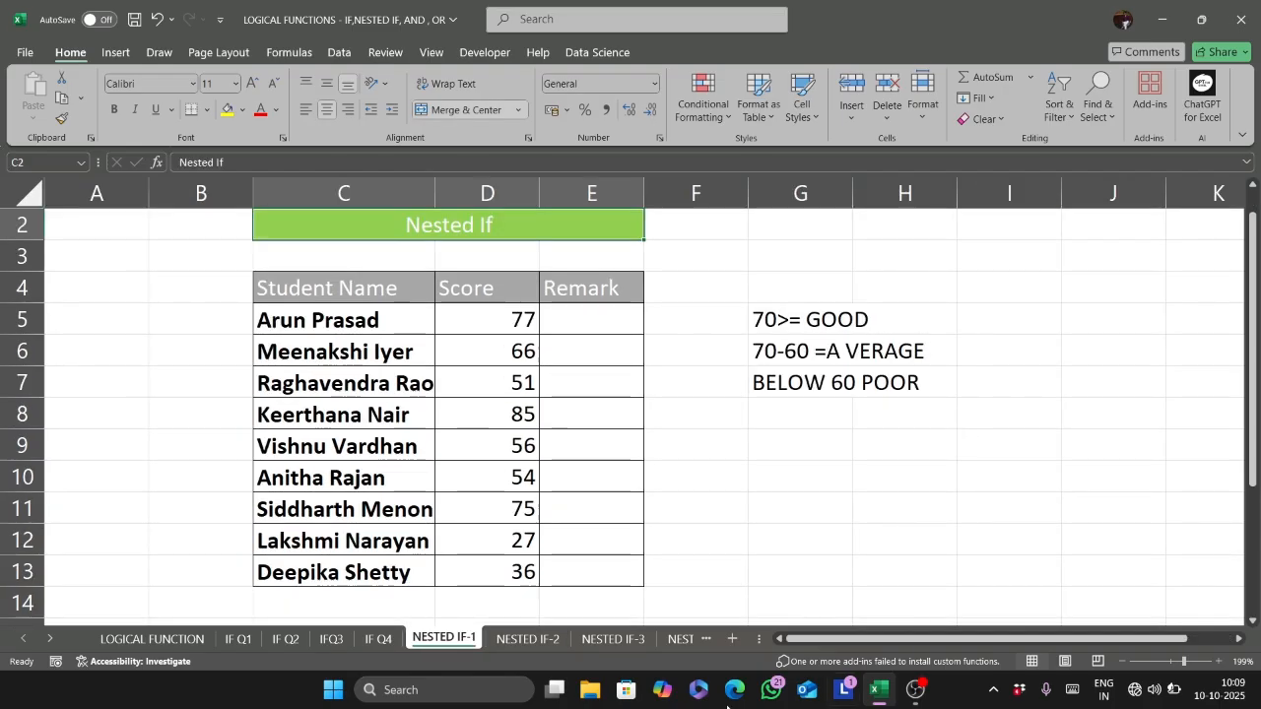
scroll(668, 283, "up", 1)
scroll(668, 282, "down", 1)
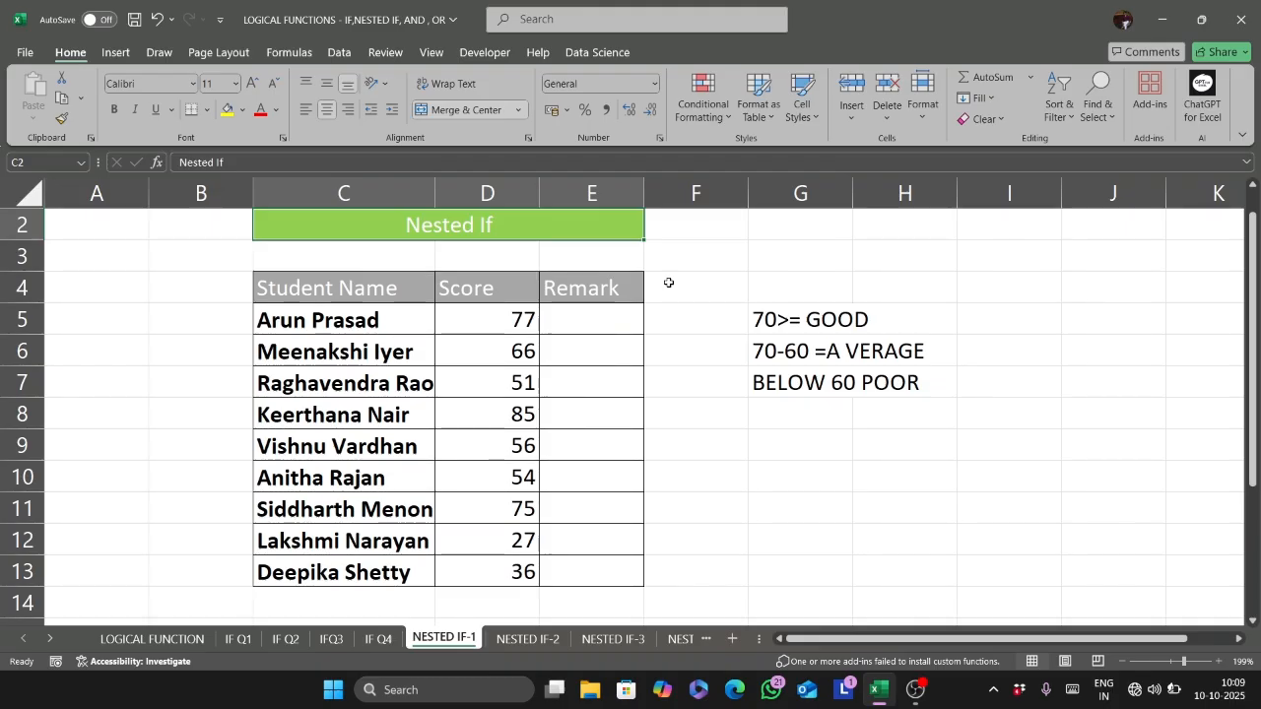
- In E5, start an IF formula that tests D5>=70 and returns "GOOD" when true
left_click(554, 313)
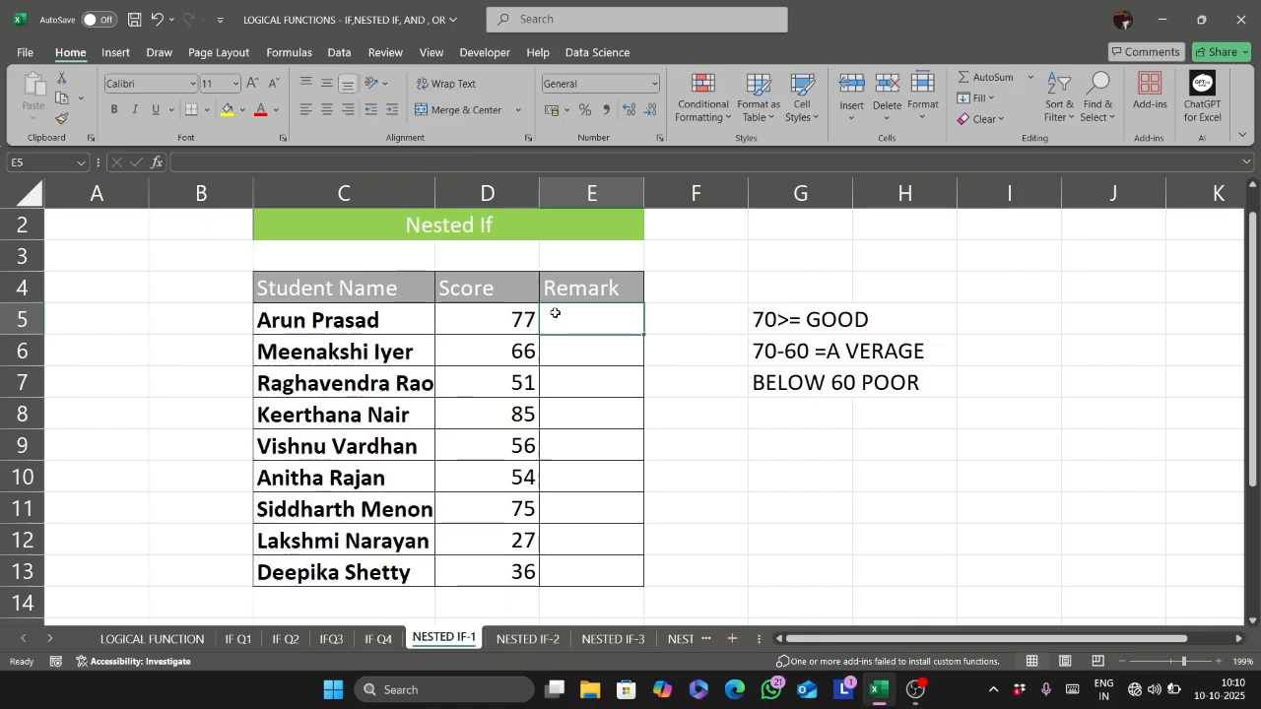
type("A")
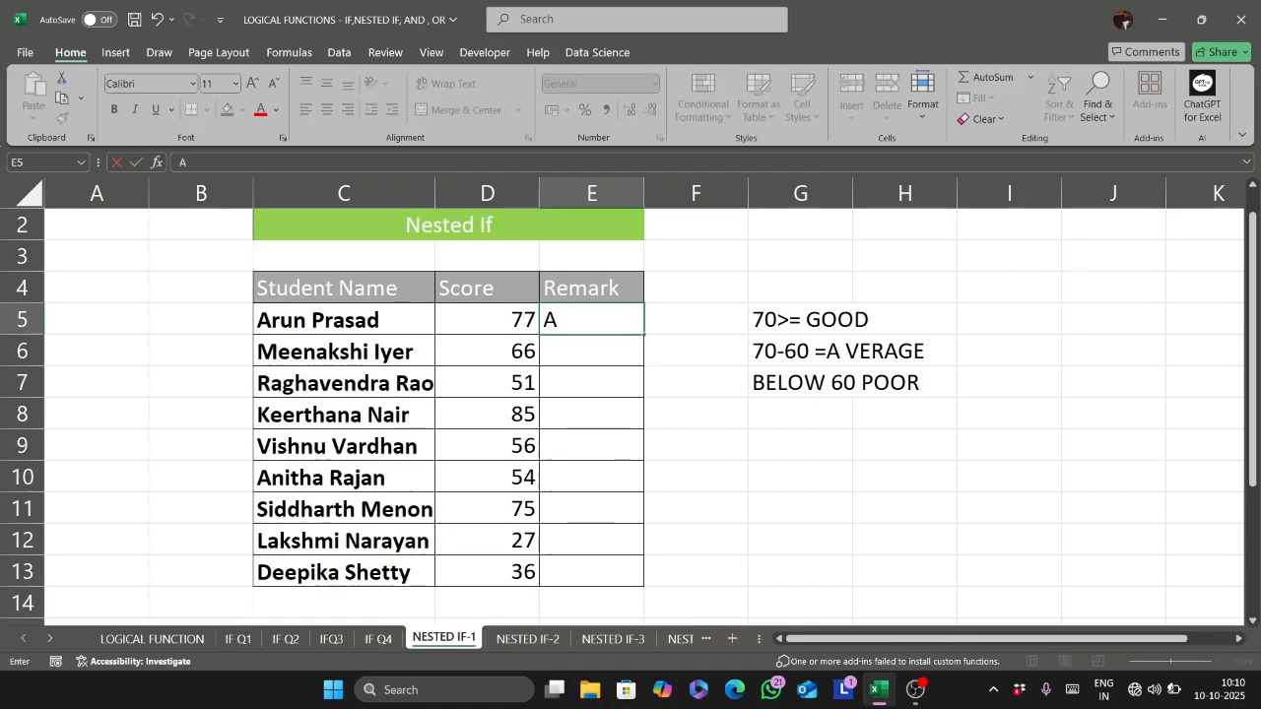
key("BackSpace")
type("=I")
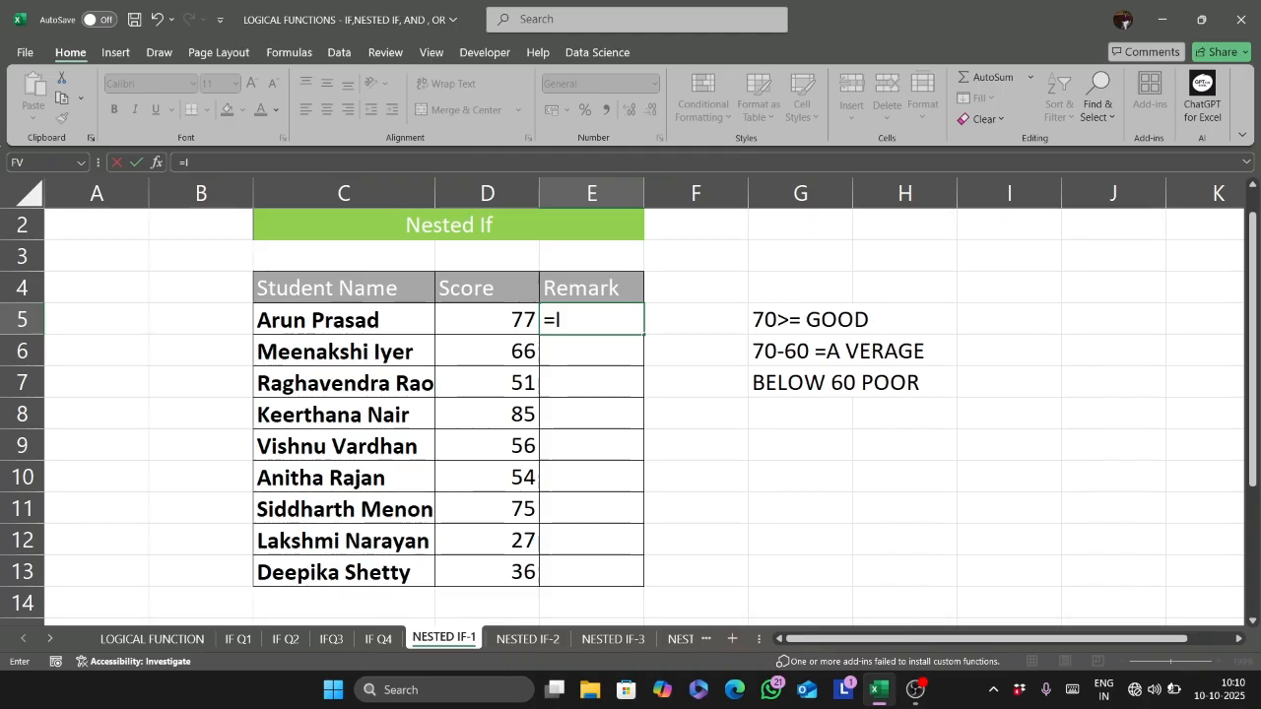
type("F(")
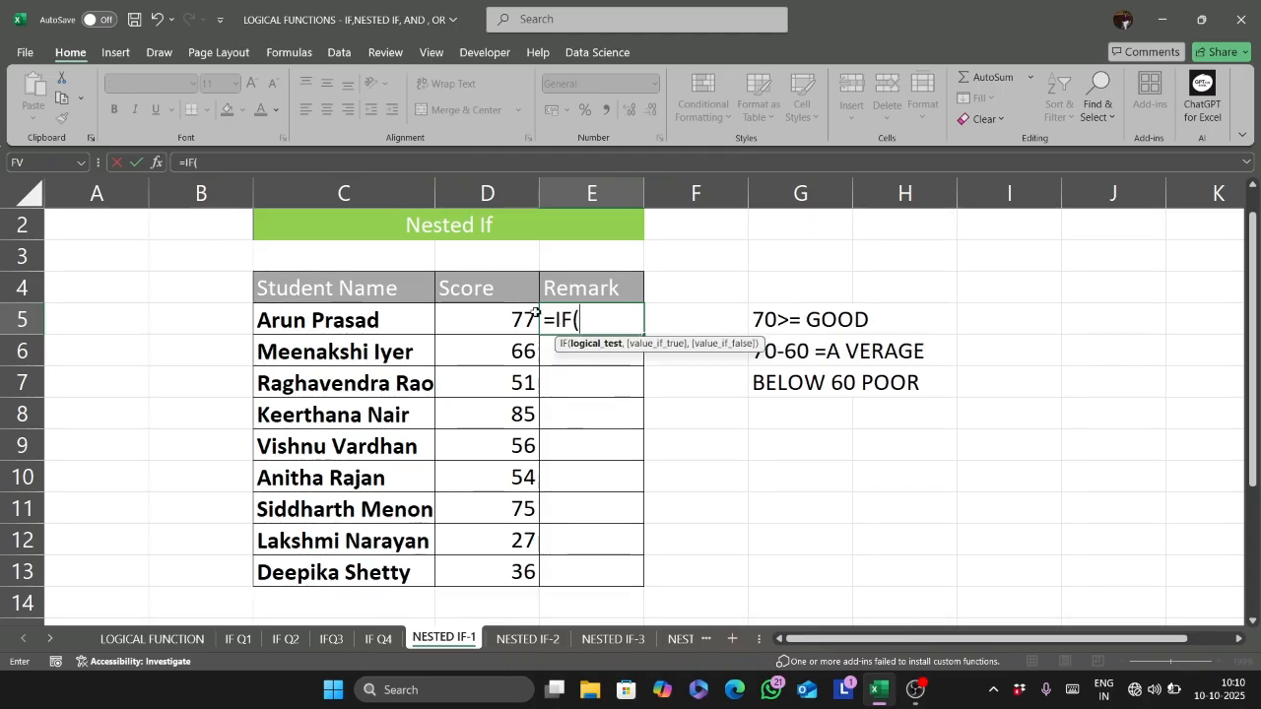
left_click(510, 311)
type(">")
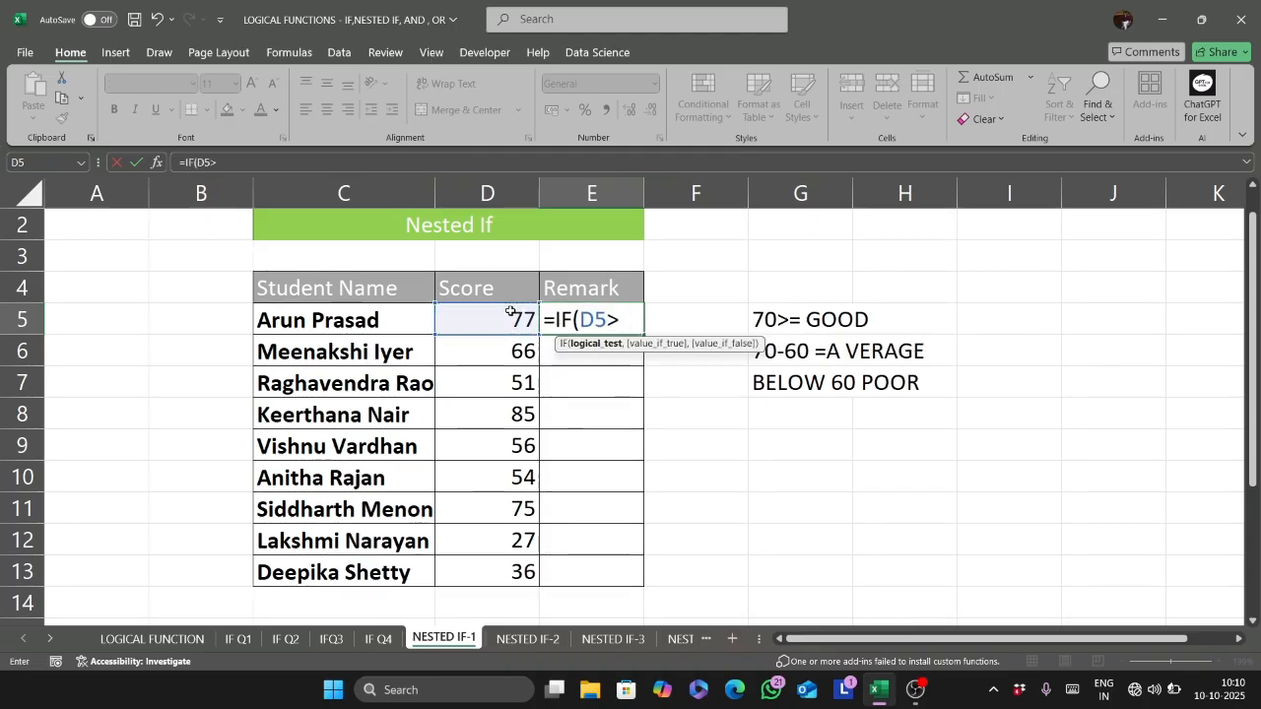
type("=70")
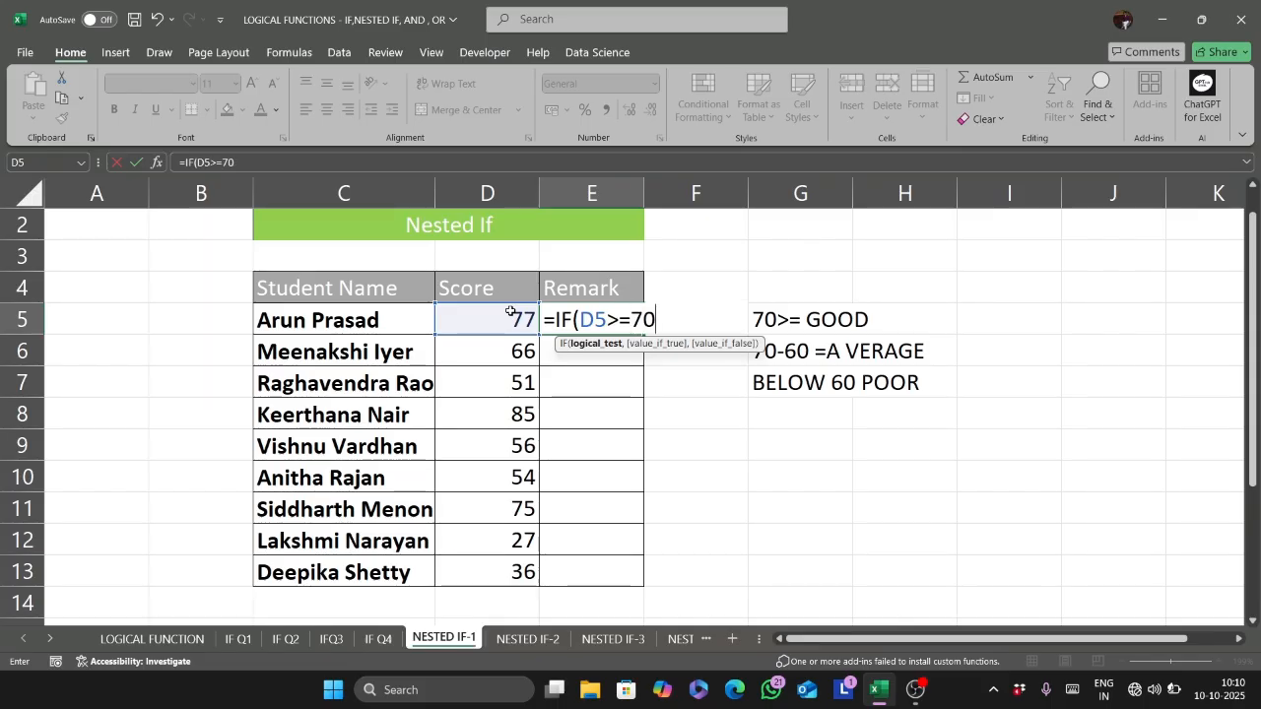
type(",")
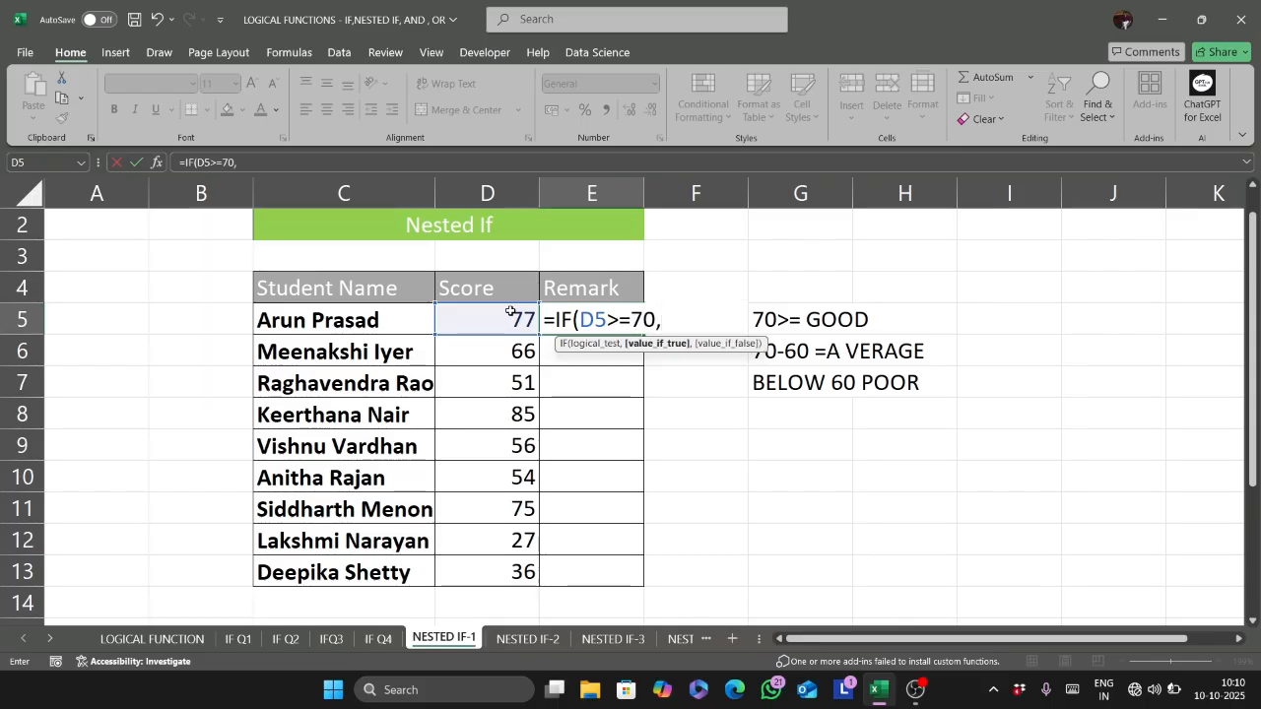
type("\"GOOD\"")
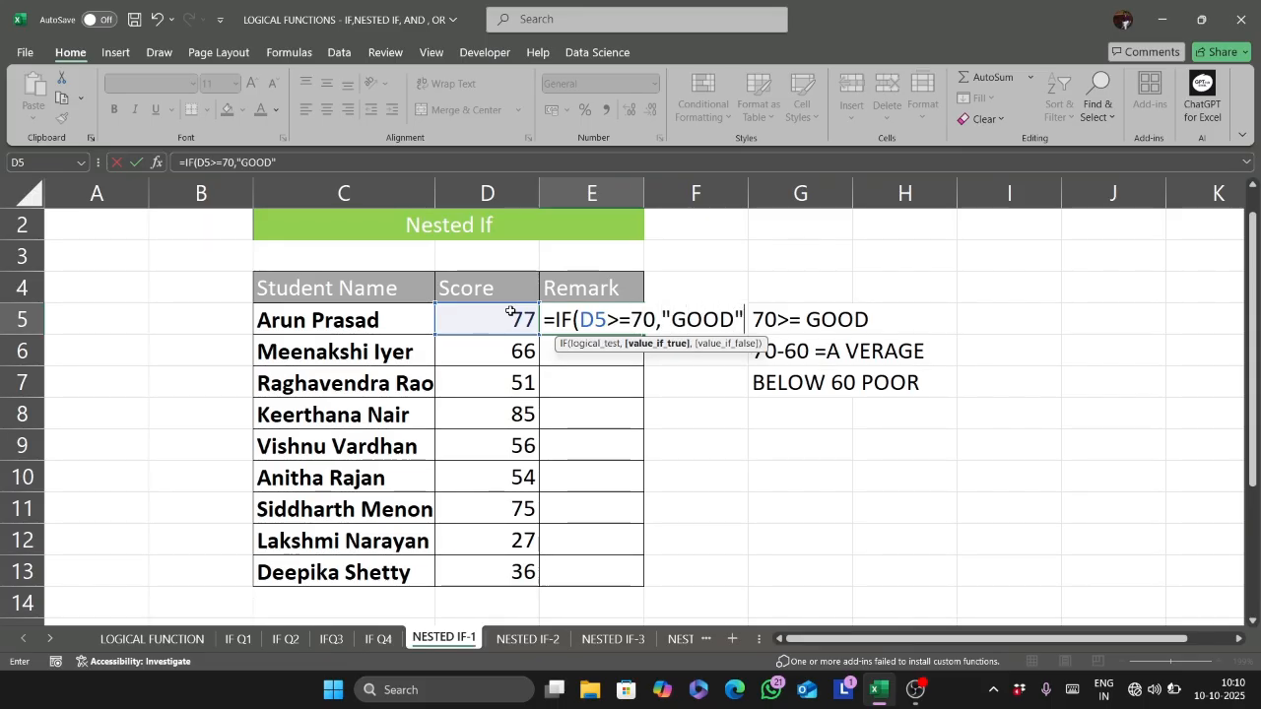
type(",")
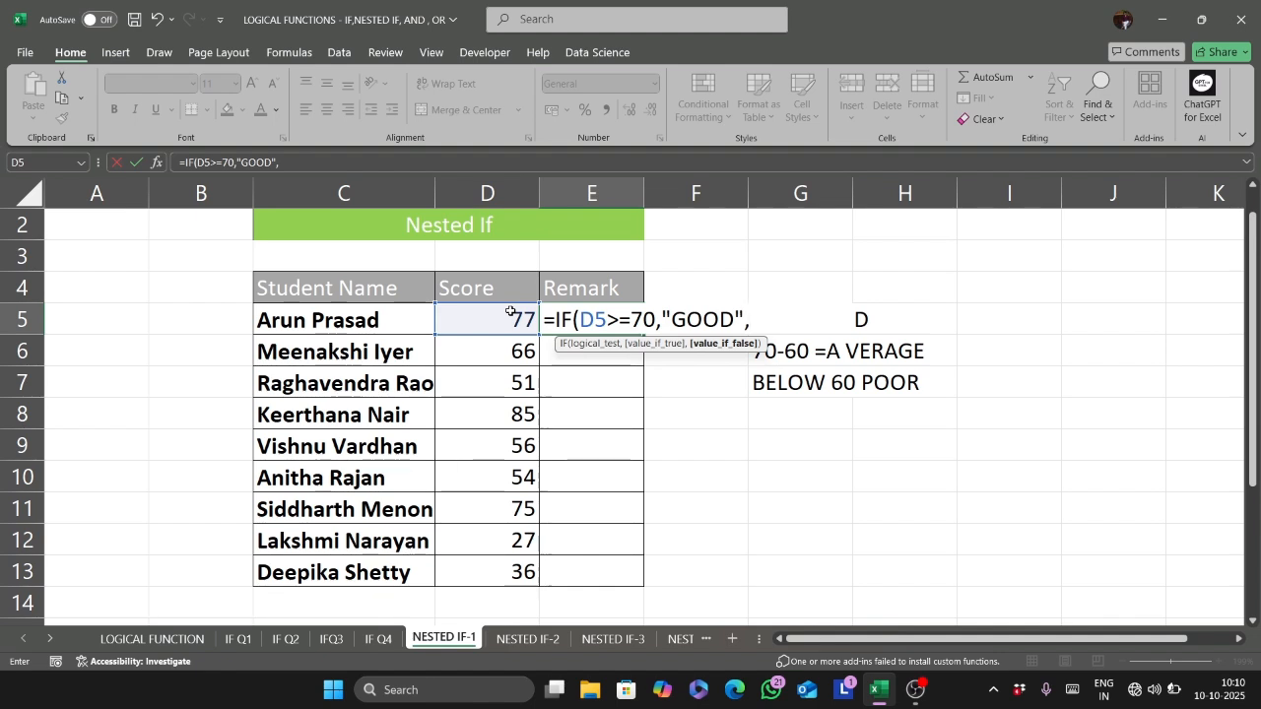
- Nest IF(D5>60,"AVERAGE","POOR") as the false value of the E5 formula and accept the suggested closing-parenthesis correction
type("IF(")
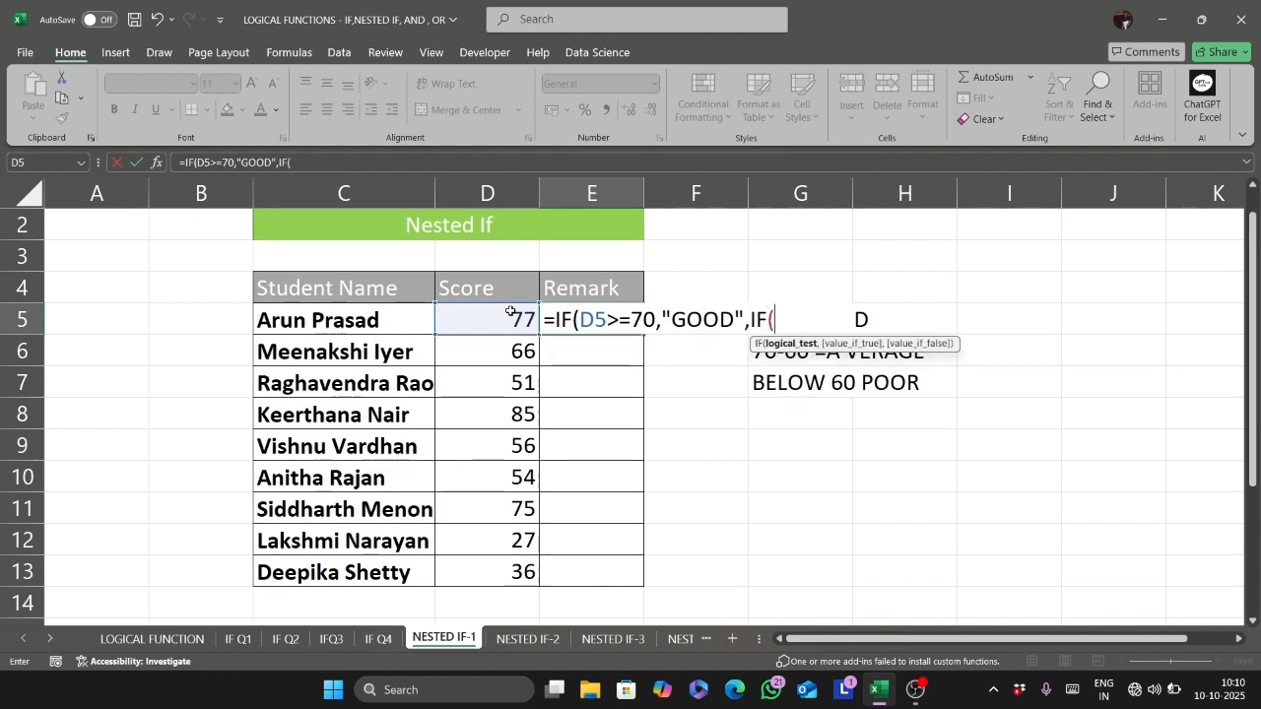
left_click(511, 311)
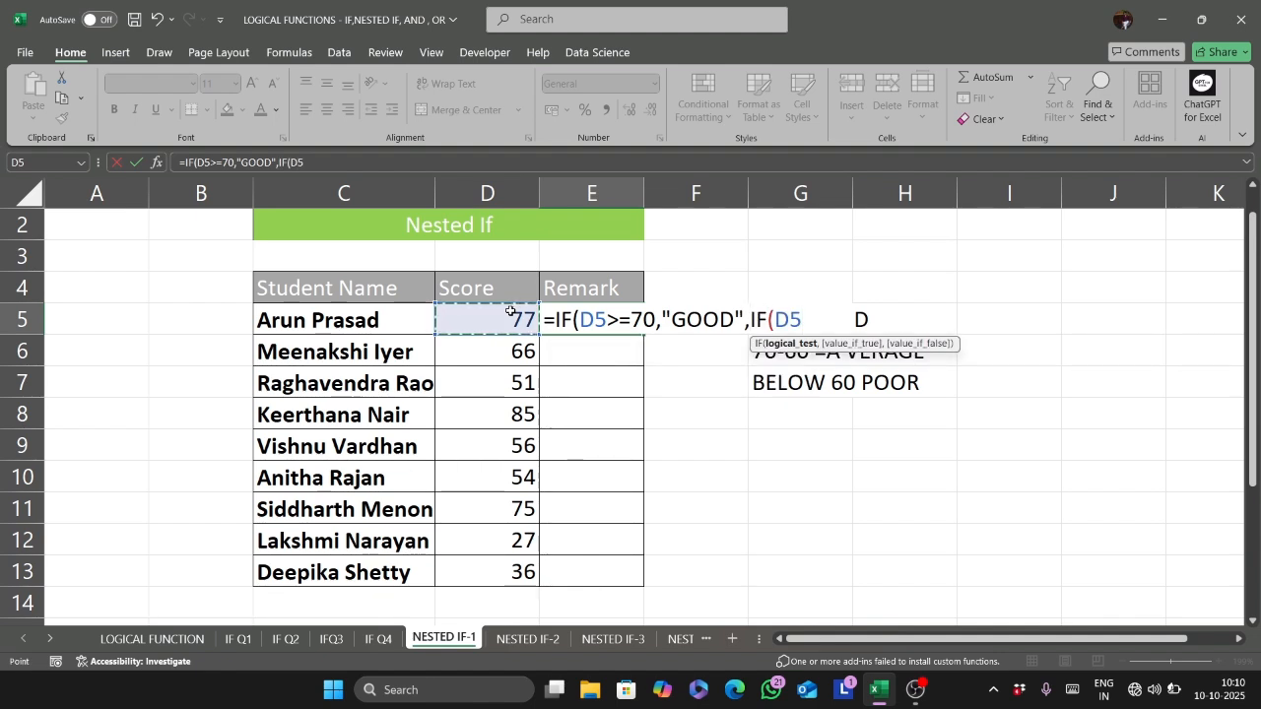
type(">")
key("BackSpace")
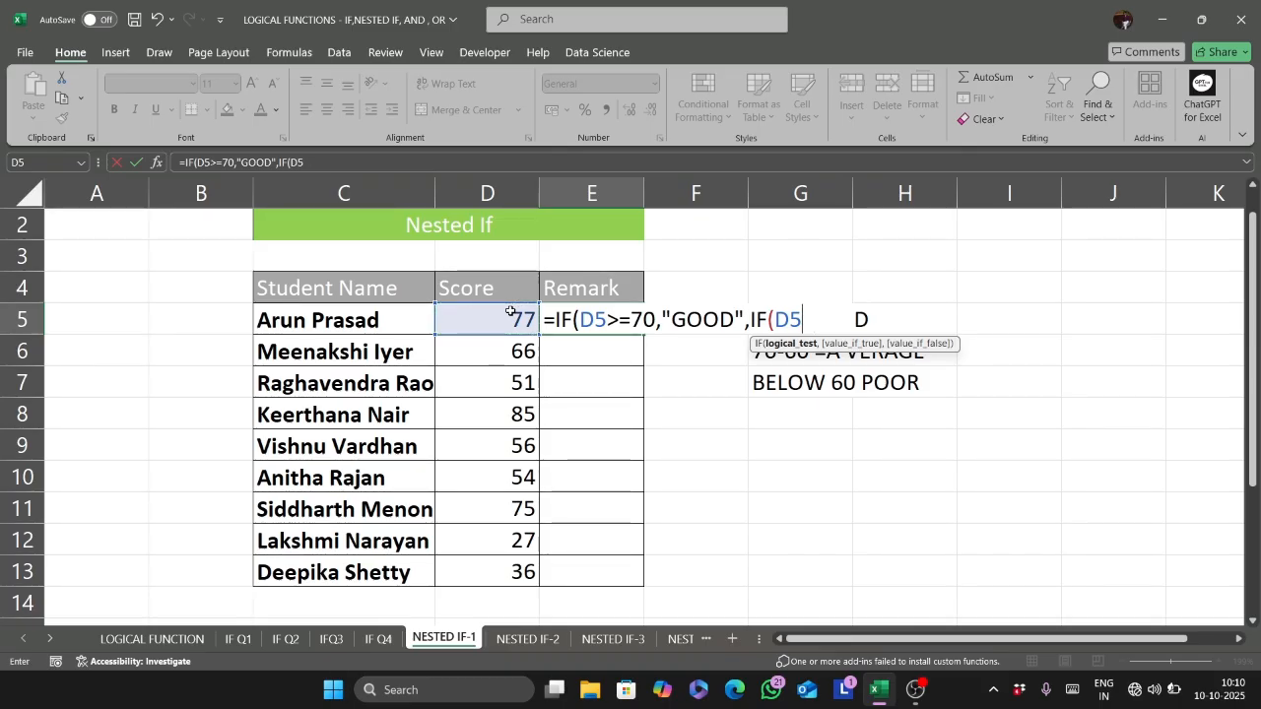
type(">60,\"AVERAGE")
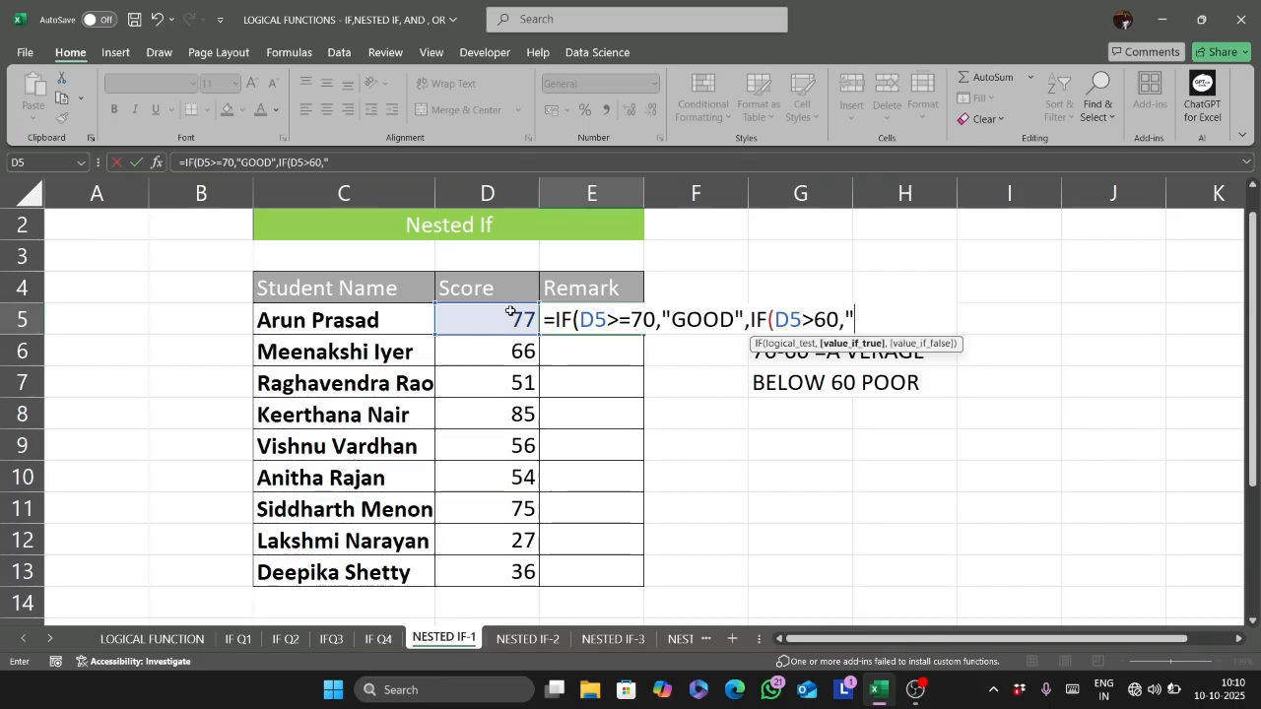
type("\",")
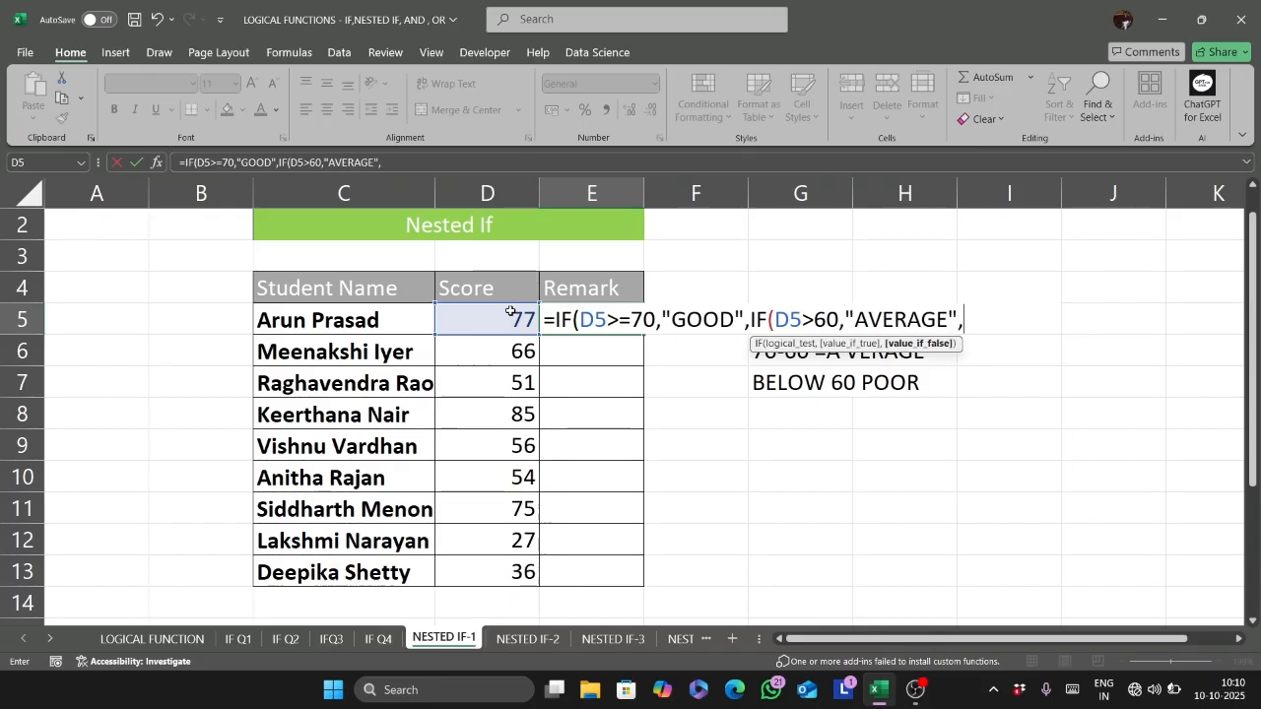
type("\"POOR")
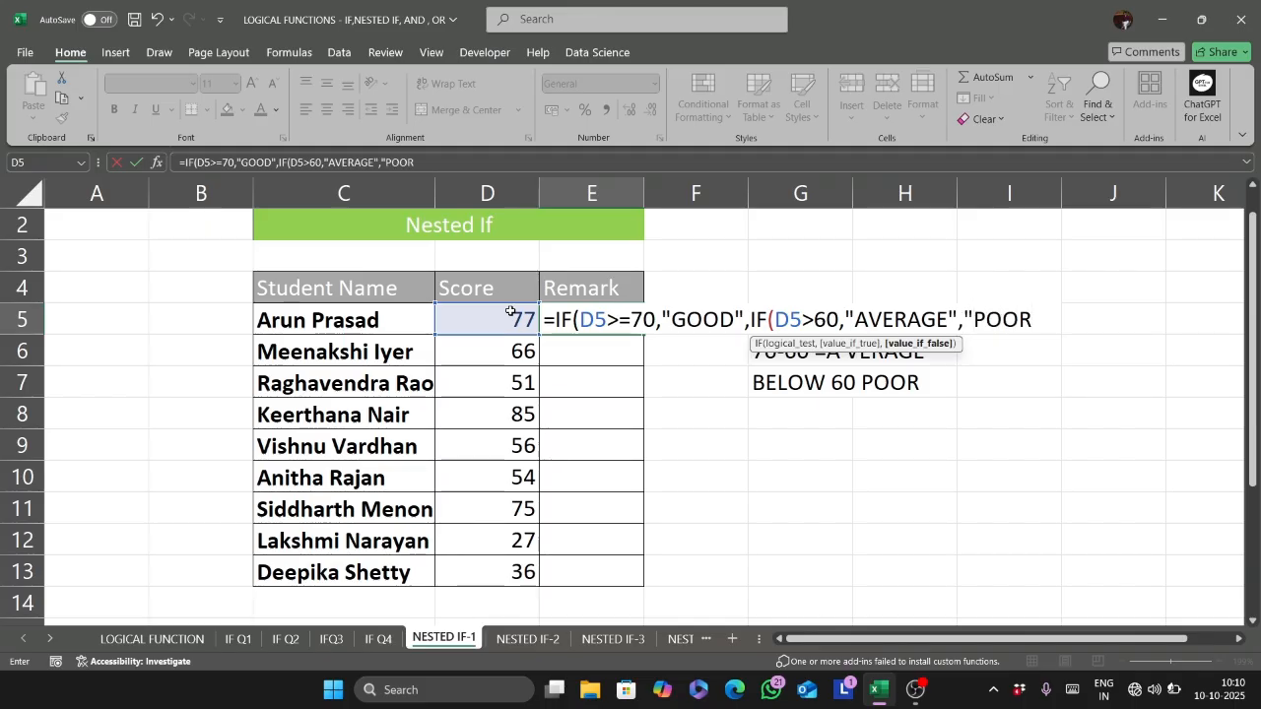
type("\")")
key("Return")
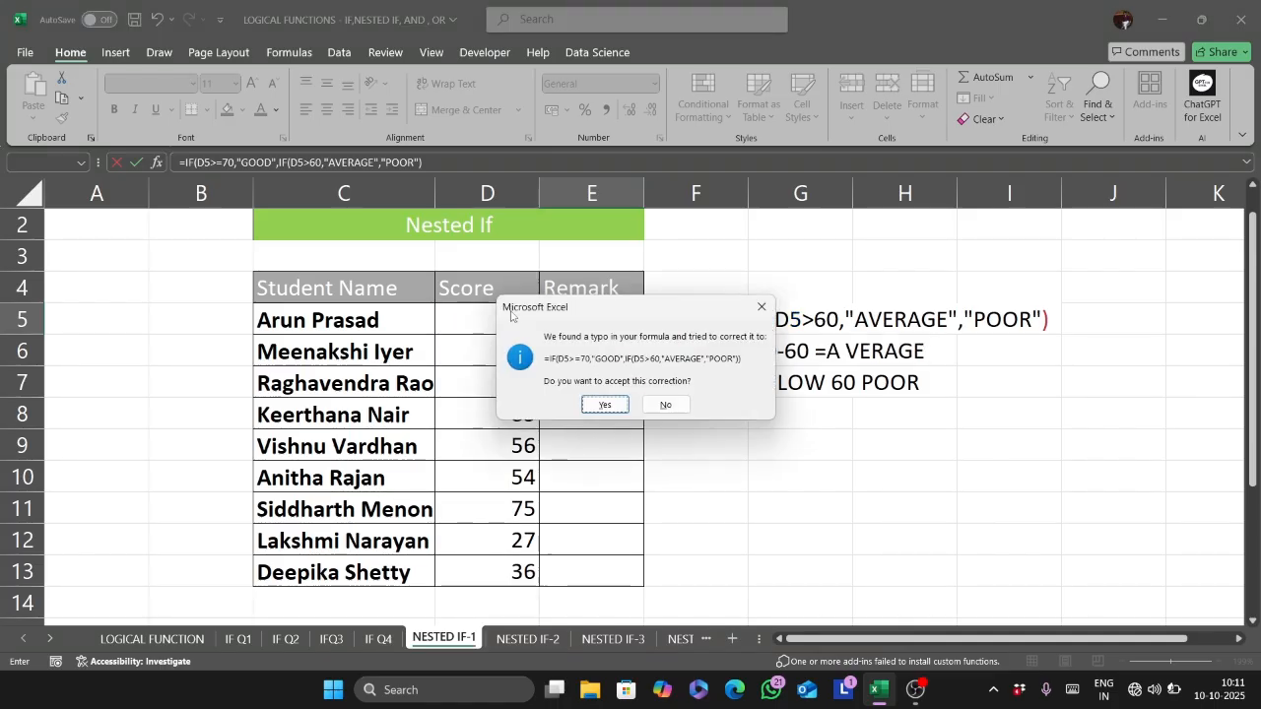
left_click(598, 403)
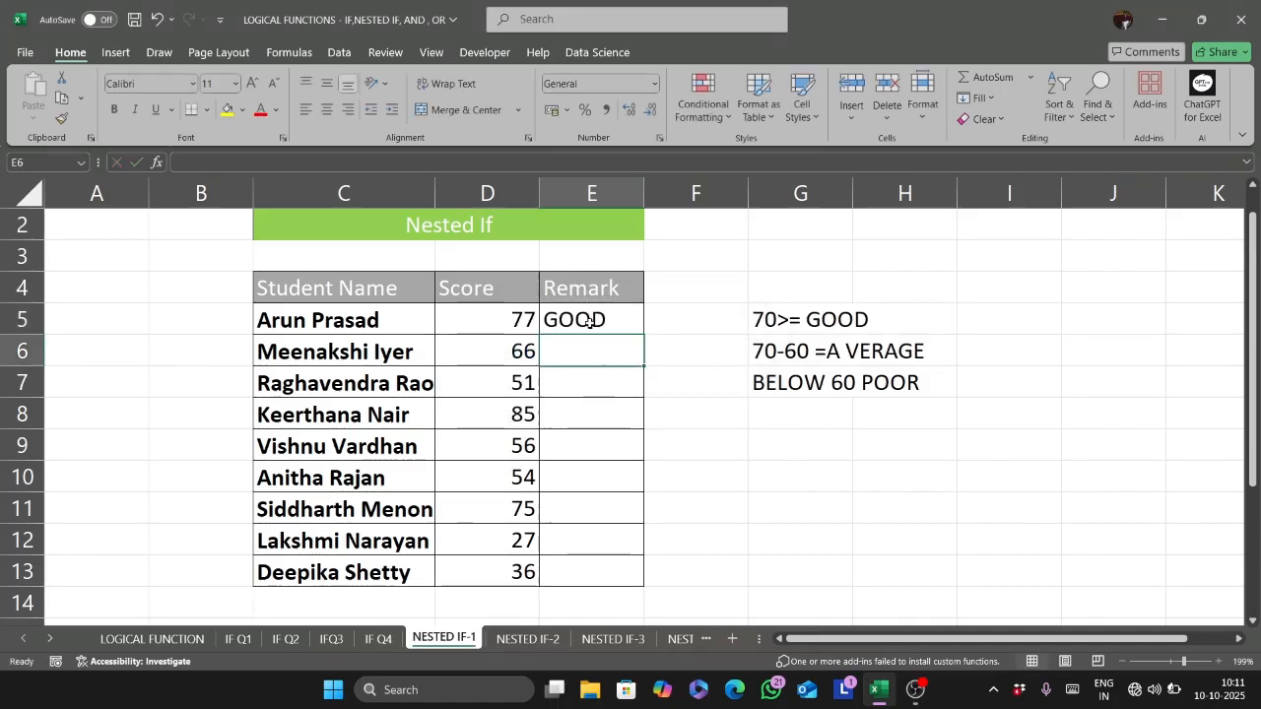
left_click(586, 321)
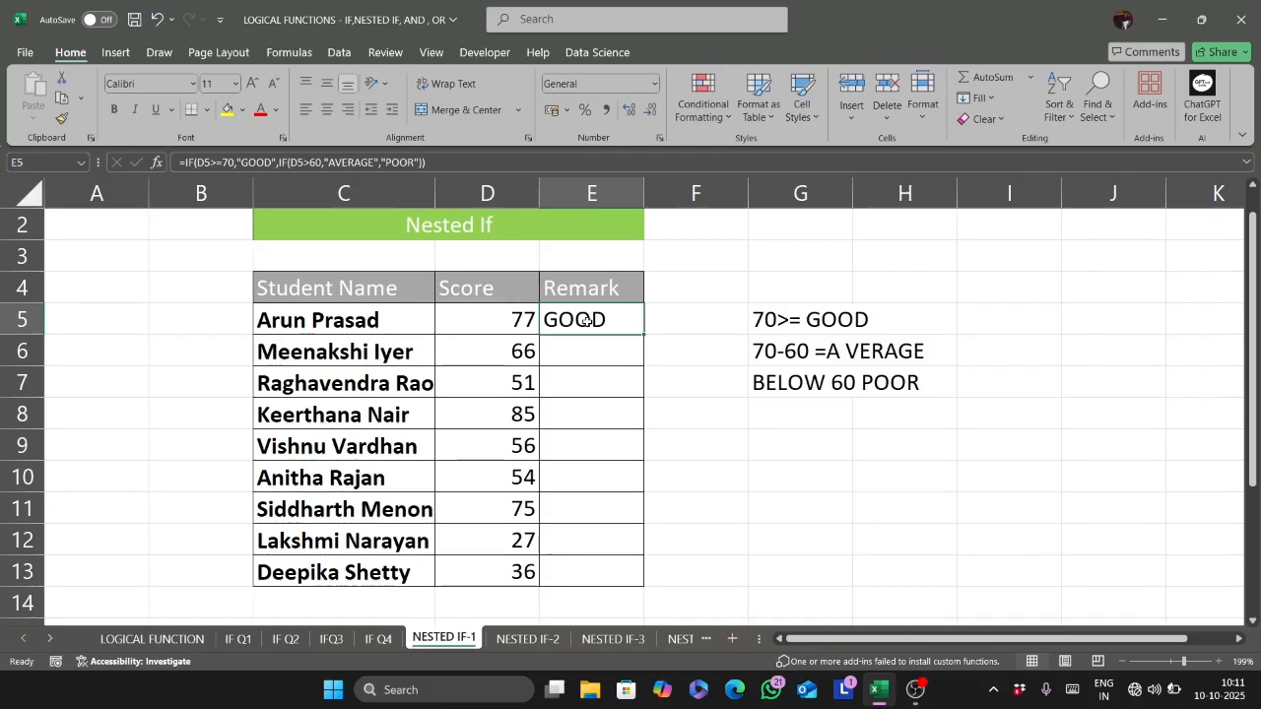
- Fill the E5 nested IF formula down the Remark column to E13
left_click_drag(643, 336, 635, 579)
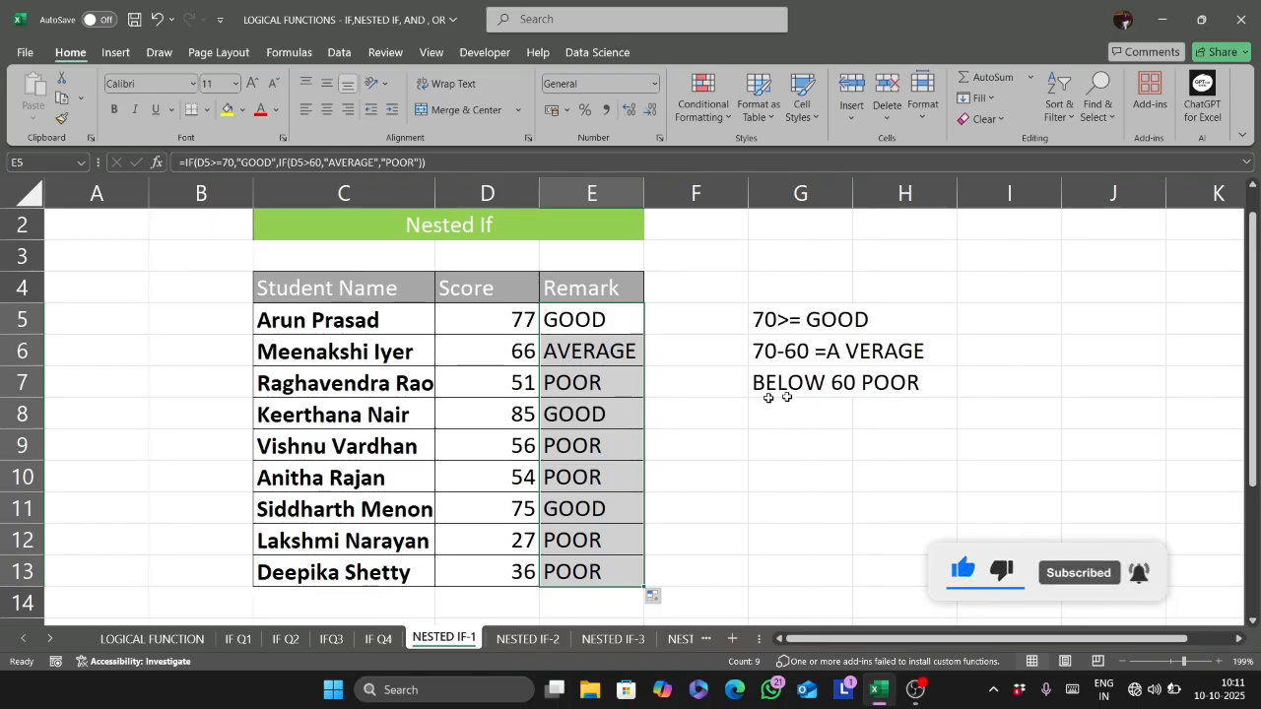
left_click(692, 353)
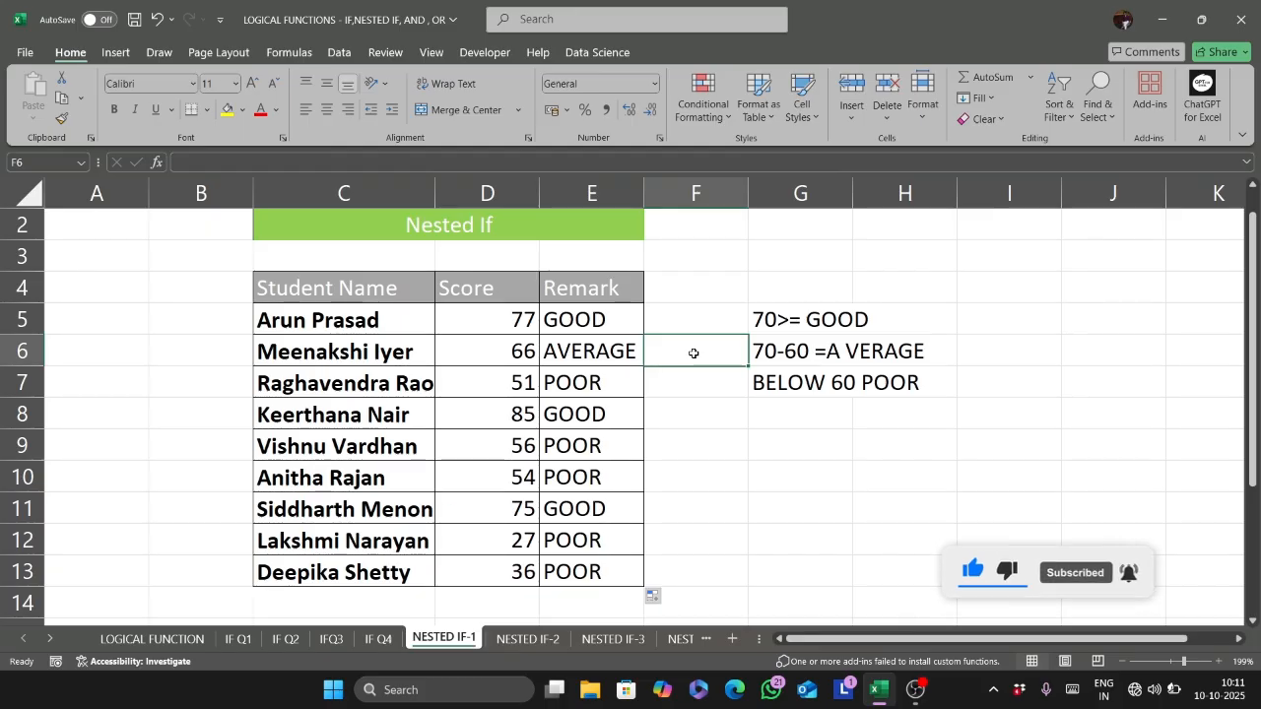
- Show the remark formula as text in F3 with FORMULATEXT referencing E5
left_click(686, 246)
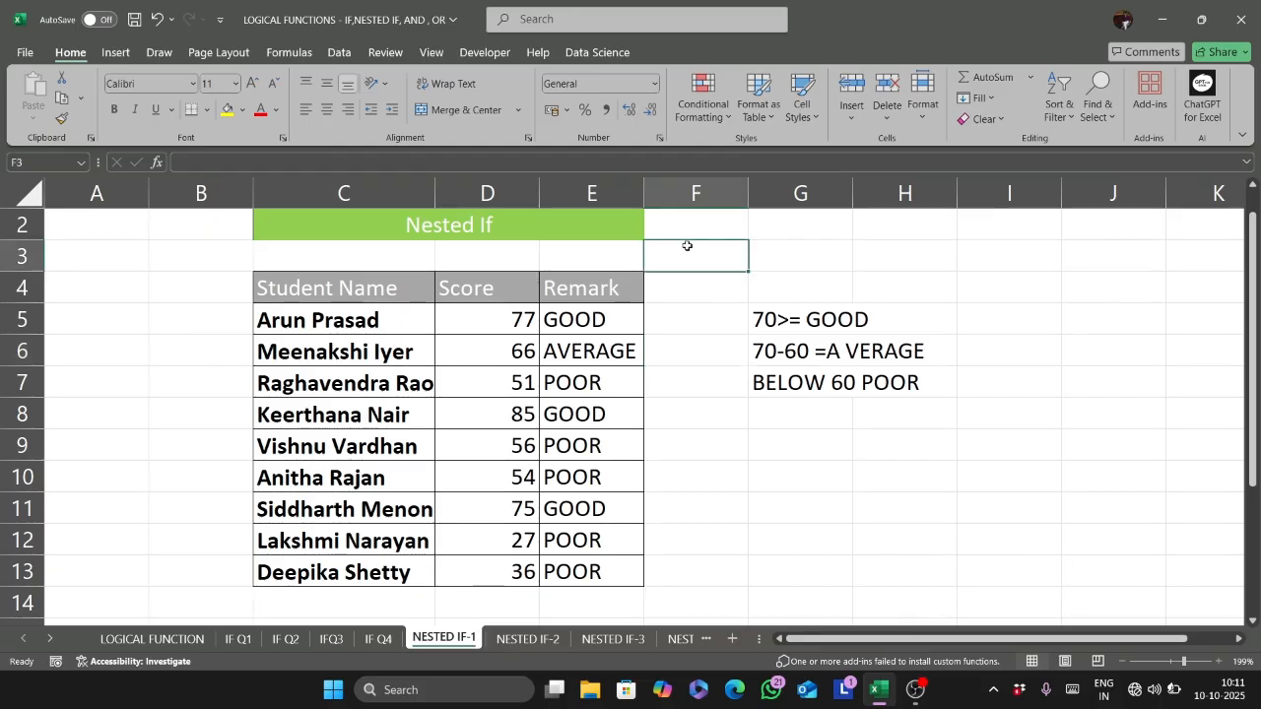
type("=FOR")
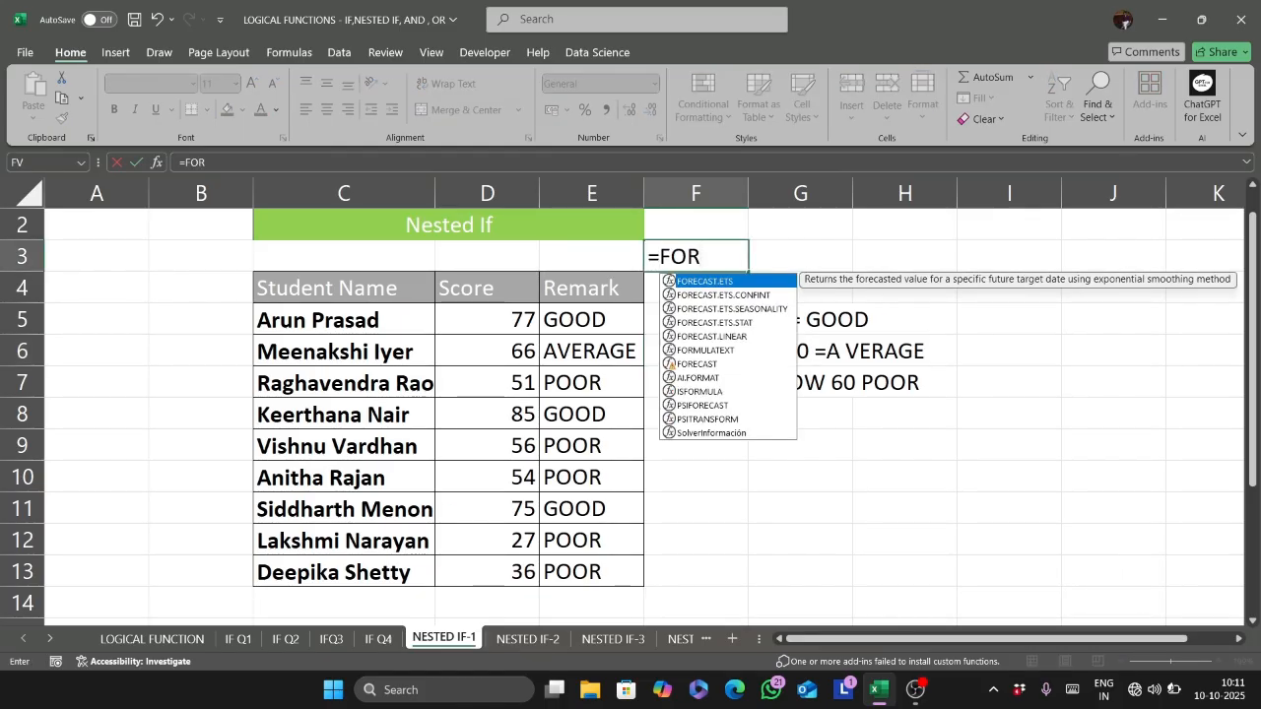
type("M")
key("Tab")
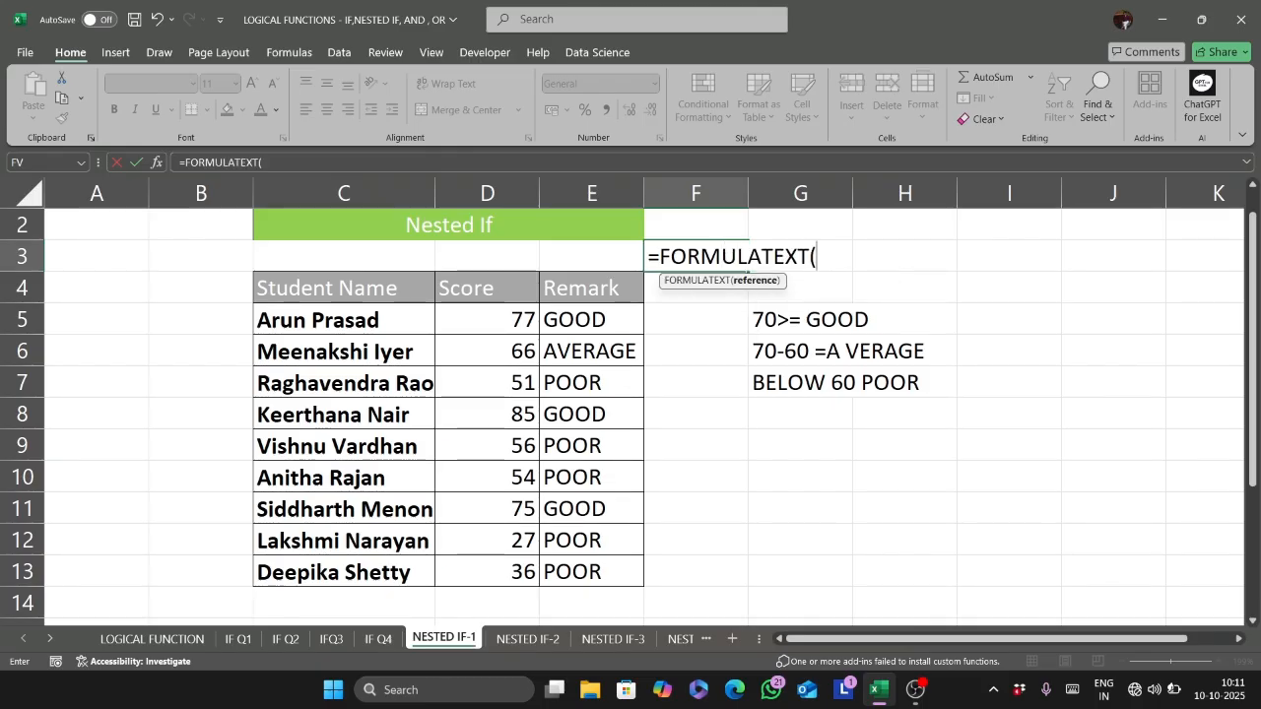
left_click(607, 323)
type(")")
key("Return")
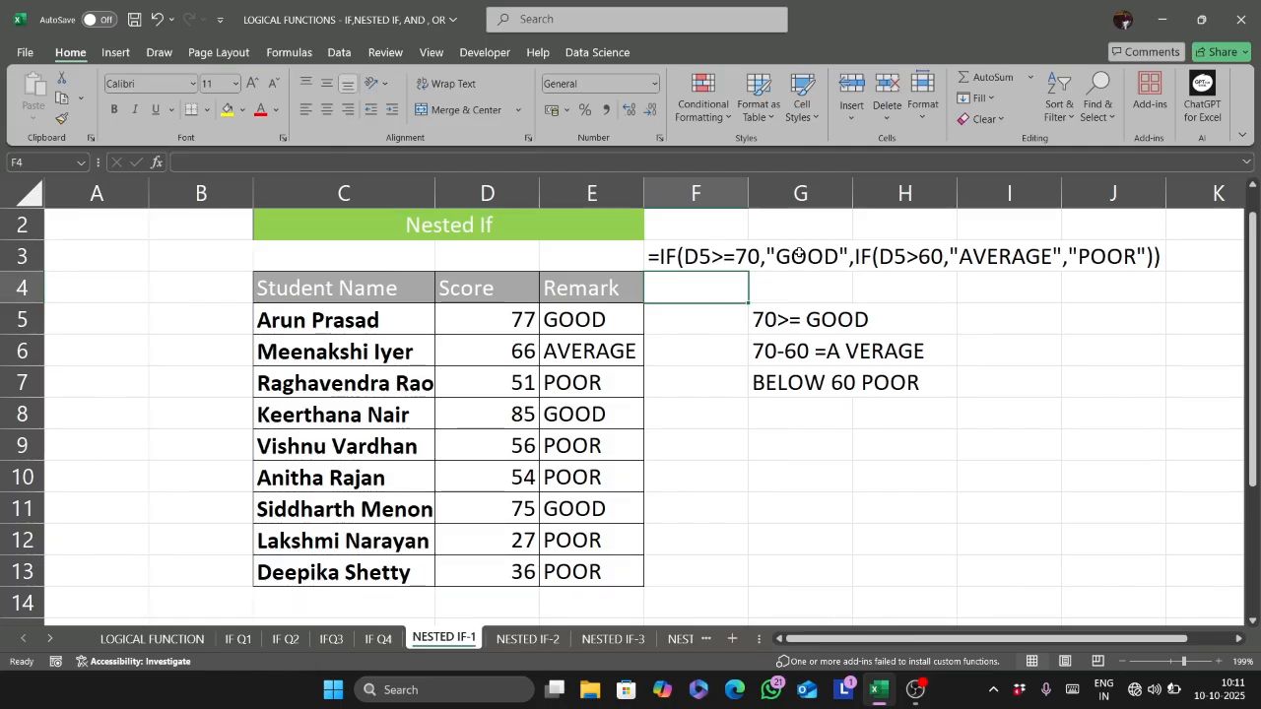
- Copy the remark formulas from E5:E13 on NESTED IF-1 into the Remark column of NESTED IF-2, starting at F5
key("ctrl+Page_Down")
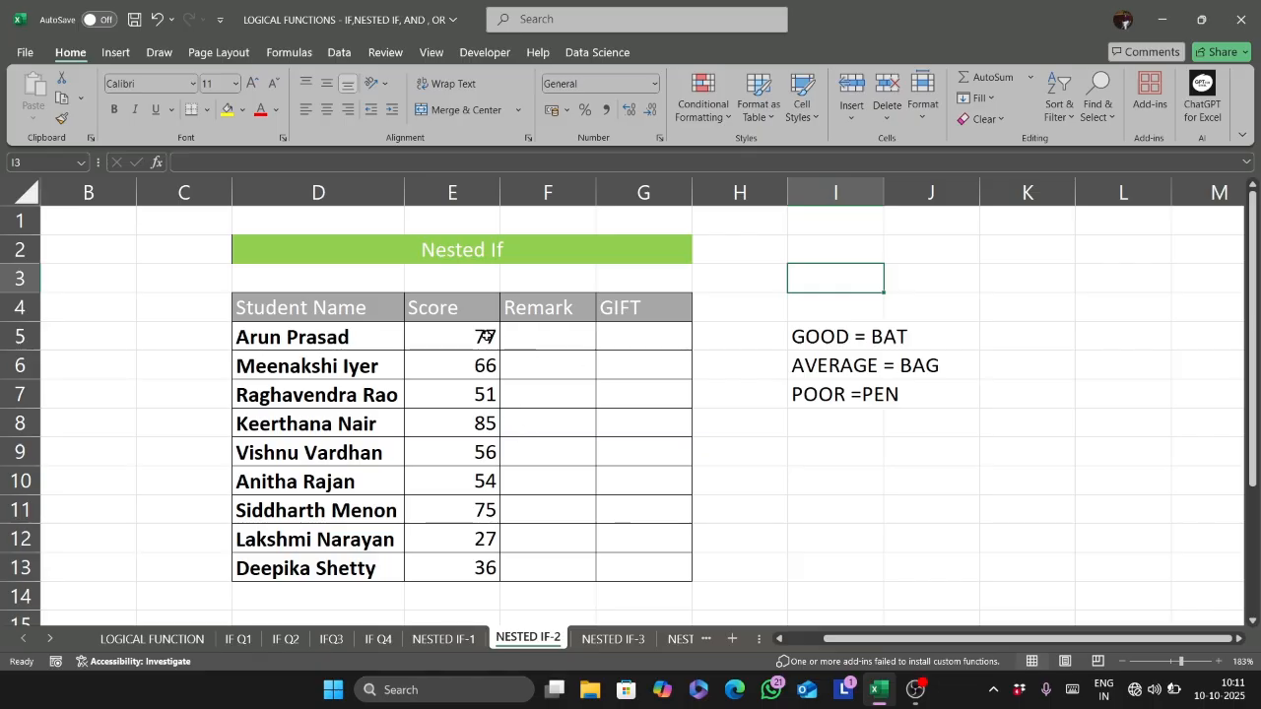
left_click(458, 640)
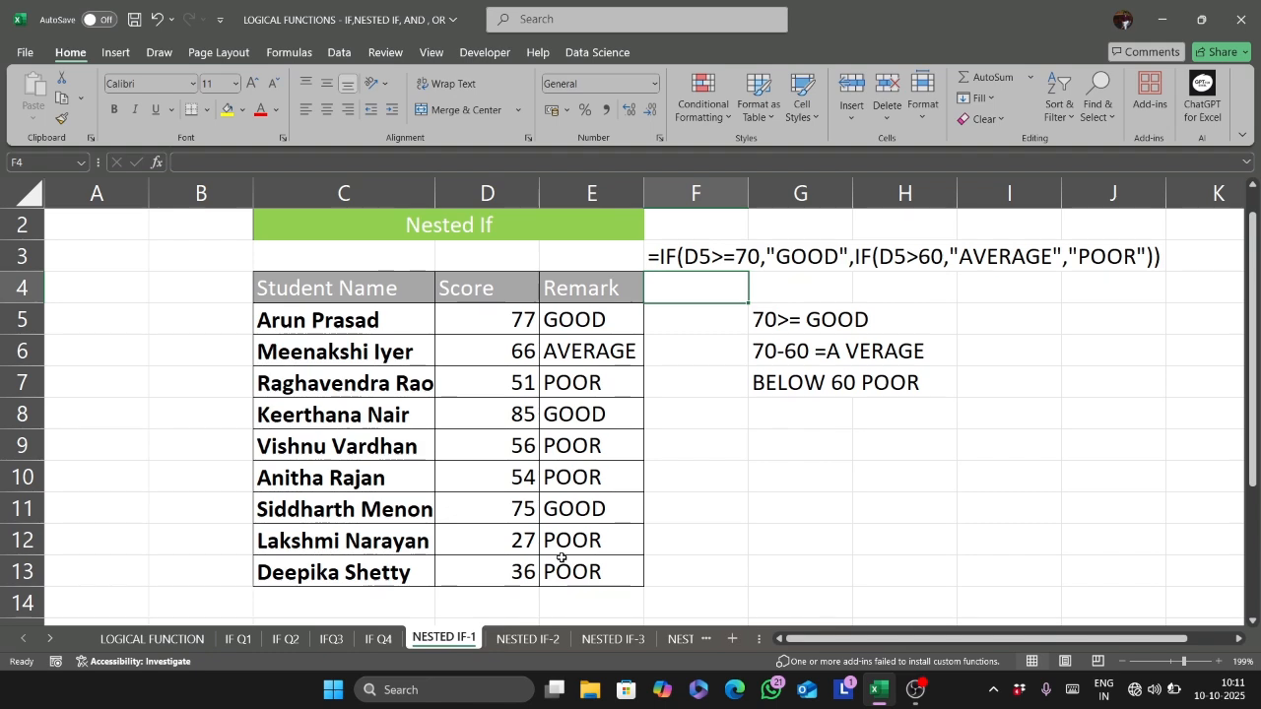
left_click(556, 325)
key("ctrl+shift+Down")
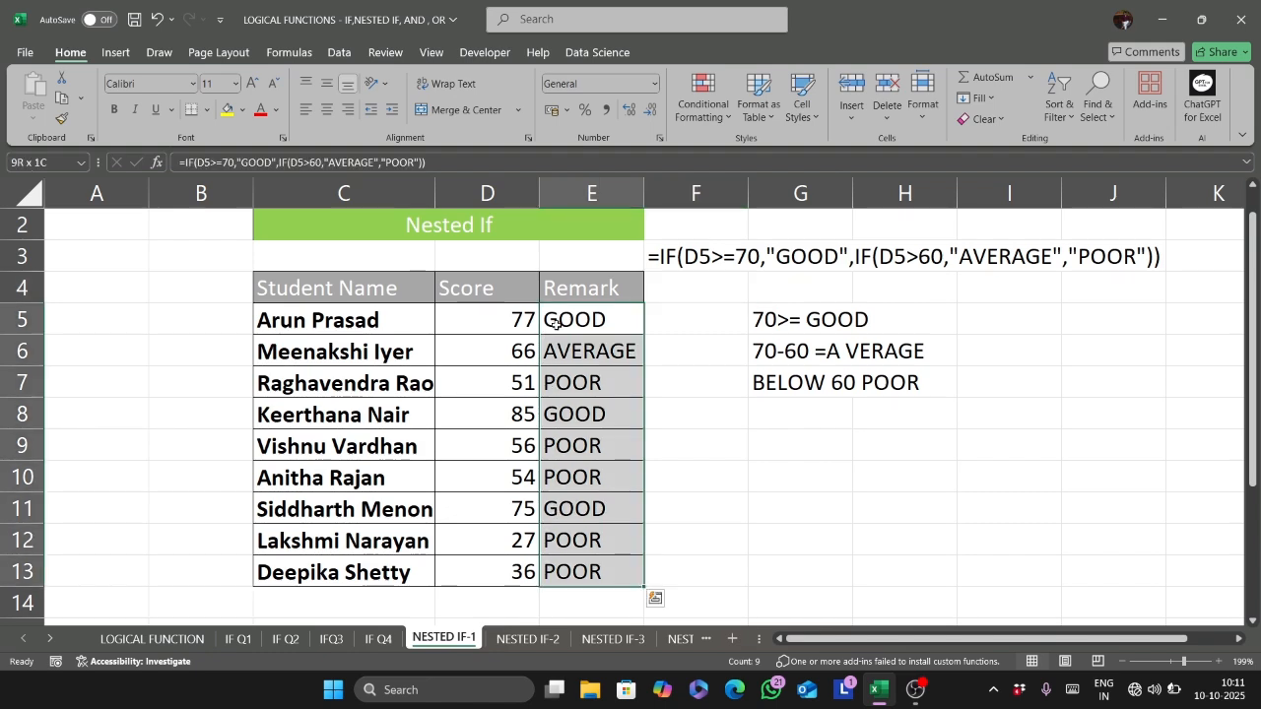
key("ctrl+c")
key("ctrl+Page_Down")
left_click(556, 325)
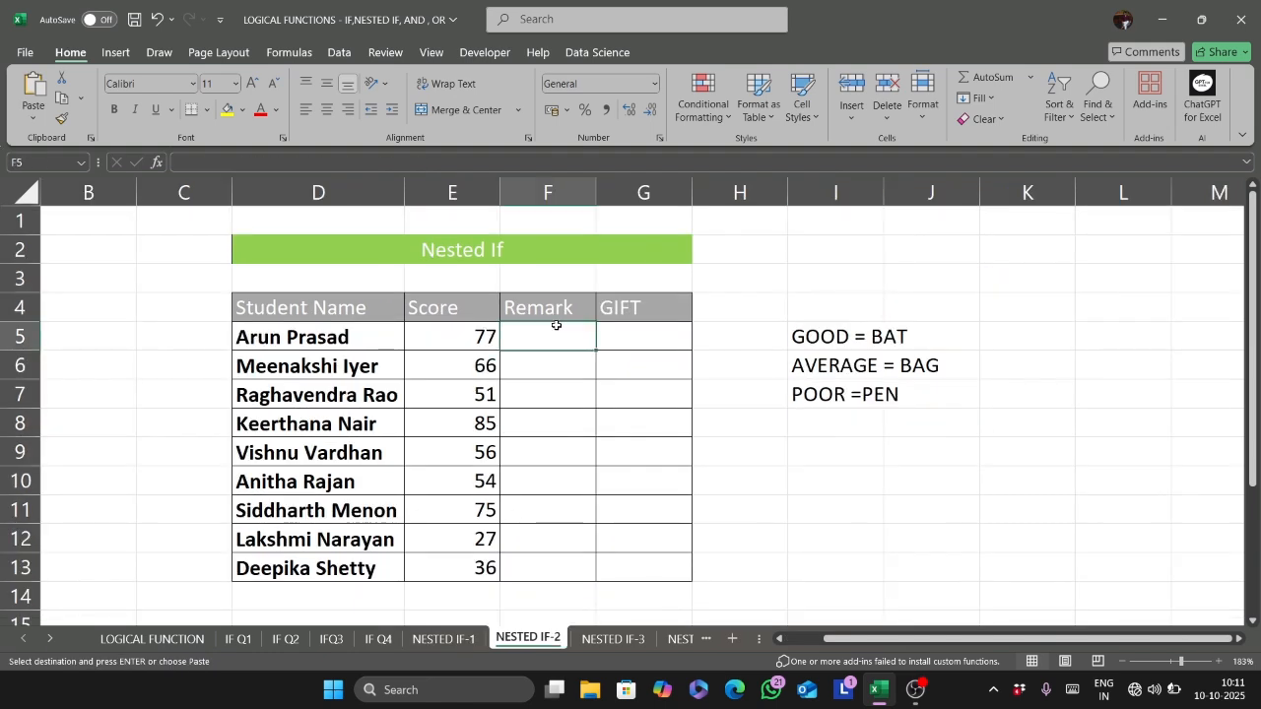
key("ctrl+v")
- In G5, start an IF formula that tests F5="GOOD" and returns "BAT" when true
left_click(639, 340)
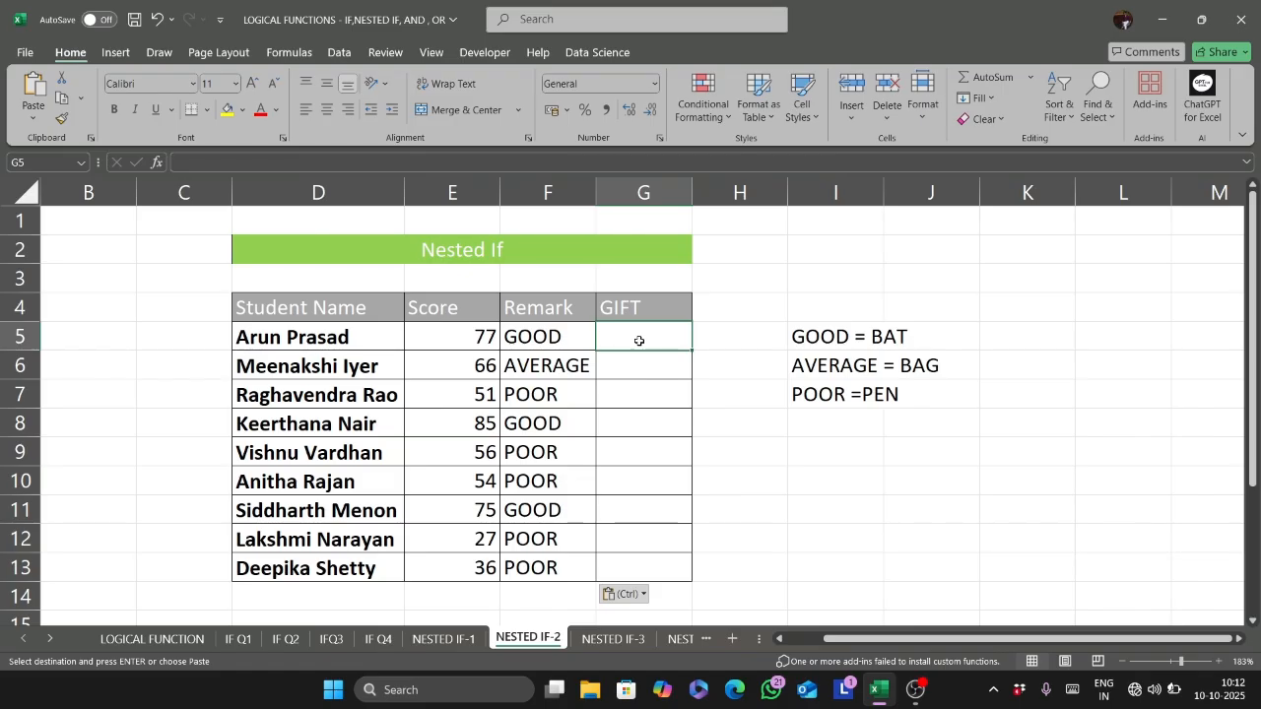
type("=IF(")
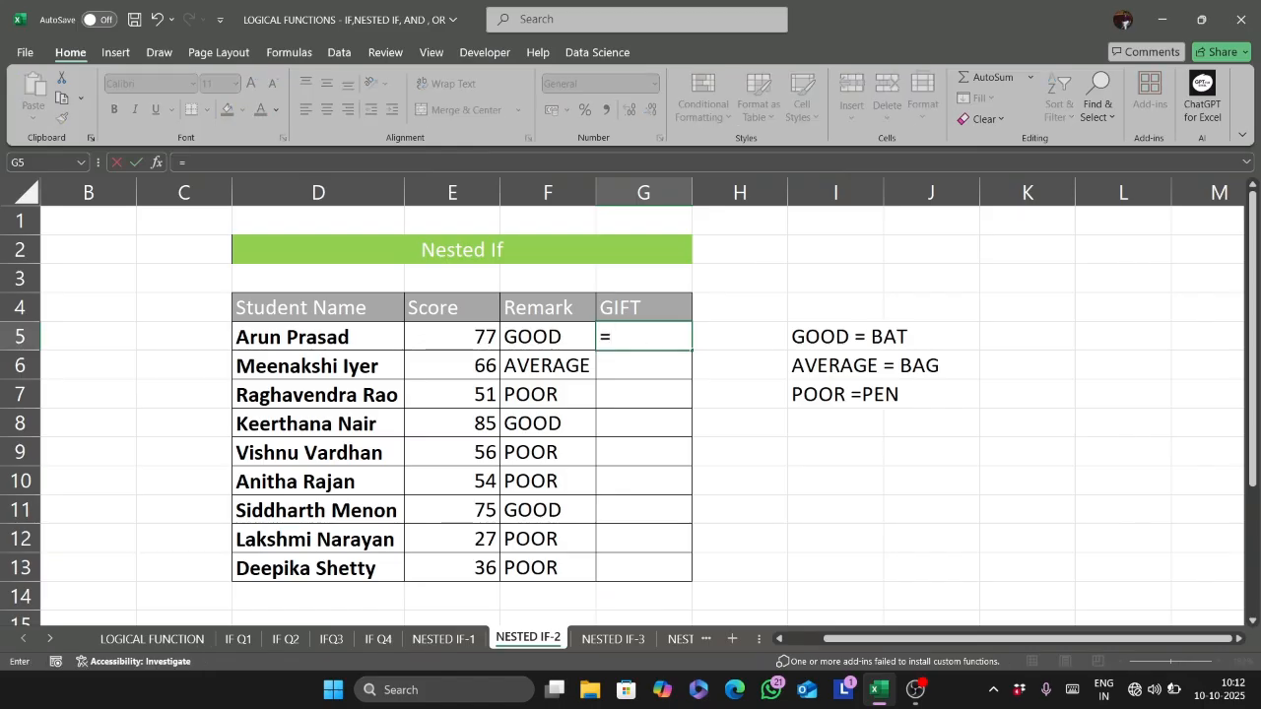
left_click(524, 337)
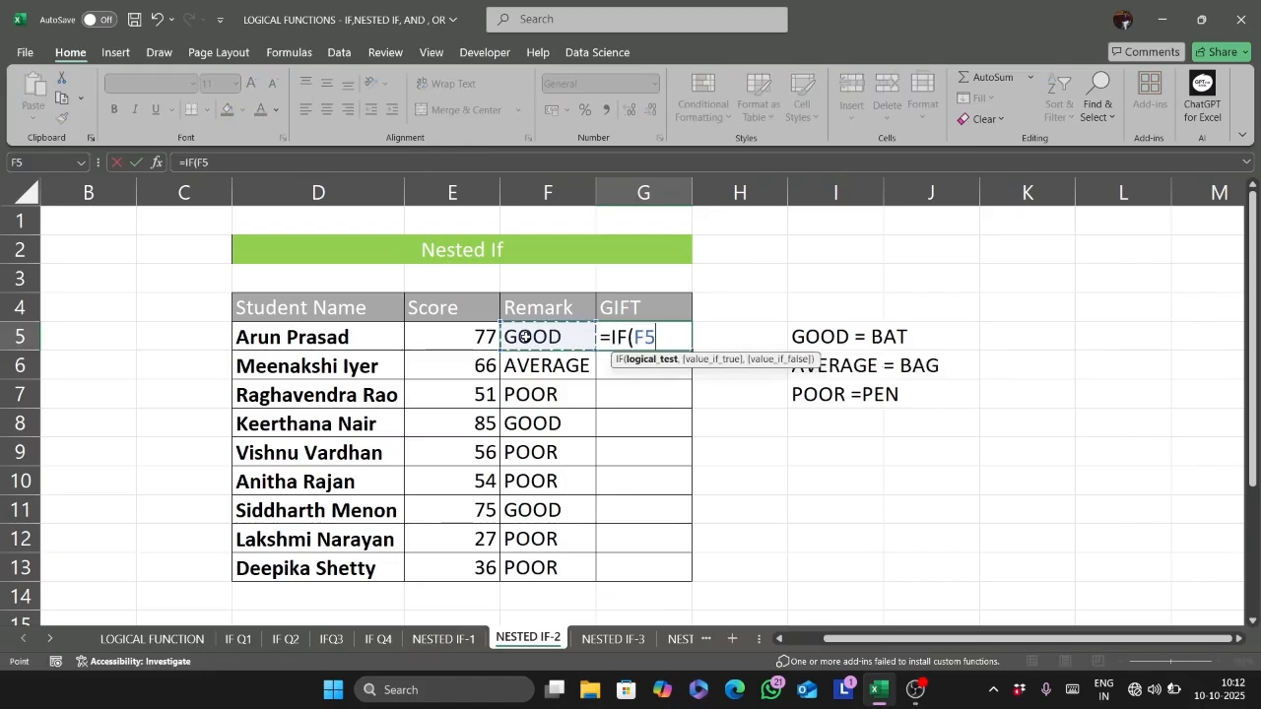
type("=\"GOOD")
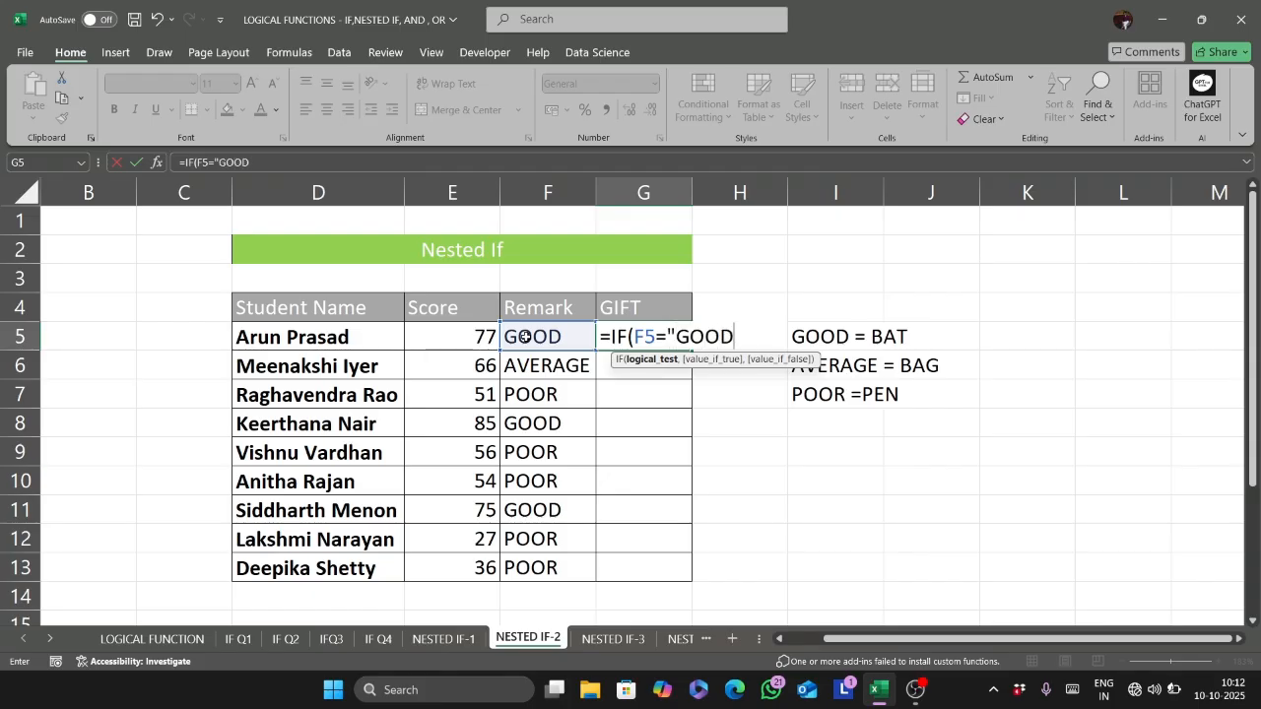
type("\",")
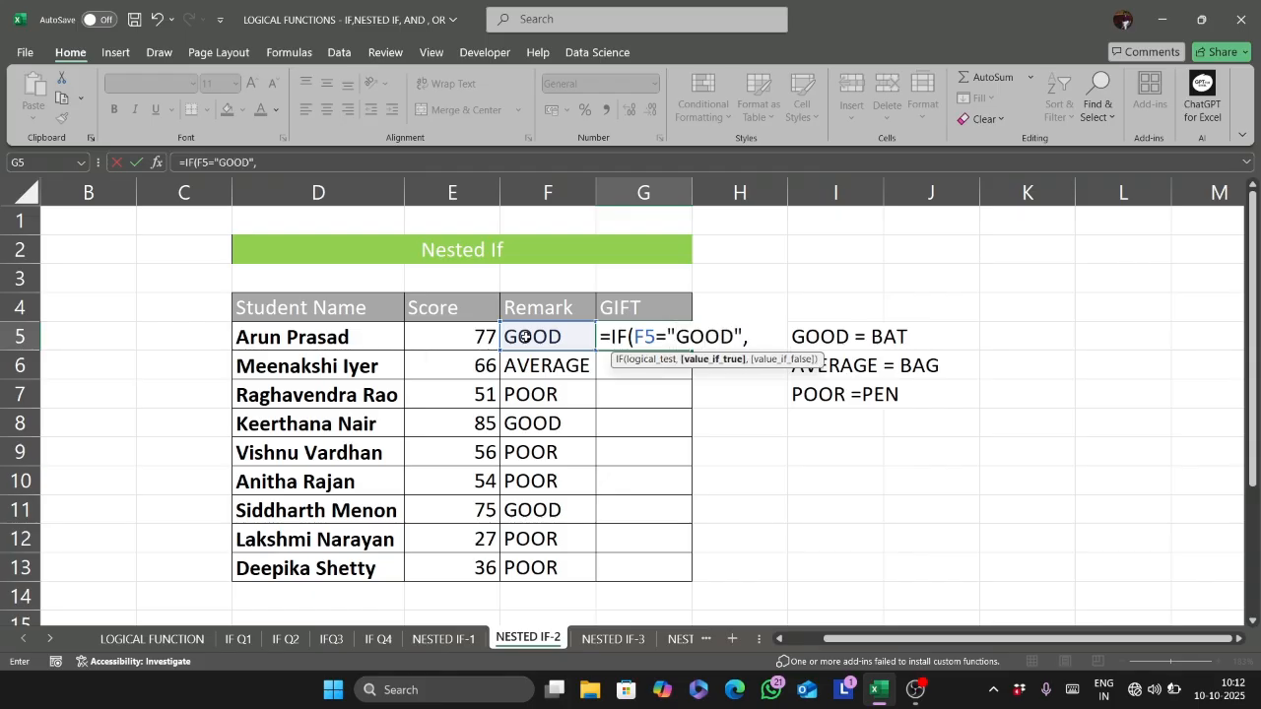
type("\"BAT\"")
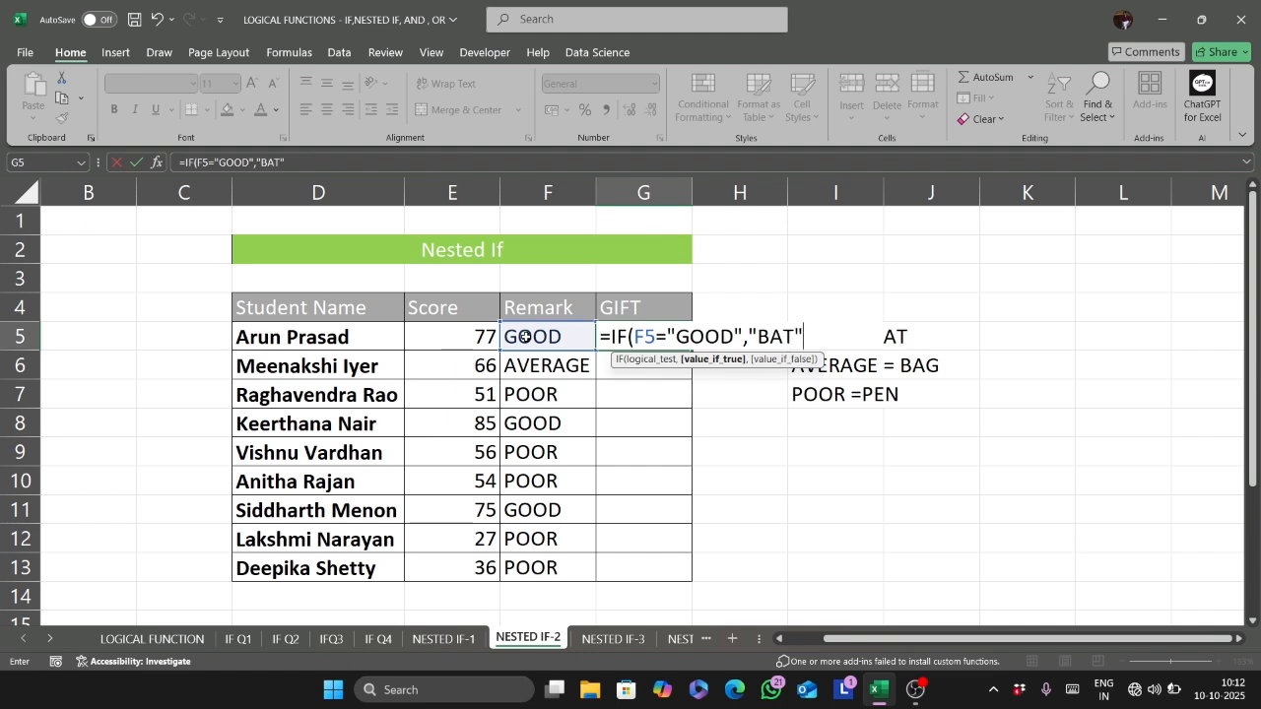
type(",")
- Nest a second IF as the false value of the G5 formula, testing whether F5 equals "AVERAGE"
left_click(525, 336)
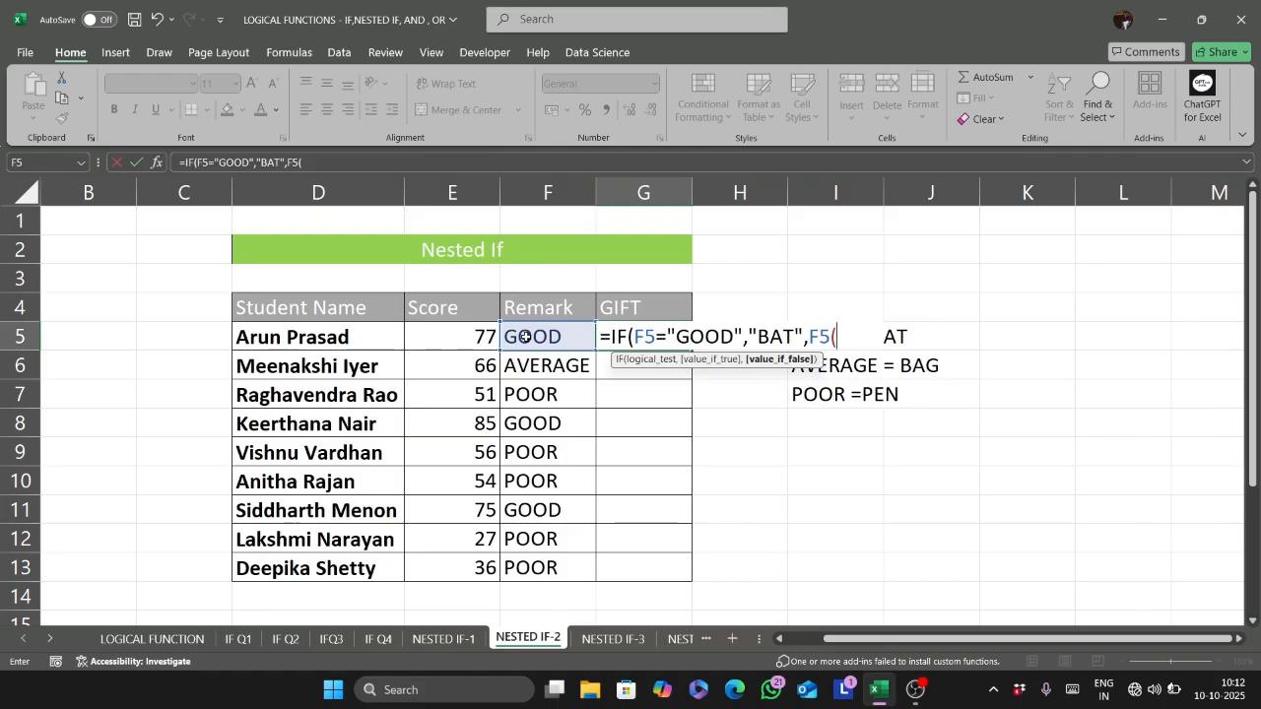
key("BackSpace")
key("BackSpace")
type("IF(")
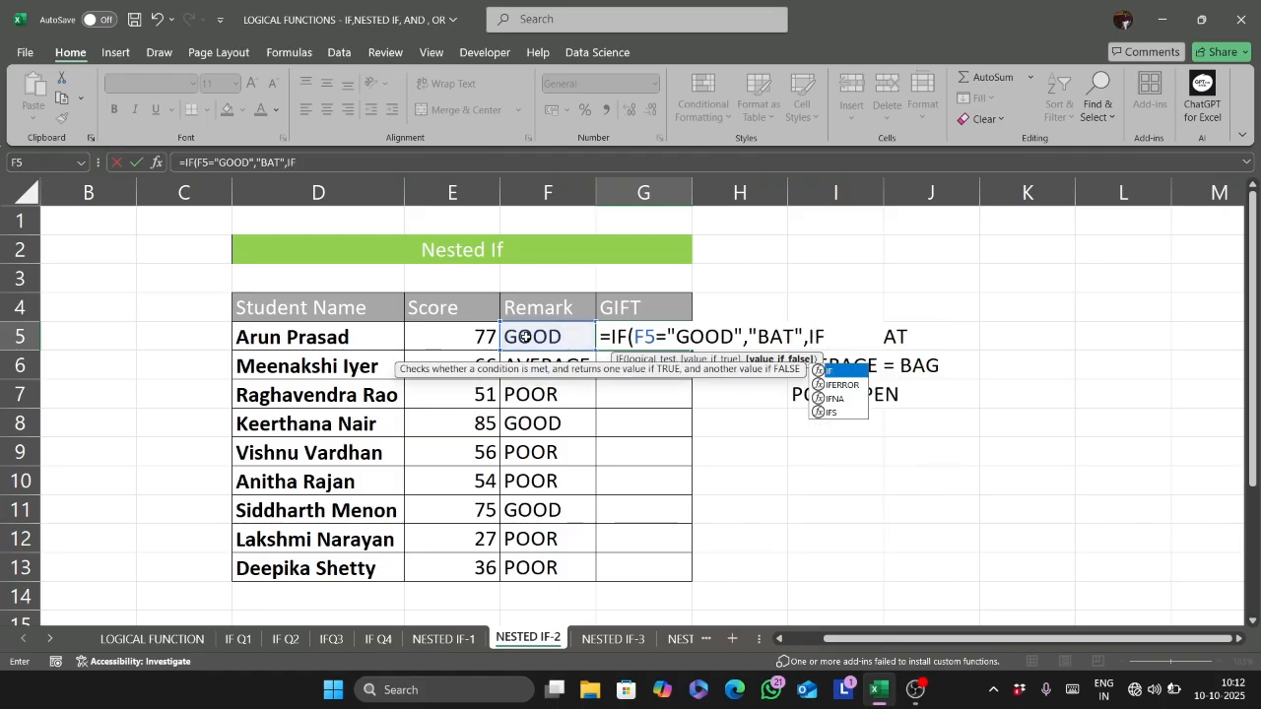
left_click(525, 337)
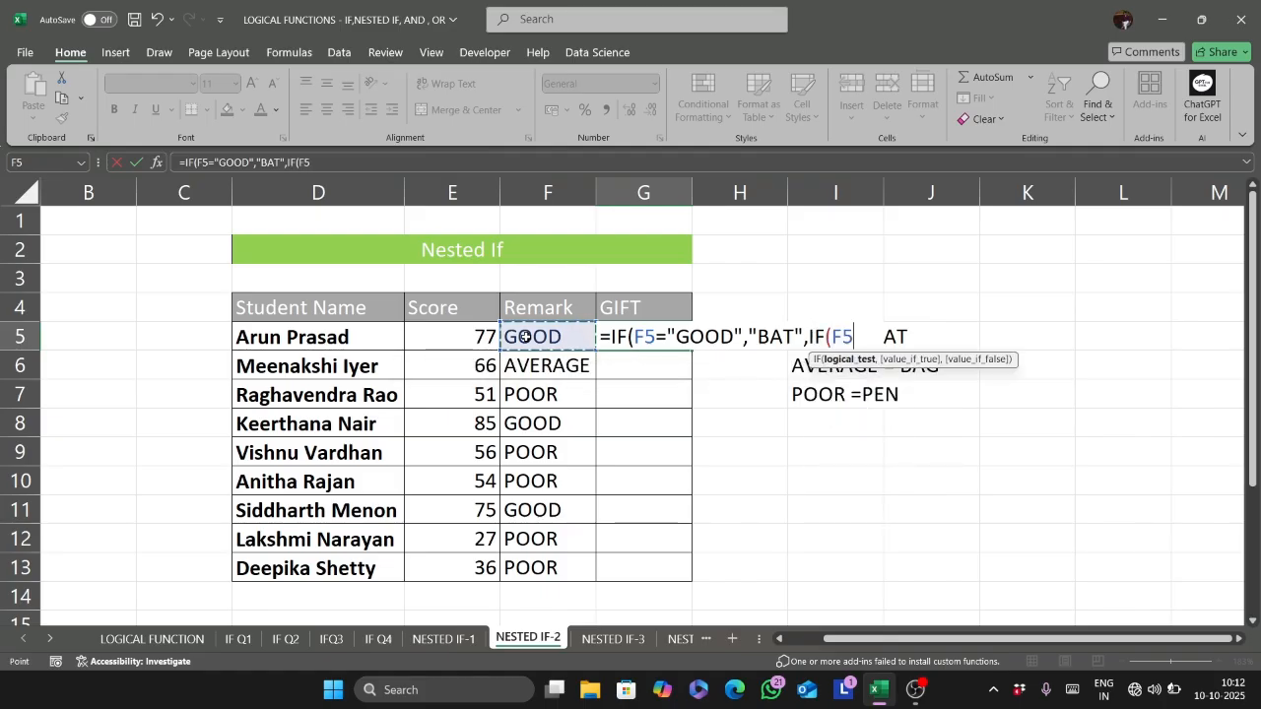
type("=\"AVERAGE")
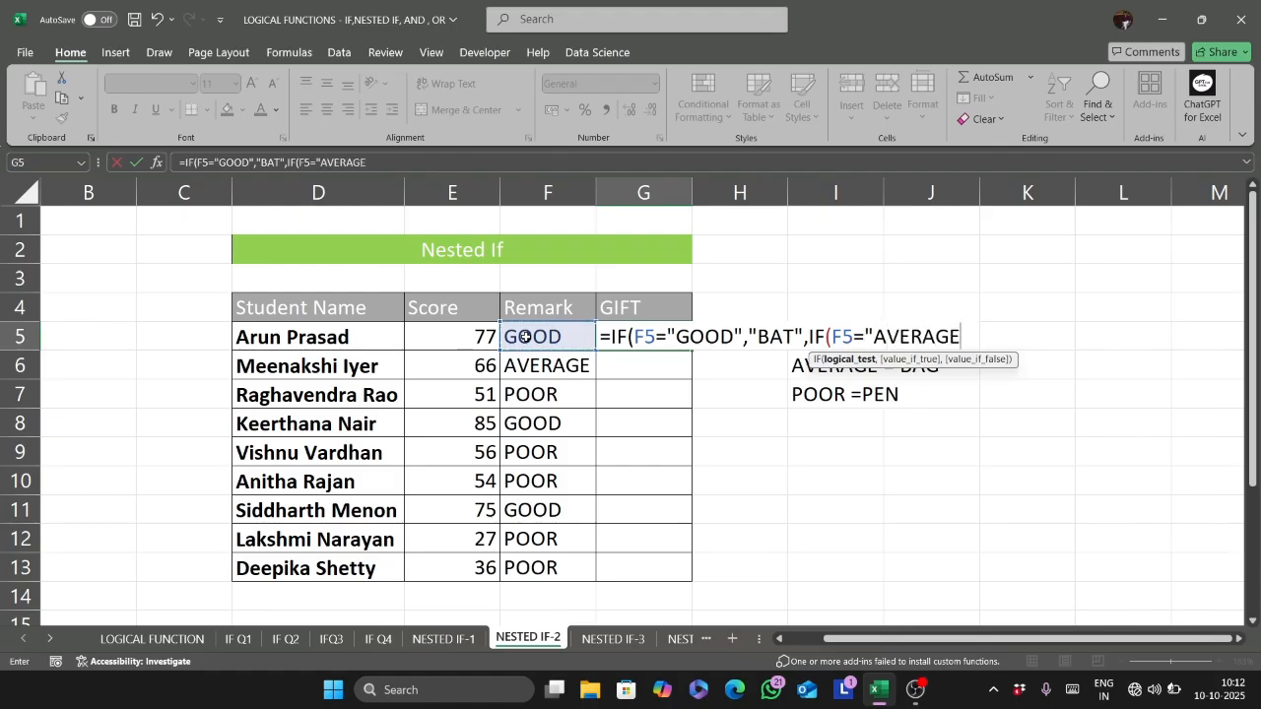
type("\",\"")
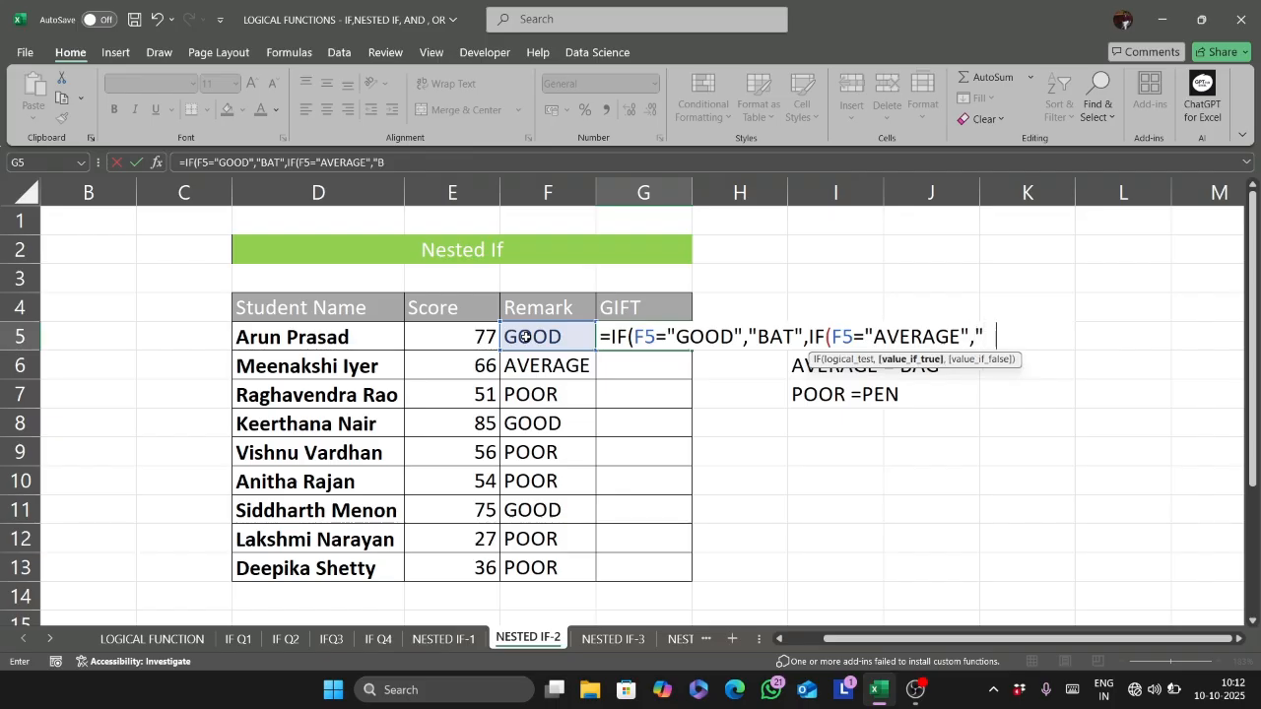
type("BAG\",\"")
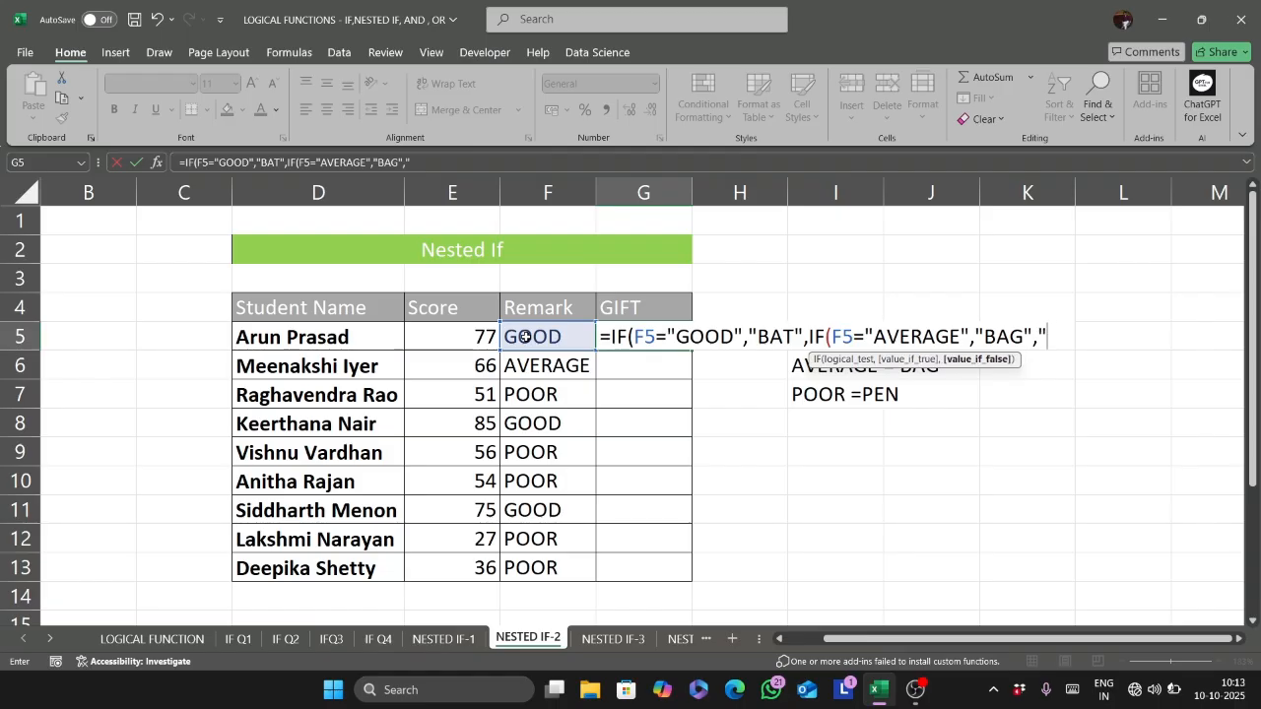
type("PEN\"))")
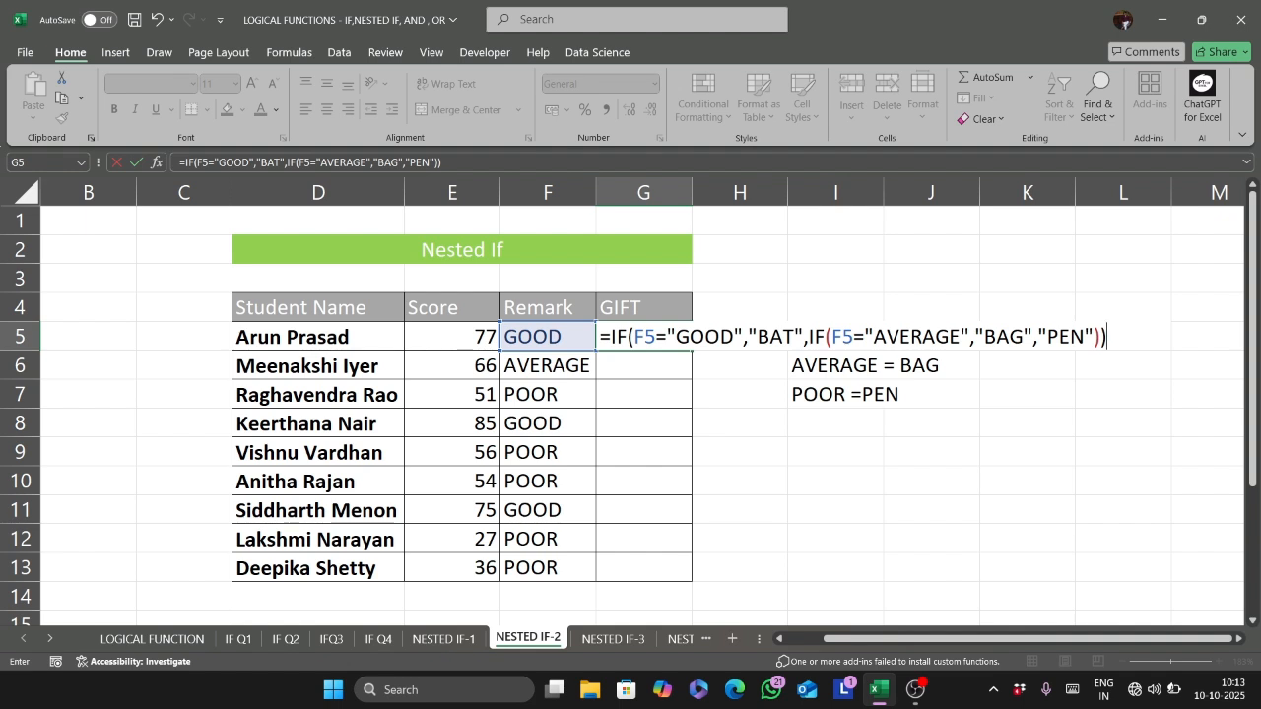
- Complete the nested IF in G5 with "BAG" if true and "PEN" if false, and fill the formula down to G13
key("Return")
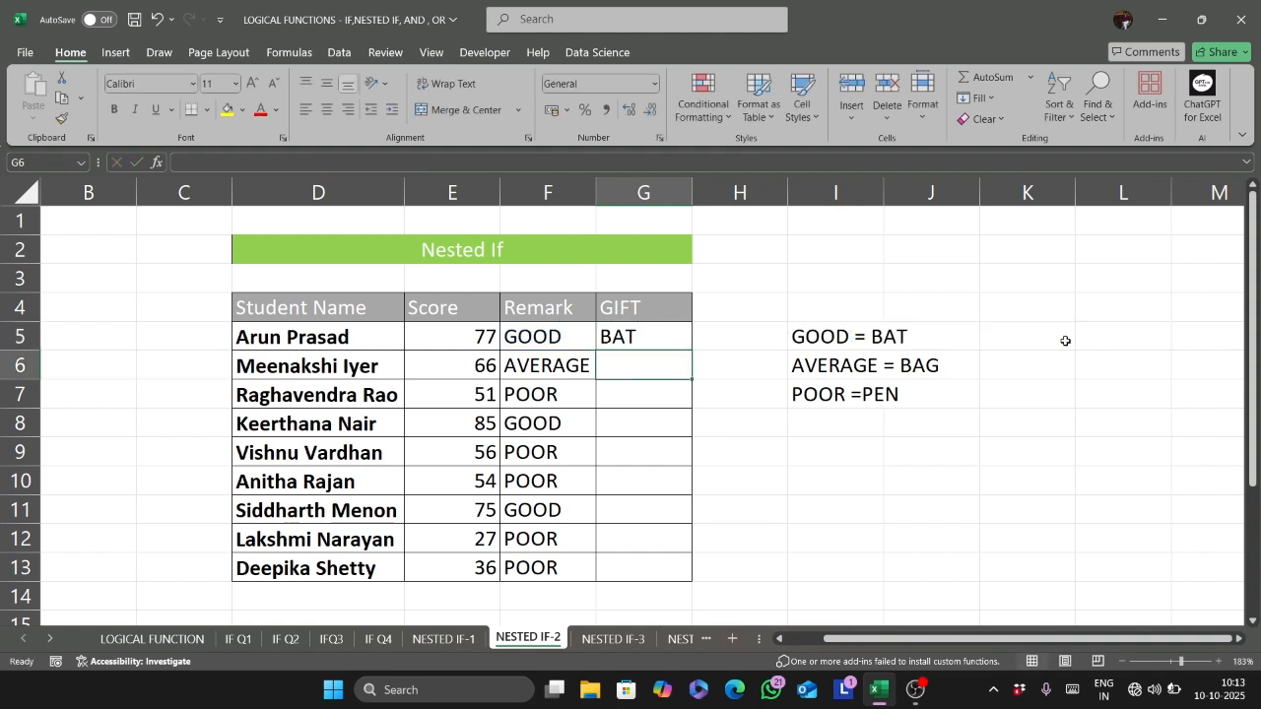
left_click(649, 336)
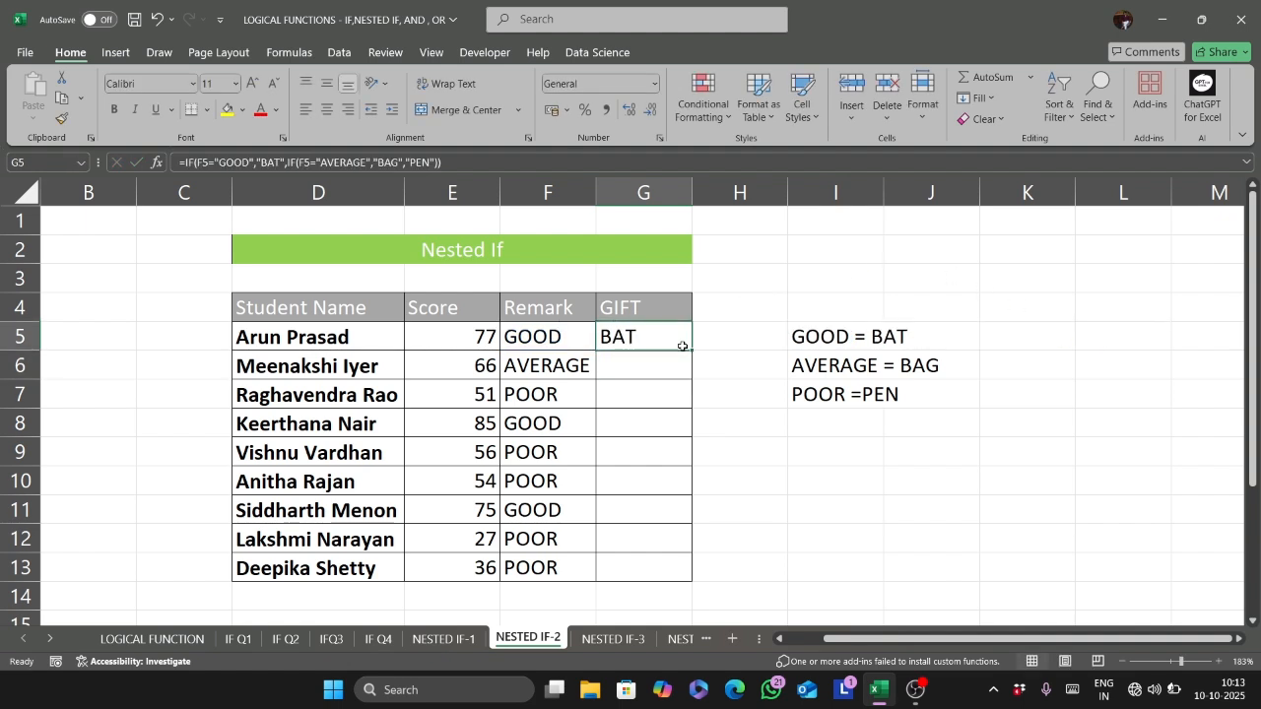
double_click(694, 351)
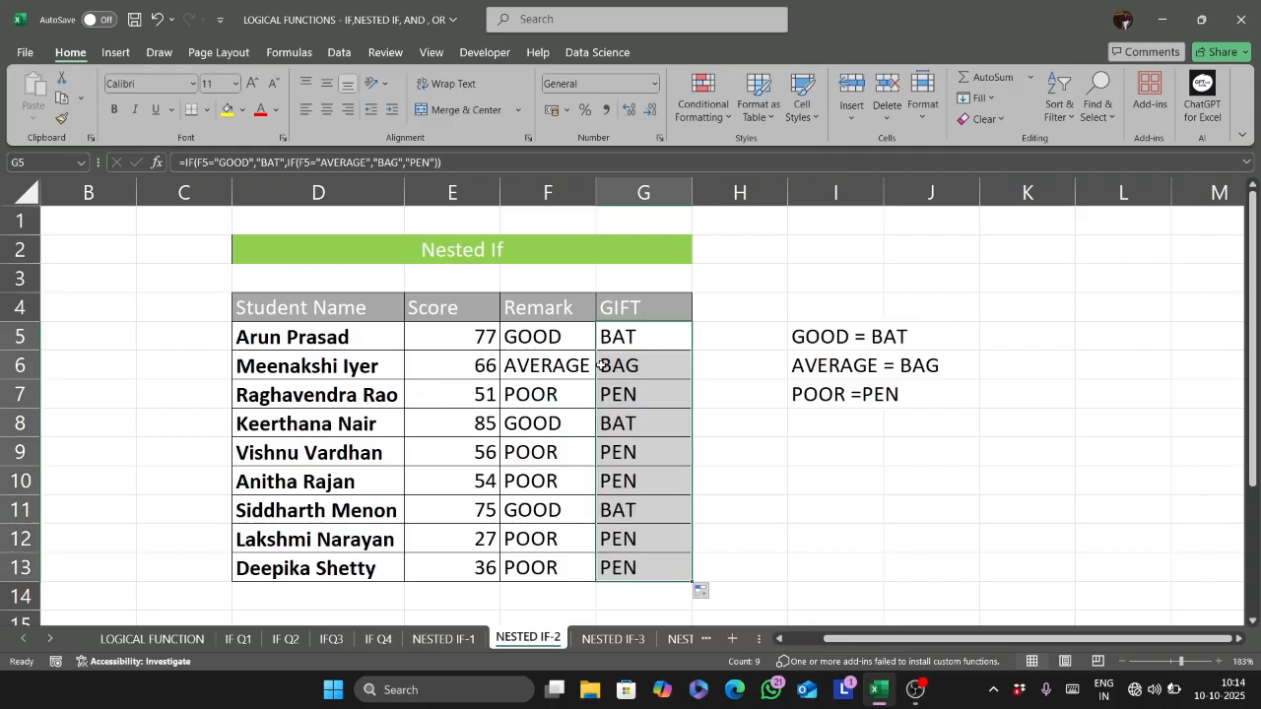
- Overwrite the remark in F7 with "JSJCHSU" to test the gift formula on an unlisted remark, and undo the entry
left_click(576, 386)
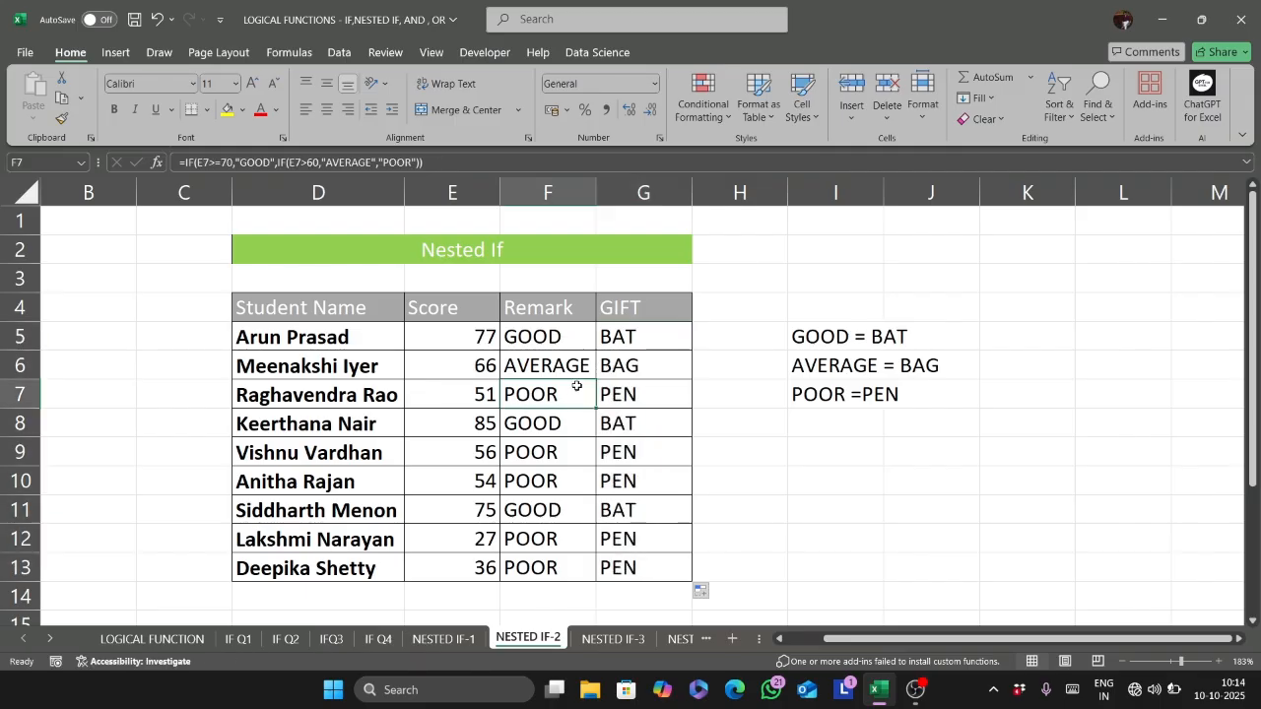
double_click(576, 386)
key("Escape")
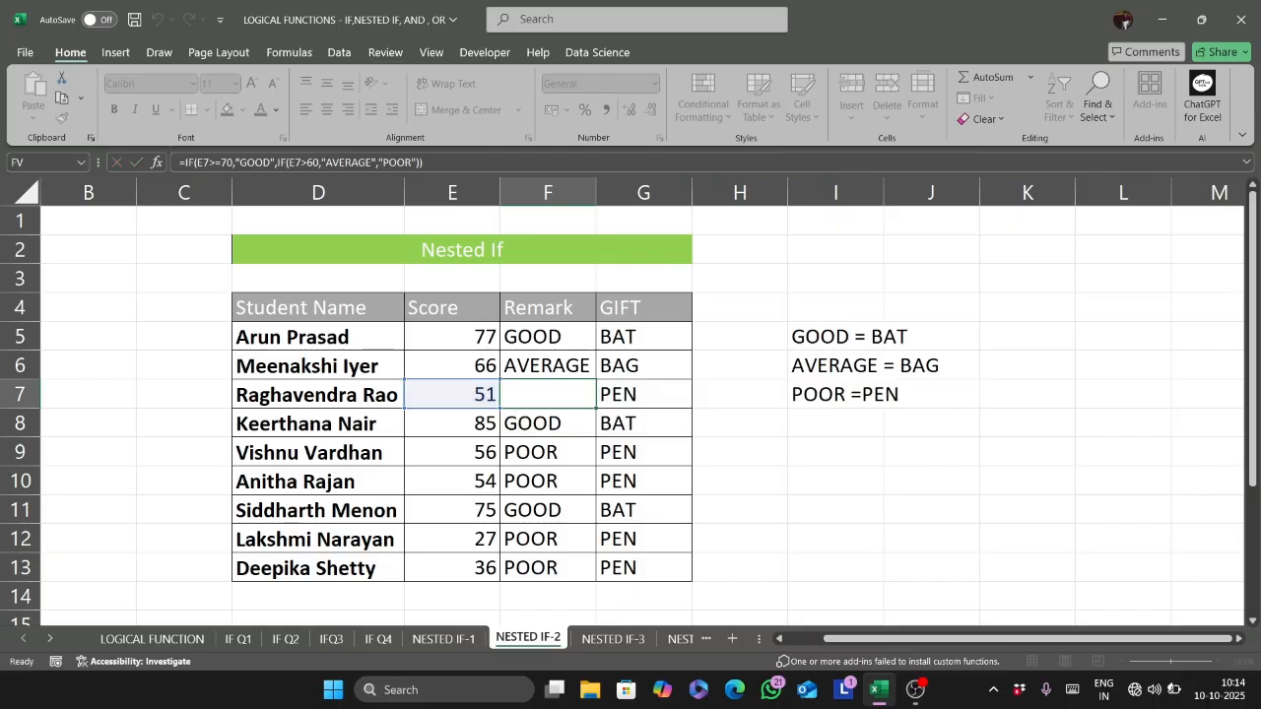
type("JSJCHSU")
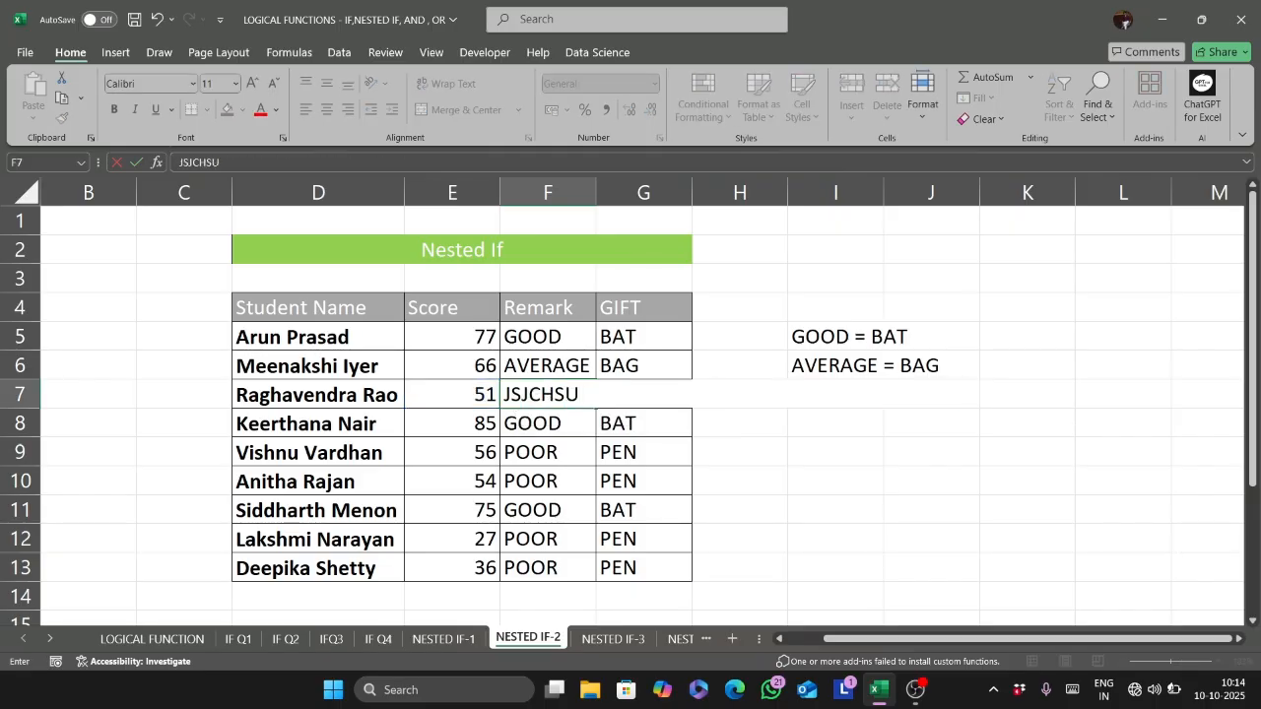
key("Return")
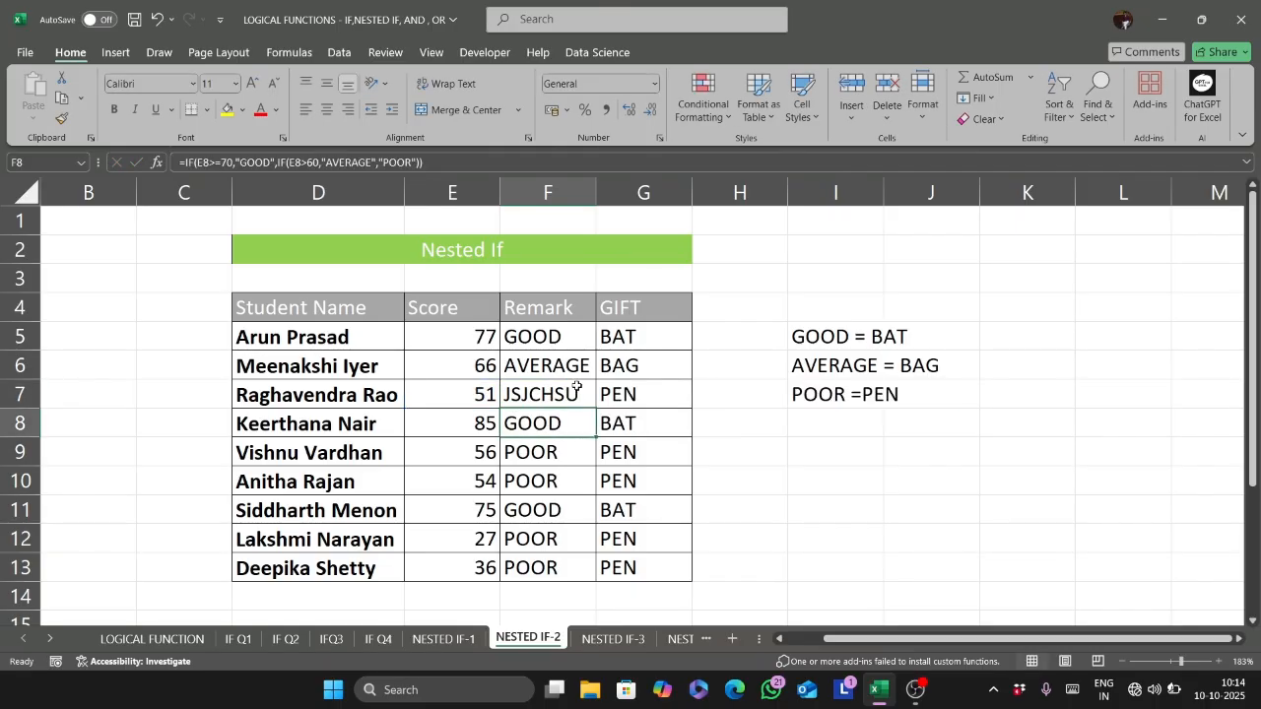
left_click(577, 386)
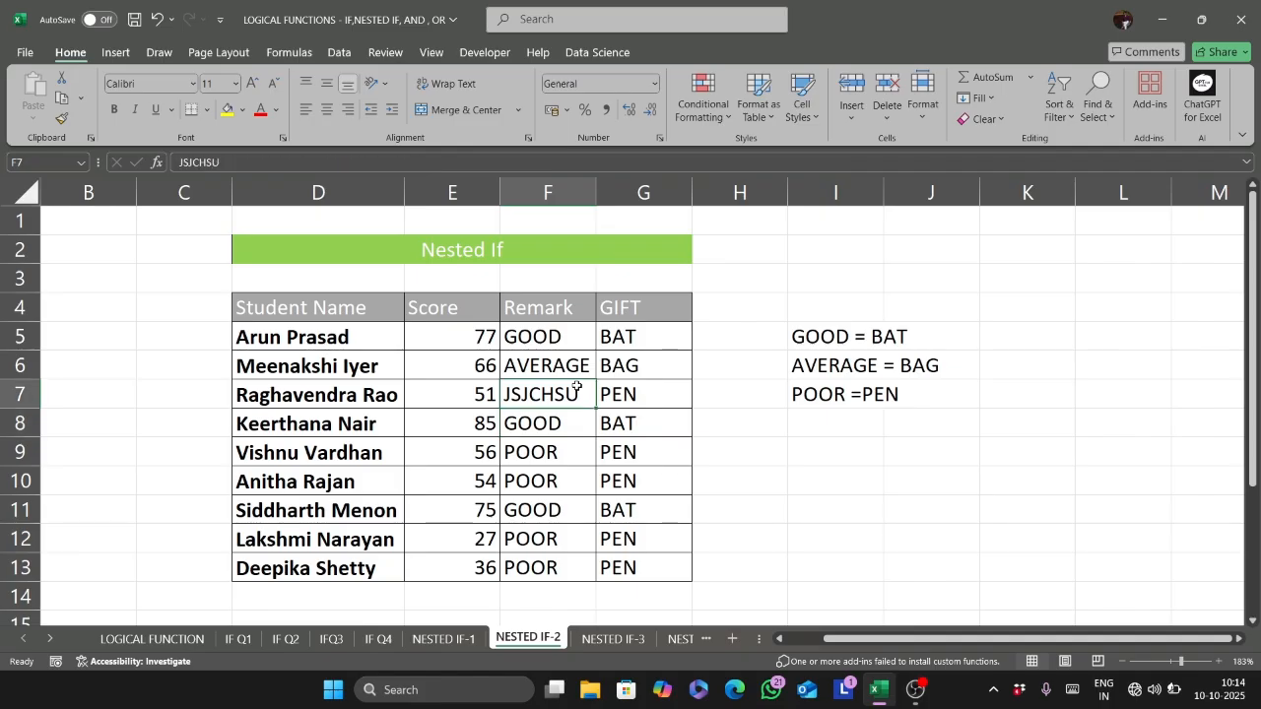
key("ctrl+z")
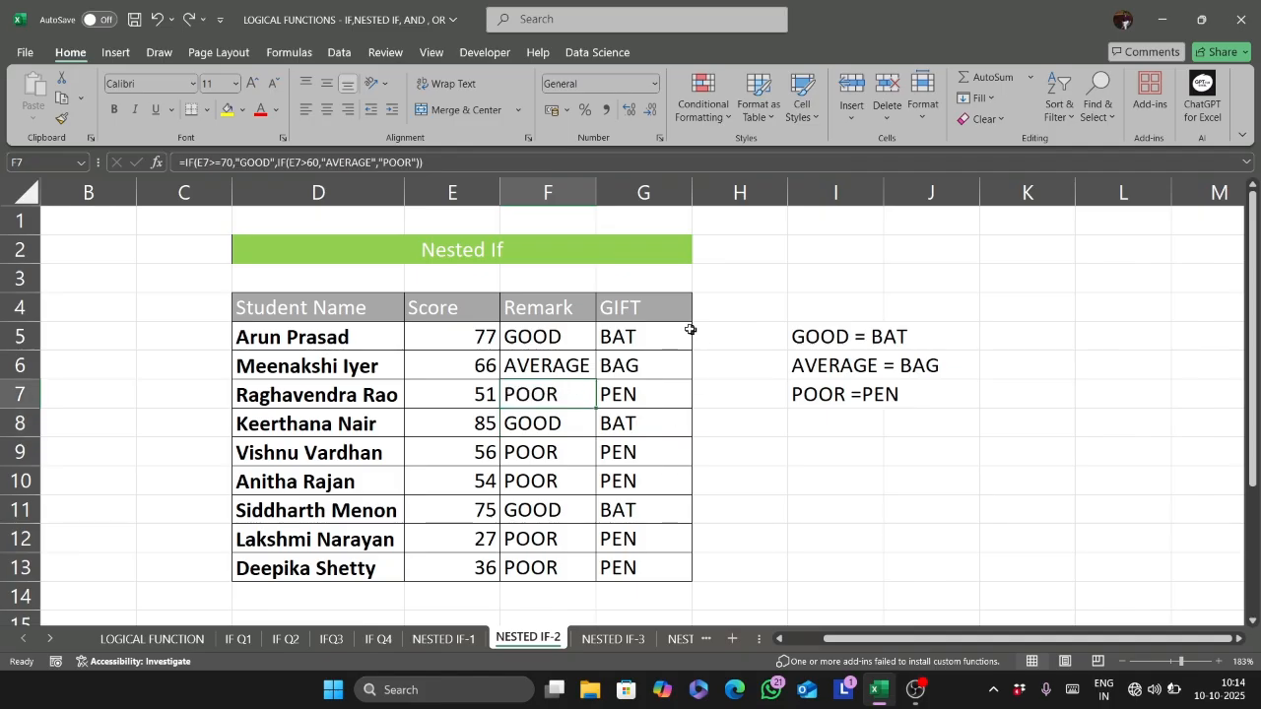
- Insert a third nested IF before "PEN" in the G5 formula, testing whether F5 equals "POOR"
left_click(657, 334)
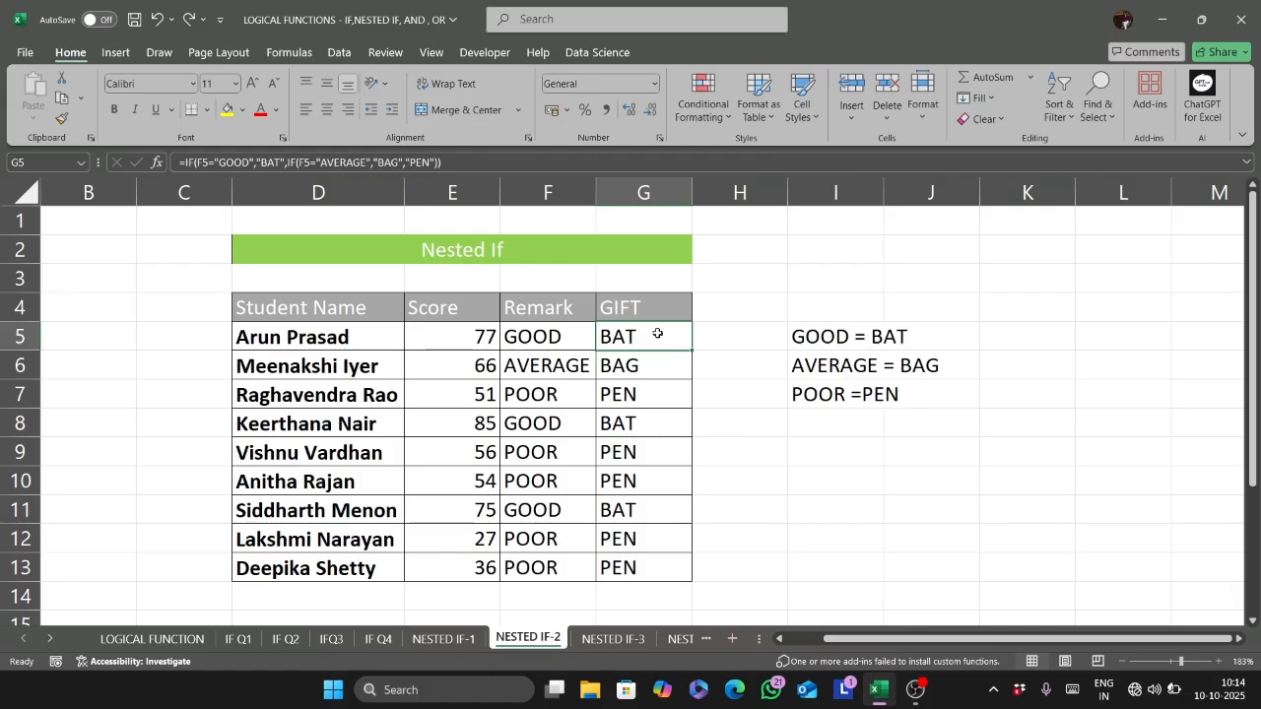
double_click(657, 334)
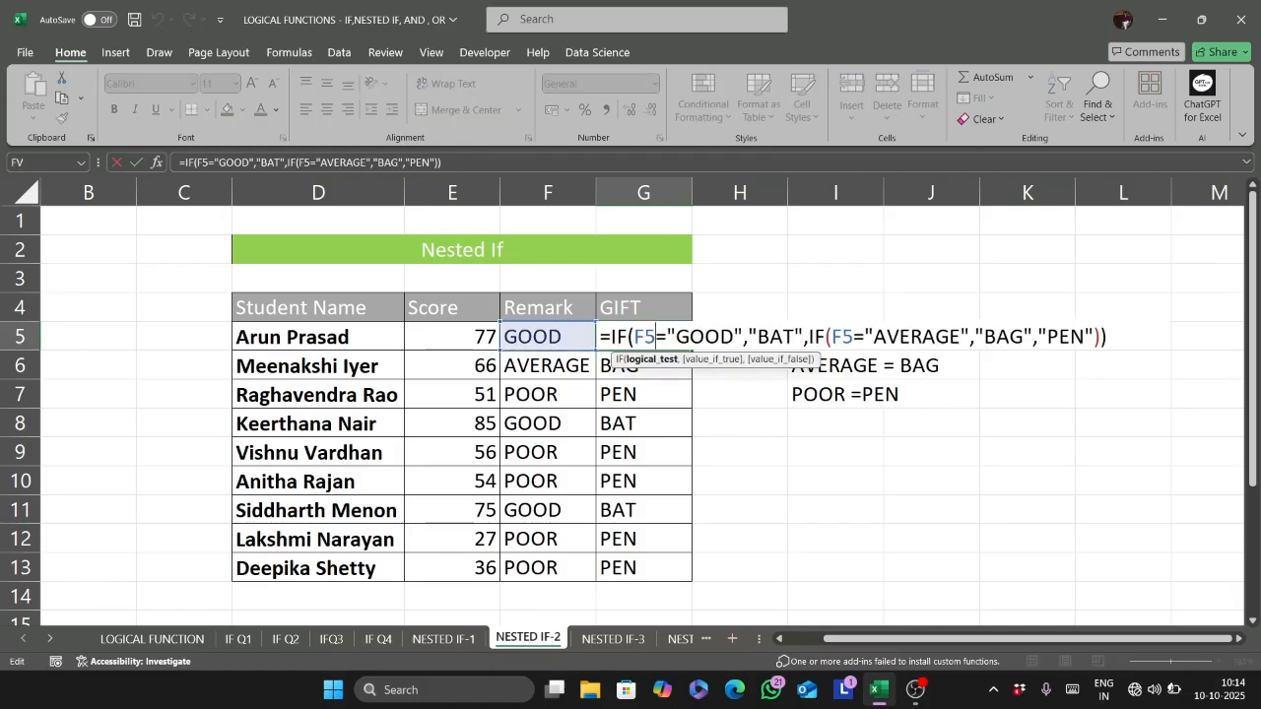
left_click(1037, 337)
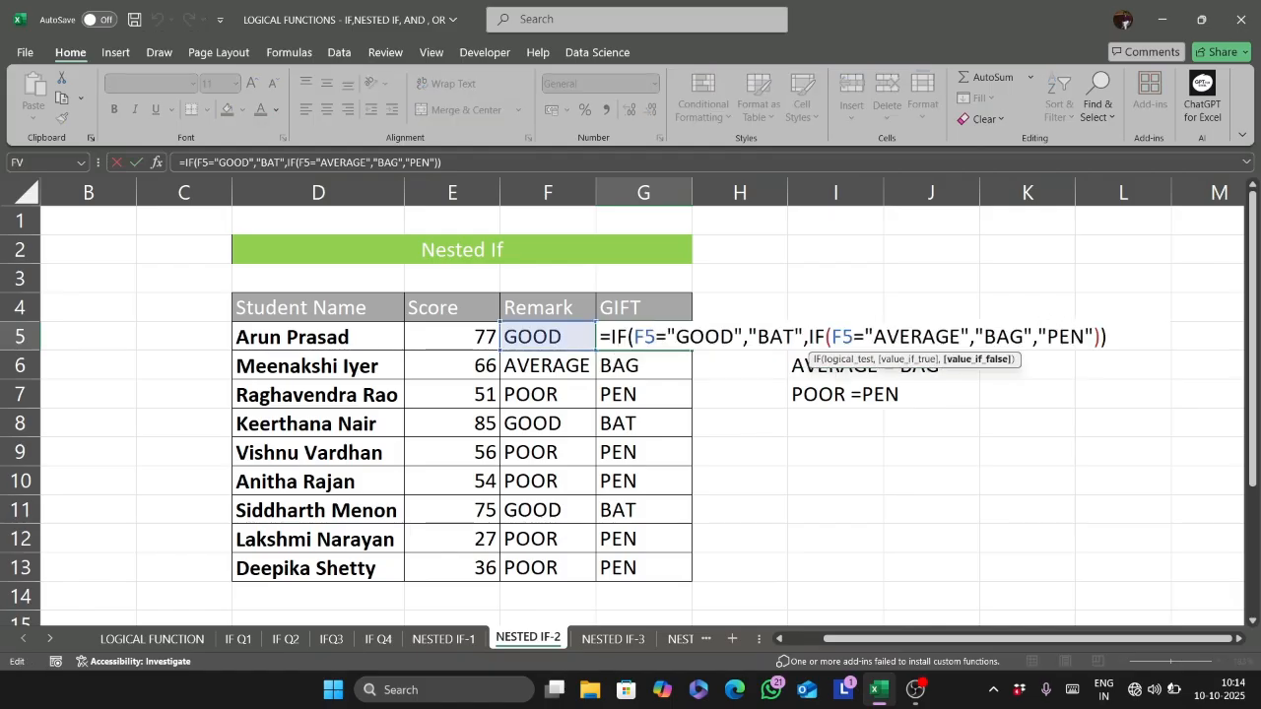
type("IF")
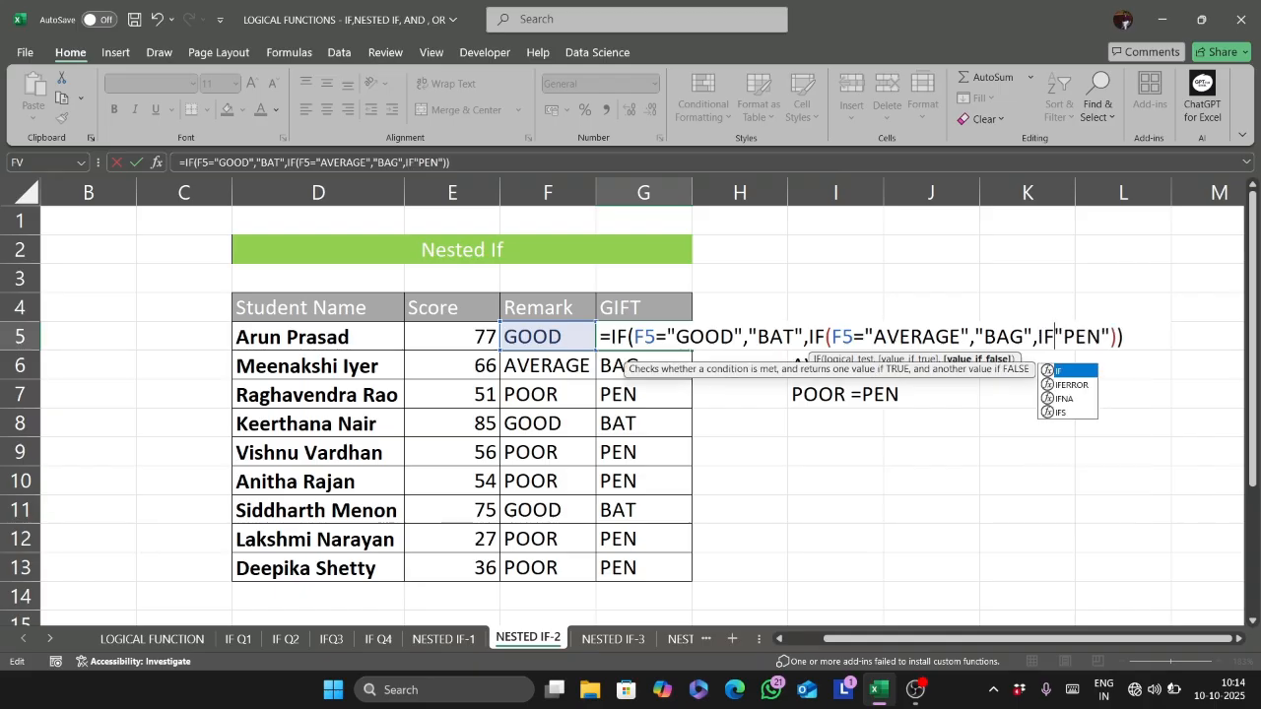
type("(")
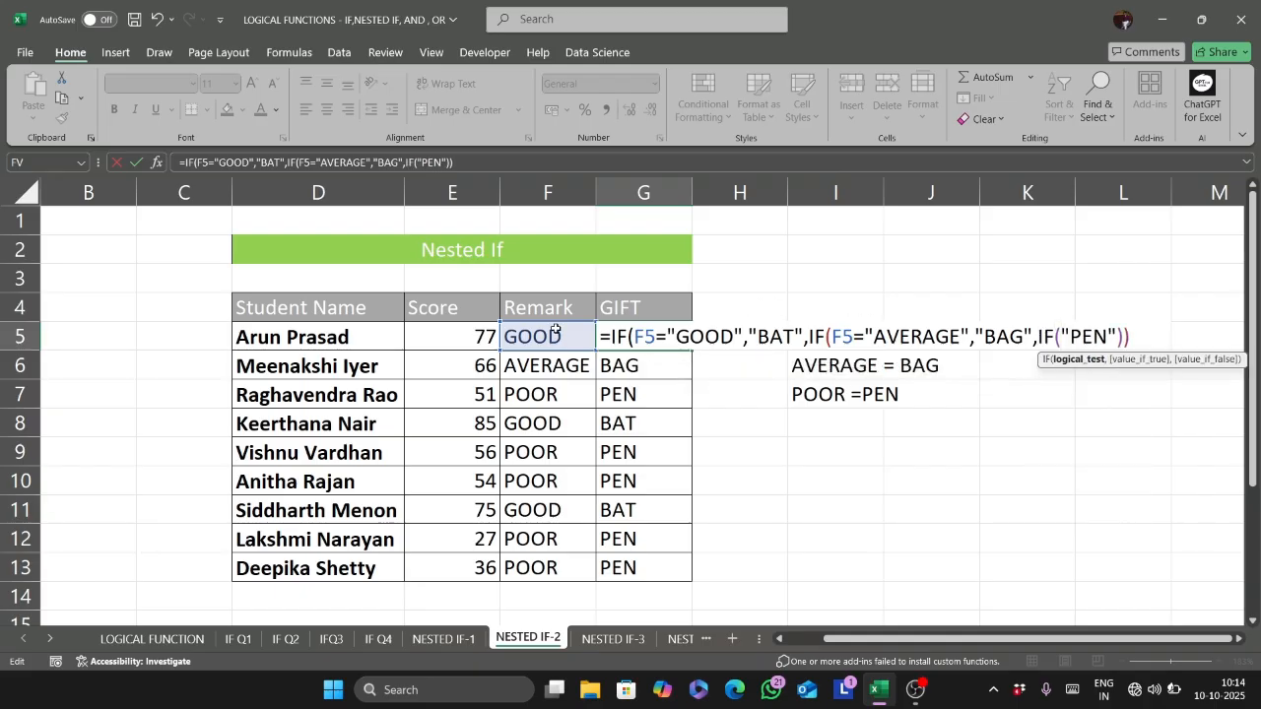
left_click(555, 331)
type("=\"")
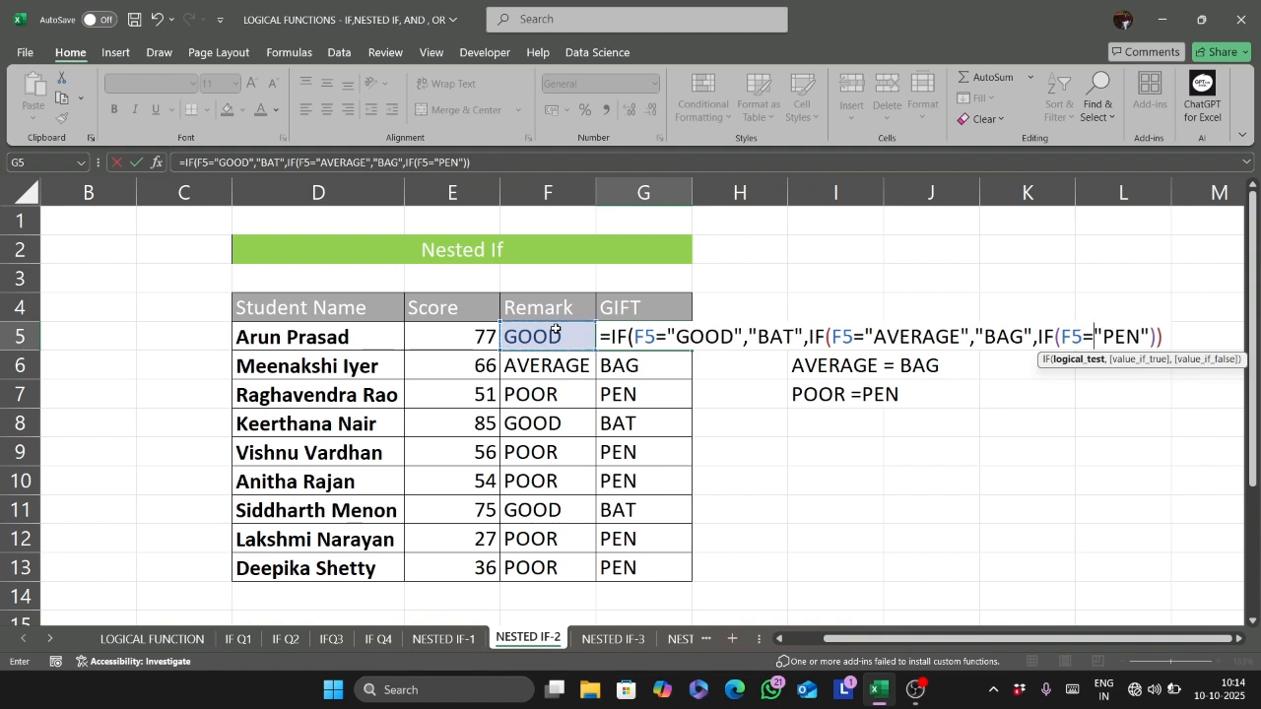
type("POOR")
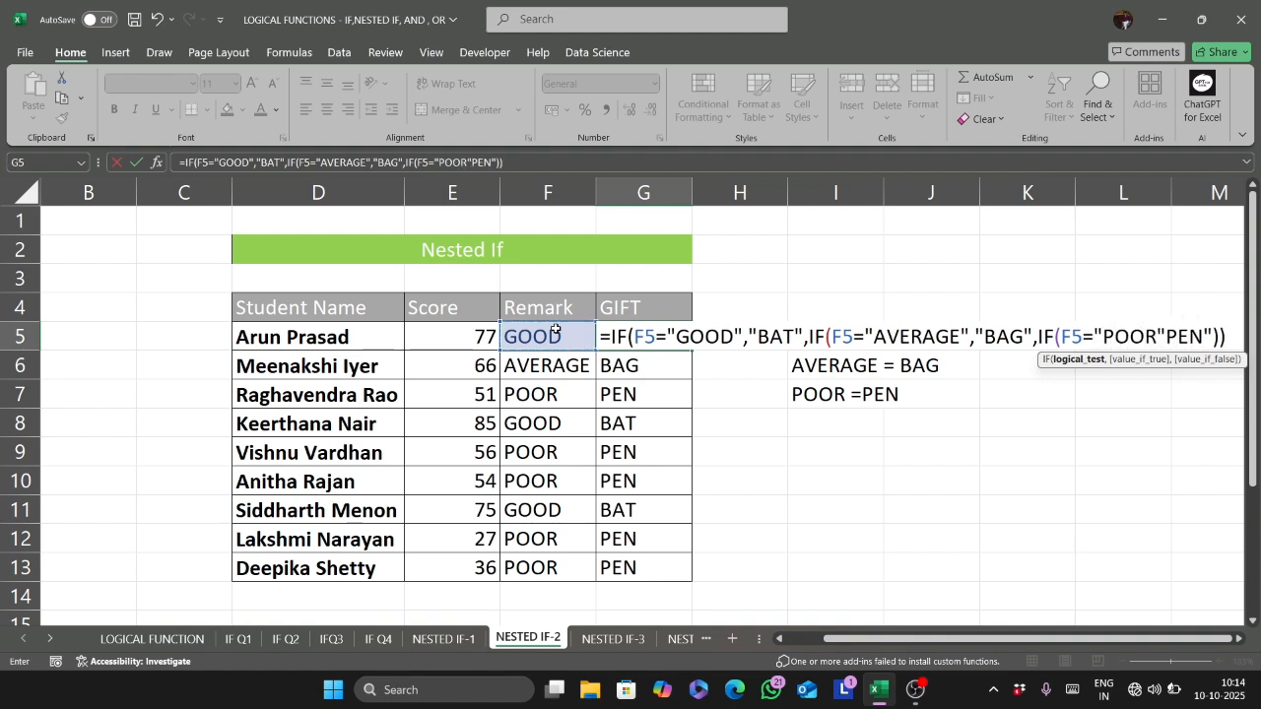
type("\"")
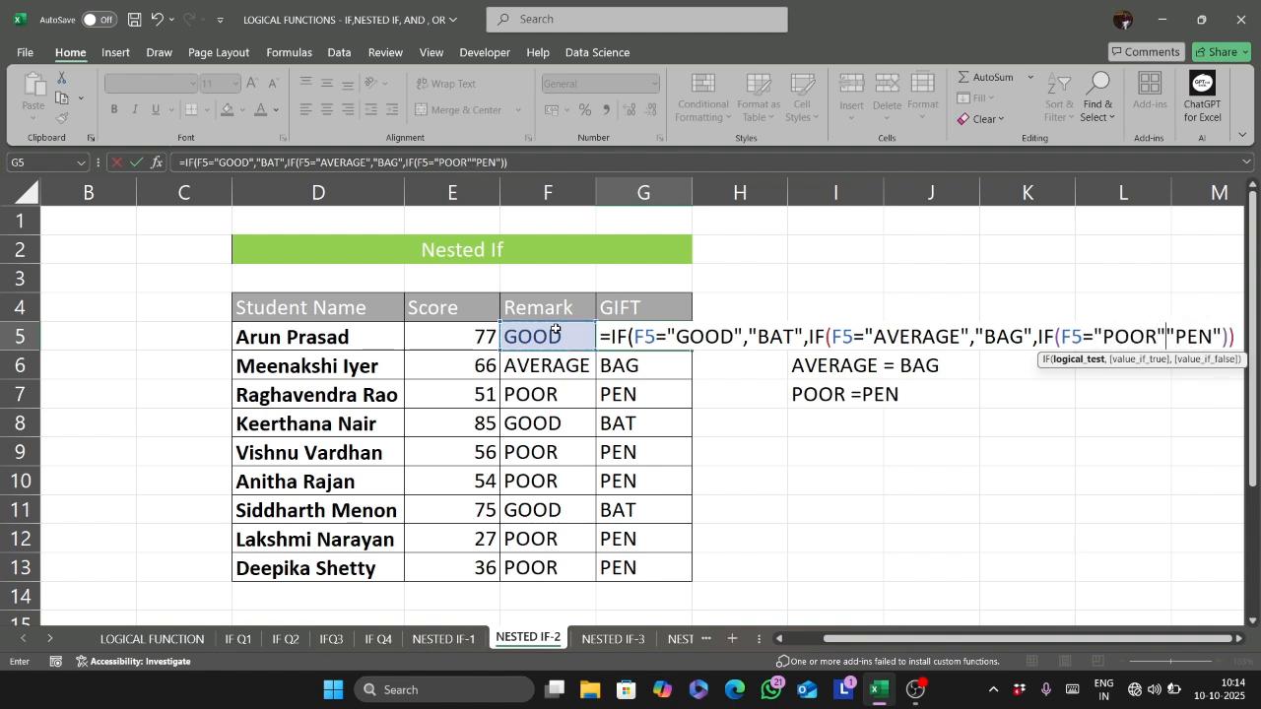
type(",")
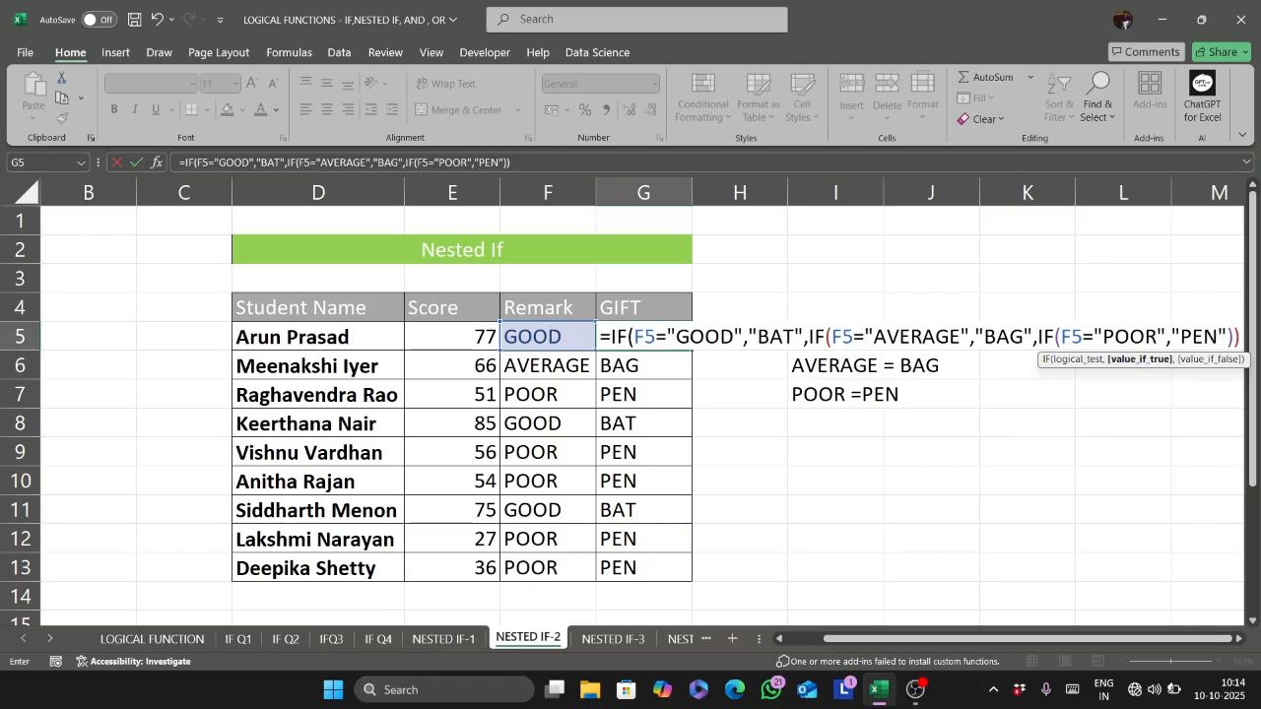
- Add "N/A" as the final false value of the G5 formula and fill the formula down to G13
left_click(1227, 337)
type(",\"N")
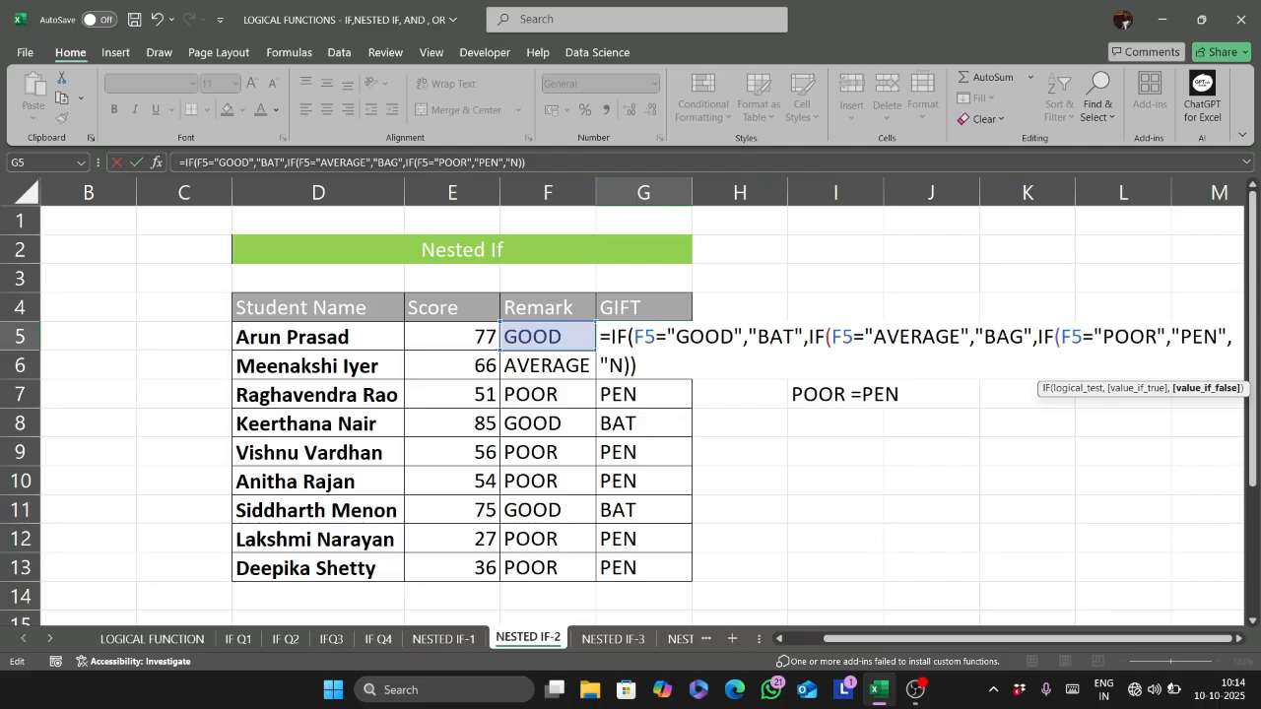
type("/A\"")
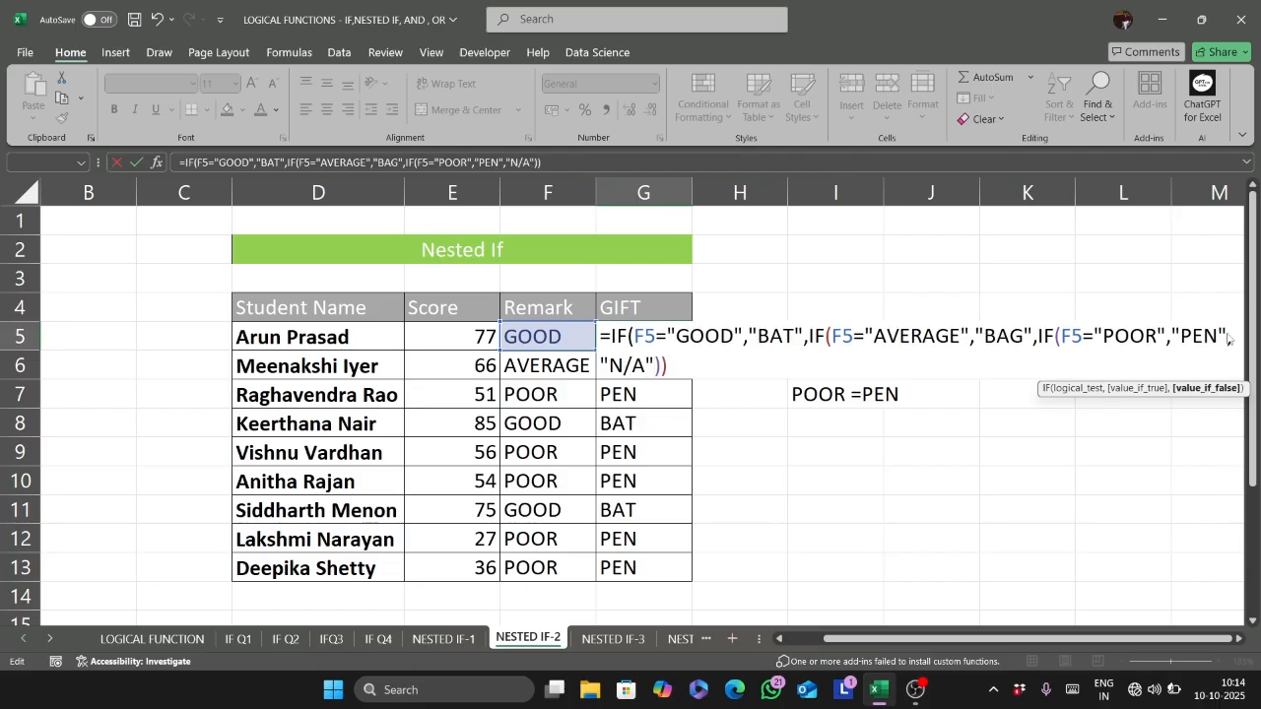
key("Return")
key("Return")
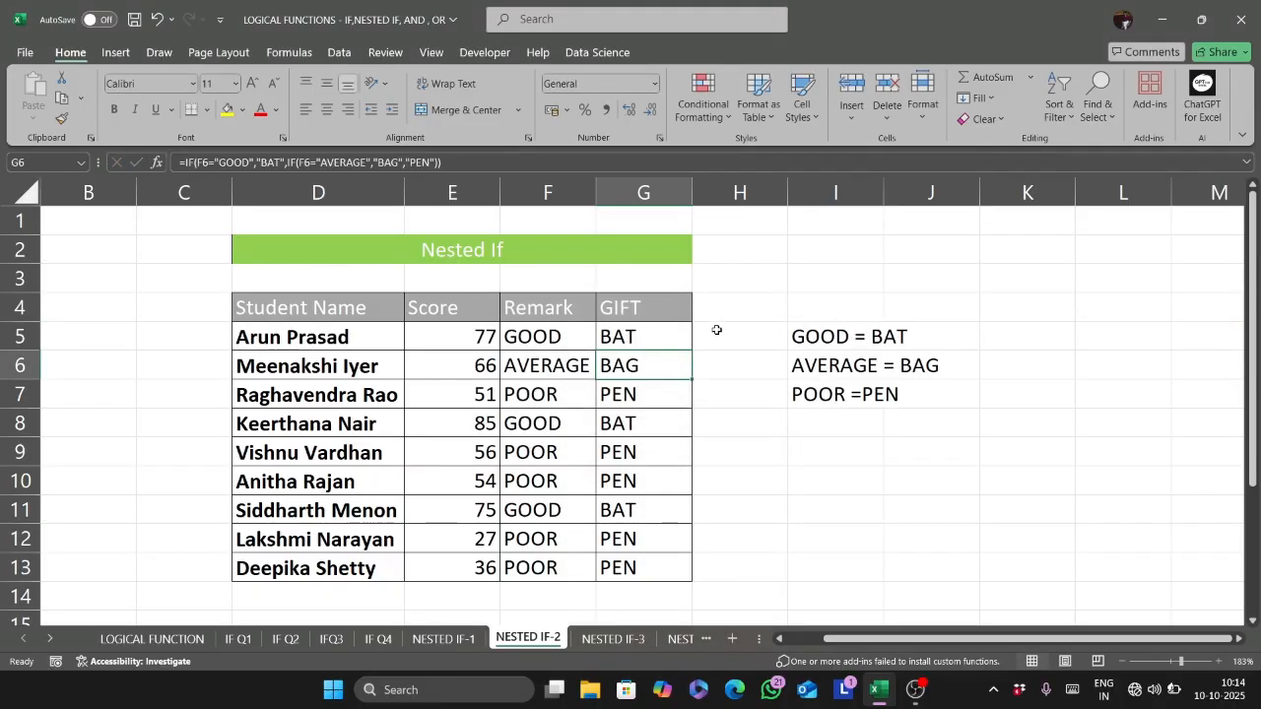
left_click(641, 328)
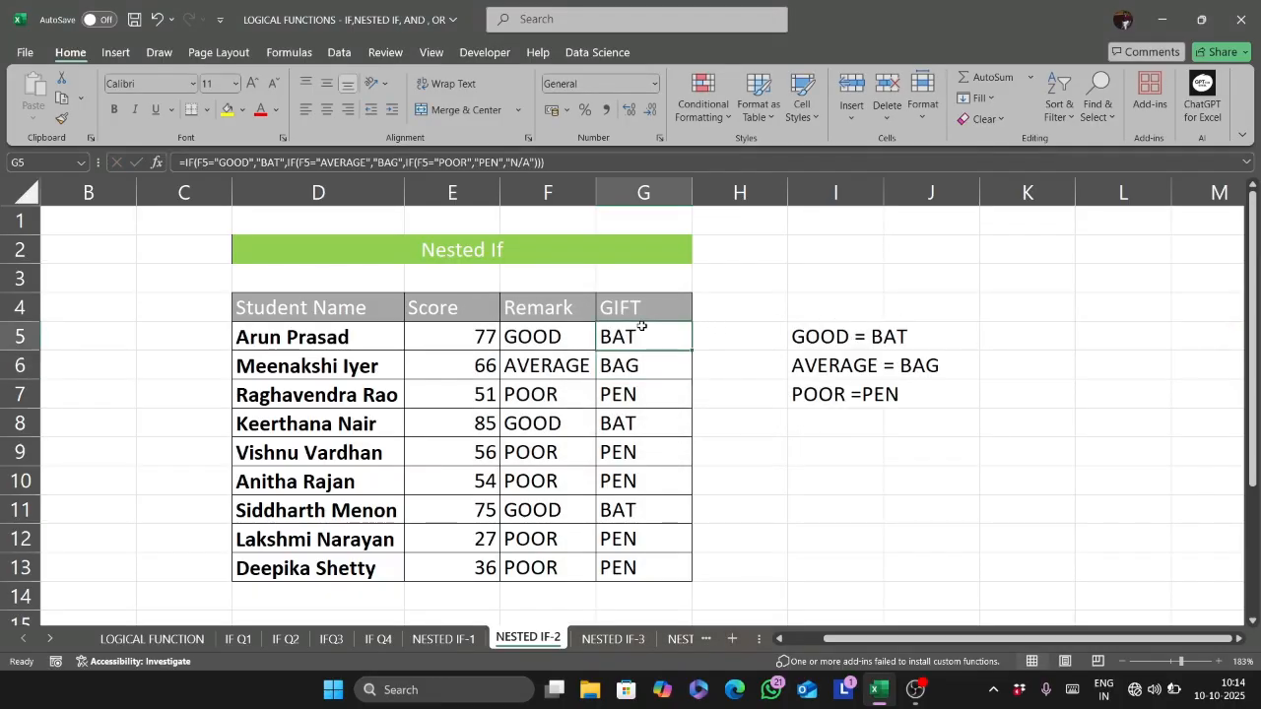
double_click(690, 351)
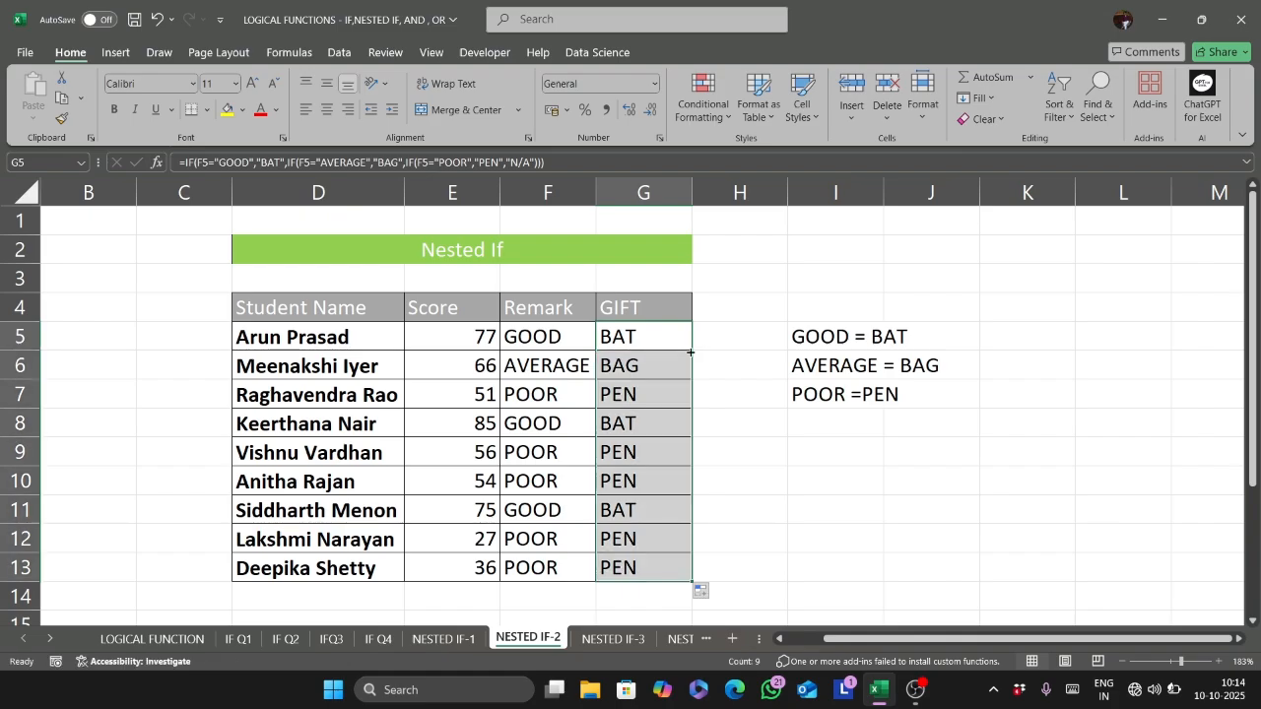
- Overwrite the remark in F7 with "JCDBHBD" to test the extended gift formula, and undo the entry
double_click(528, 398)
key("Escape")
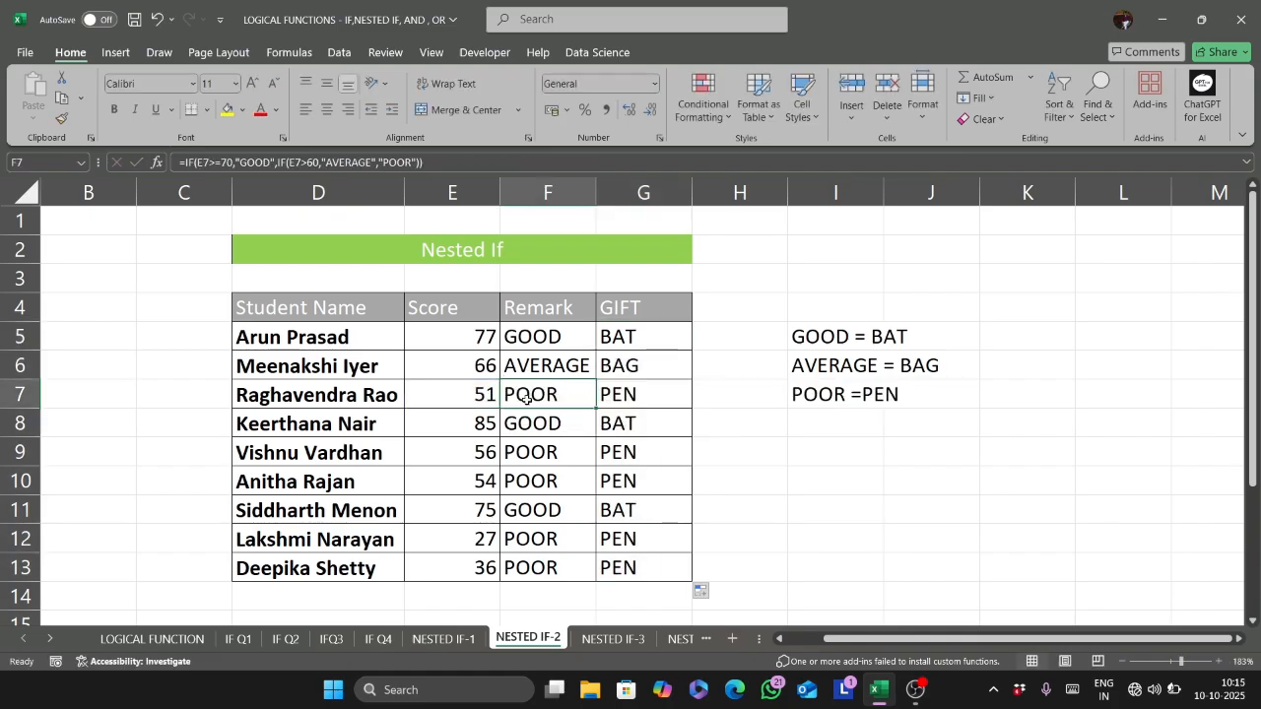
double_click(526, 398)
key("ctrl+a")
type("JCDBHBD")
key("Return")
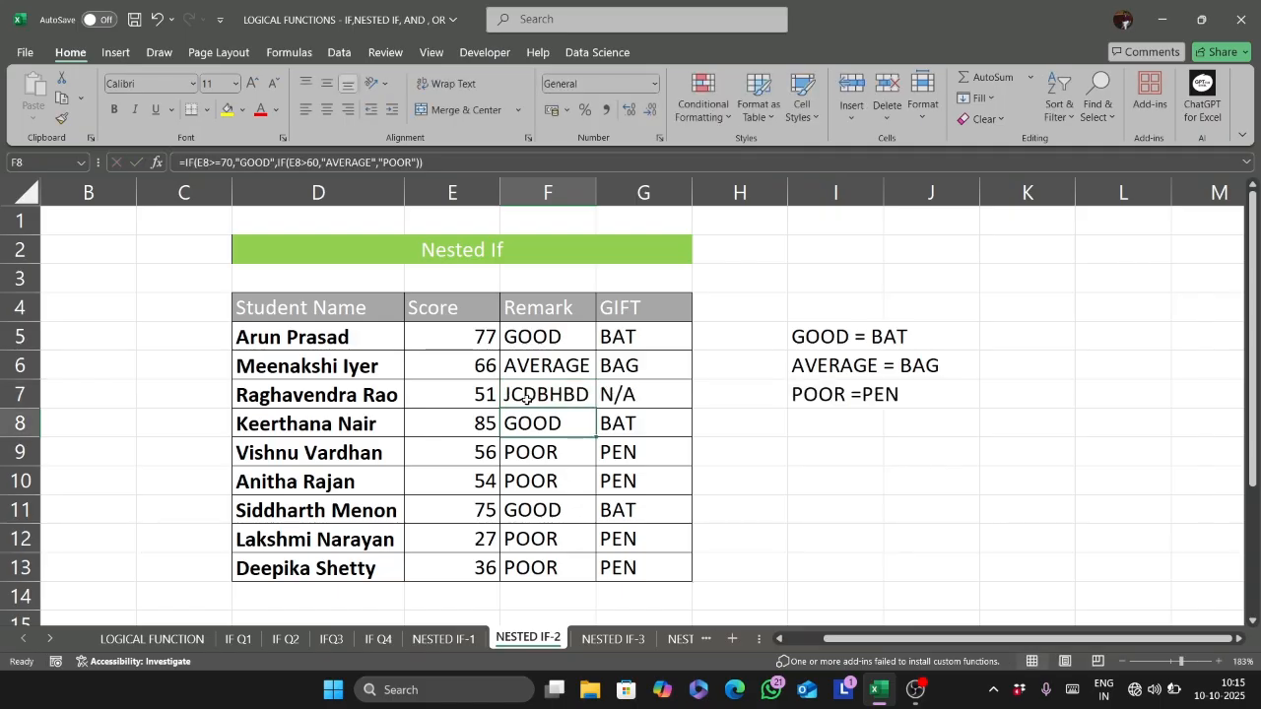
left_click(527, 398)
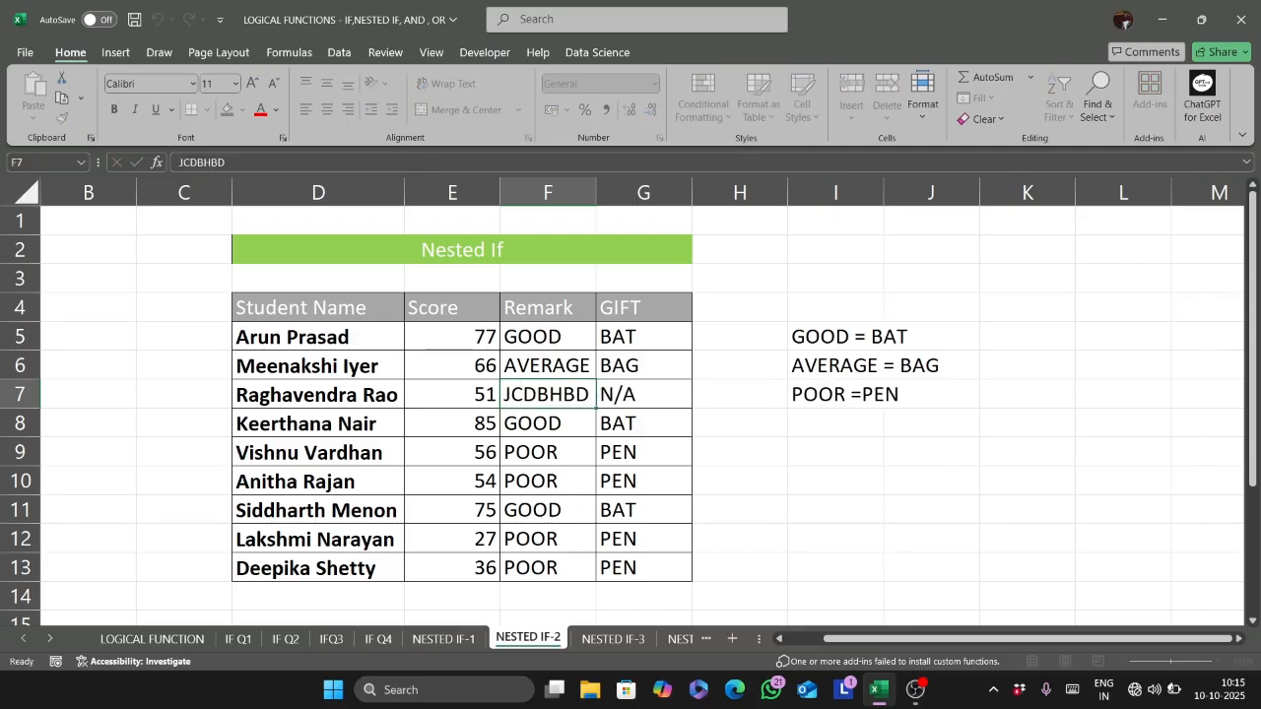
key("ctrl+z")
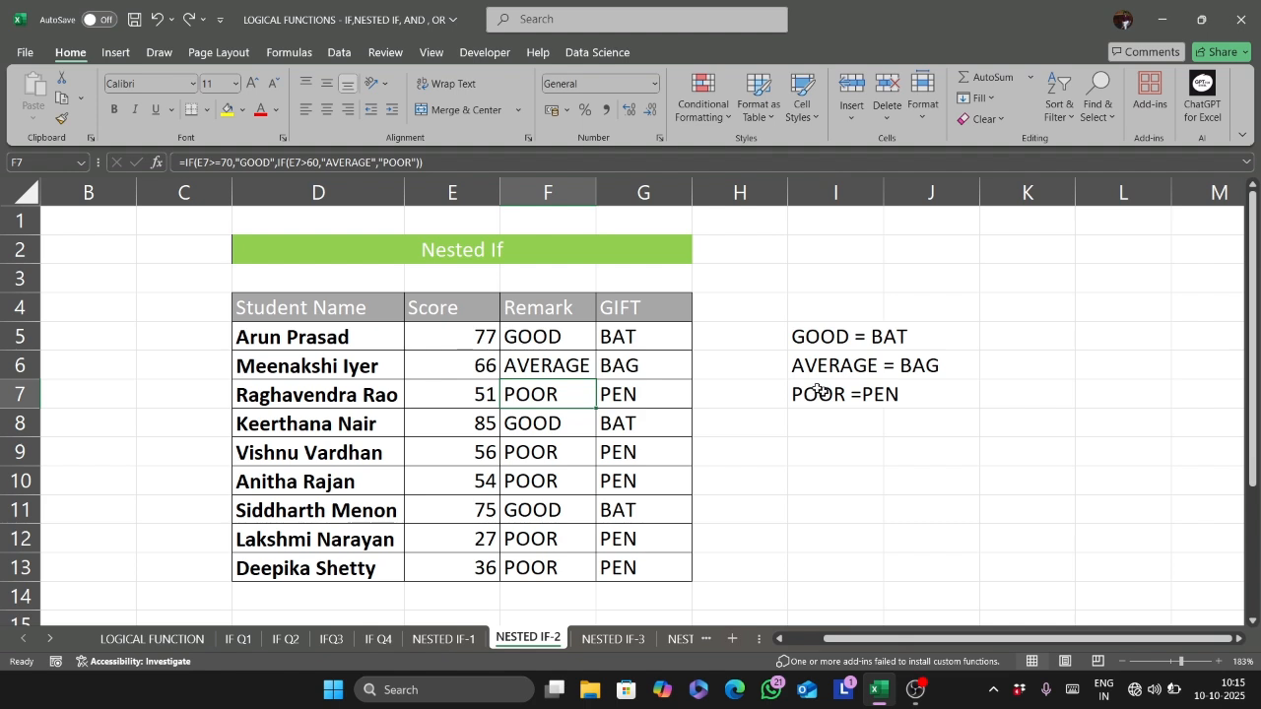
- Display the G5 formula as text in H3 with FORMULATEXT
left_click(771, 382)
left_click(724, 269)
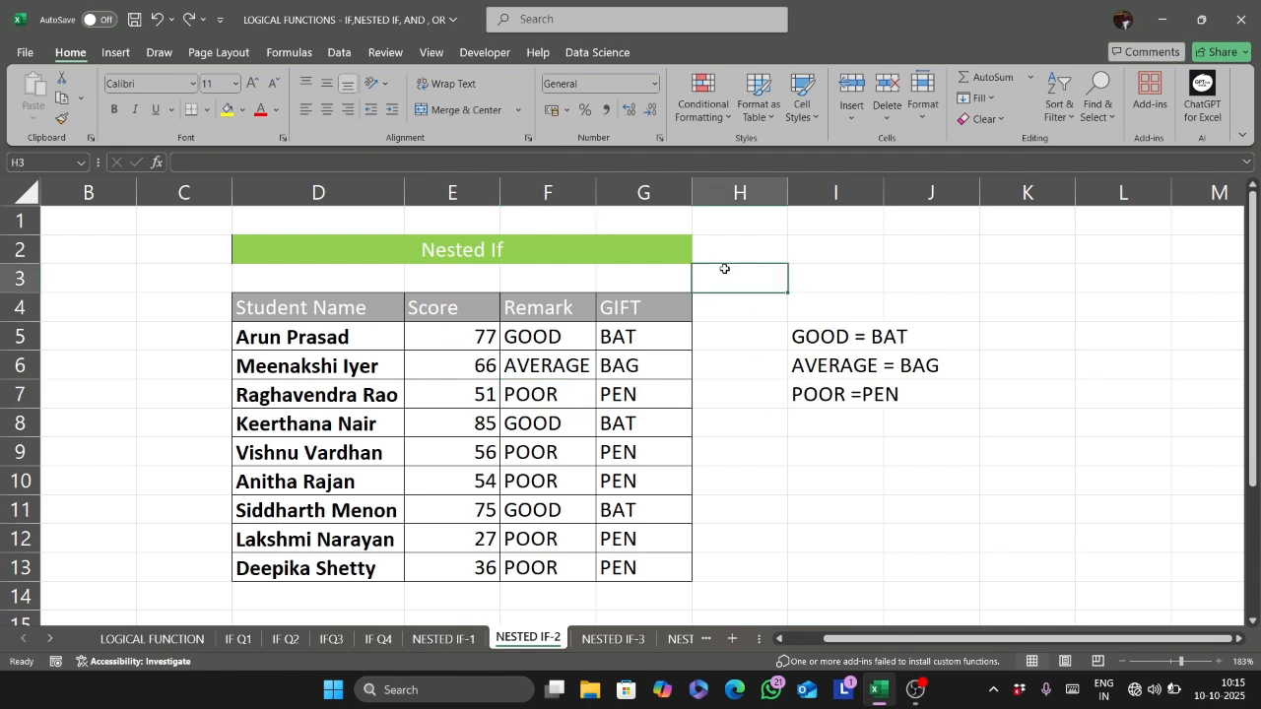
type("=FORMU")
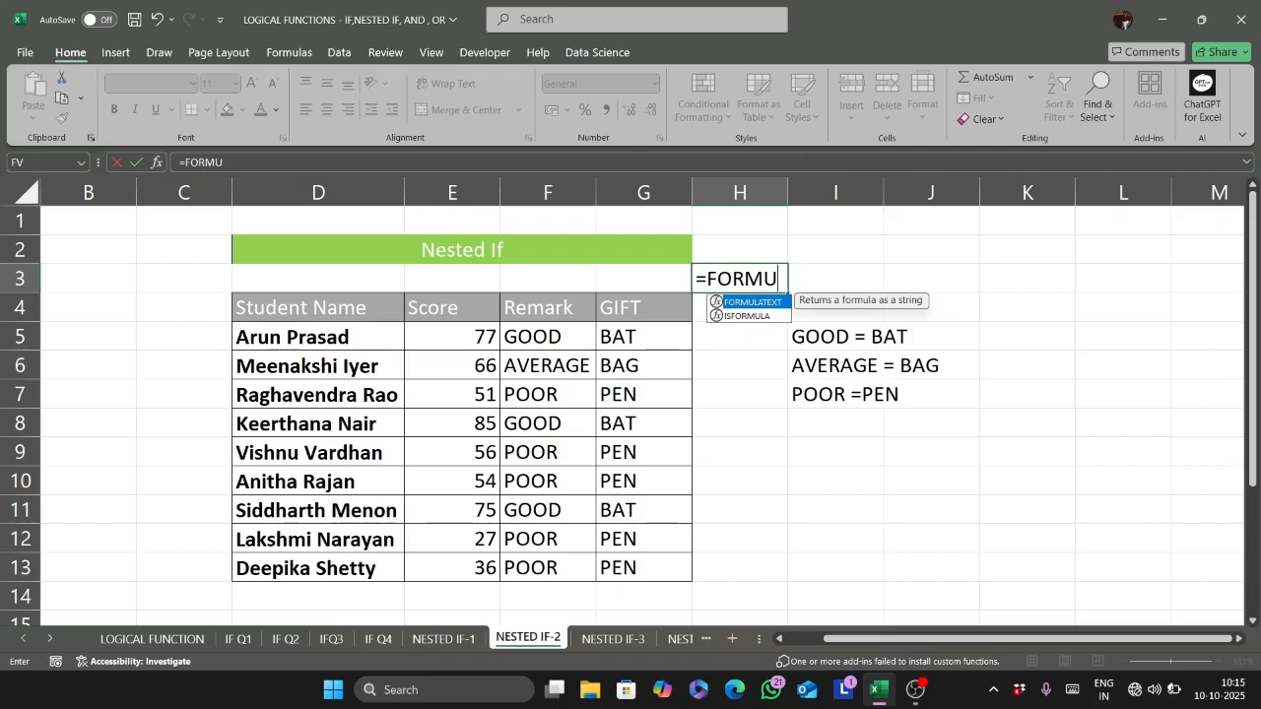
key("Tab")
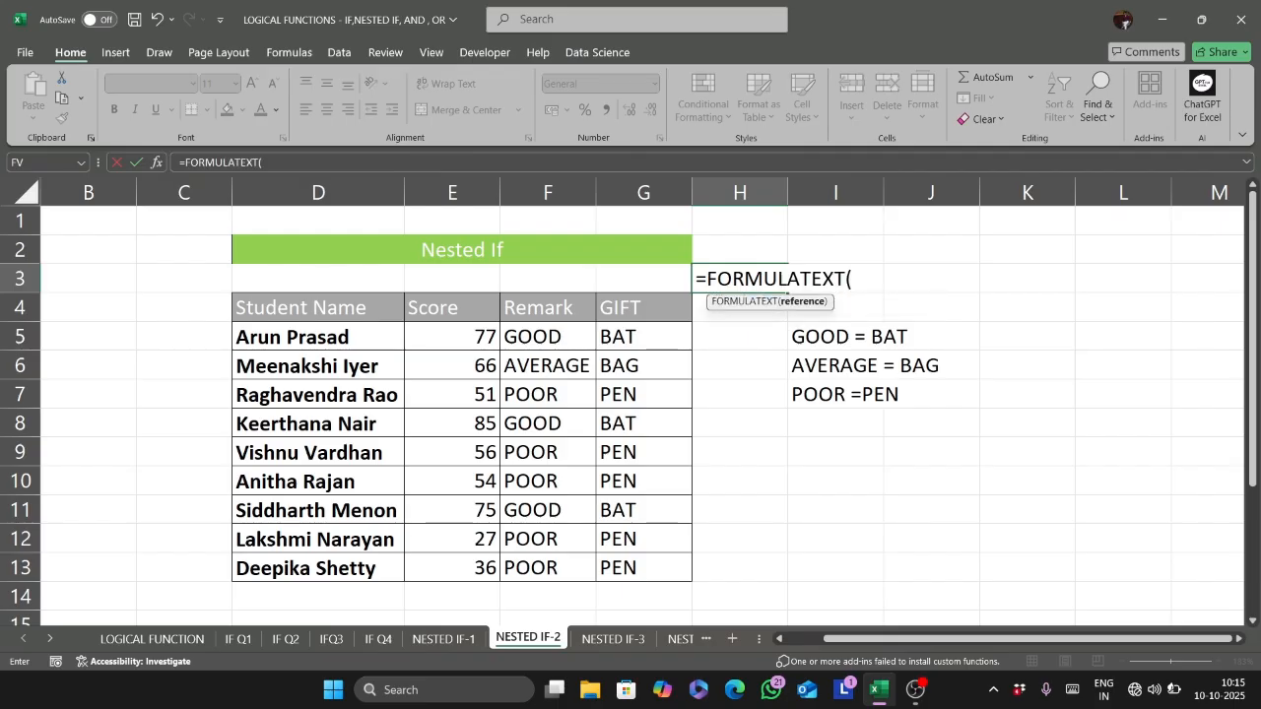
left_click(632, 335)
type(")")
key("Return")
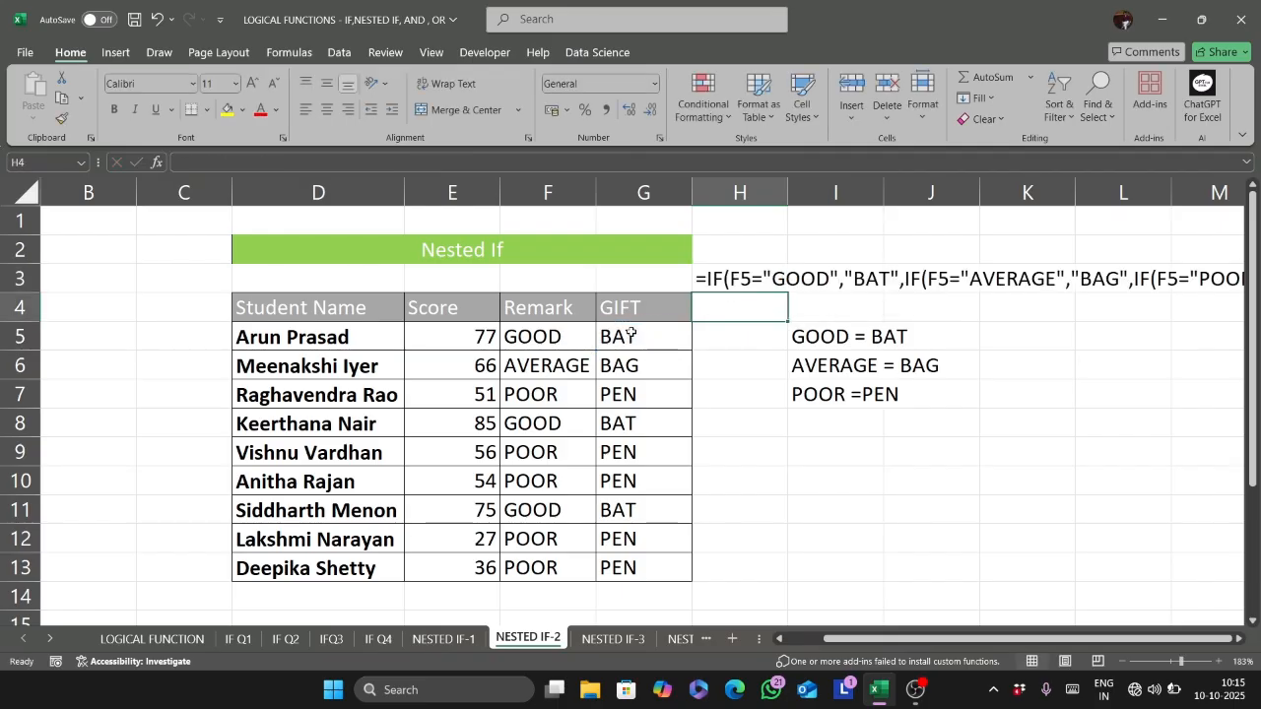
scroll(631, 335, "right", 2)
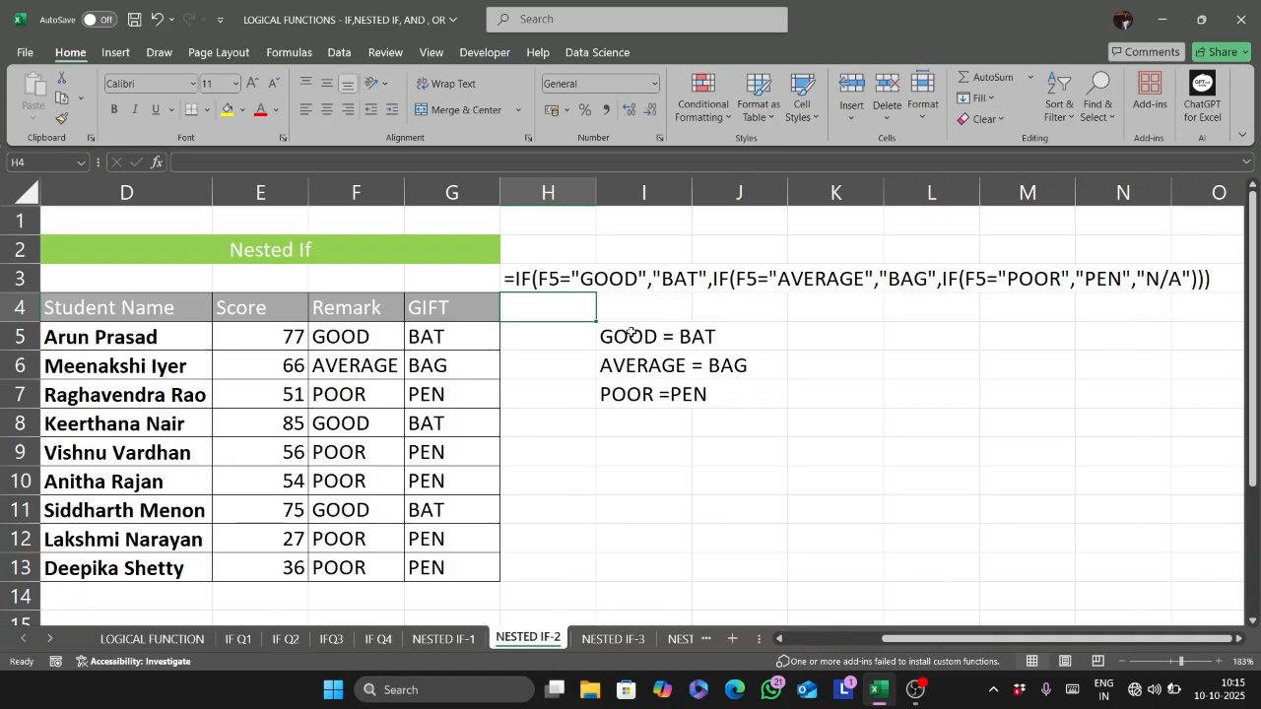
- On the NESTED IF-3 sheet, start an IF formula in F5 that tests E5>=30000 and returns "MANAGER" when true
key("ctrl+Page_Down")
scroll(778, 321, "up", 2, "ctrl")
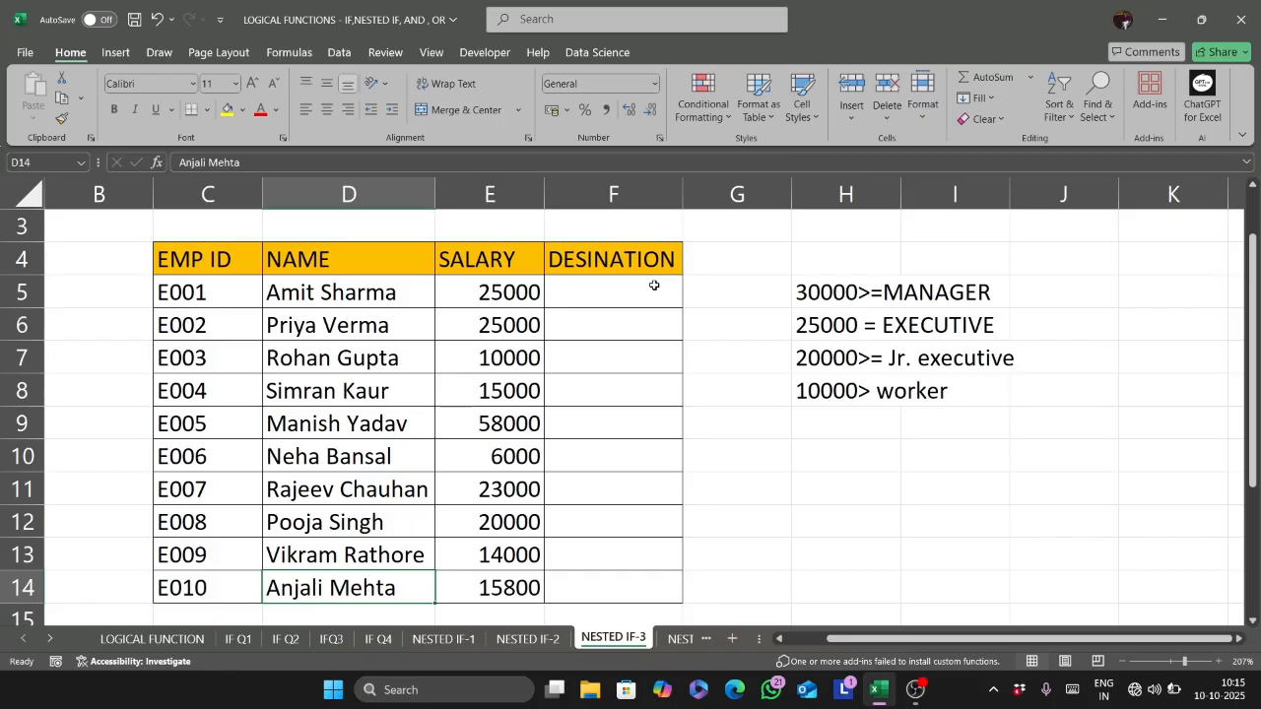
type("=")
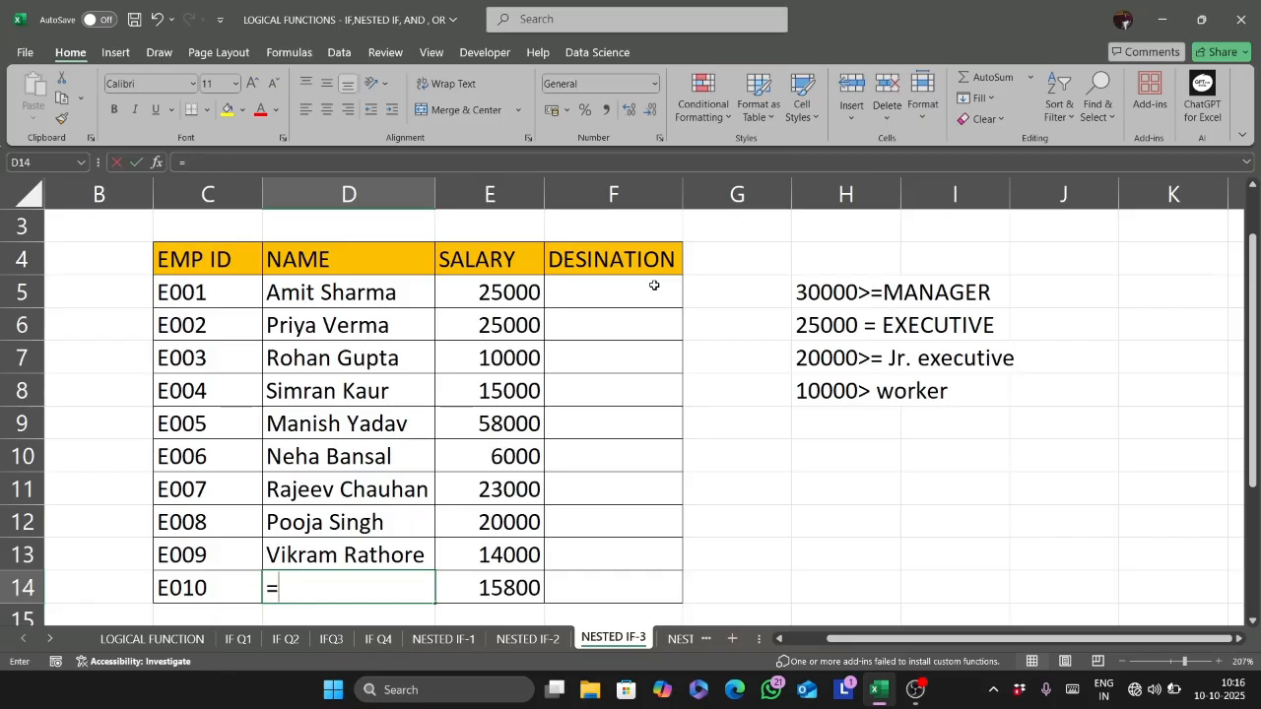
key("Escape")
left_click(654, 285)
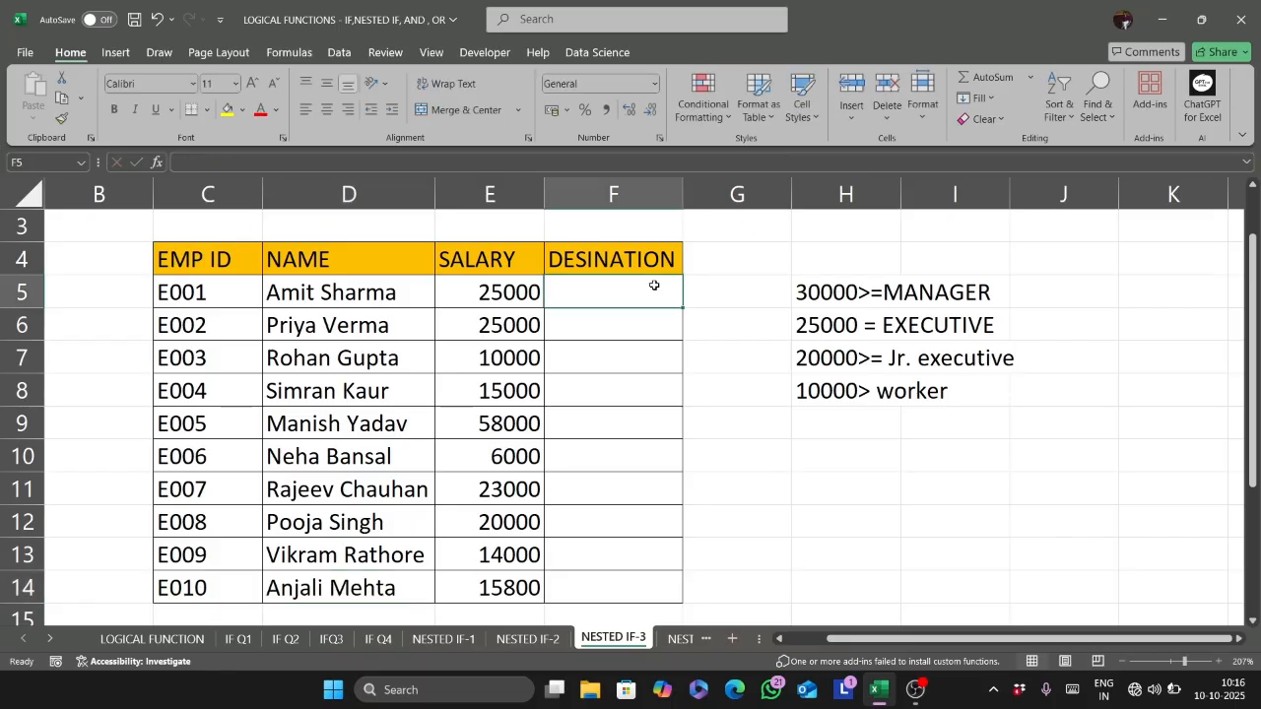
type("=IF(")
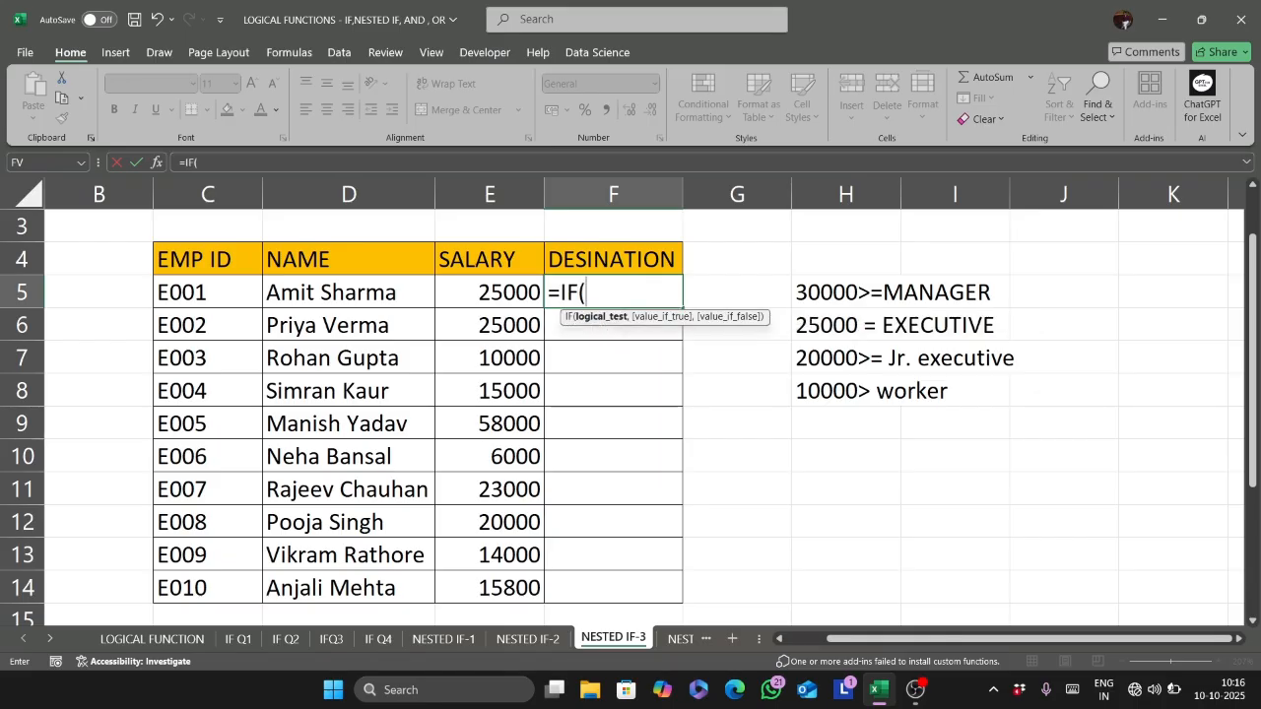
left_click(453, 290)
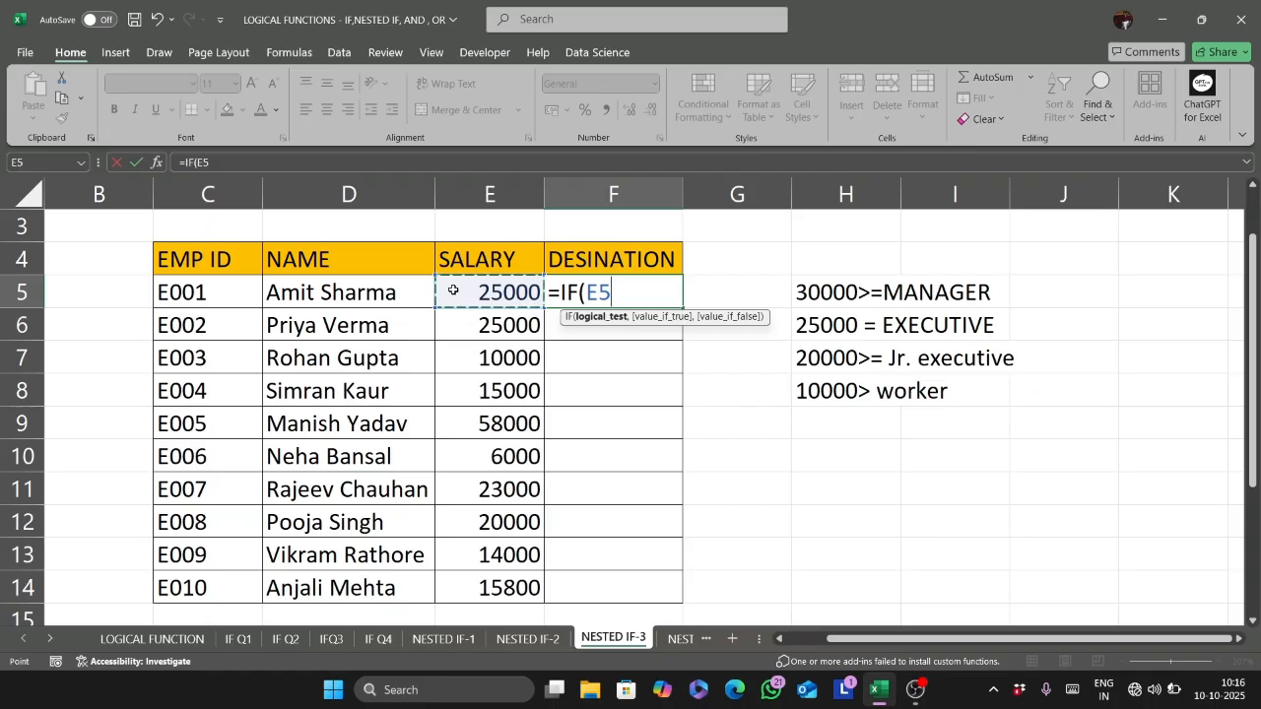
type(">=30000")
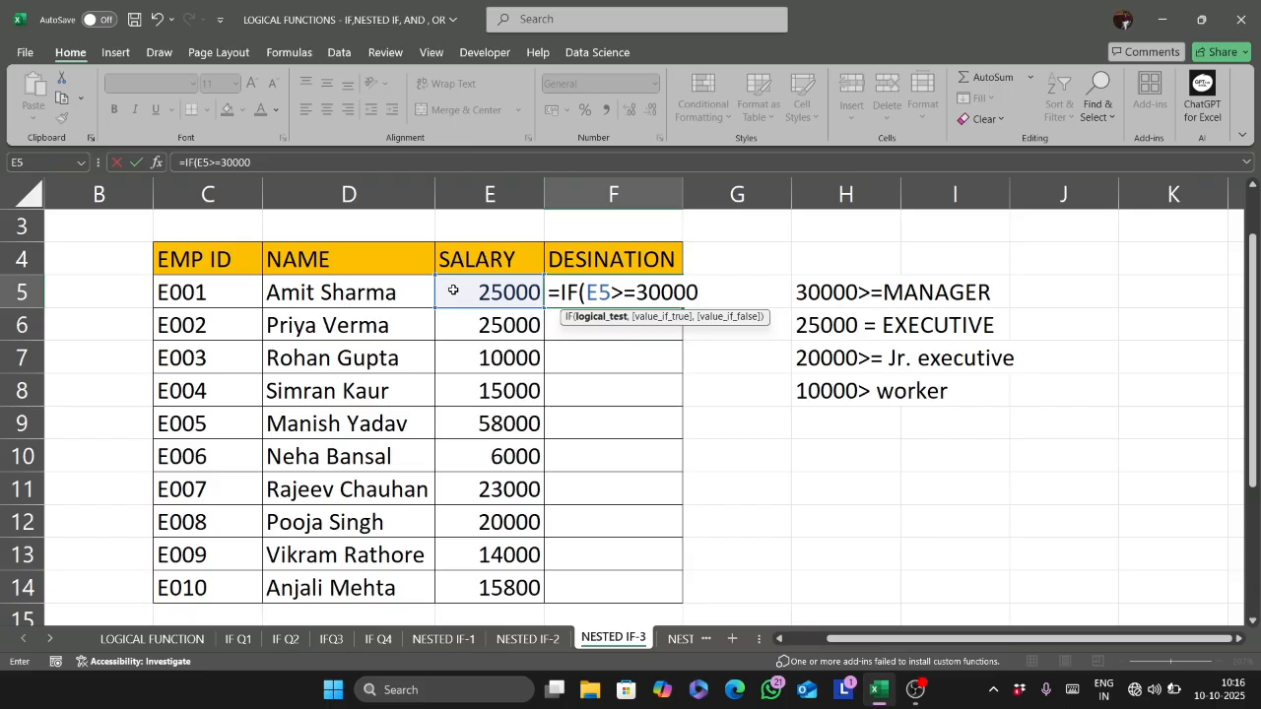
type(",")
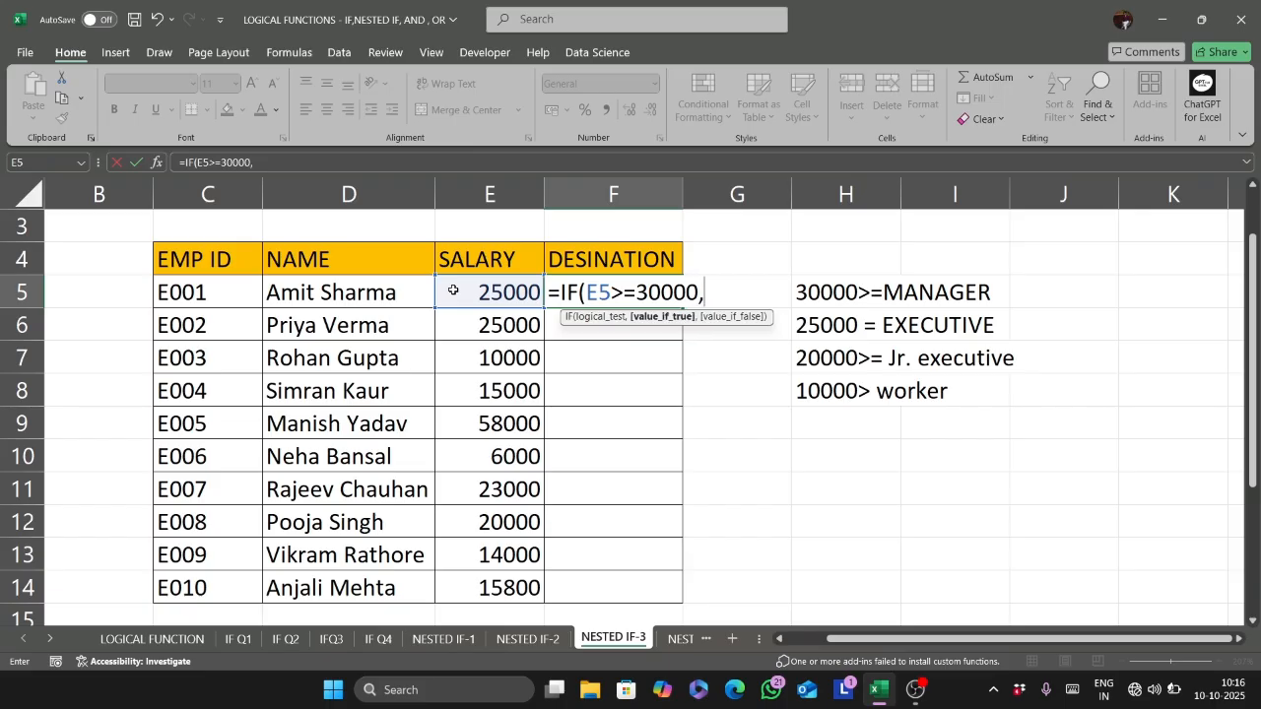
type("\"MANAGER")
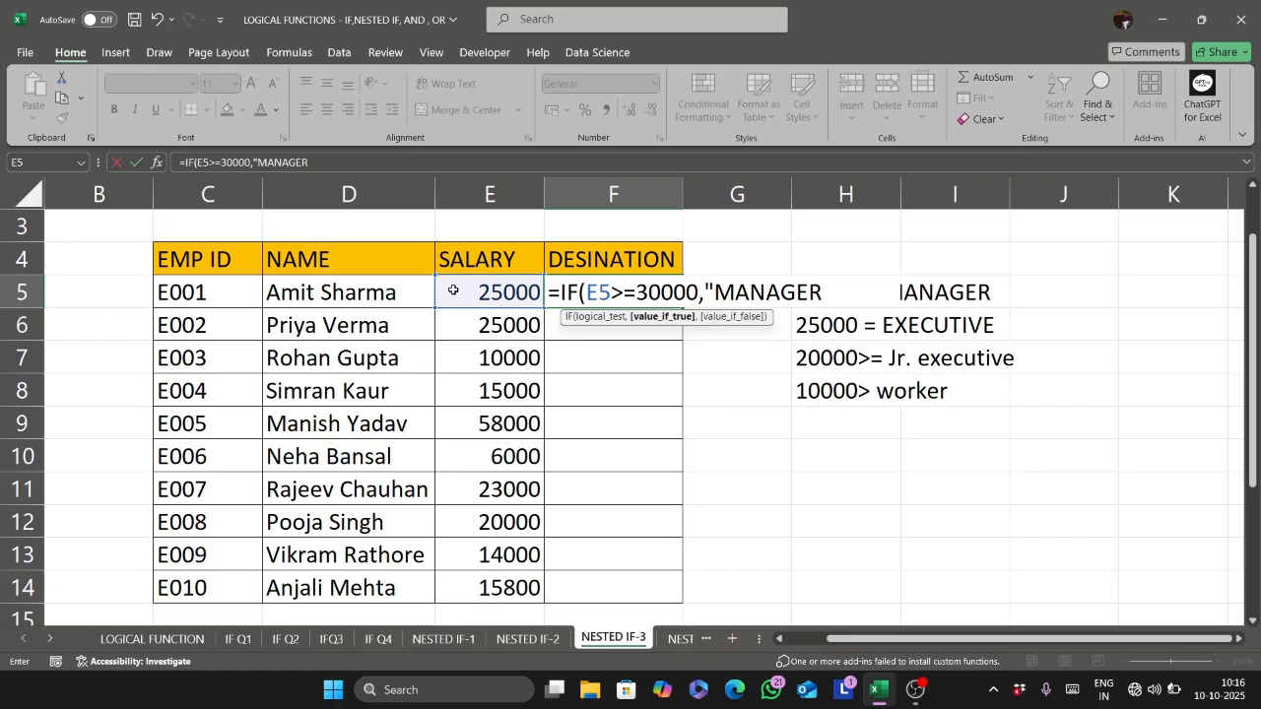
type("\",")
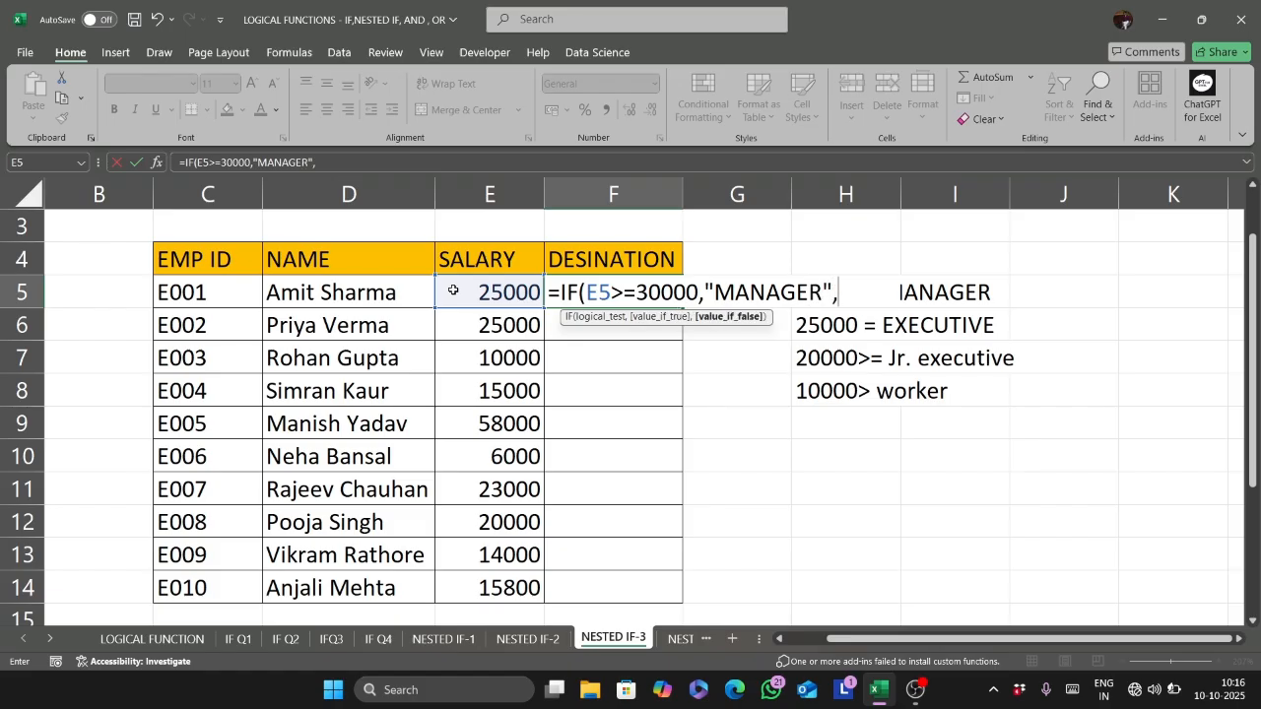
type("IF(")
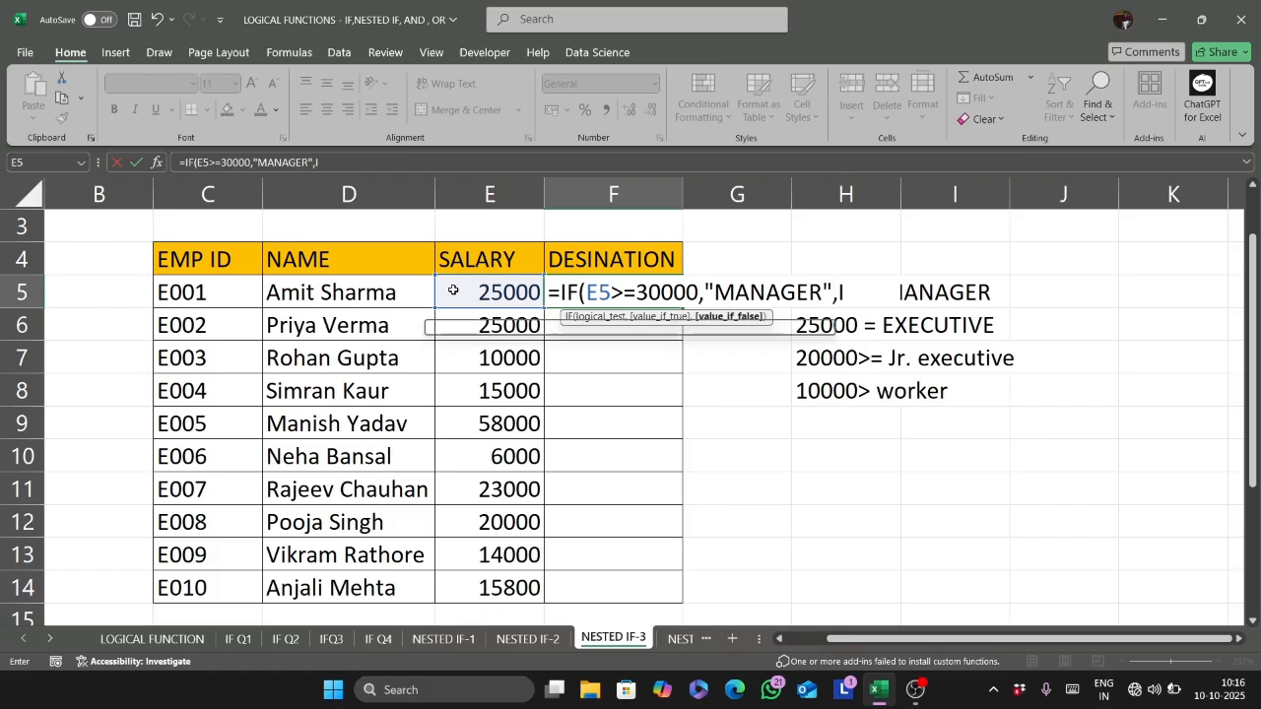
- Nest a second IF in the F5 formula that tests E5=25000 and returns "EXECUTIVE" when true
left_click(453, 290)
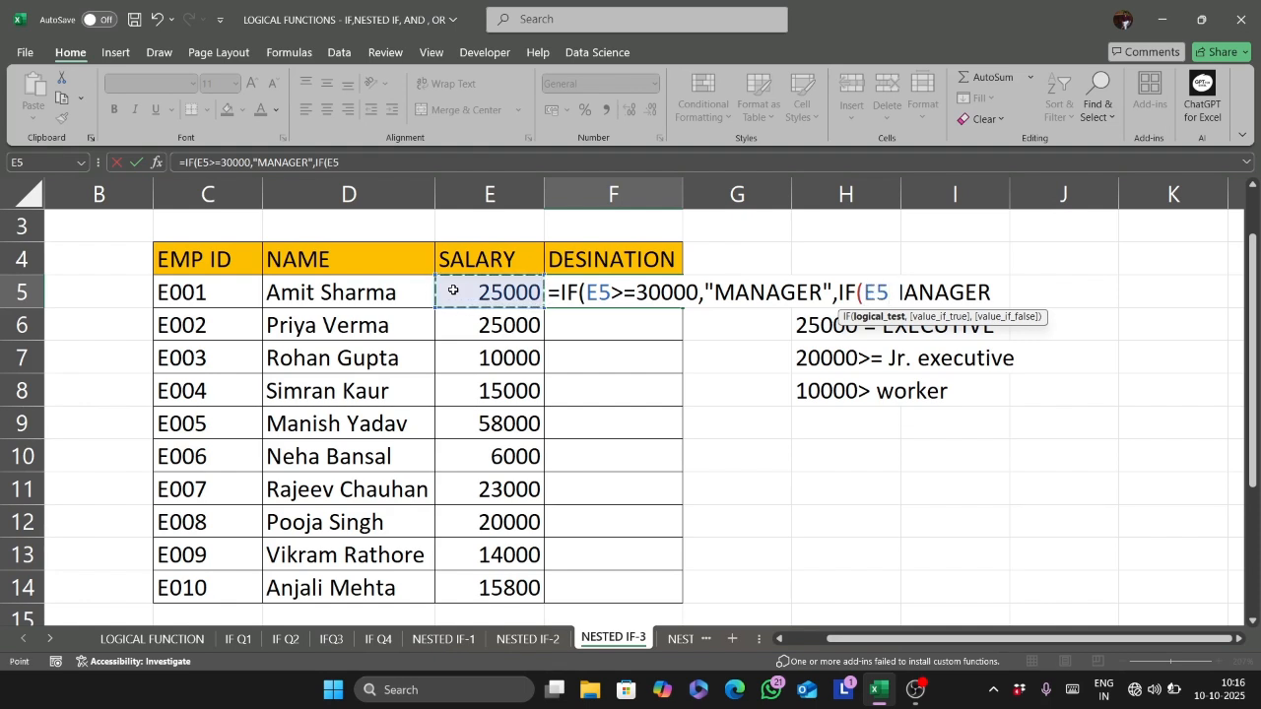
type("=")
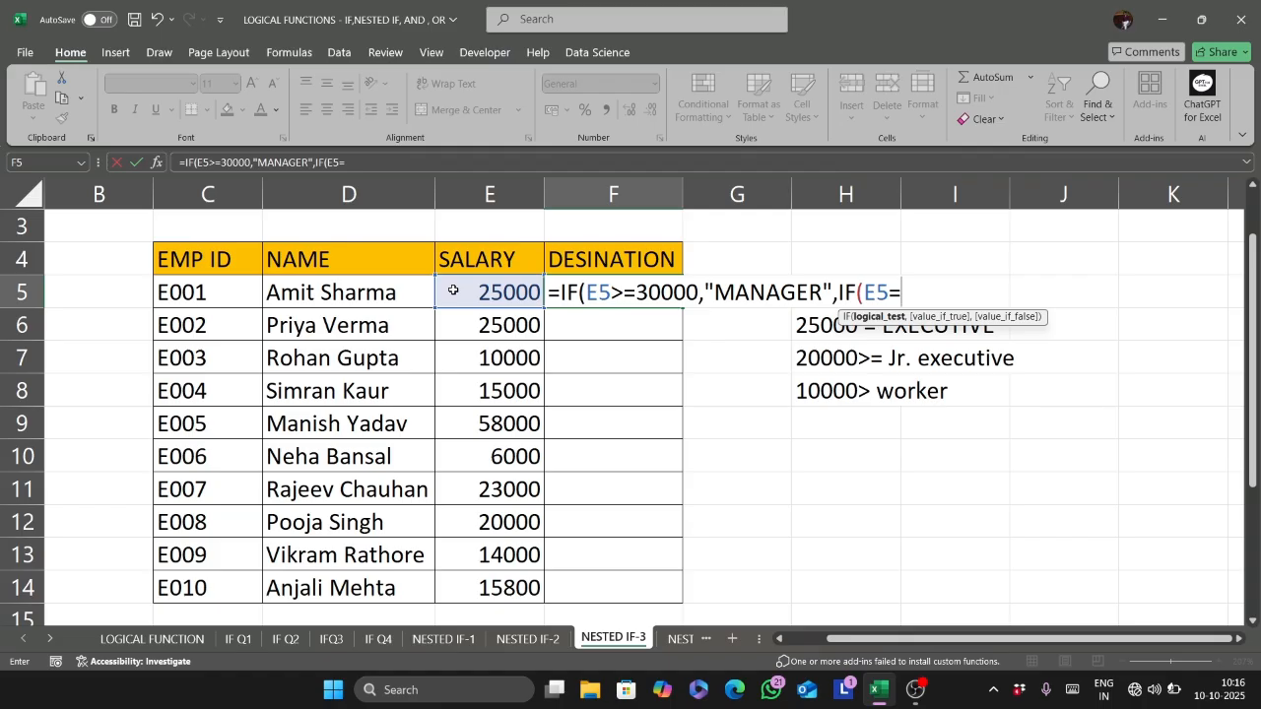
type("25000")
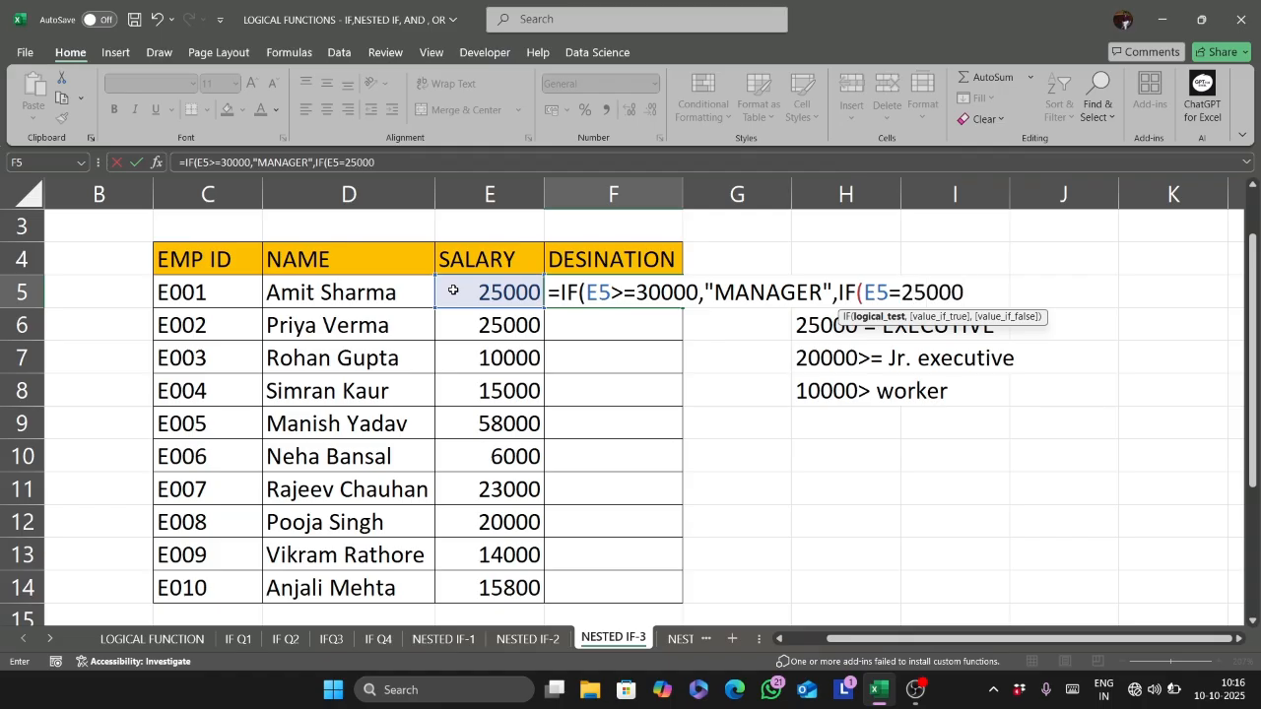
type(",\"")
type("EX")
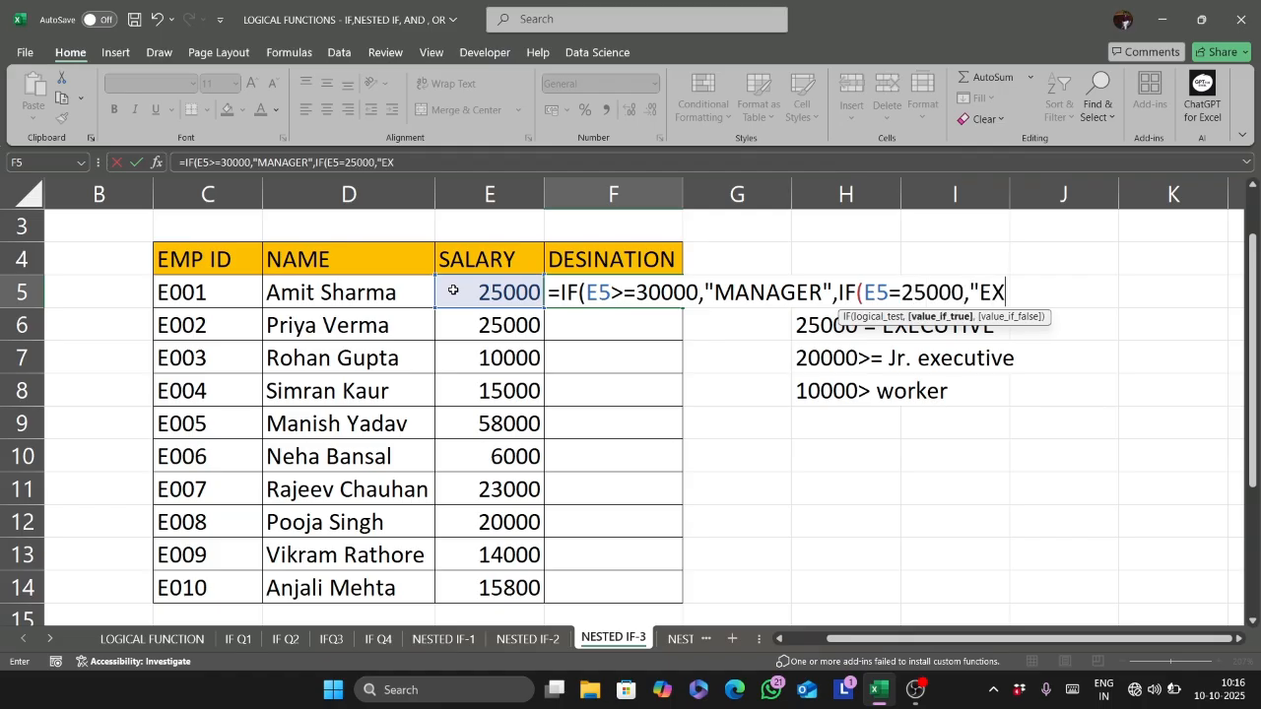
type("ECUTIVE")
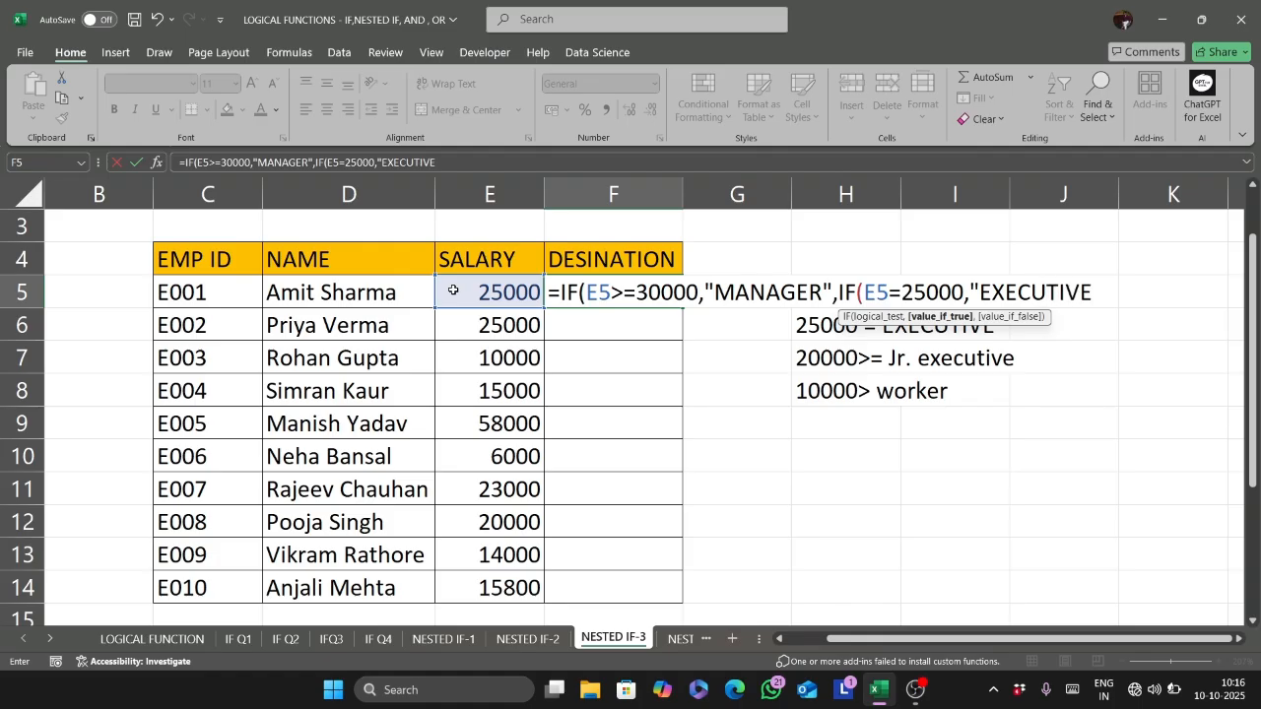
type("\",IF")
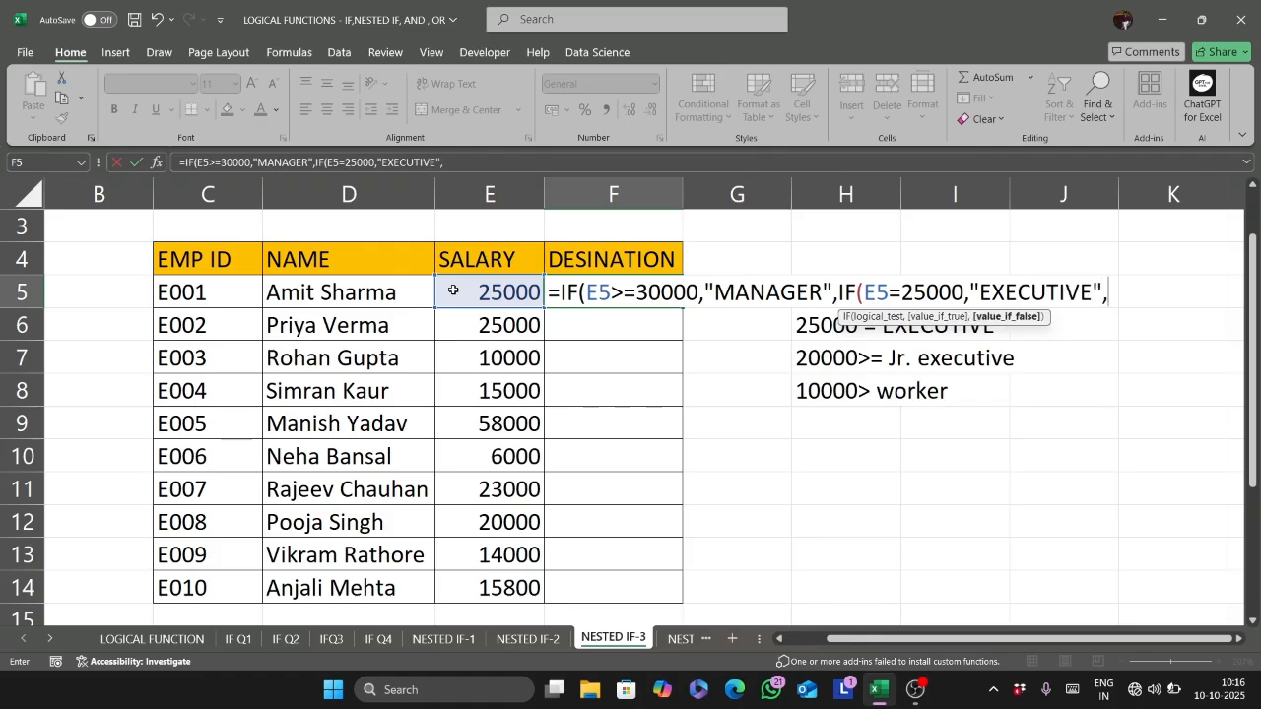
type("(")
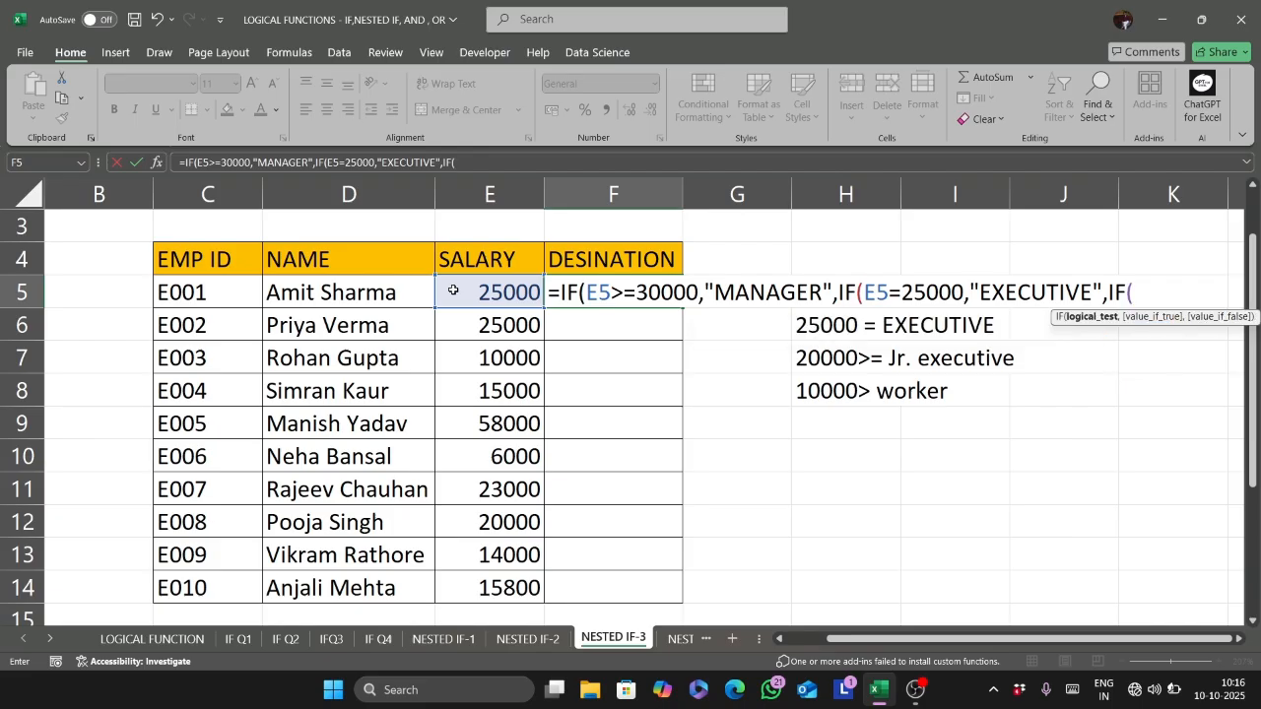
- Nest a third IF in the F5 formula that tests E5>=20000 and returns "Jr. executive" when true
left_click(453, 290)
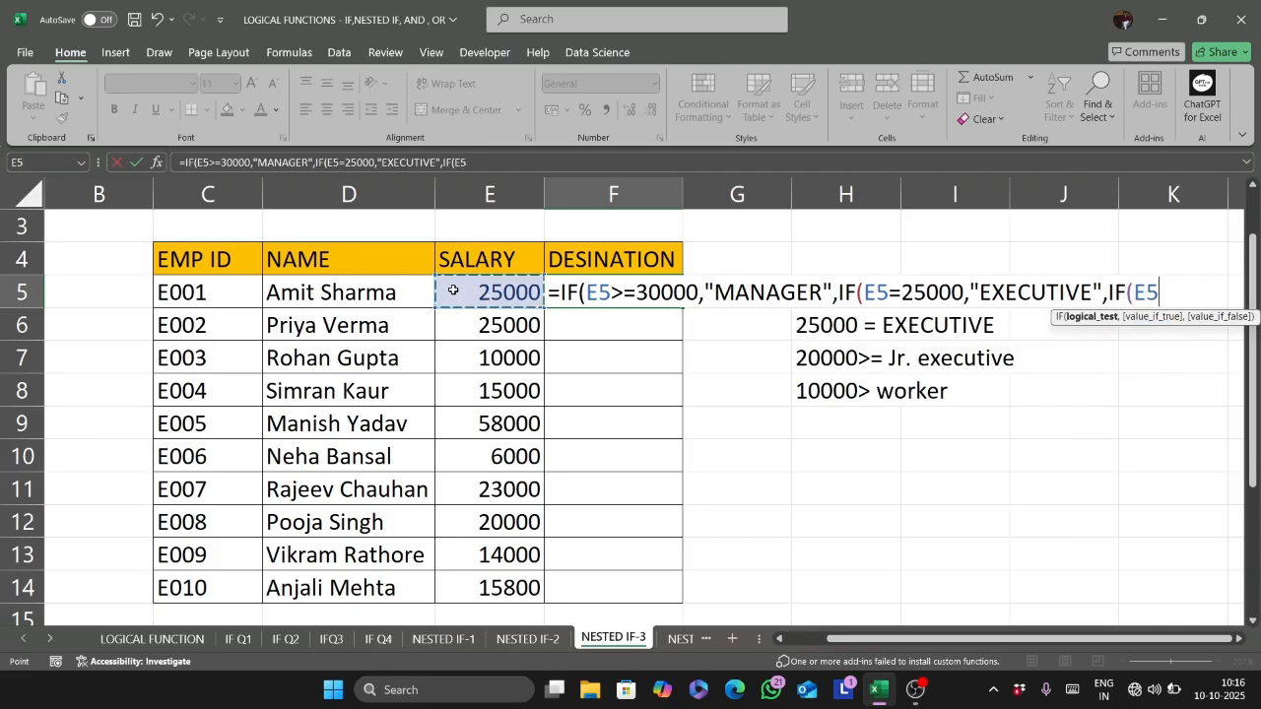
type("> ")
type("20000")
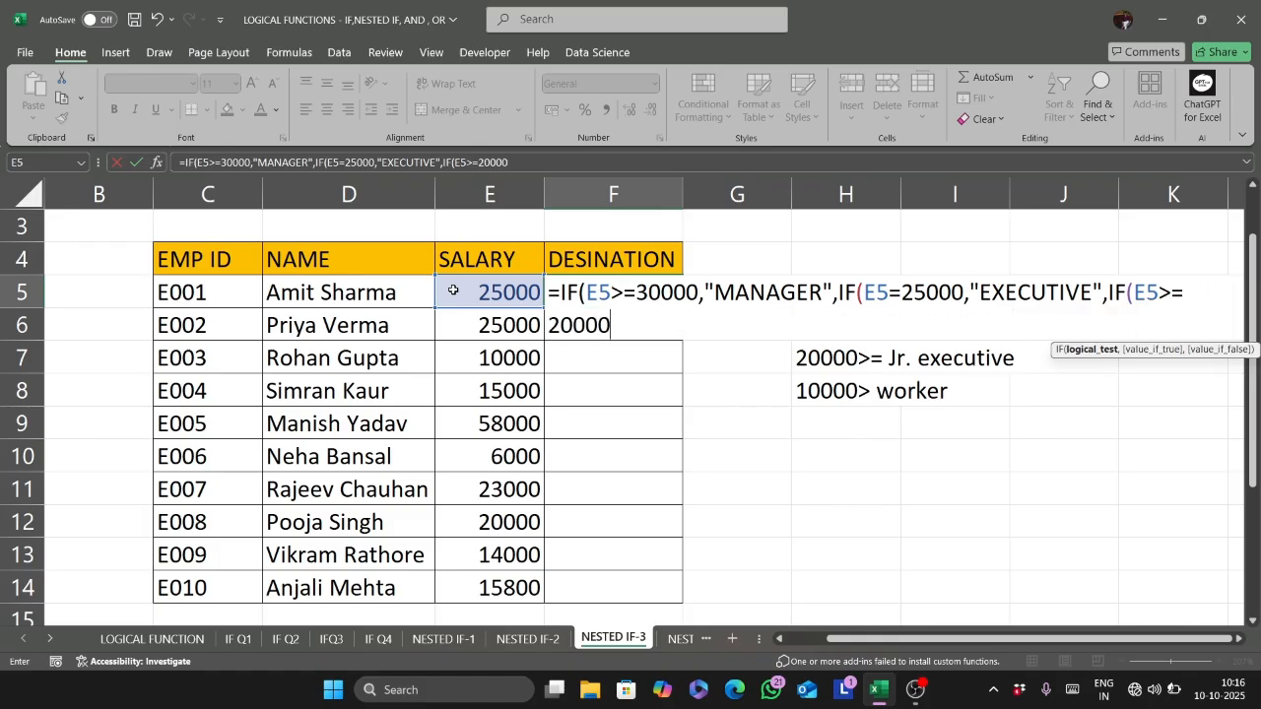
type(",\"")
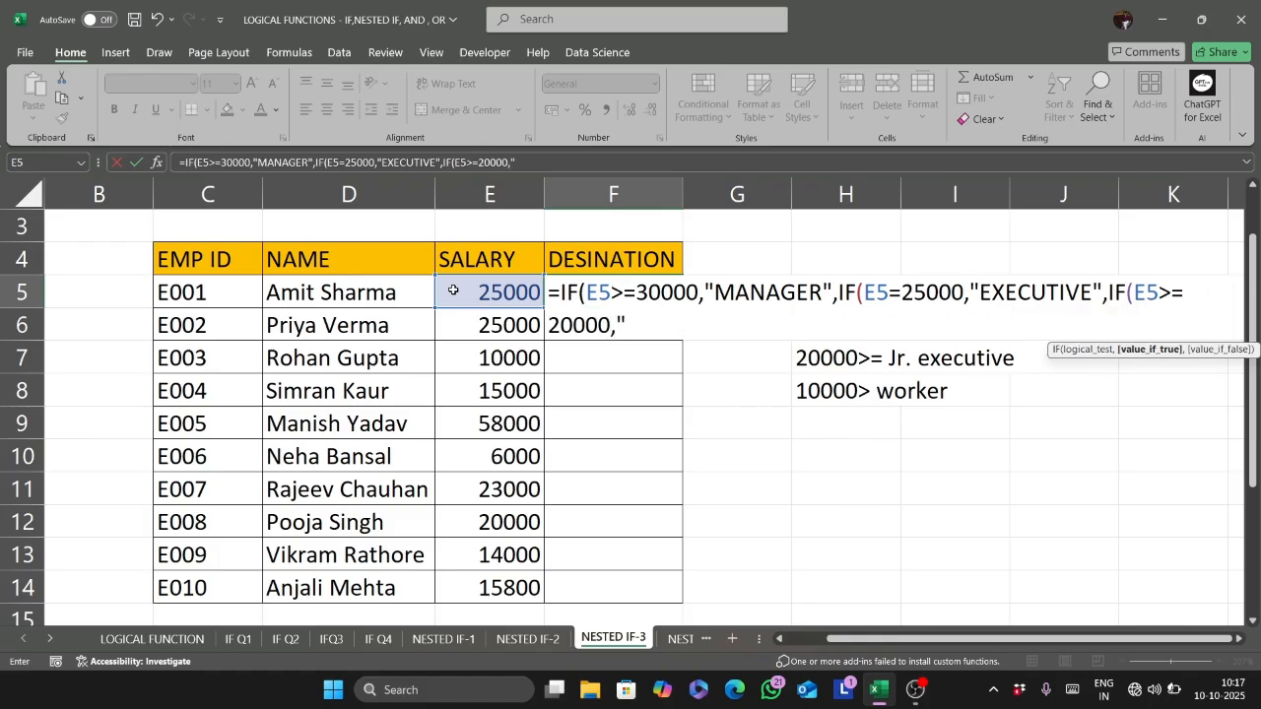
type("Jr.")
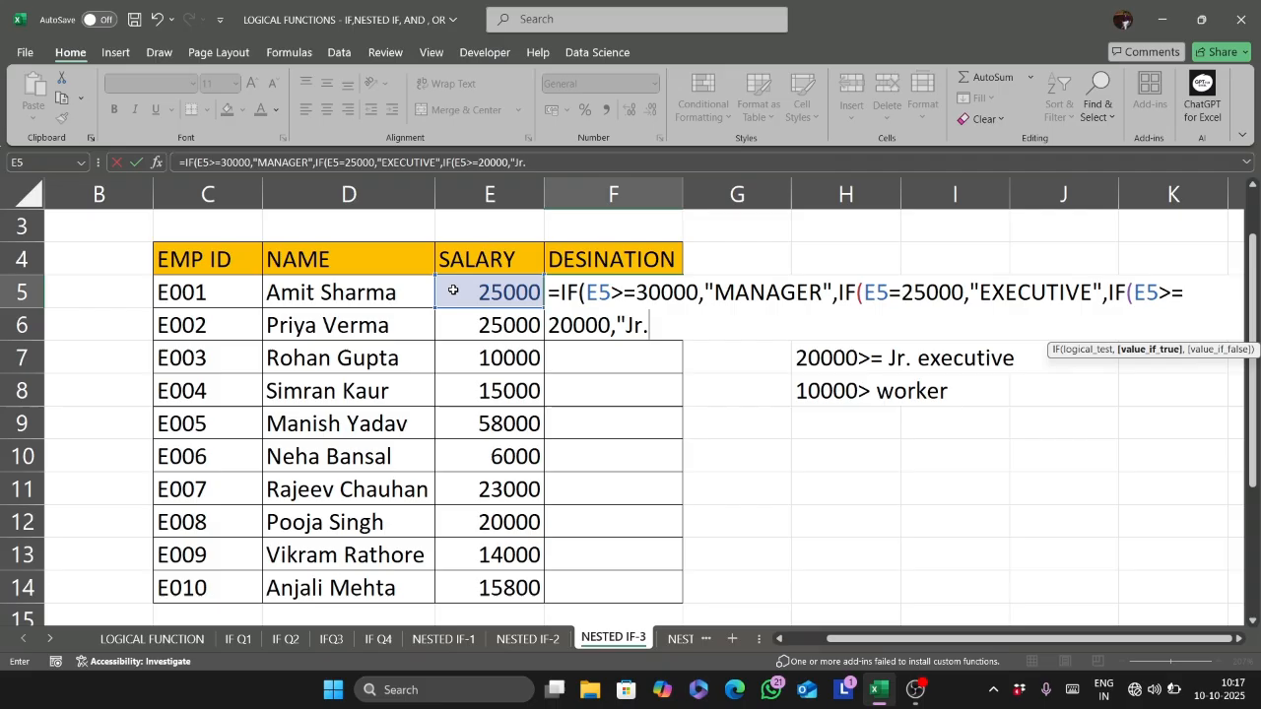
type(" executive")
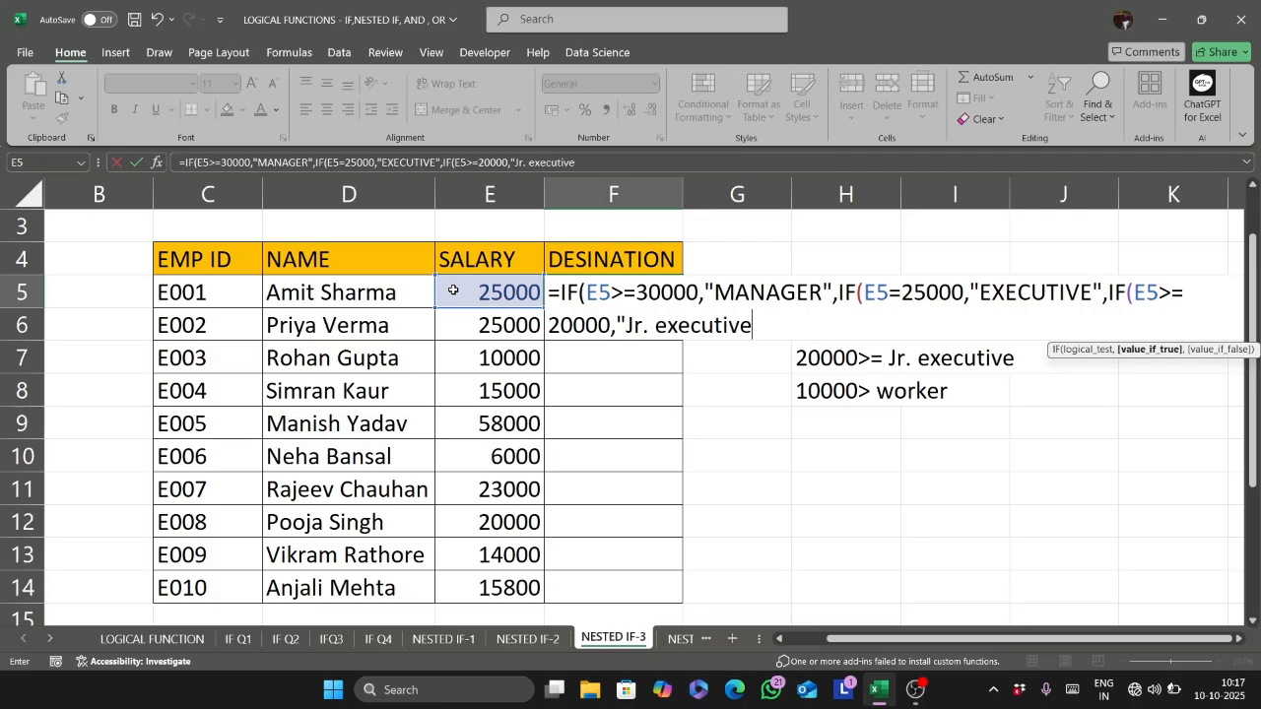
type("\",")
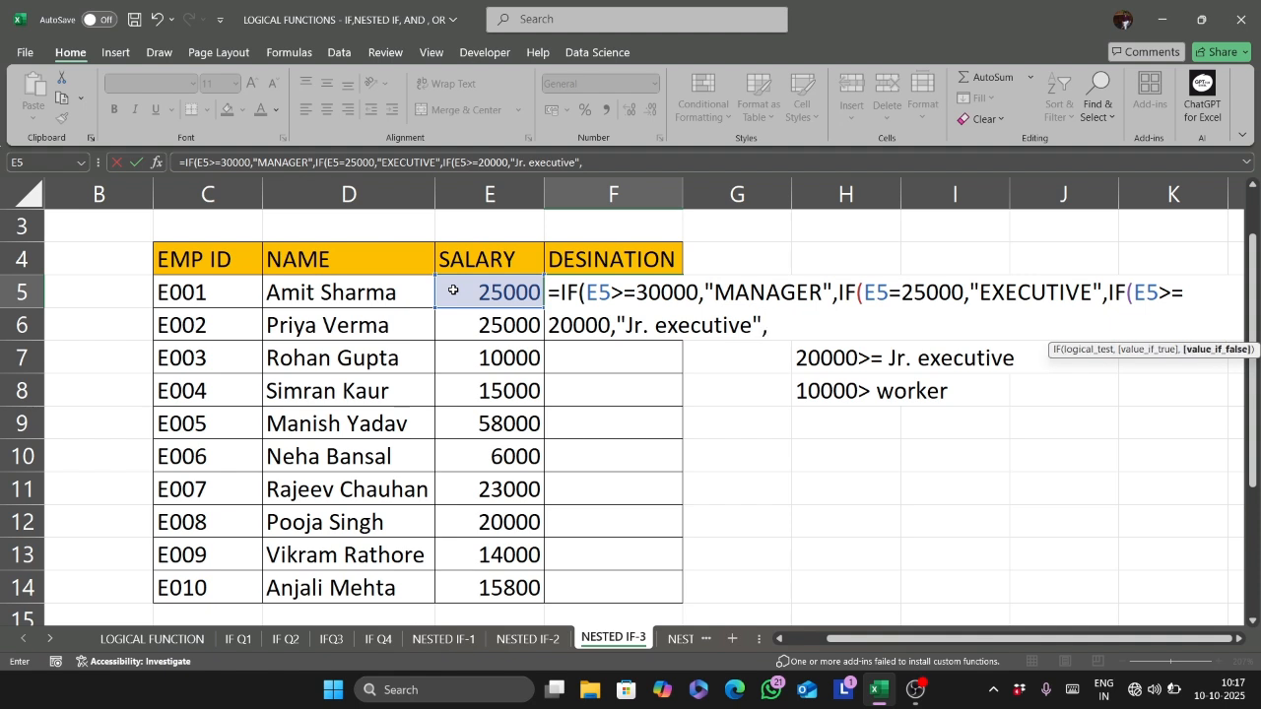
type("\"worker")
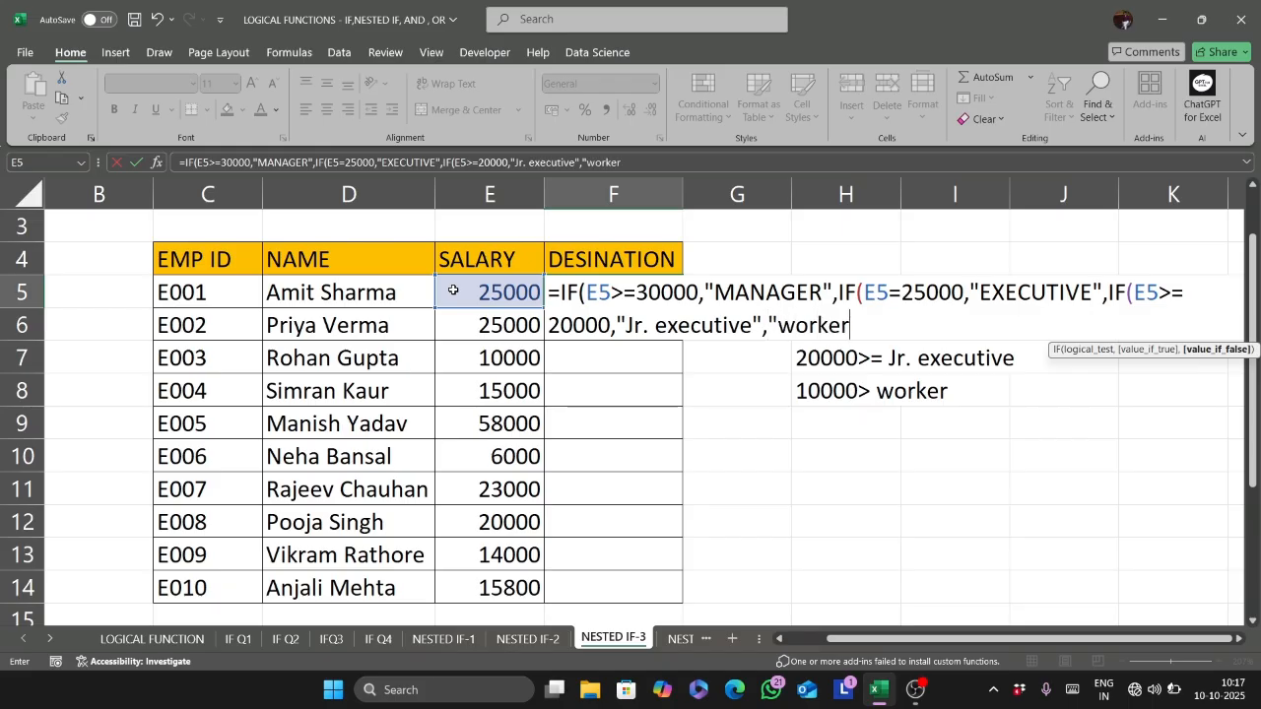
- Add "worker" as the final false value of the F5 formula and fill the completed formula down to F14
type("\")))")
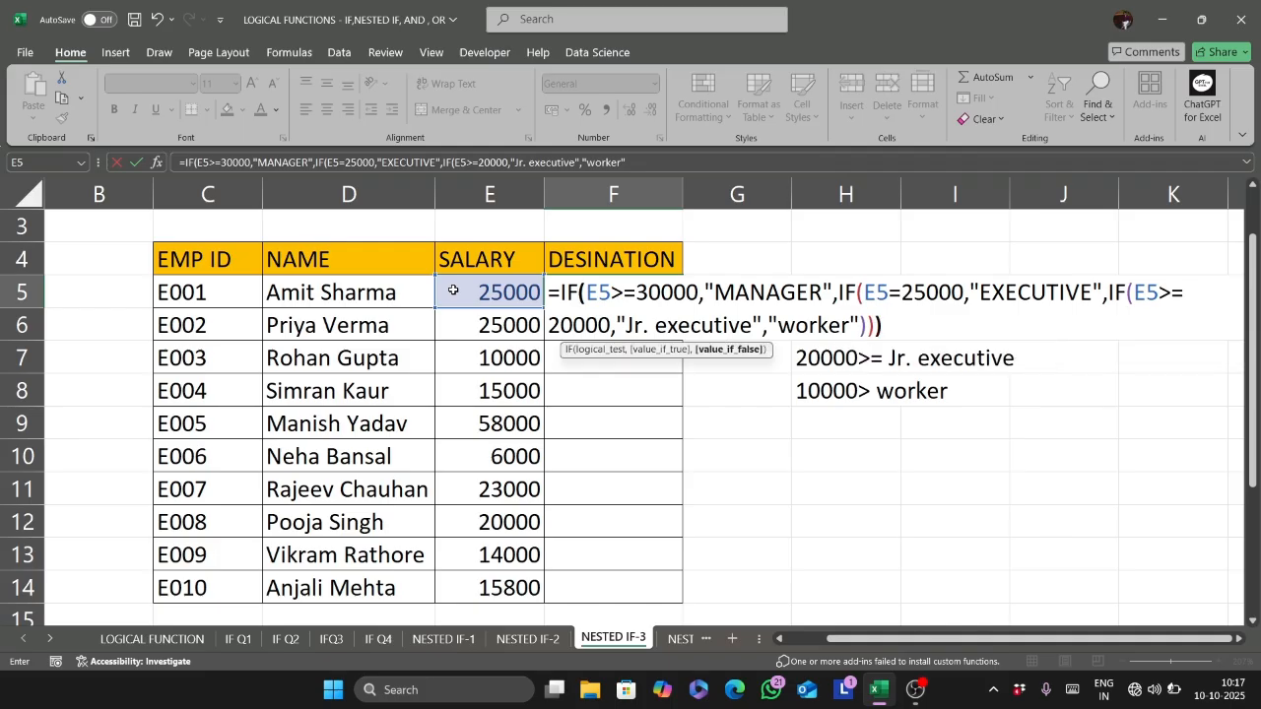
key("Return")
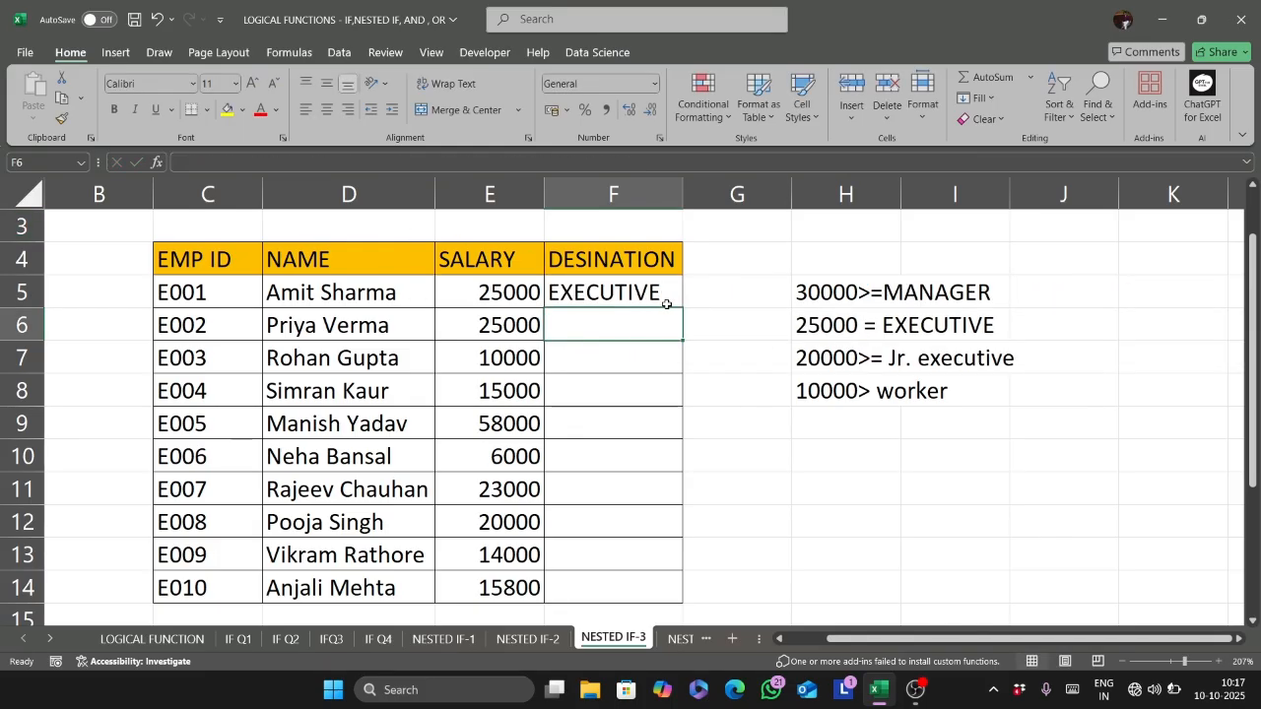
left_click(635, 295)
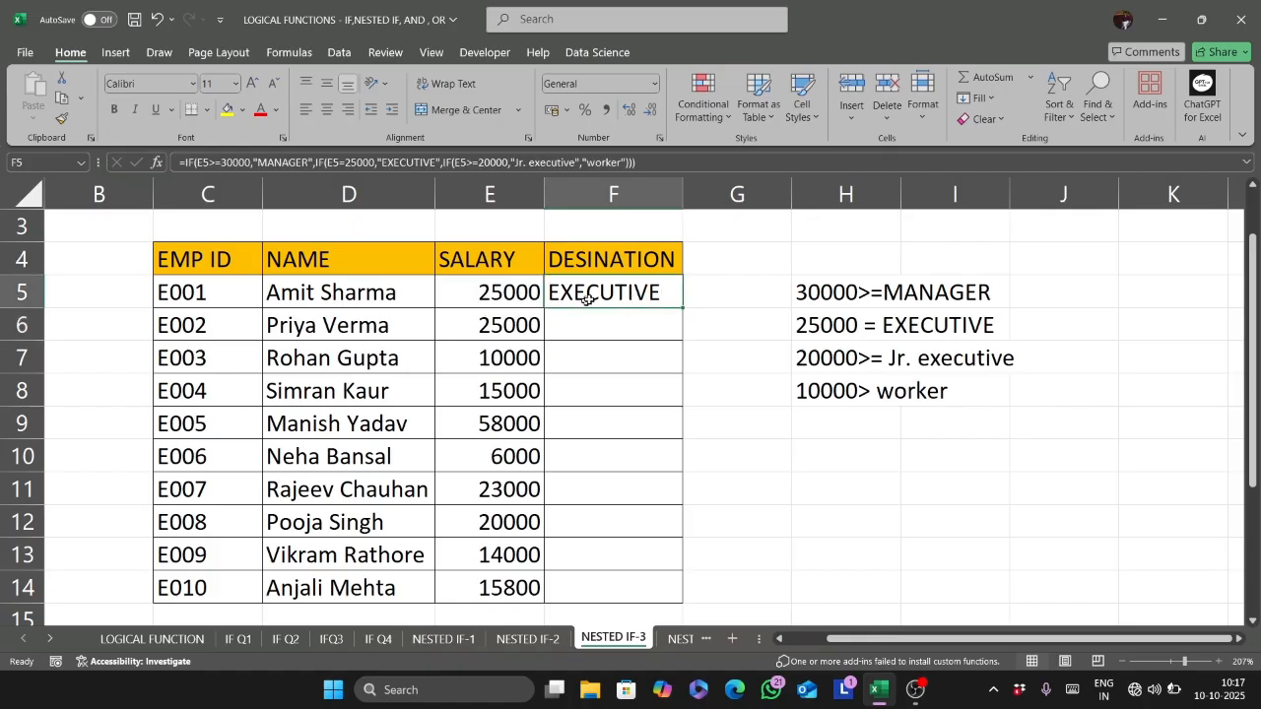
left_click_drag(690, 315, 706, 600)
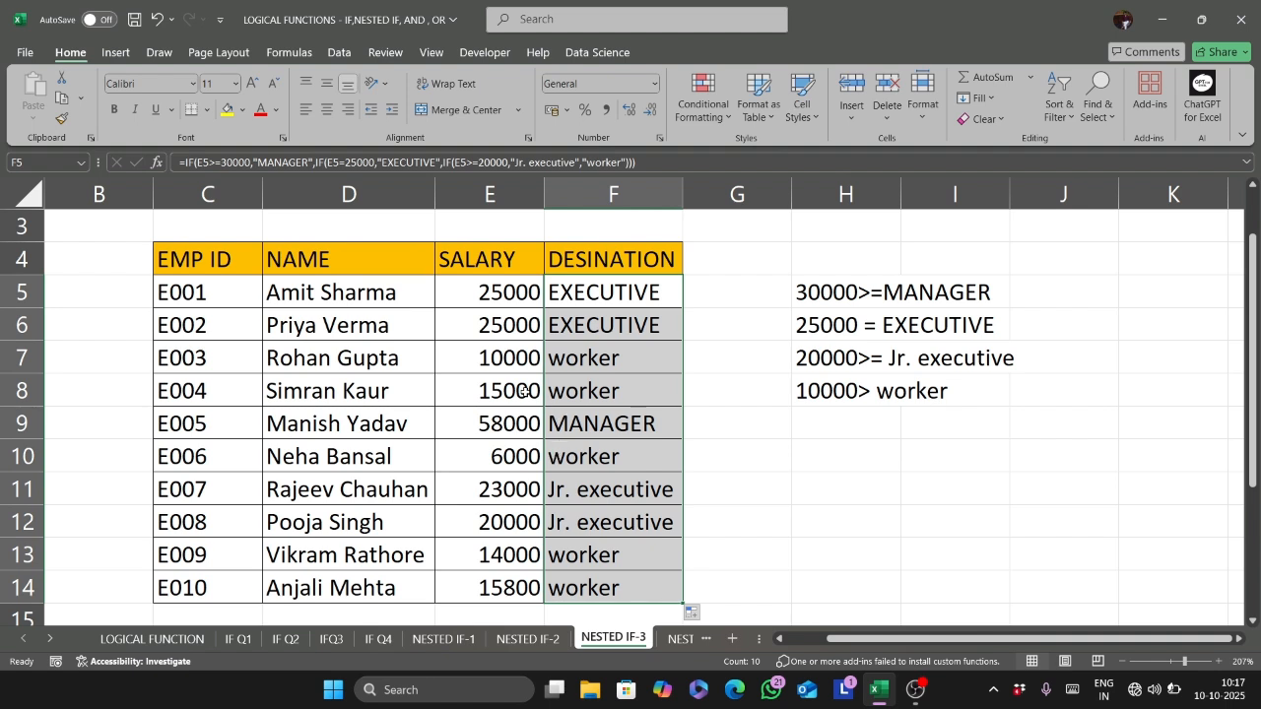
- Change the salary in E6 to 35000 to test the designation formula
double_click(491, 325)
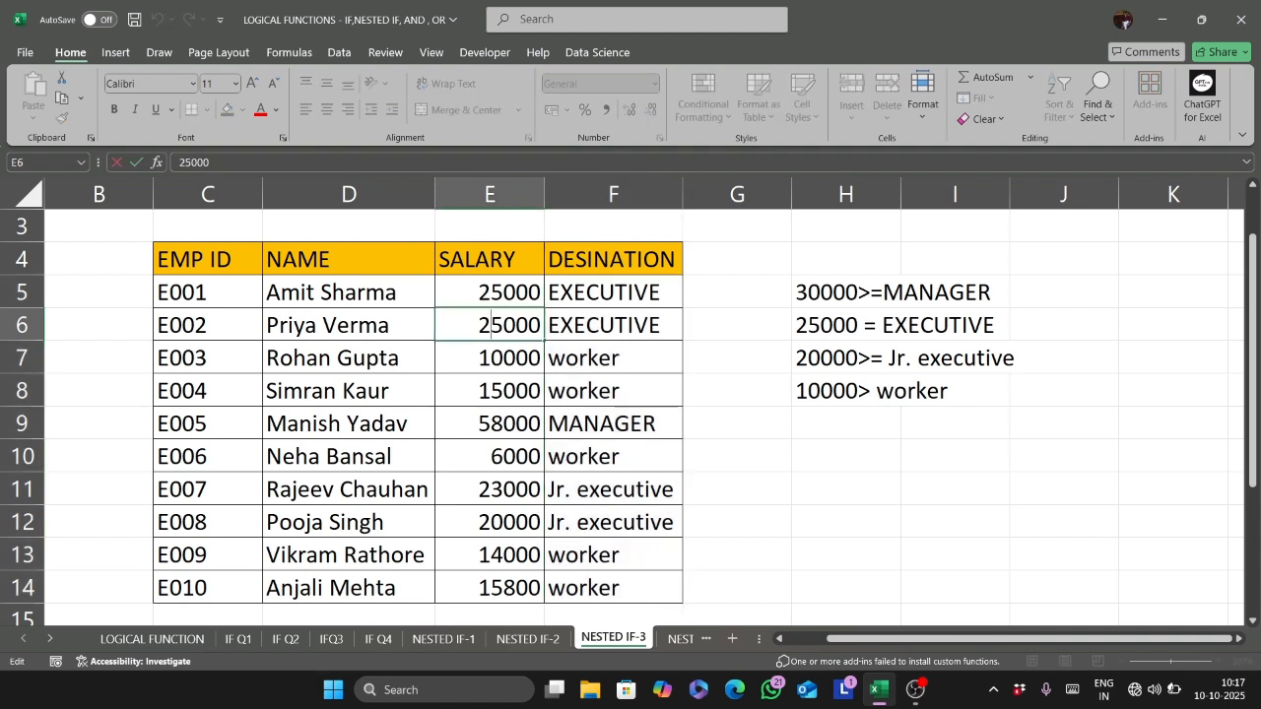
key("BackSpace")
type("3")
key("Return")
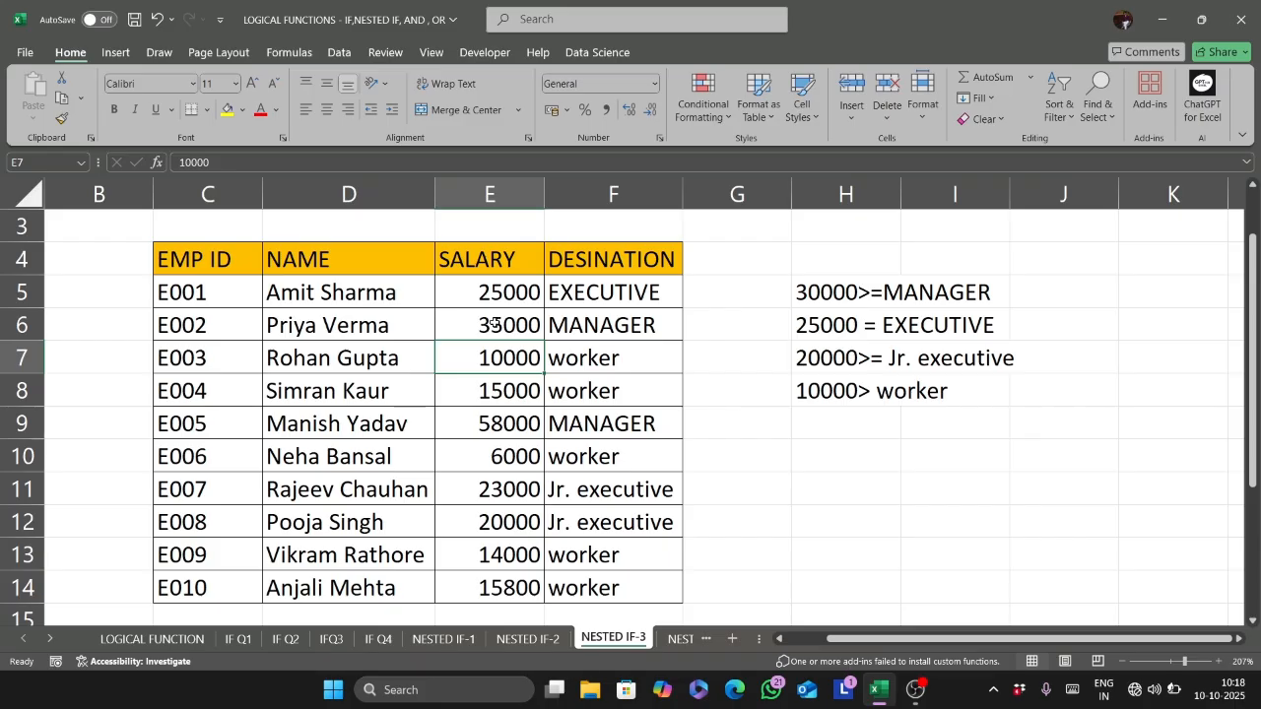
- Review the nested IF and IF AND descriptions and syntax on the LOGICAL FUNCTION sheet
key("ctrl+Page_Up")
key("ctrl+Page_Up")
key("ctrl+Page_Up")
key("ctrl+Page_Up")
key("ctrl+Page_Up")
key("ctrl+Page_Up")
key("ctrl+Page_Up")
scroll(495, 323, "down", 3)
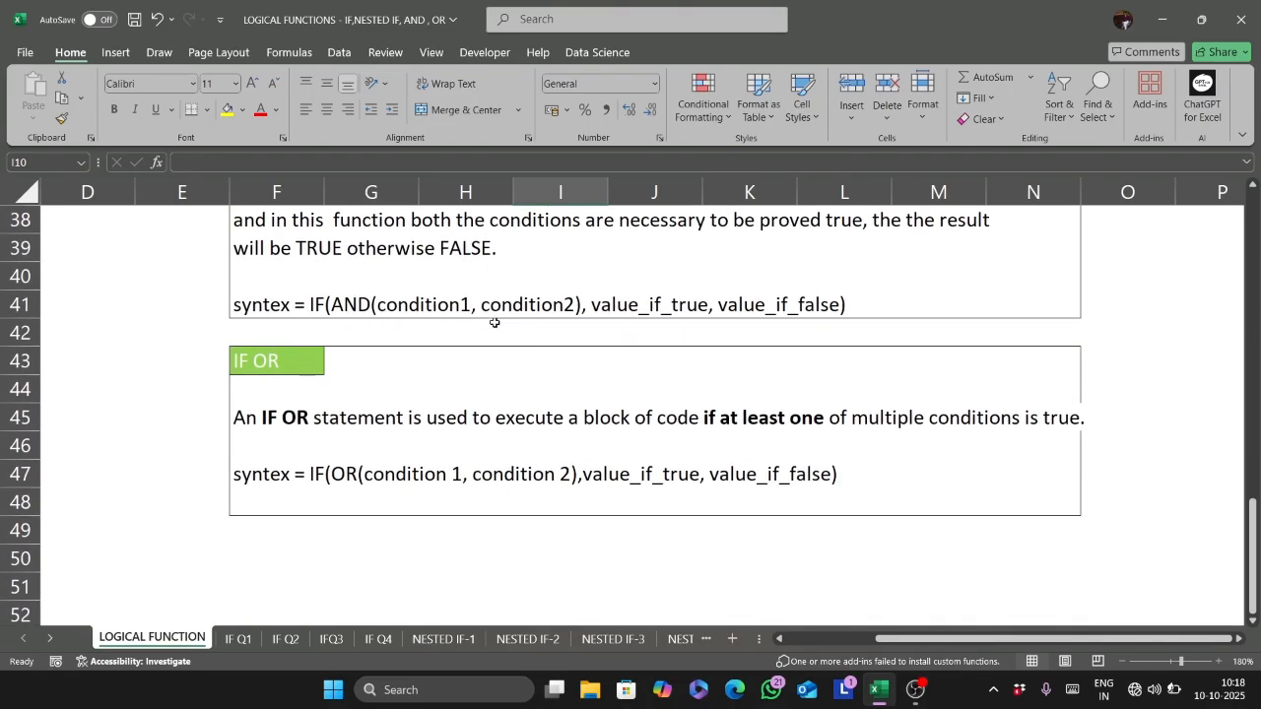
scroll(495, 322, "up", 3)
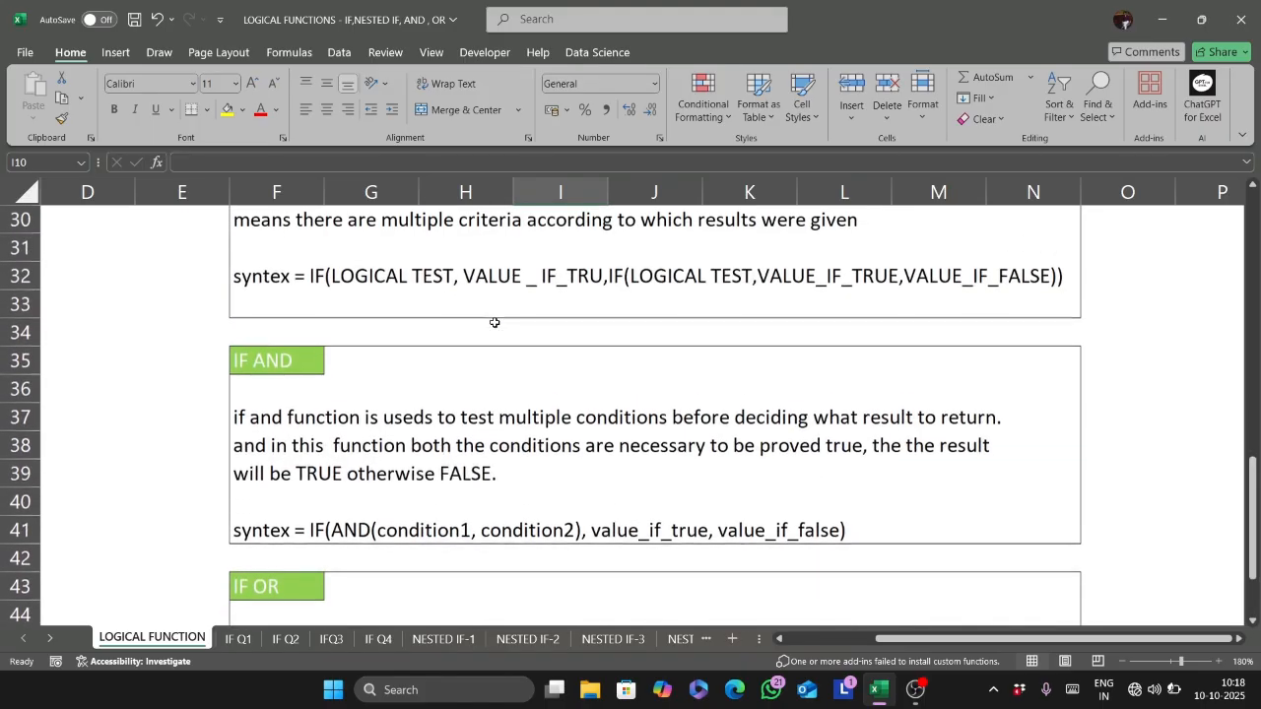
scroll(494, 322, "up", 2, "ctrl")
scroll(494, 323, "up", 1)
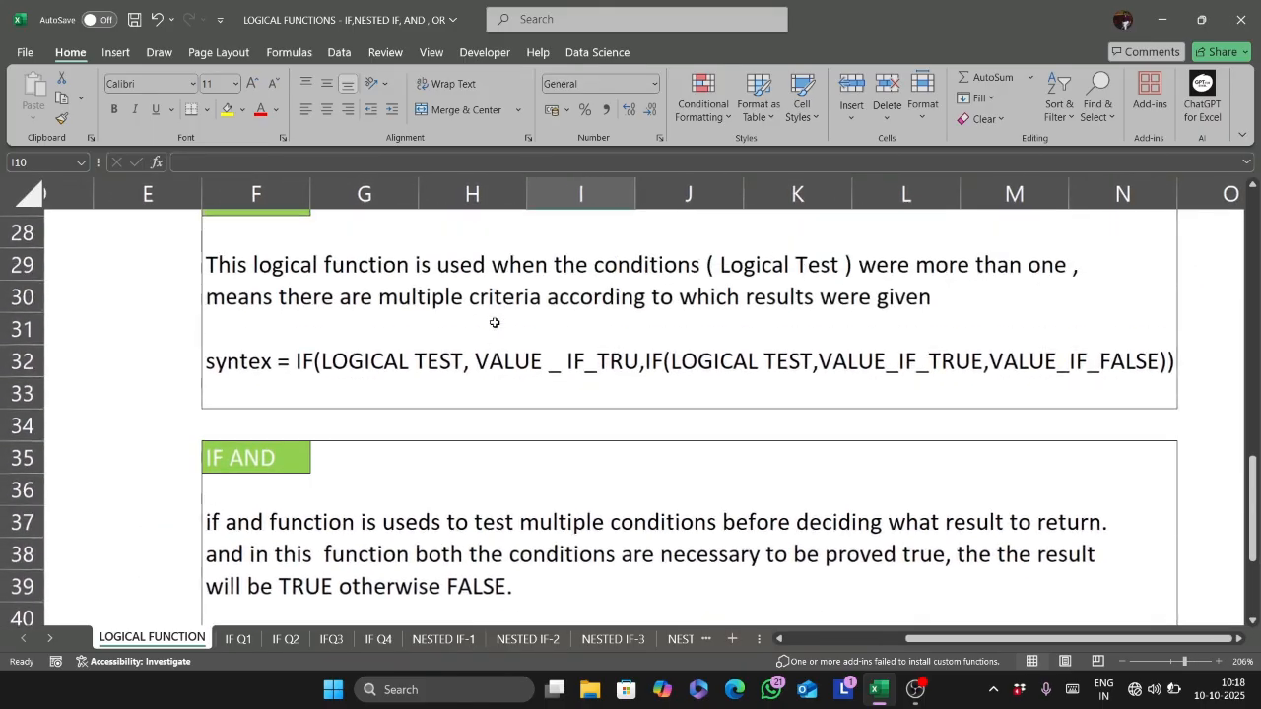
scroll(495, 323, "down", 1)
scroll(494, 323, "right", 1)
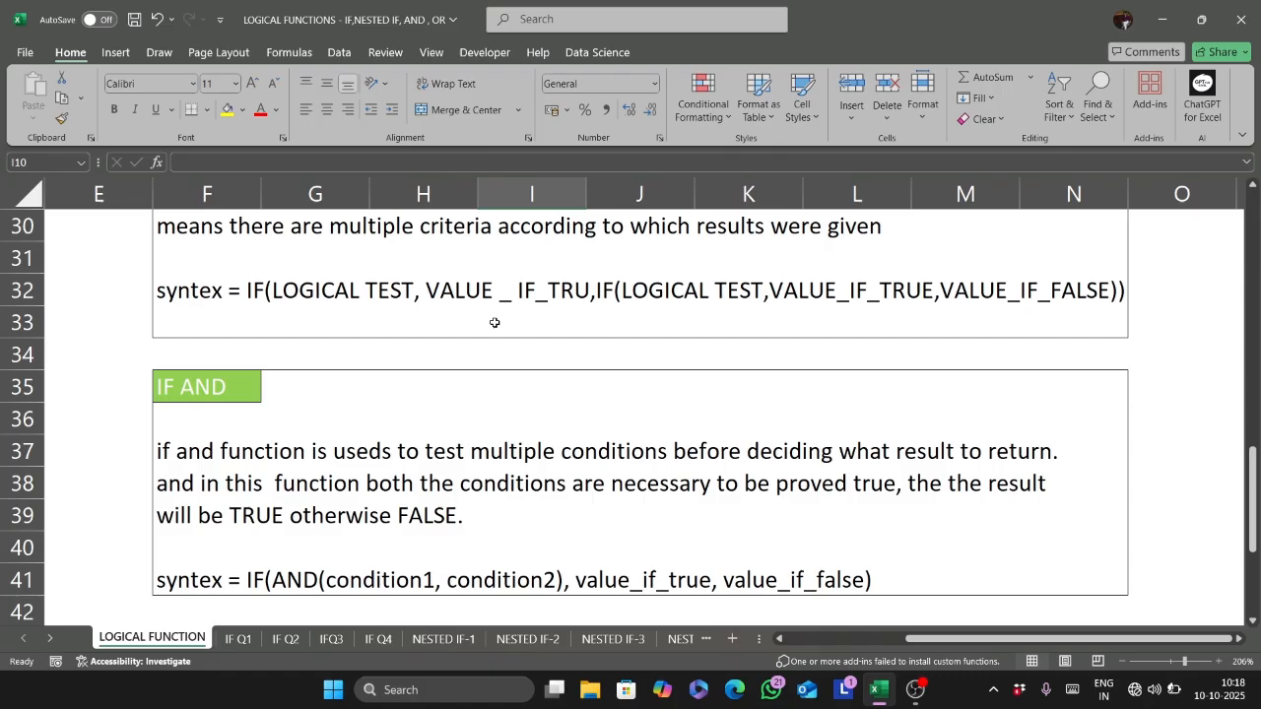
scroll(495, 322, "up", 1)
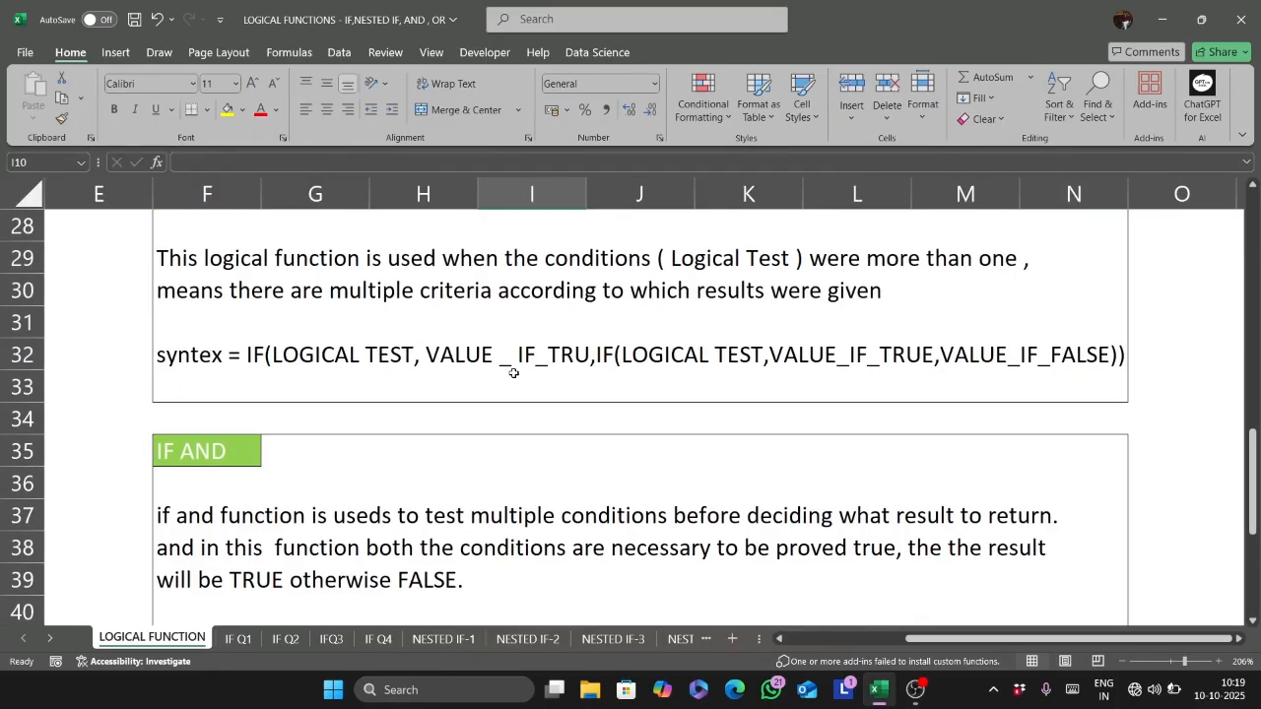
scroll(676, 359, "down", 3)
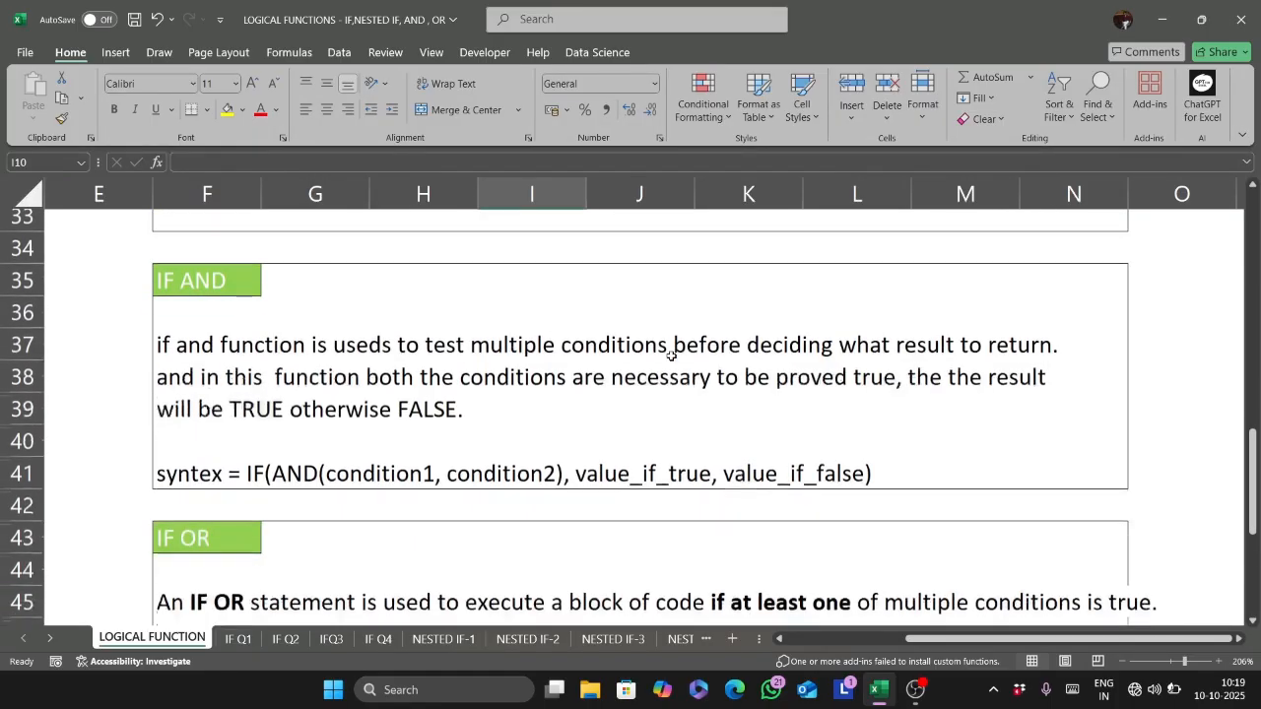
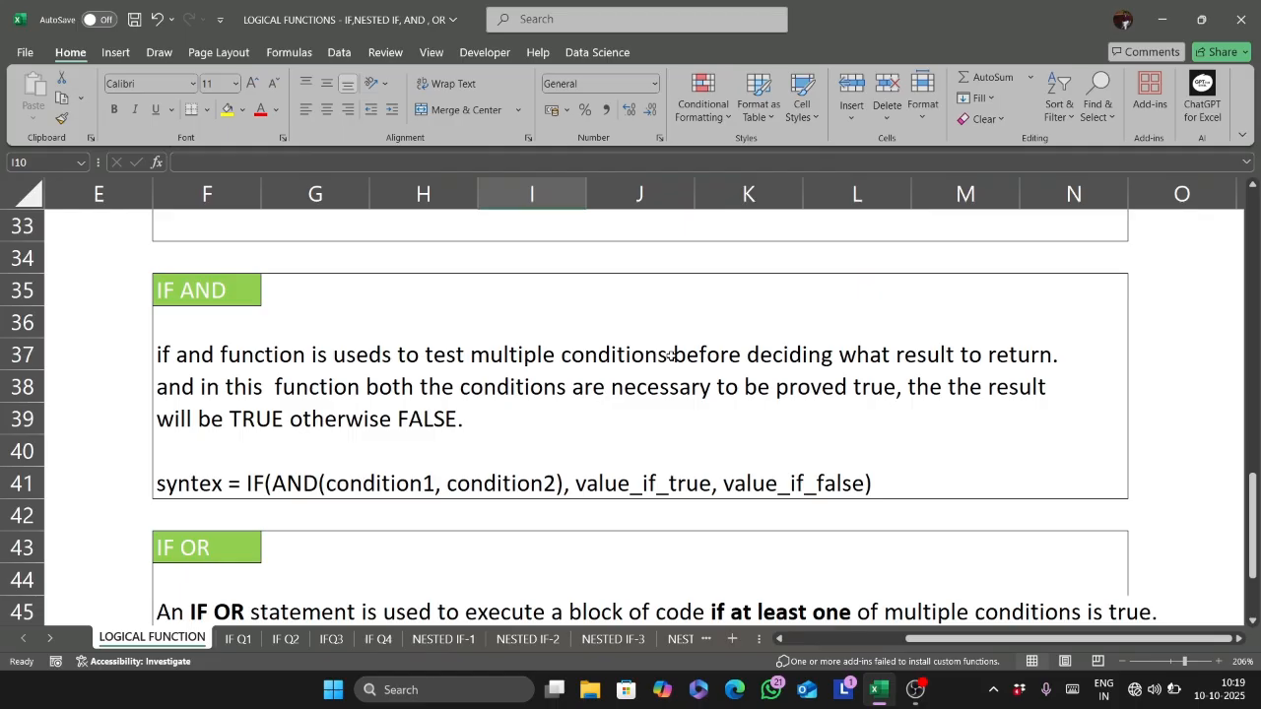
- Open the IF AND -01 sheet and fit the NAME column's width to its contents
key("ctrl+Page_Down")
key("ctrl+Page_Down")
key("ctrl+Page_Down")
key("ctrl+Page_Down")
key("ctrl+Page_Down")
key("ctrl+Page_Down")
key("ctrl+Page_Down")
key("ctrl+Page_Down")
key("ctrl+Page_Down")
key("ctrl+Page_Down")
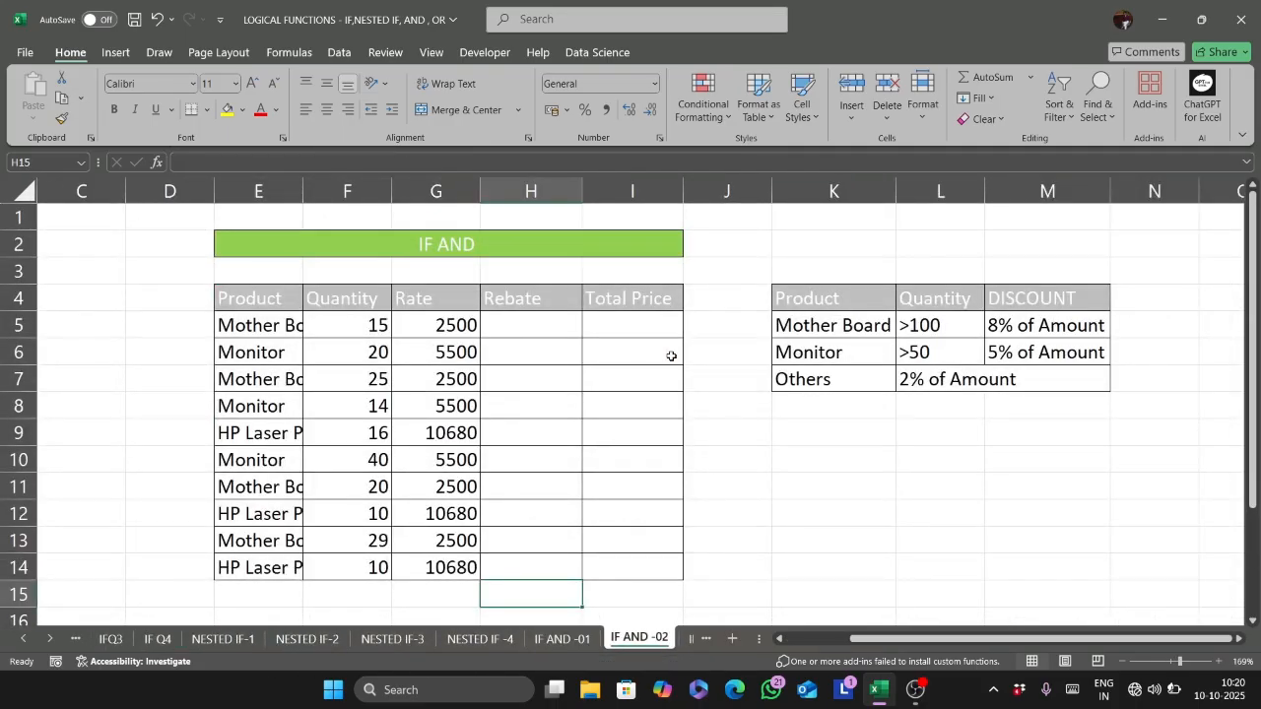
key("ctrl+Page_Up")
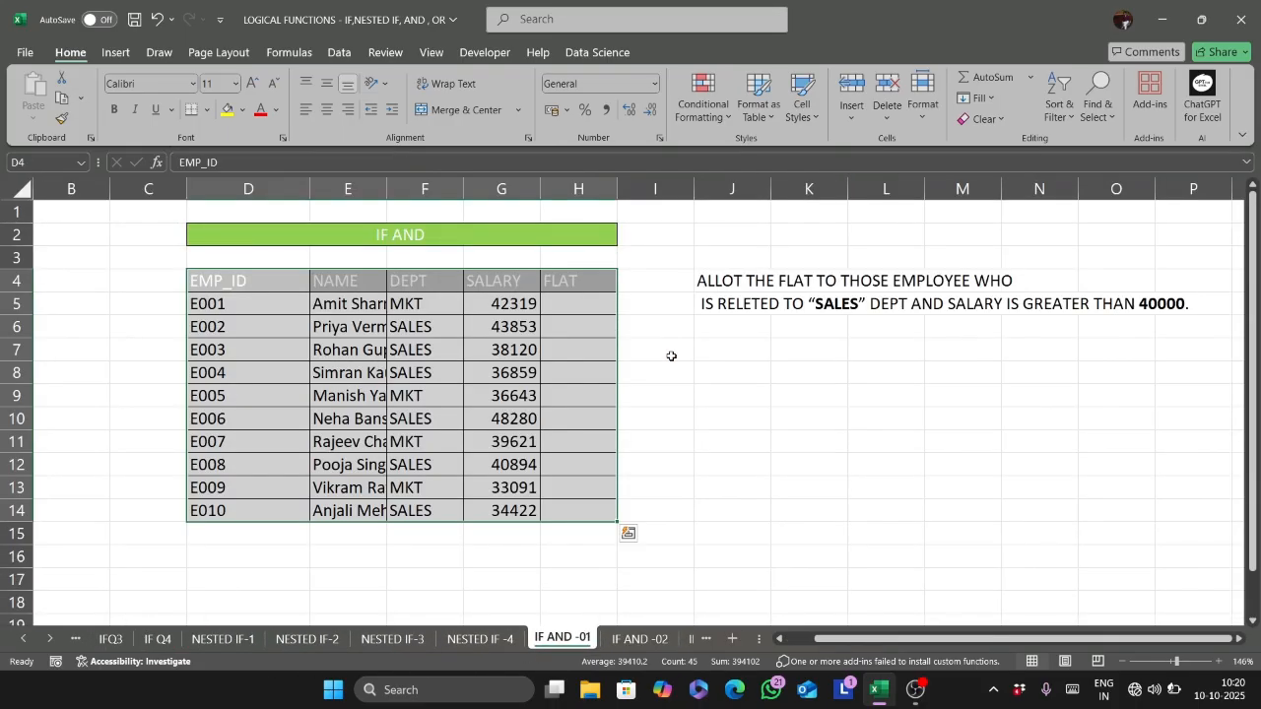
scroll(621, 395, "up", 4)
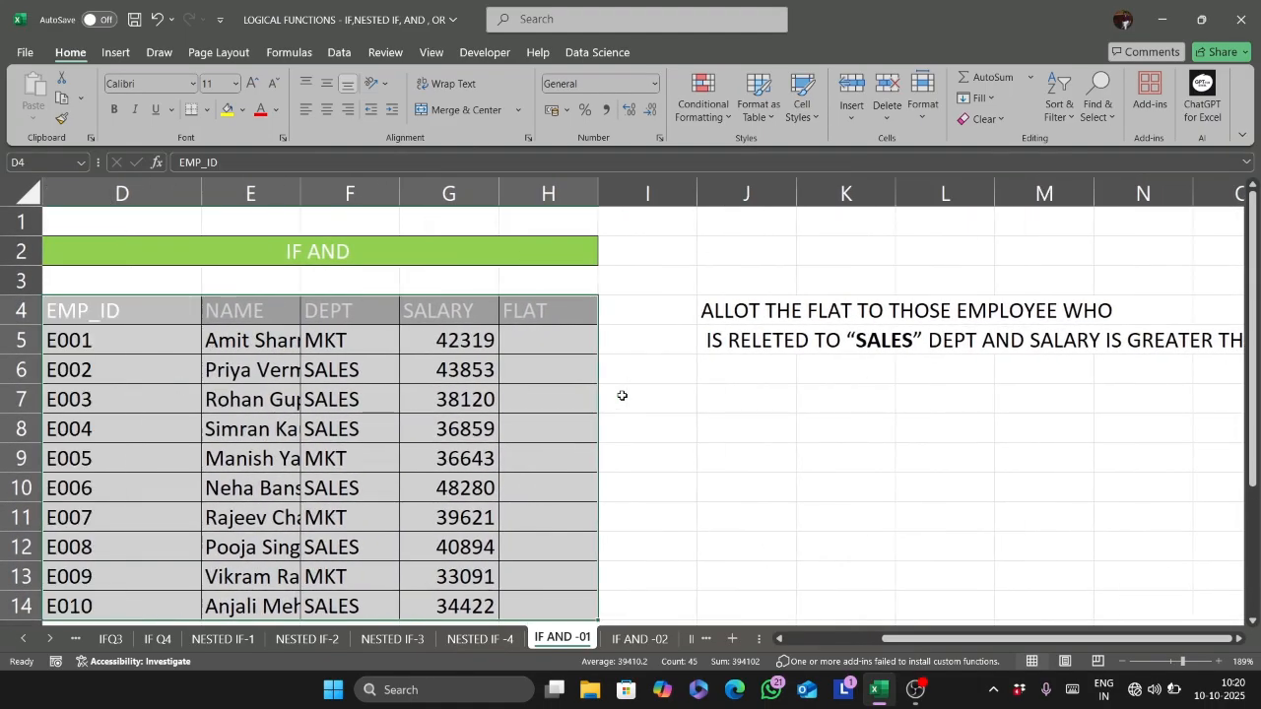
scroll(748, 351, "right", 2)
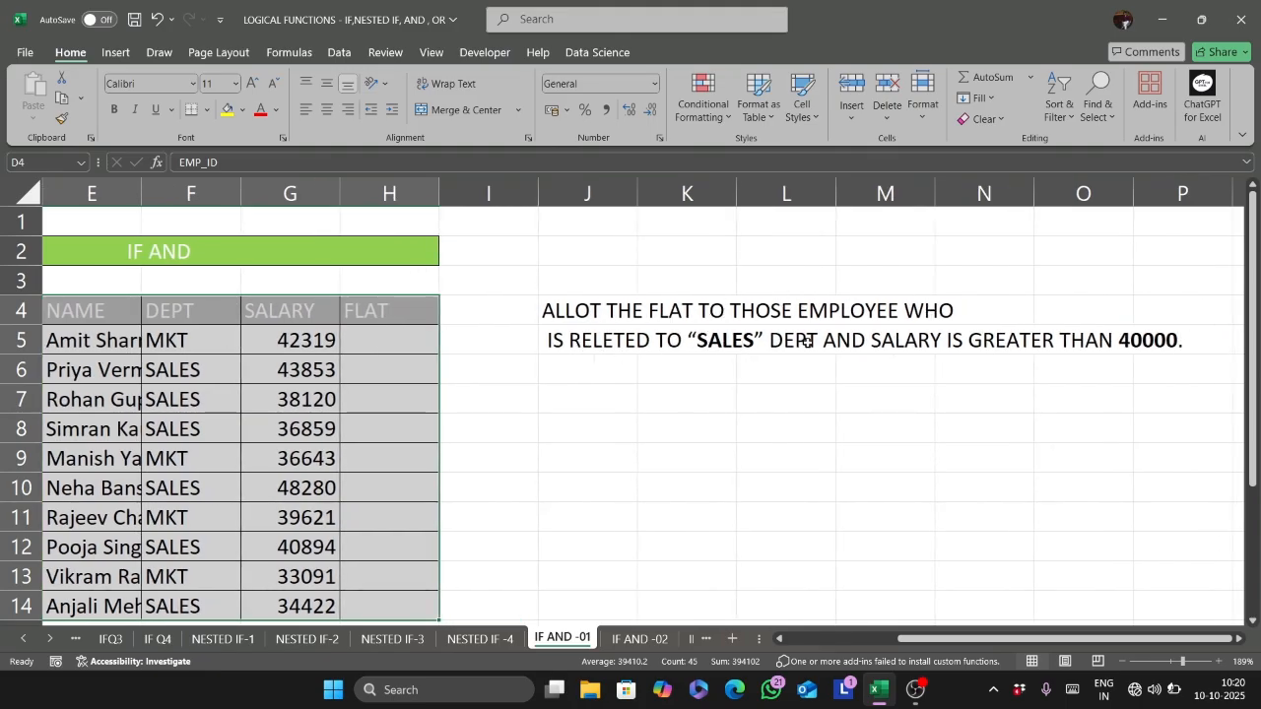
scroll(1151, 346, "left", 2)
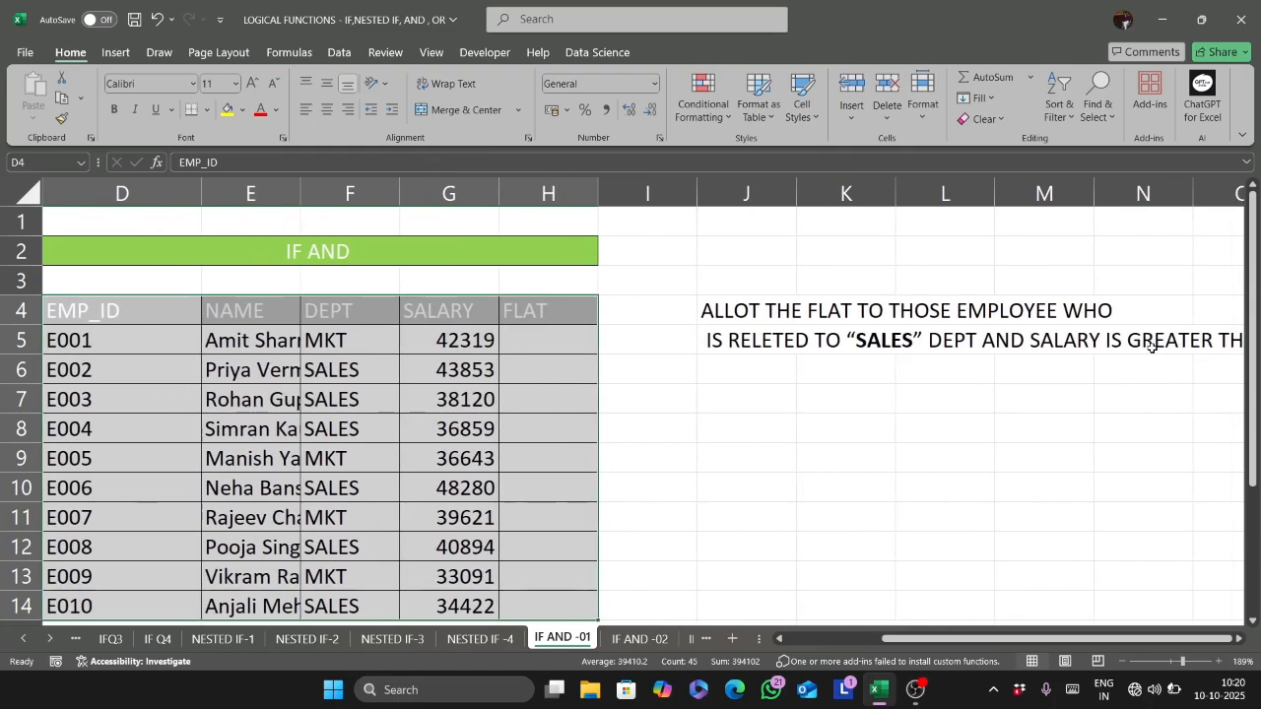
scroll(1152, 346, "down", 1)
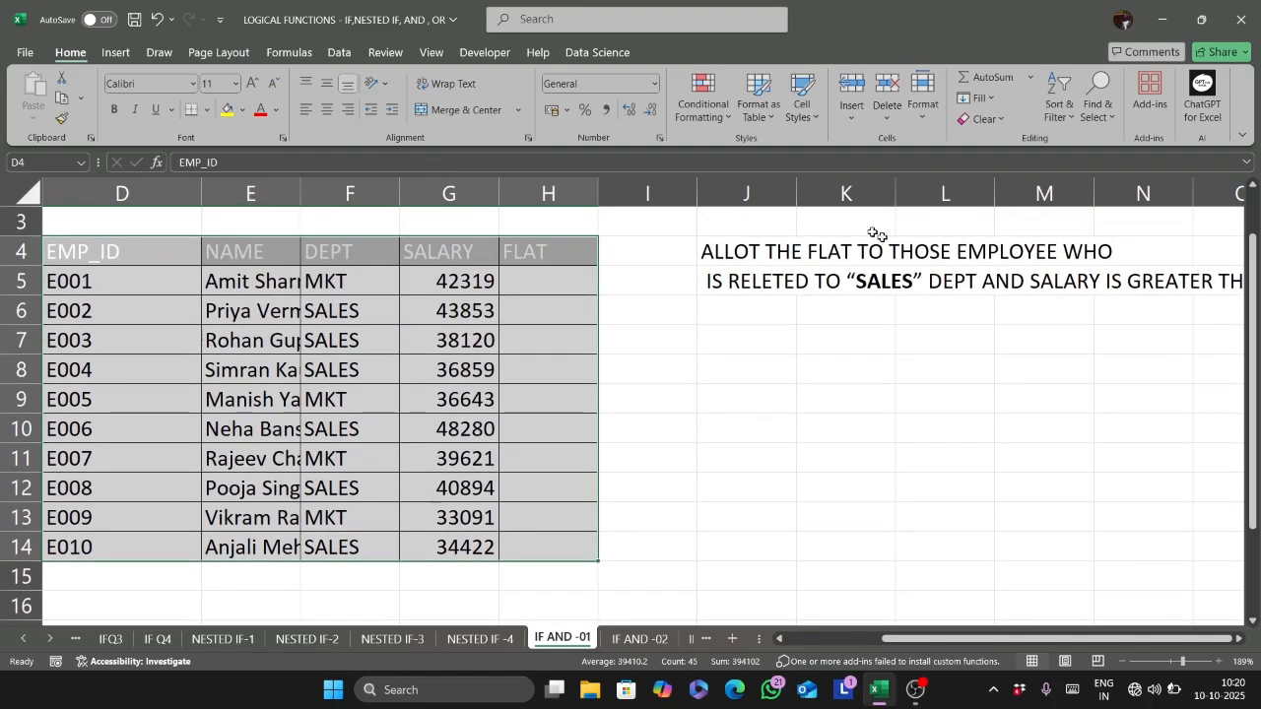
left_click(563, 281)
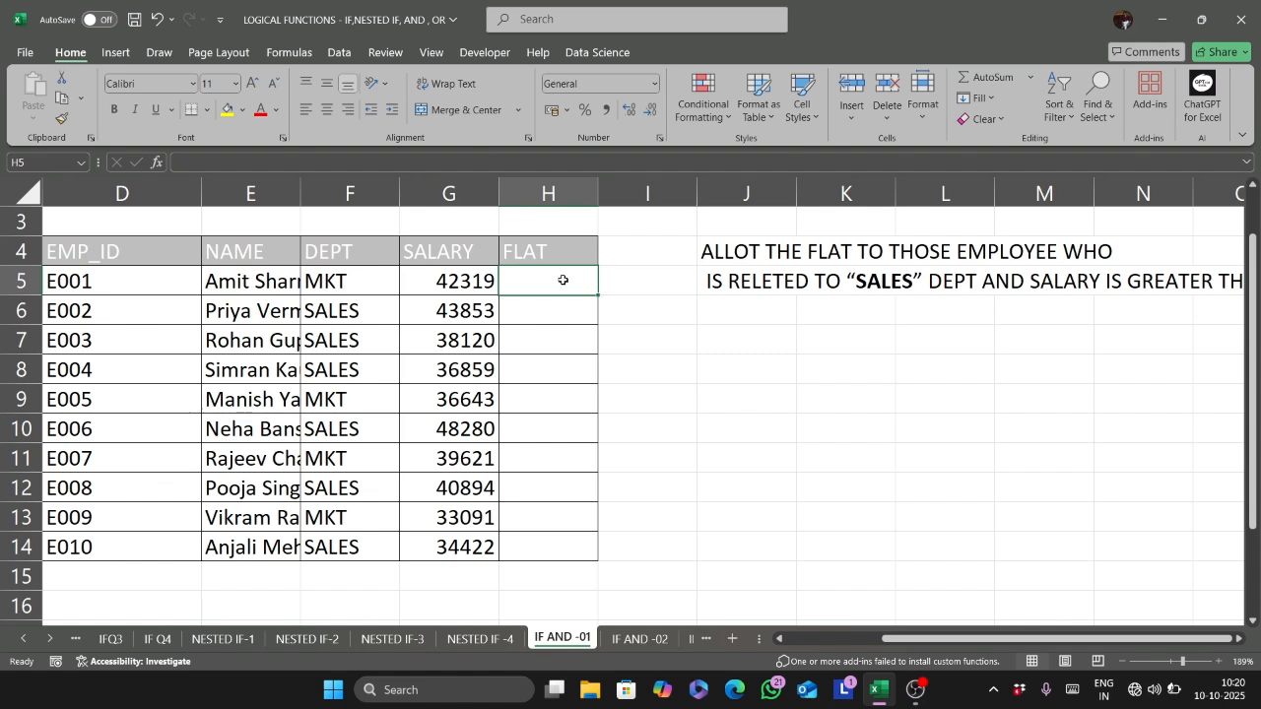
double_click(300, 192)
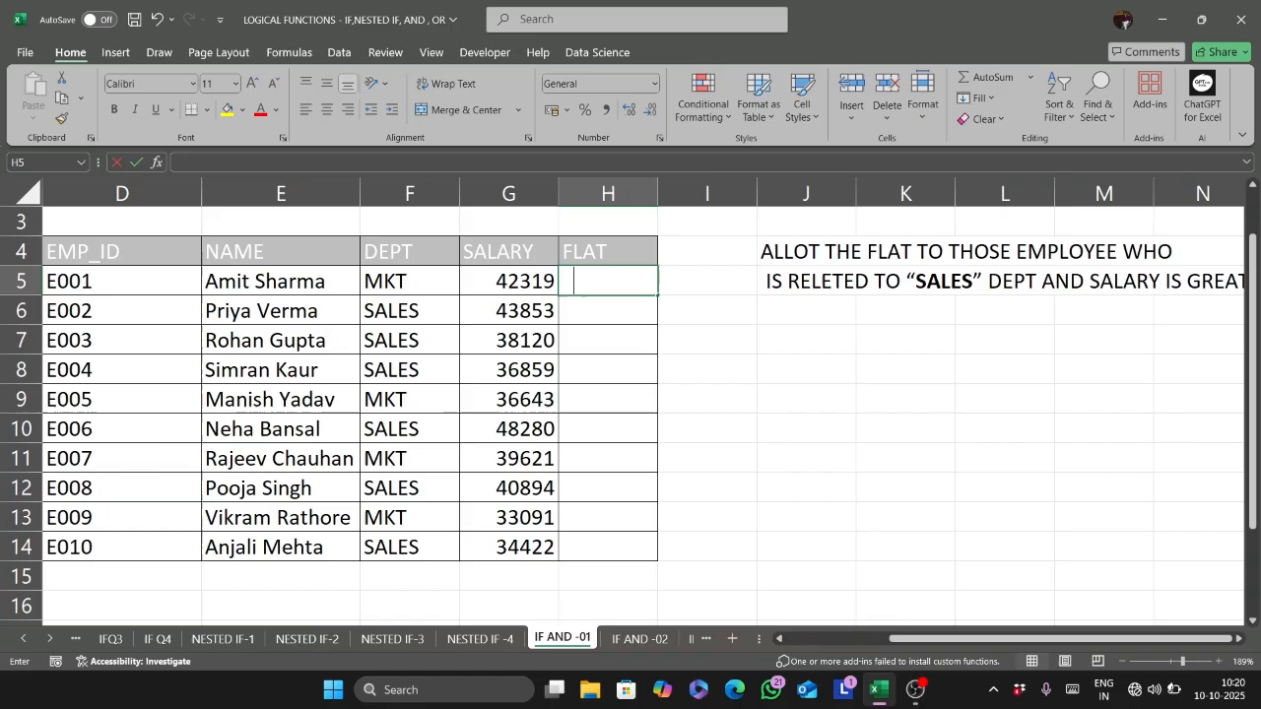
- Start an IF formula with a nested AND in H5, with F5="sales" as the first condition
type("=if")
key("Tab")
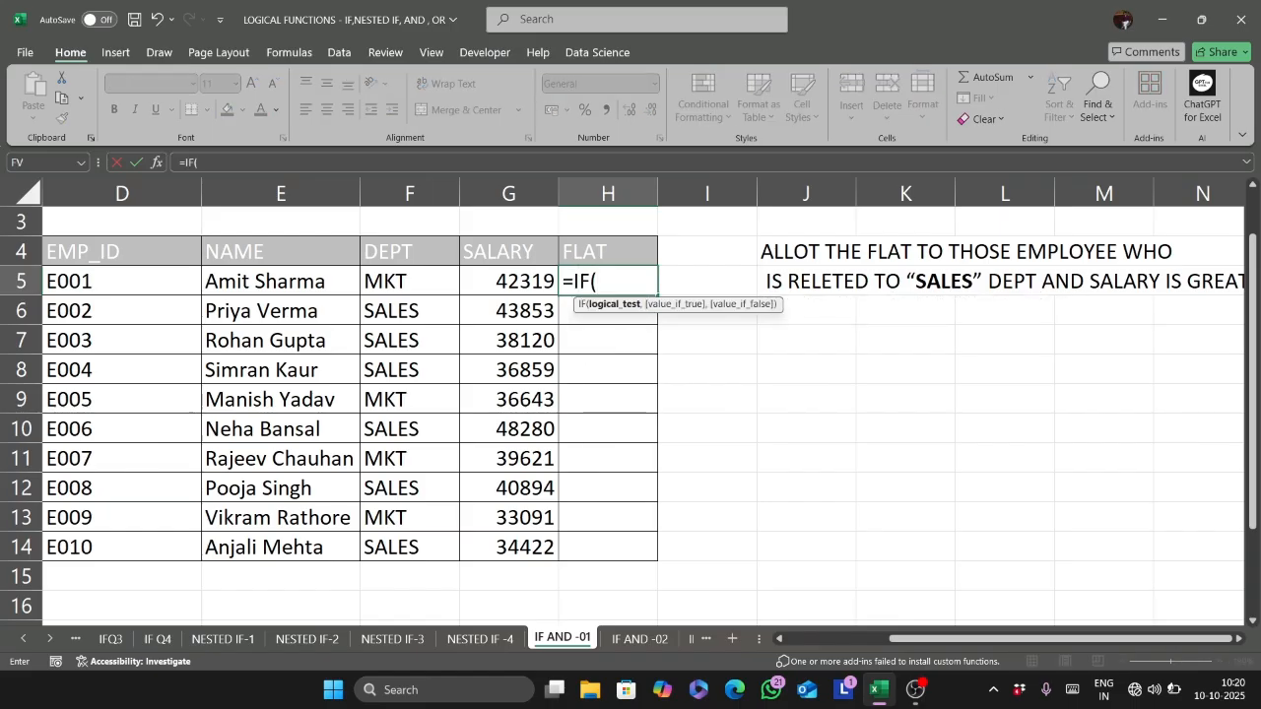
type("and")
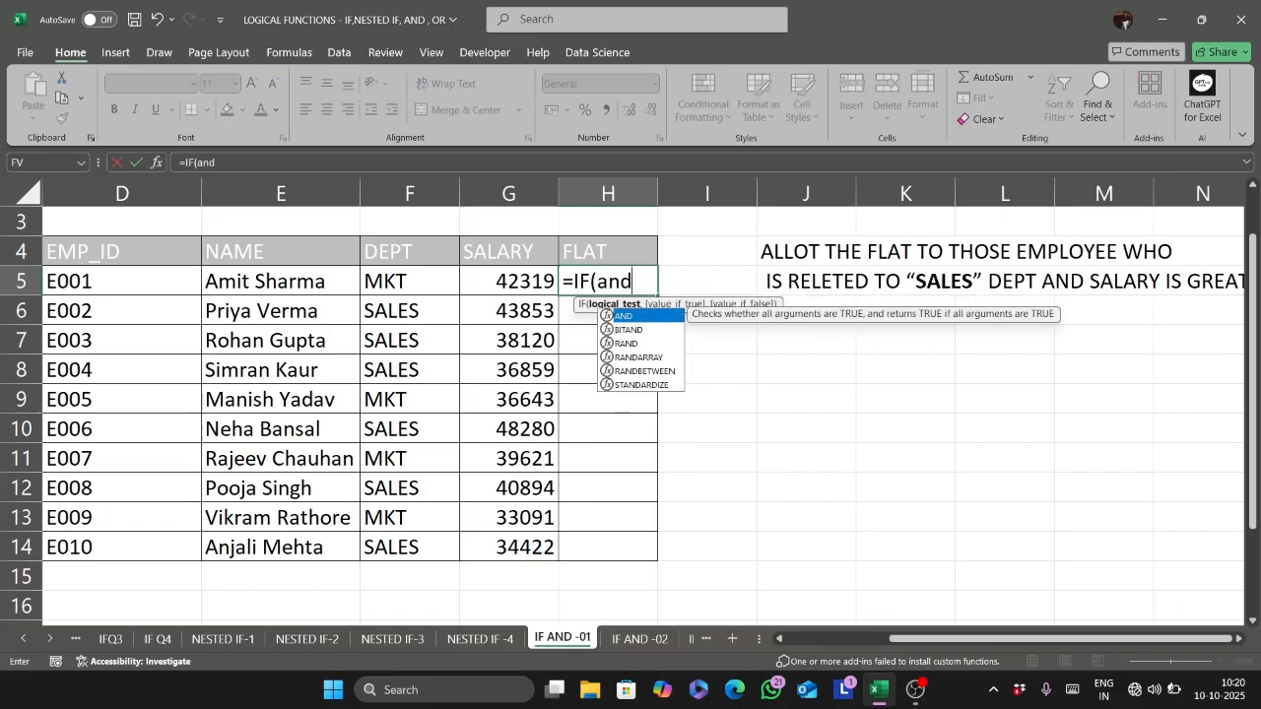
key("Tab")
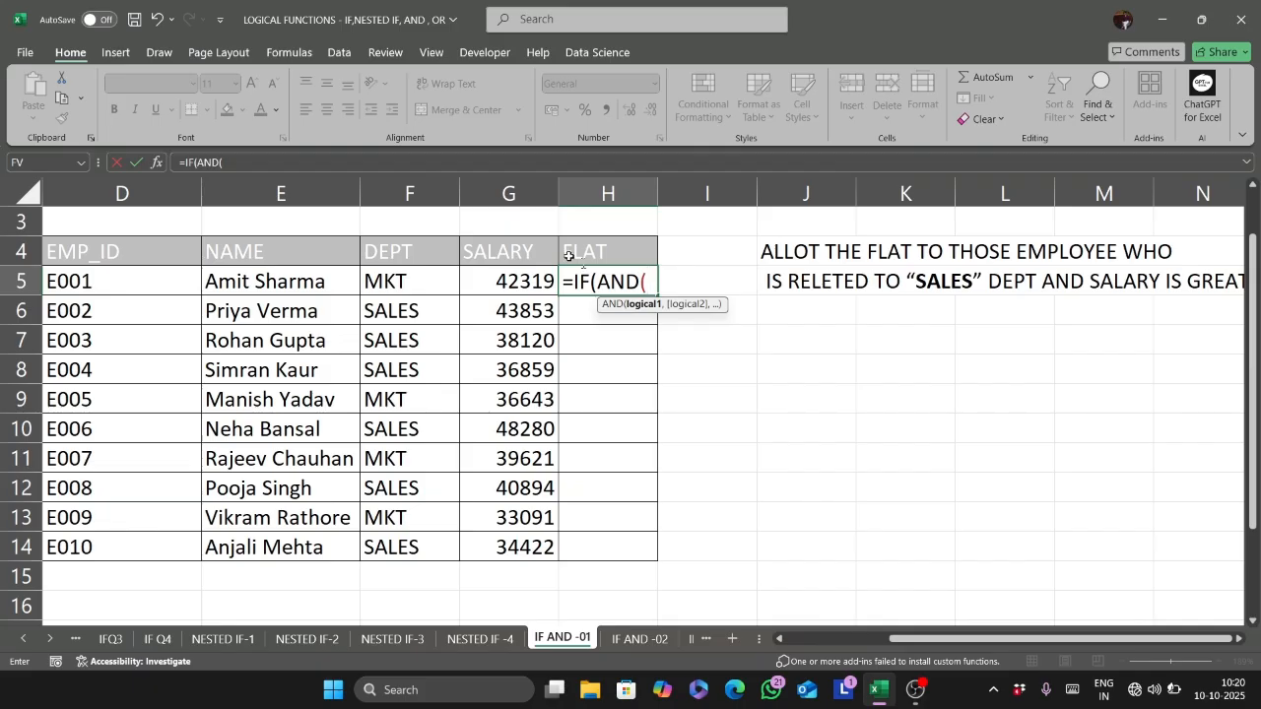
left_click(392, 281)
type("=")
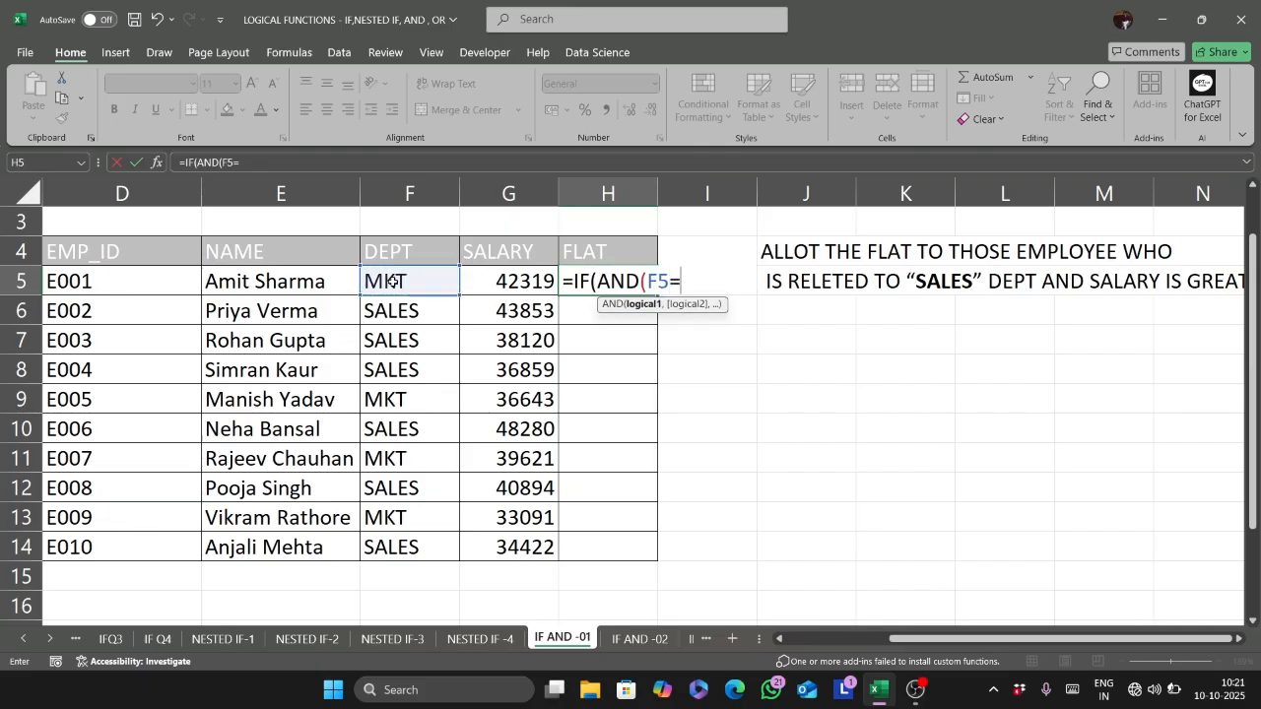
type("\"sales\"")
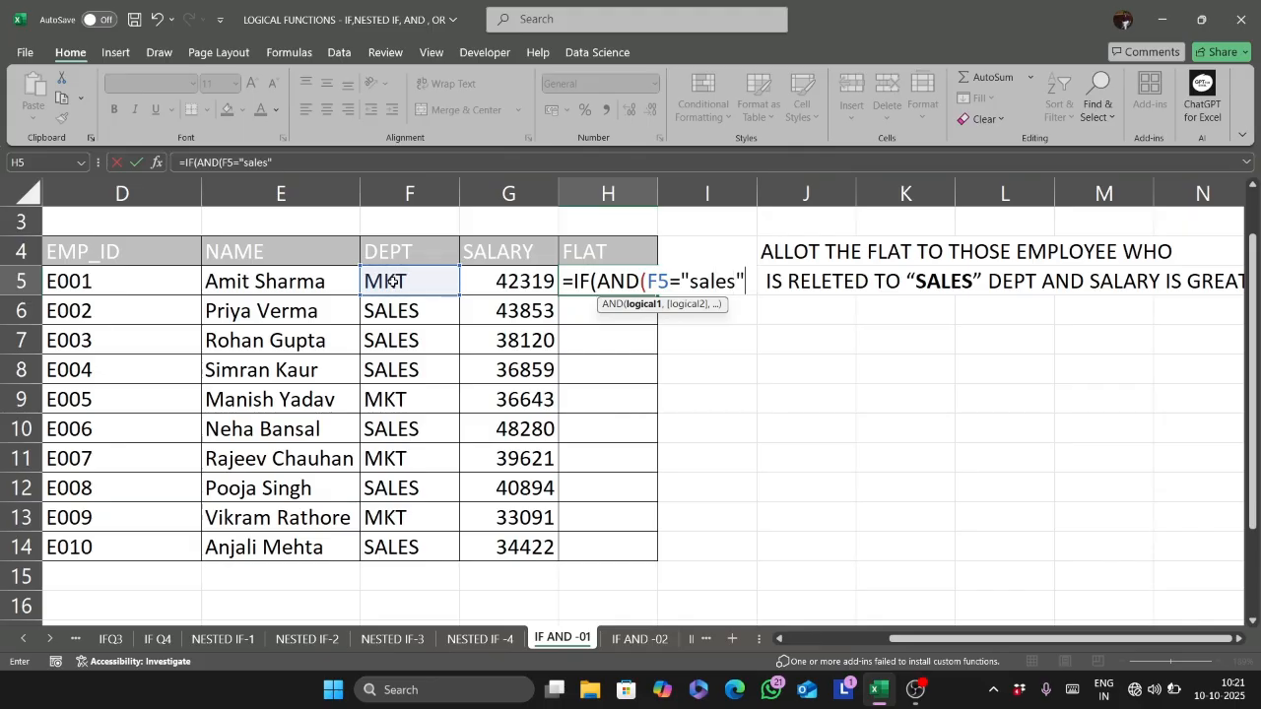
type(",")
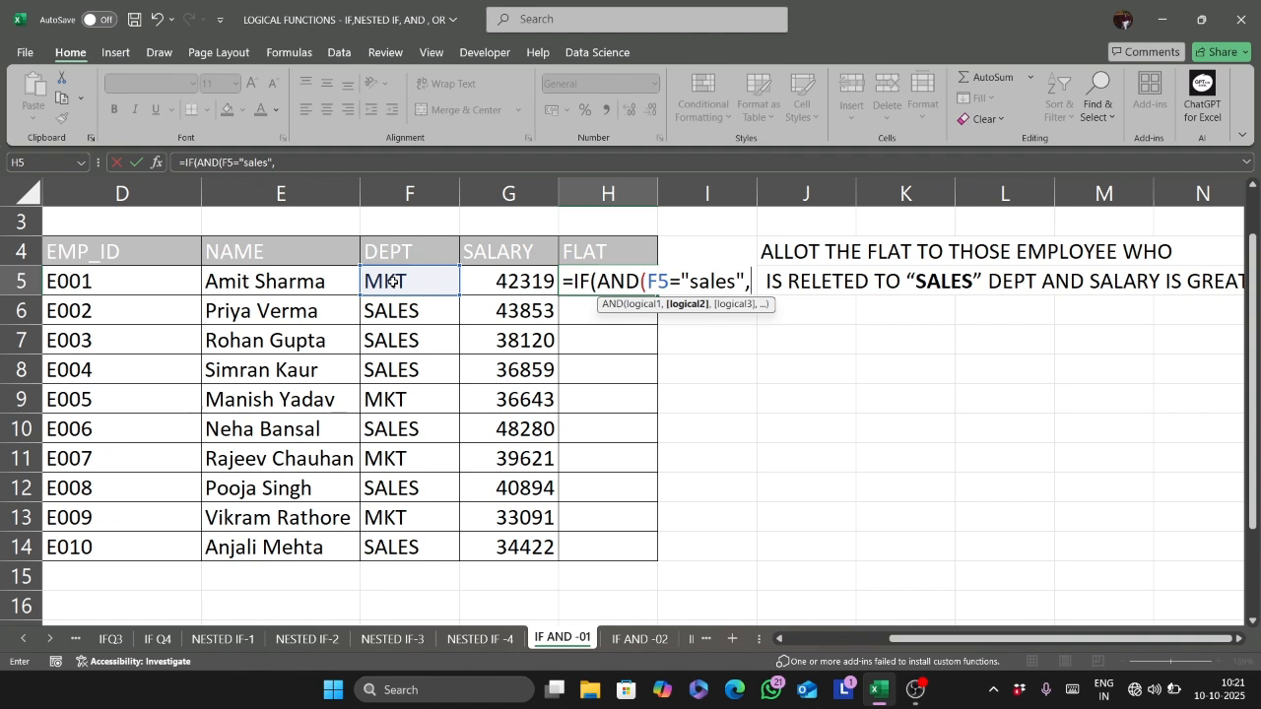
- Add G5>=40000 as the second AND condition in the H5 formula and close the AND function
left_click(486, 283)
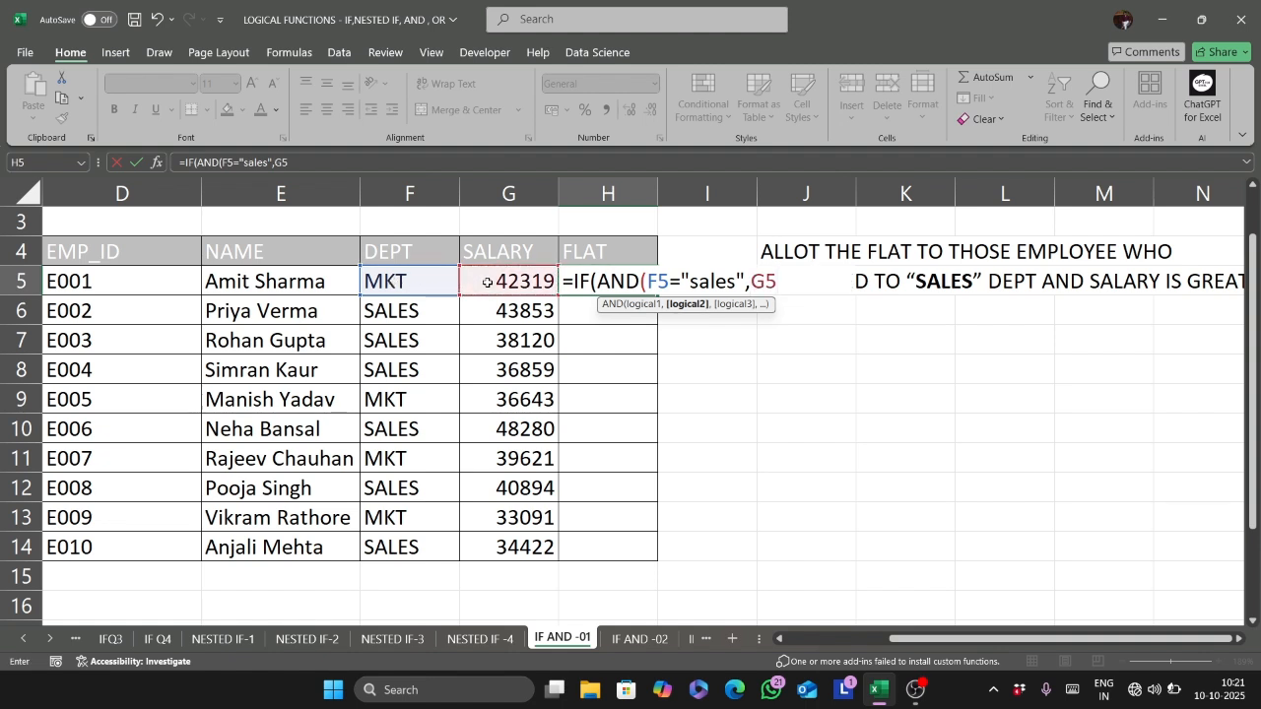
type("=4")
key("BackSpace")
key("BackSpace")
type(">=40000")
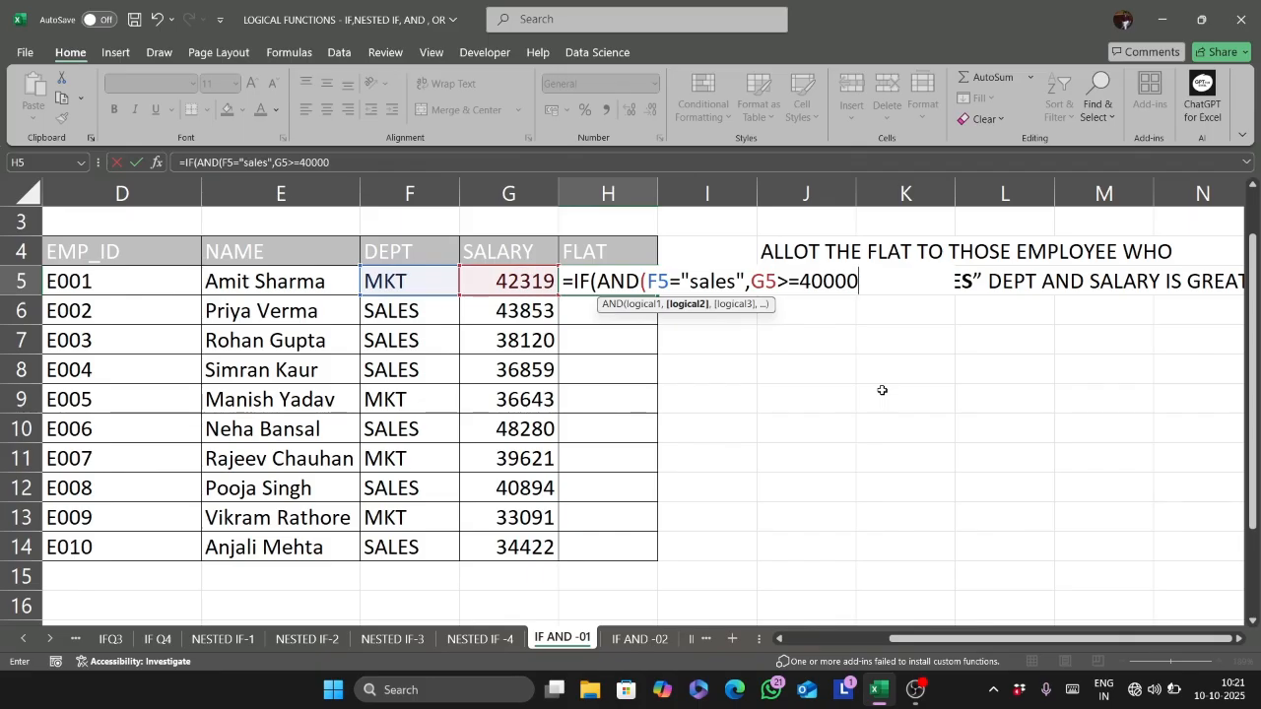
type(")")
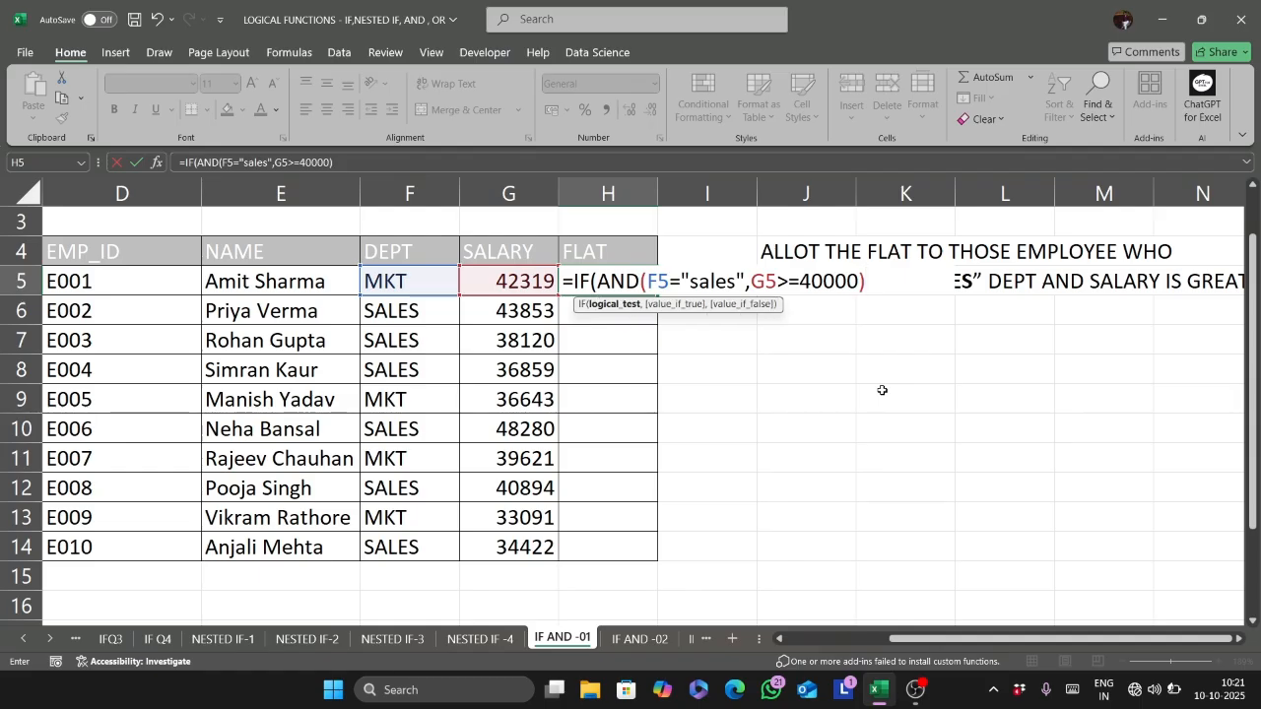
type(",")
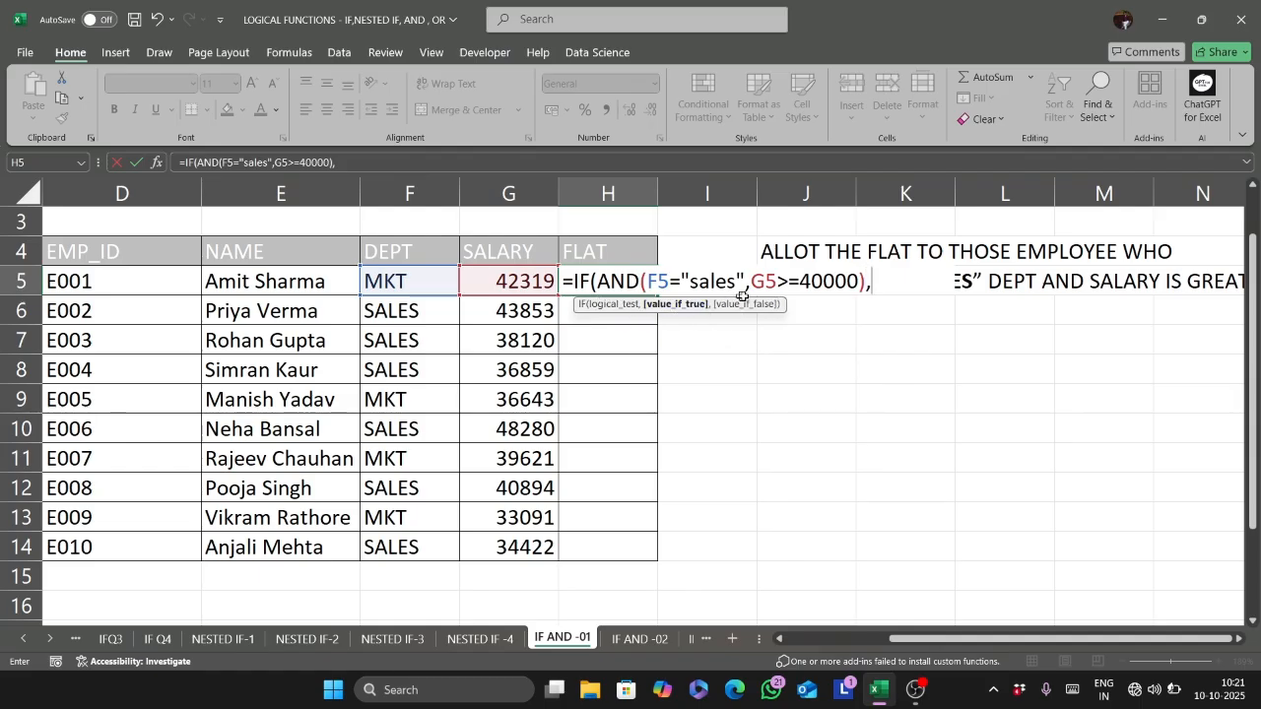
type("\"Alloted")
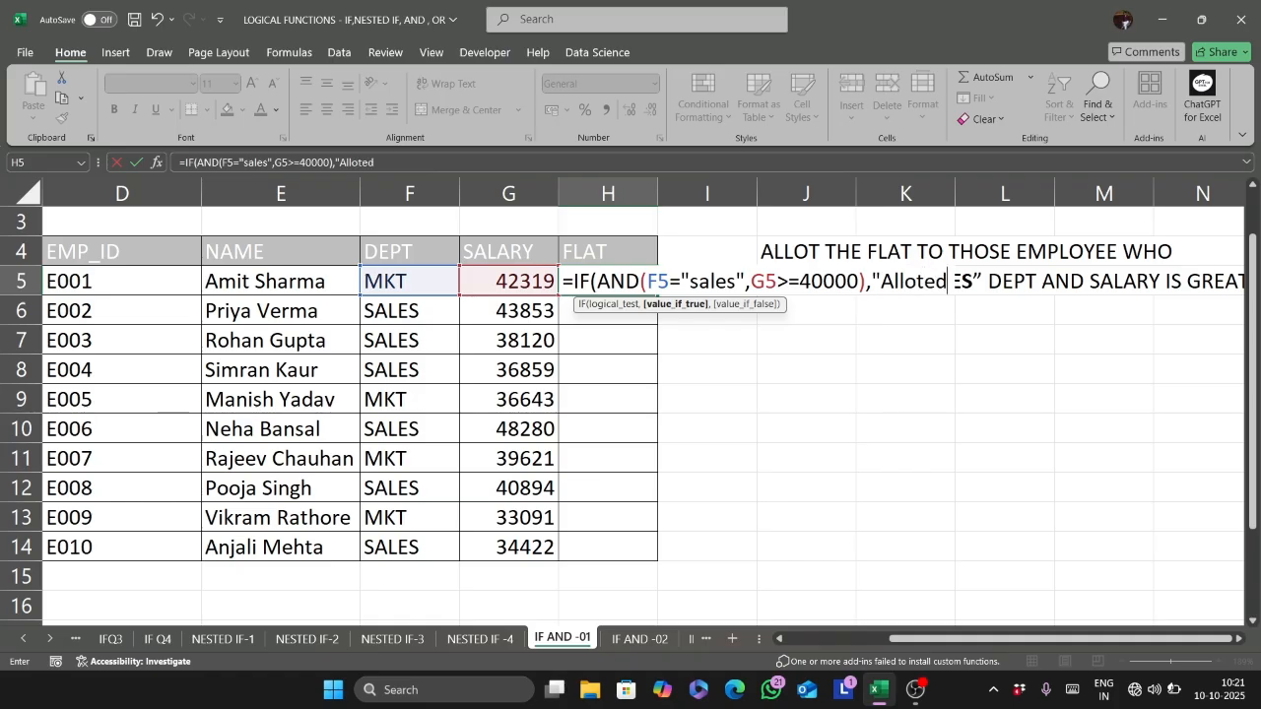
- Enter "Alloted" as the value if true in the H5 formula
type("\",")
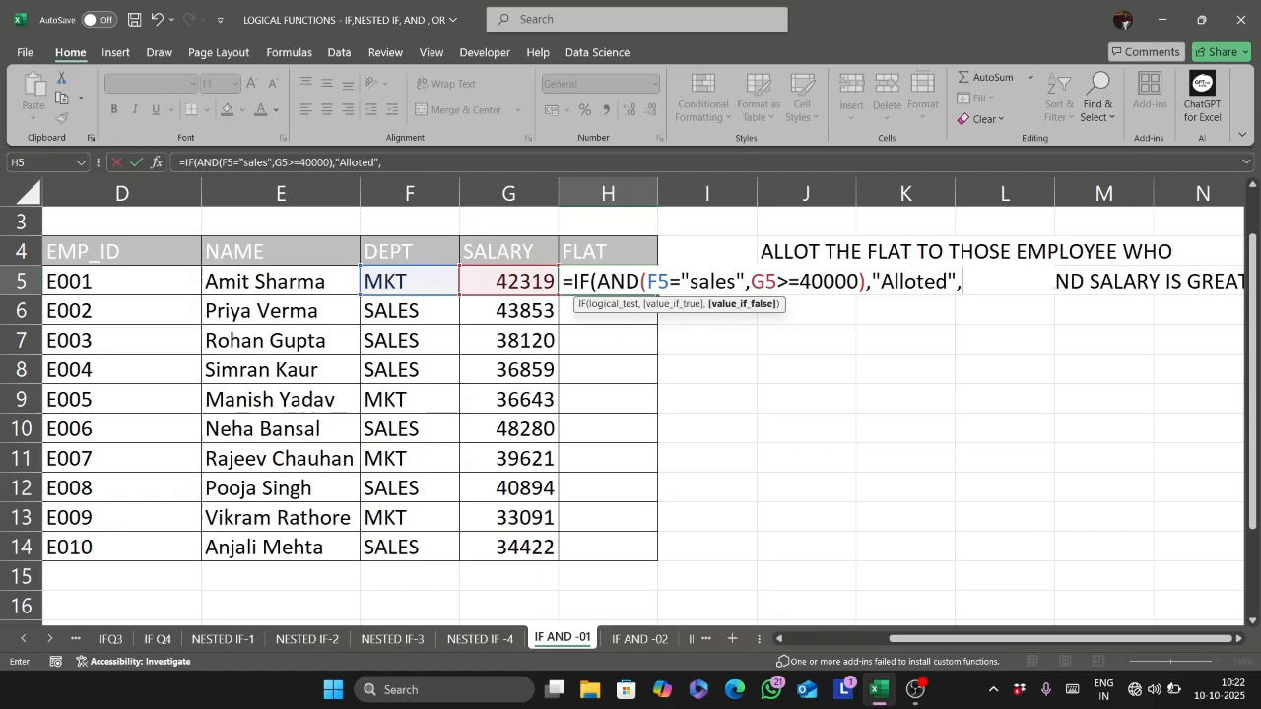
type("\"not alloted\")")
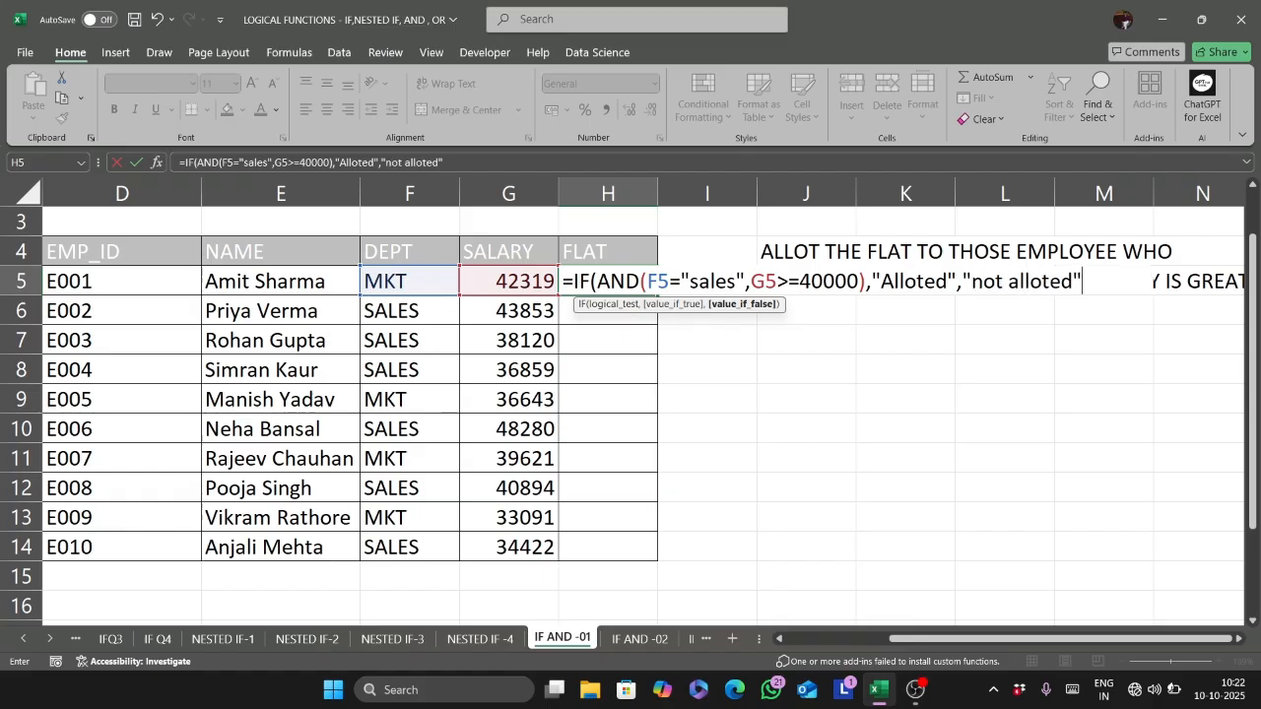
type(")")
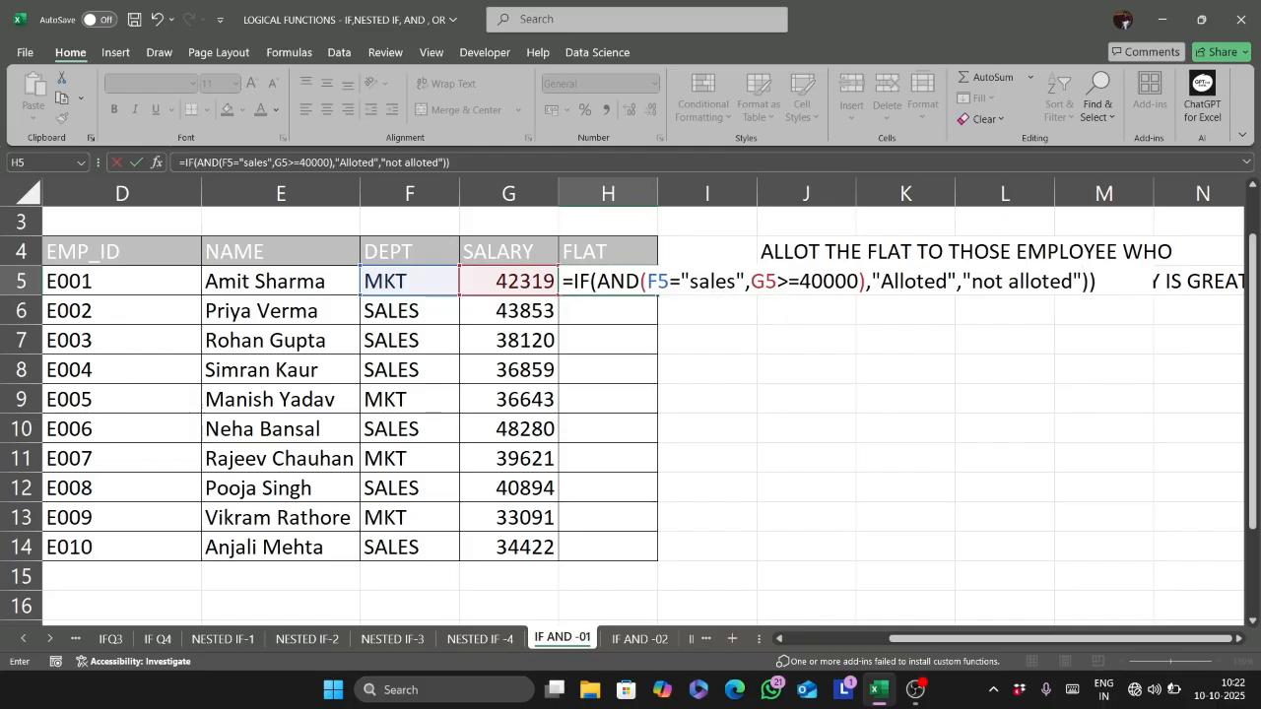
- Enter "not alloted" as the value if false and complete the H5 formula
key("BackSpace")
key("Return")
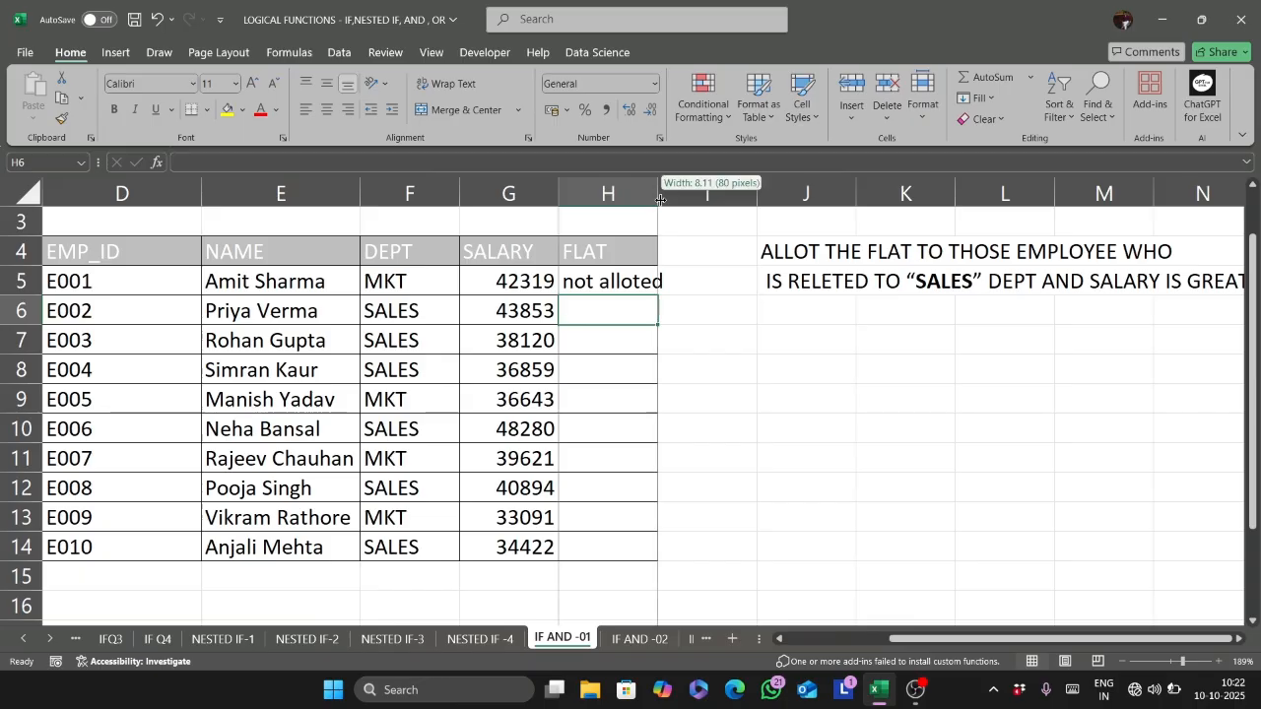
- Widen the FLAT column slightly to fit its text and fill the H5 formula down to H14
left_click_drag(659, 199, 670, 199)
left_click(538, 272)
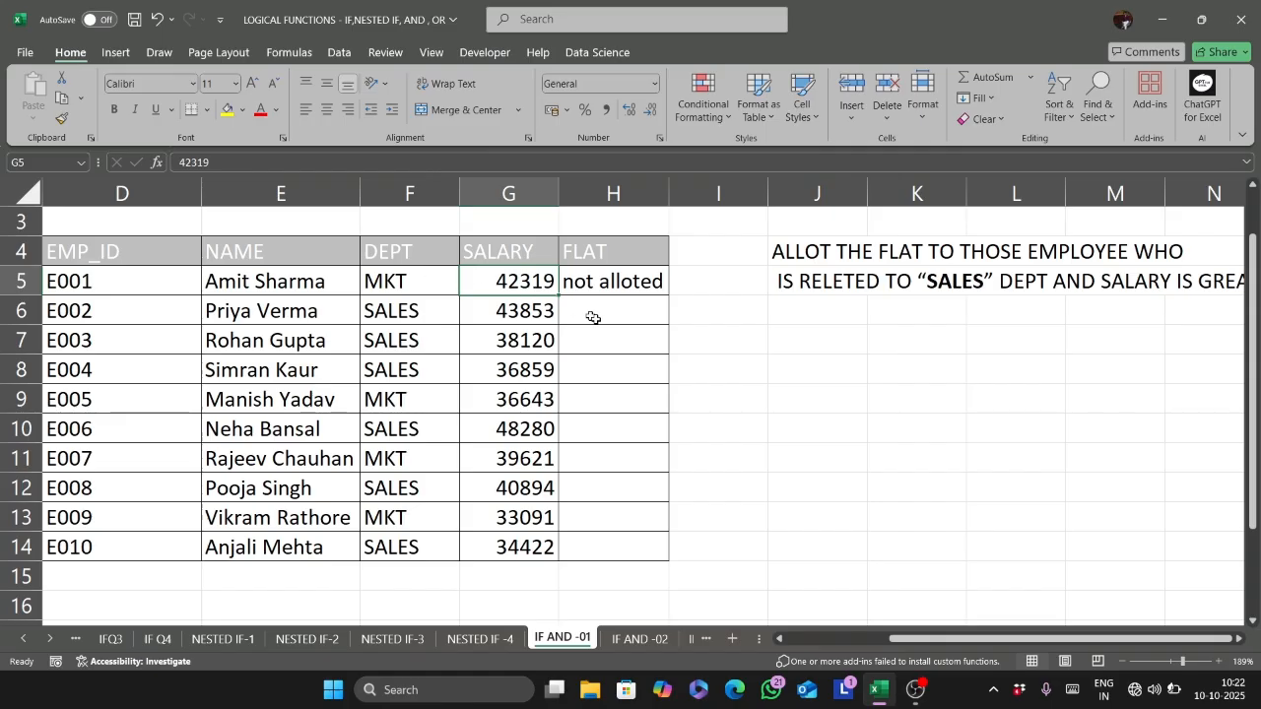
left_click(631, 277)
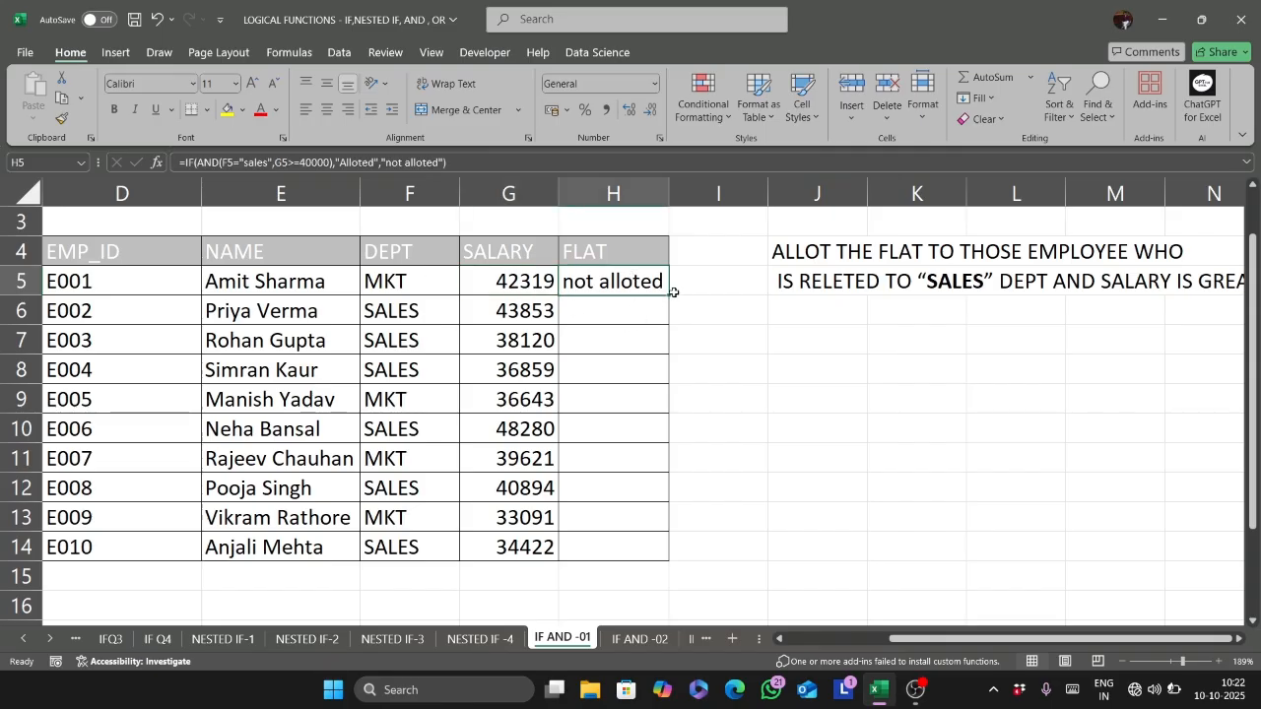
left_click_drag(666, 295, 630, 555)
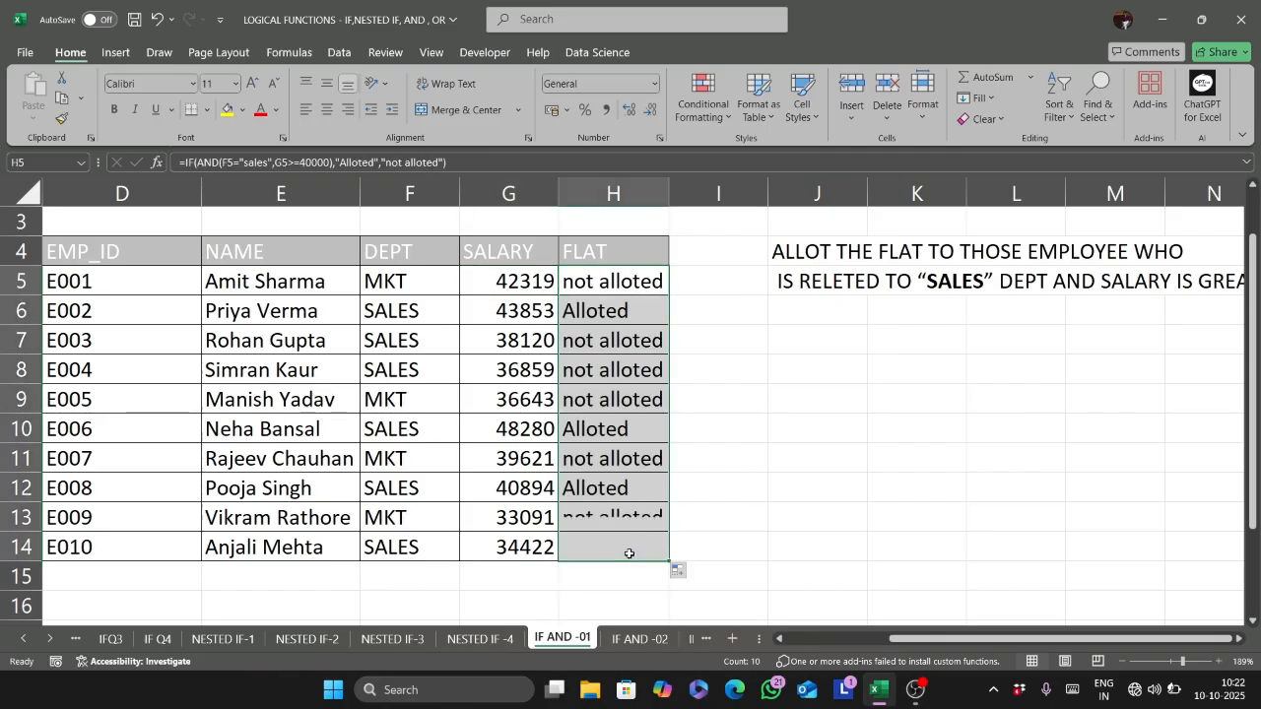
left_click(630, 322)
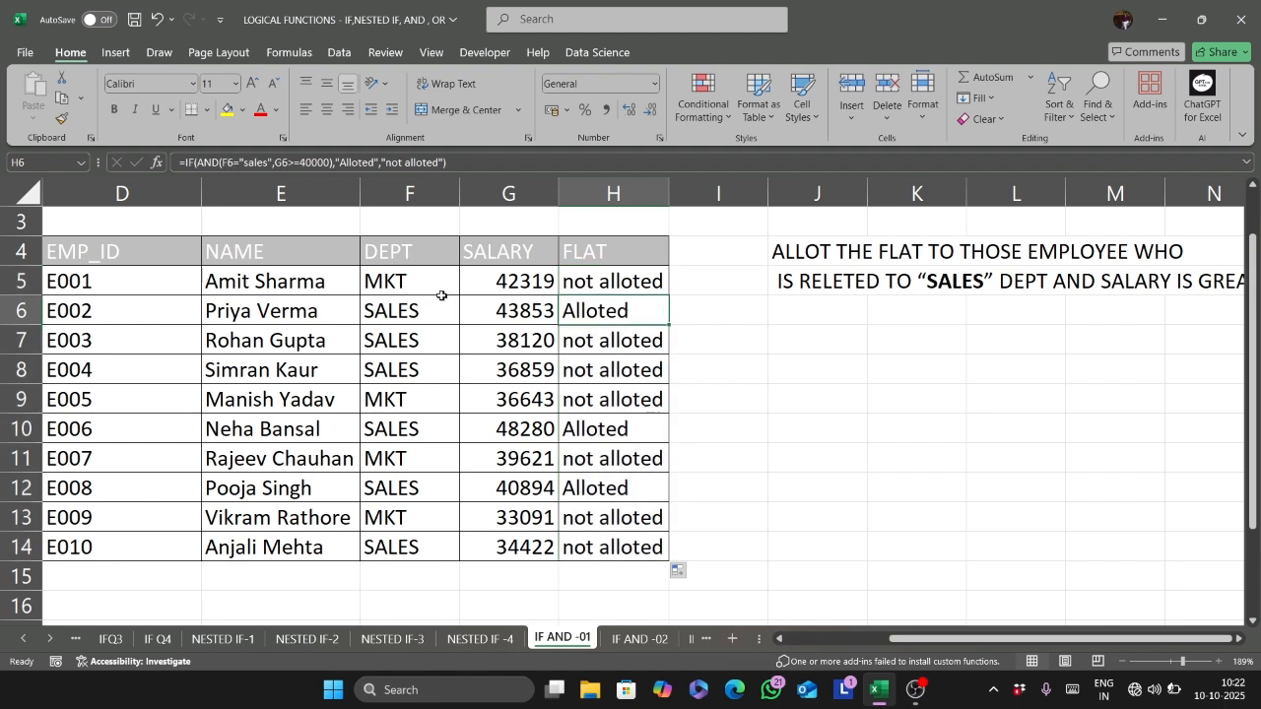
left_click_drag(442, 313, 502, 313)
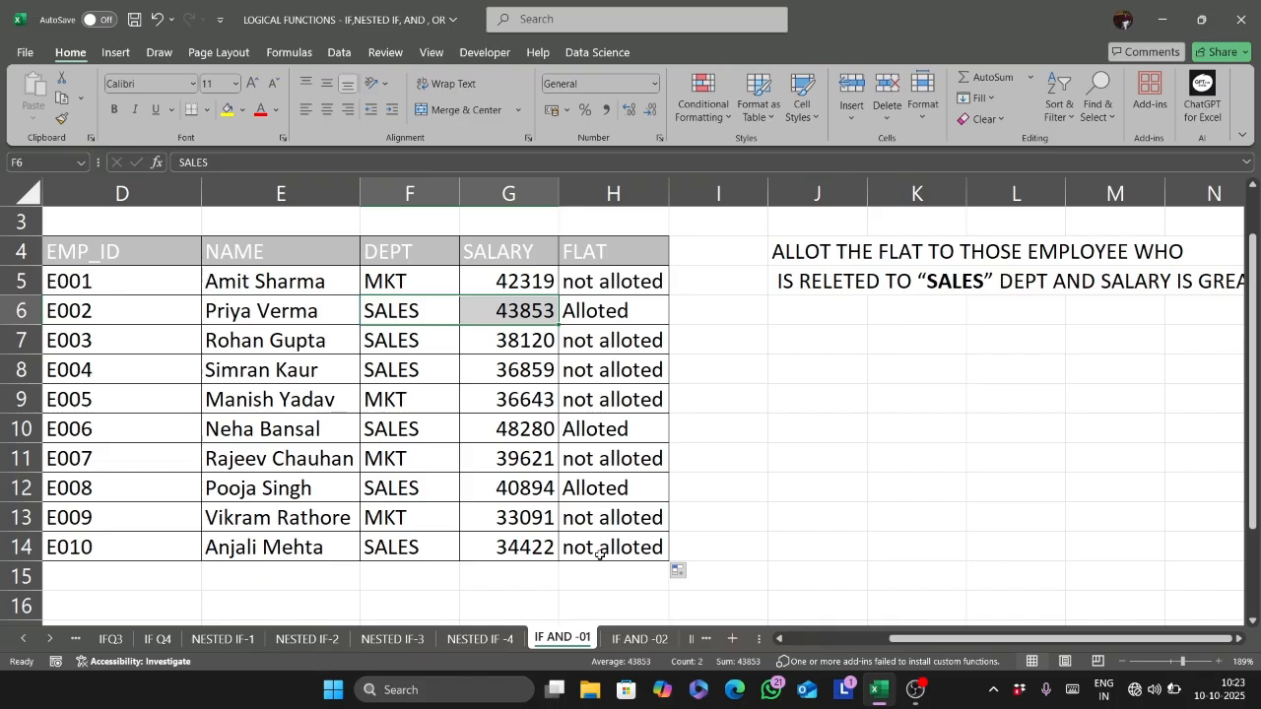
- Go to the IF AND -02 sheet and fit the Product column's width to its contents
key("ctrl+Page_Down")
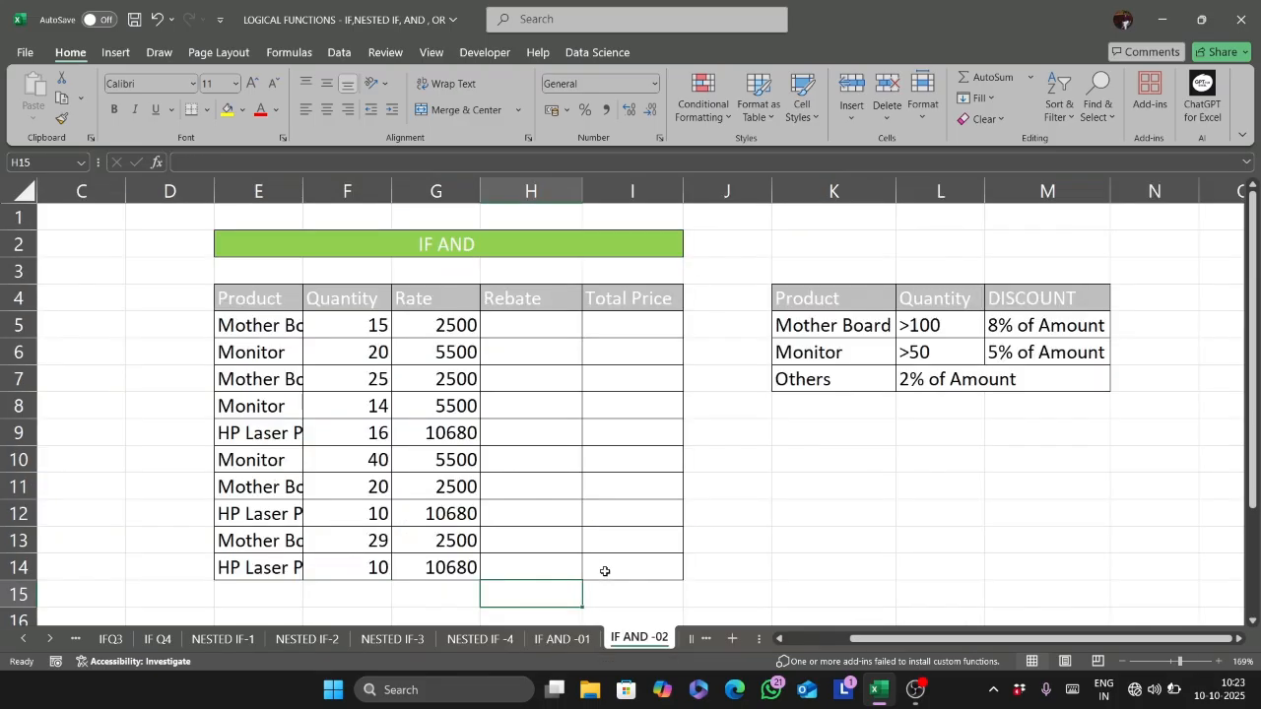
scroll(605, 571, "down", 2)
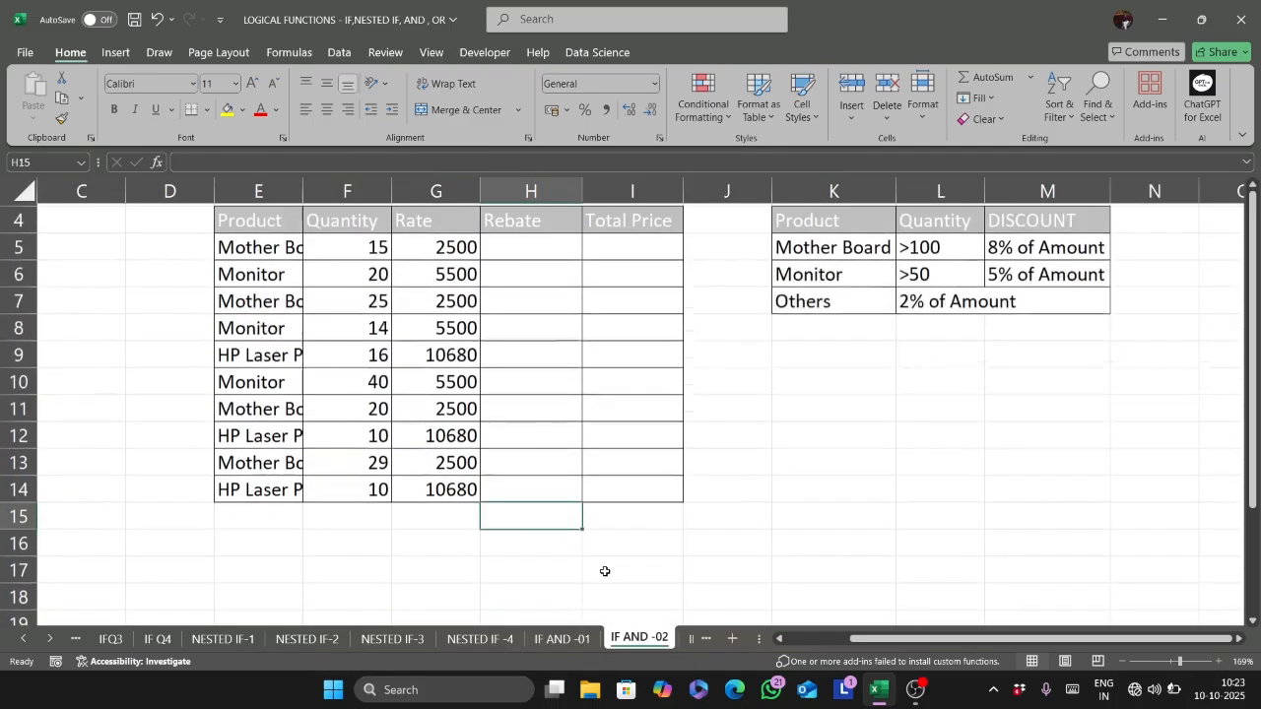
left_click(520, 279)
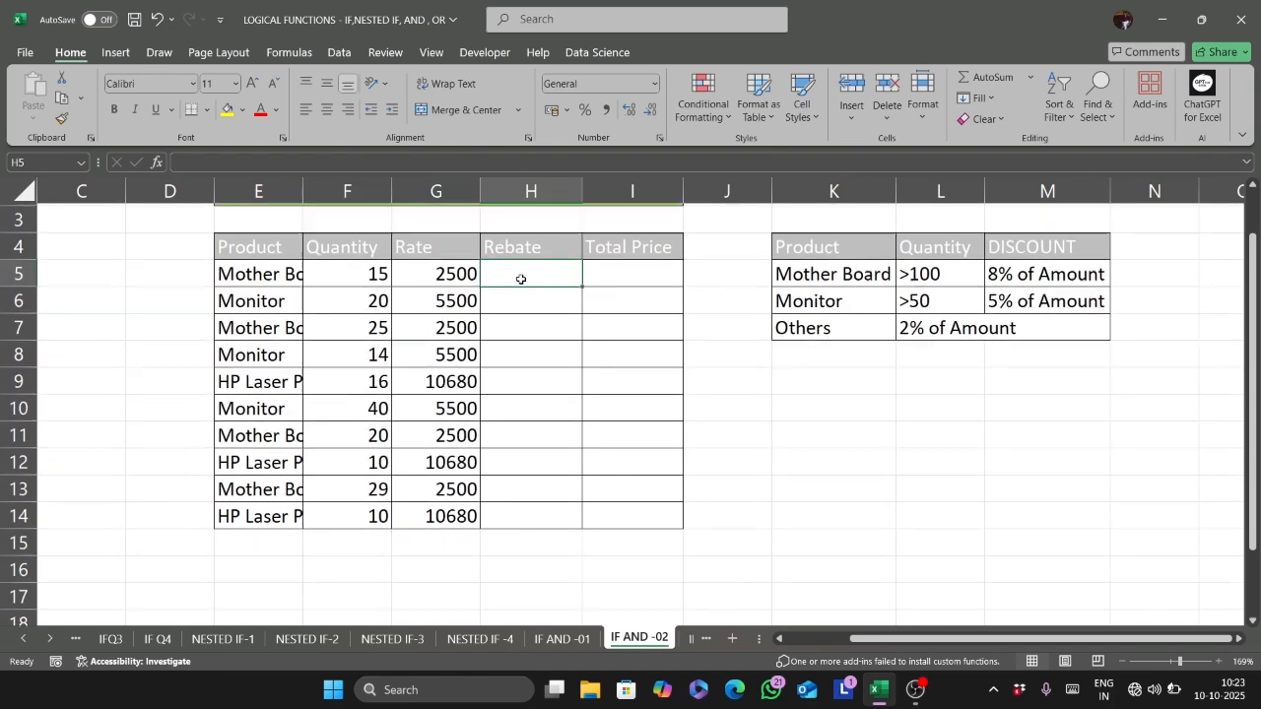
scroll(522, 278, "up", 1)
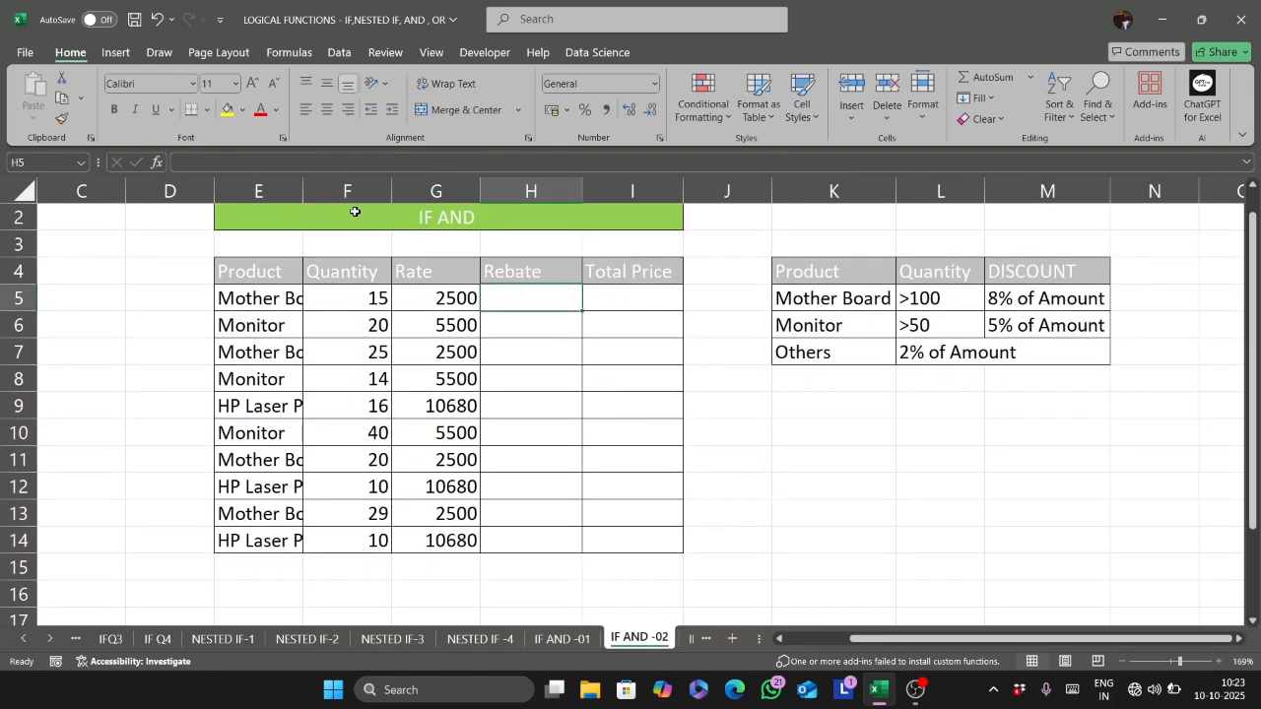
double_click(302, 190)
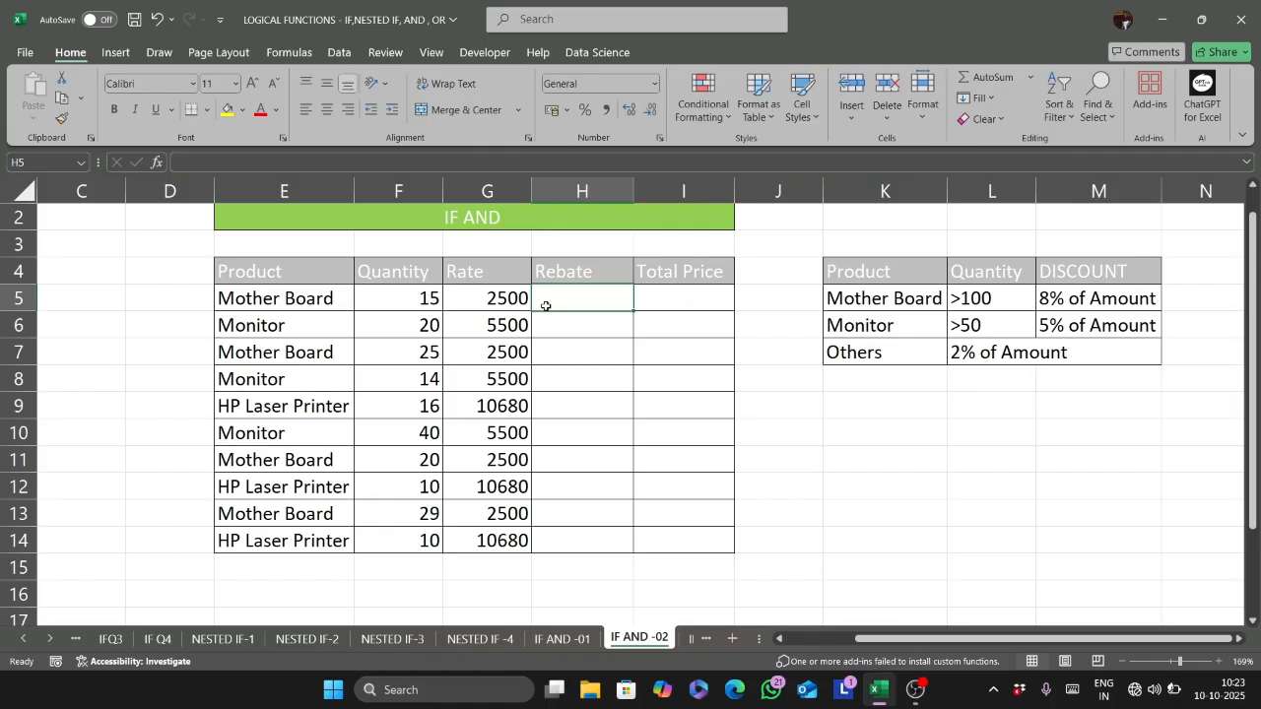
- Change the discount table's quantity conditions to >15 for Mother Board and >12 for Monitor
double_click(997, 298)
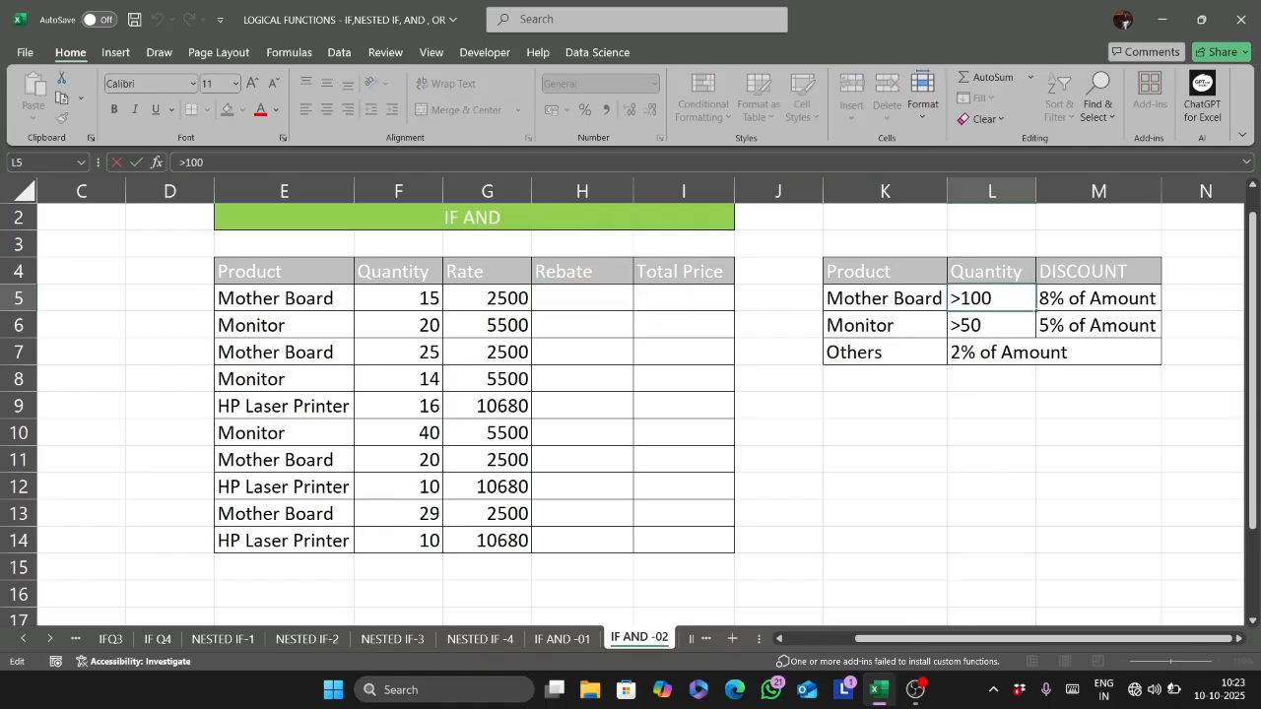
key("BackSpace")
key("BackSpace")
key("BackSpace")
type("15")
double_click(995, 335)
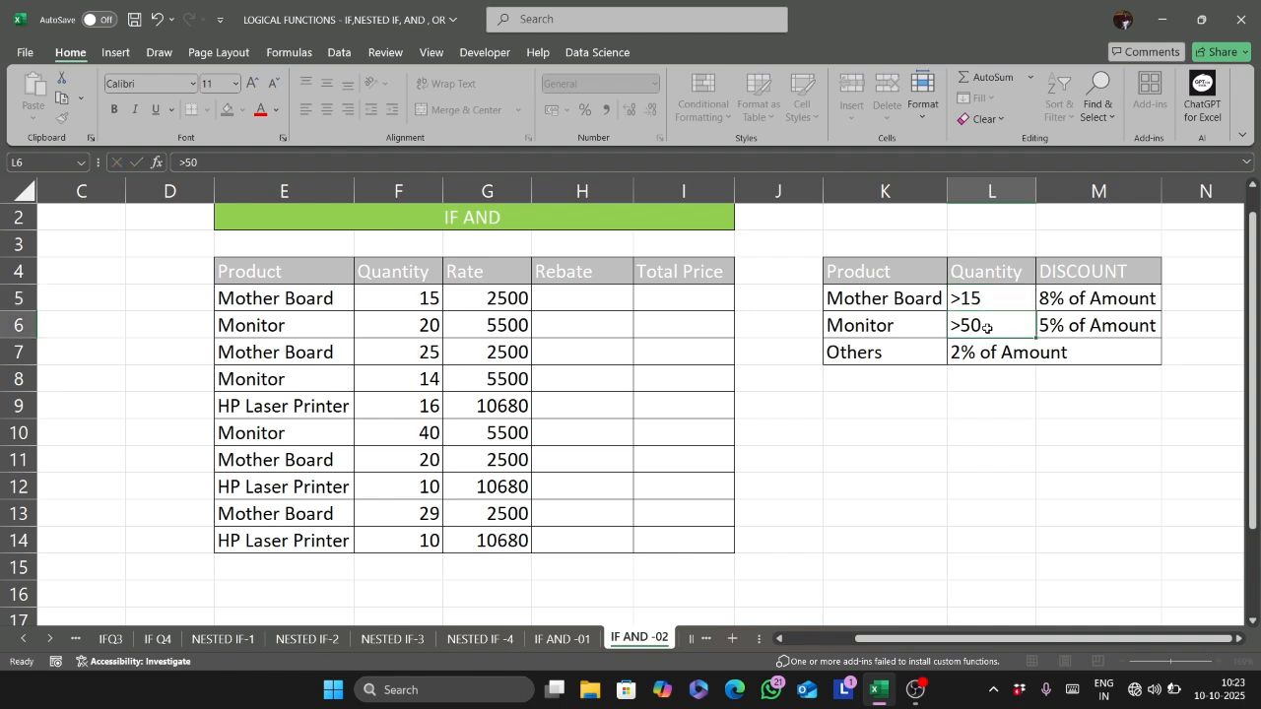
key("BackSpace")
key("BackSpace")
type("12")
key("Return")
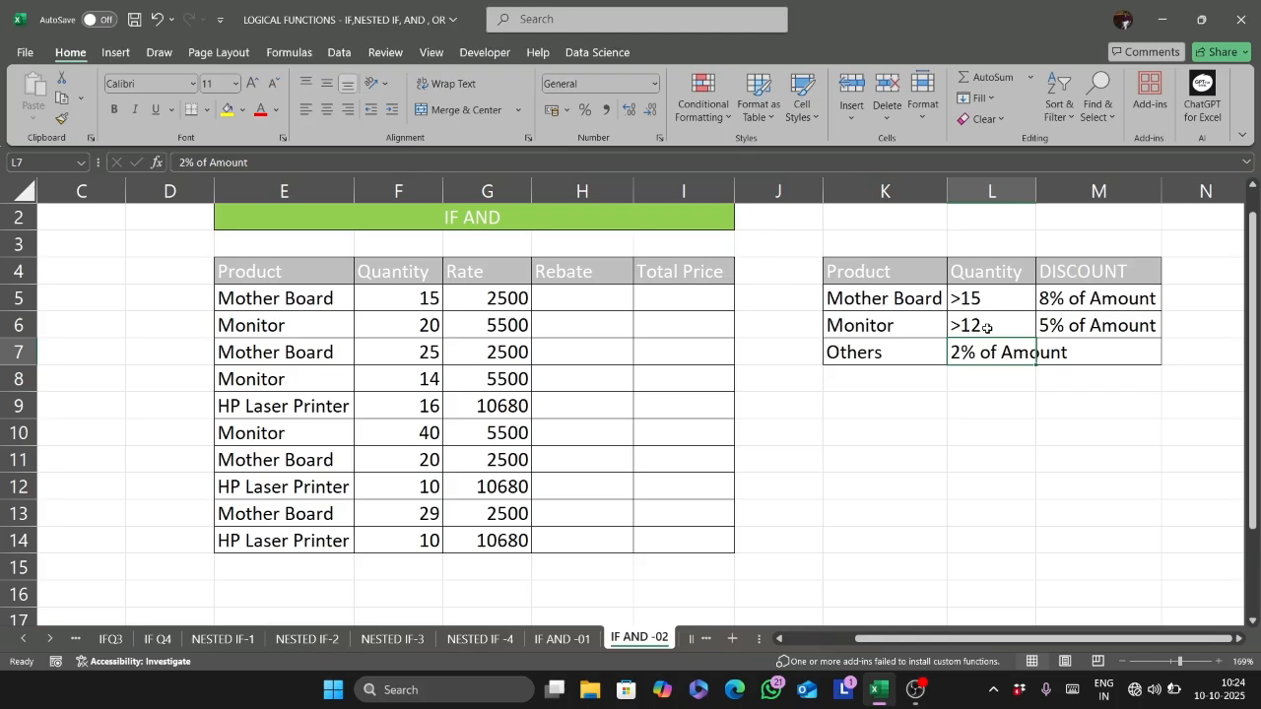
- Start the Rebate formula in H5 with an IF function containing an AND function as its logical test
left_click(574, 301)
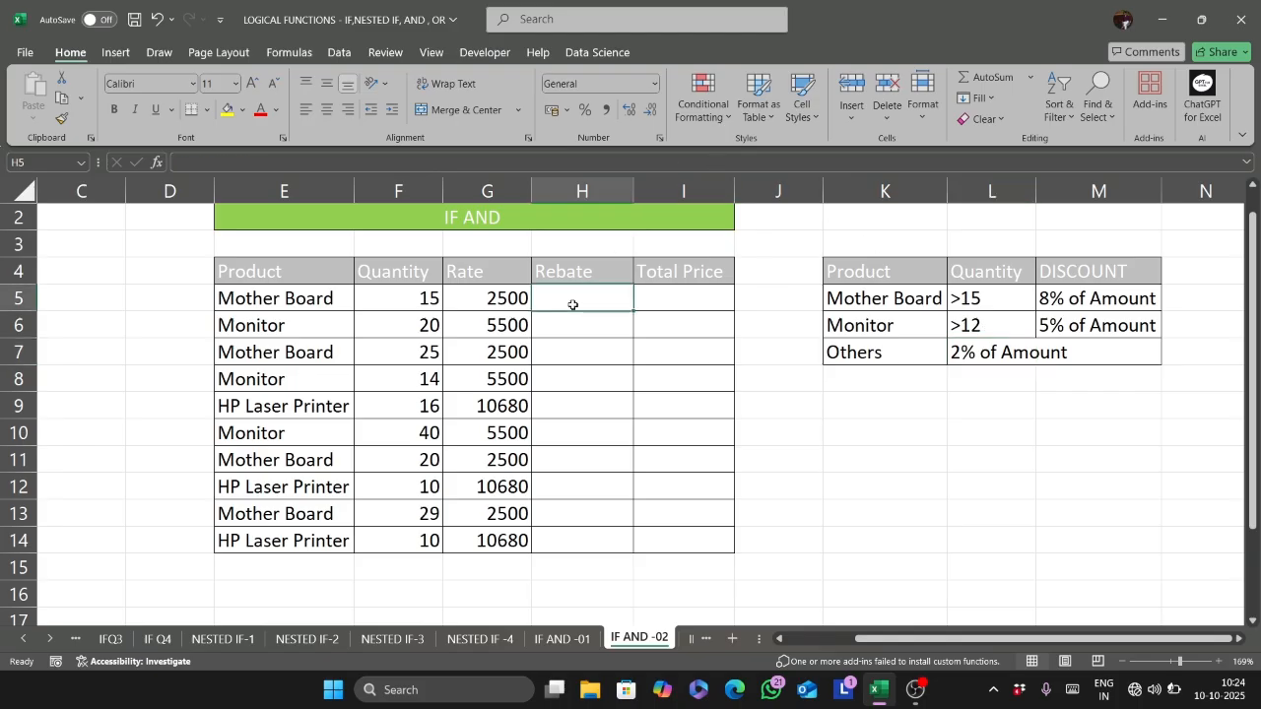
type("=if")
key("Tab")
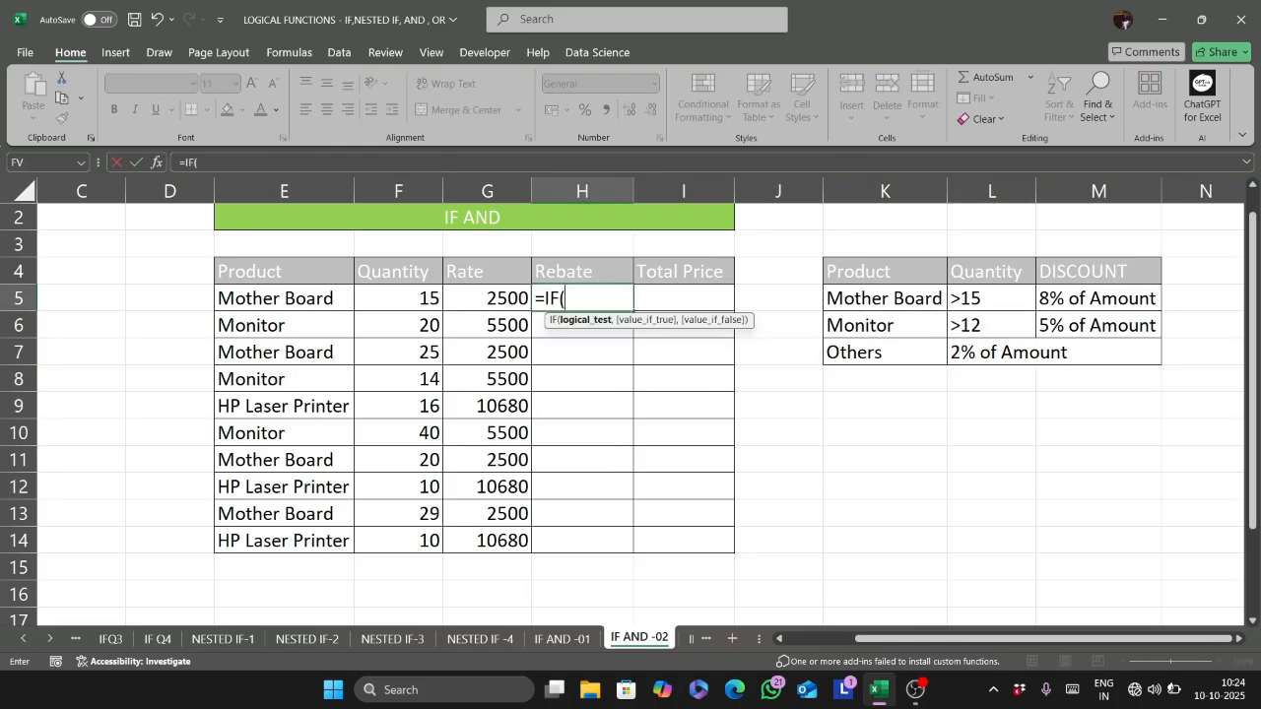
type("and")
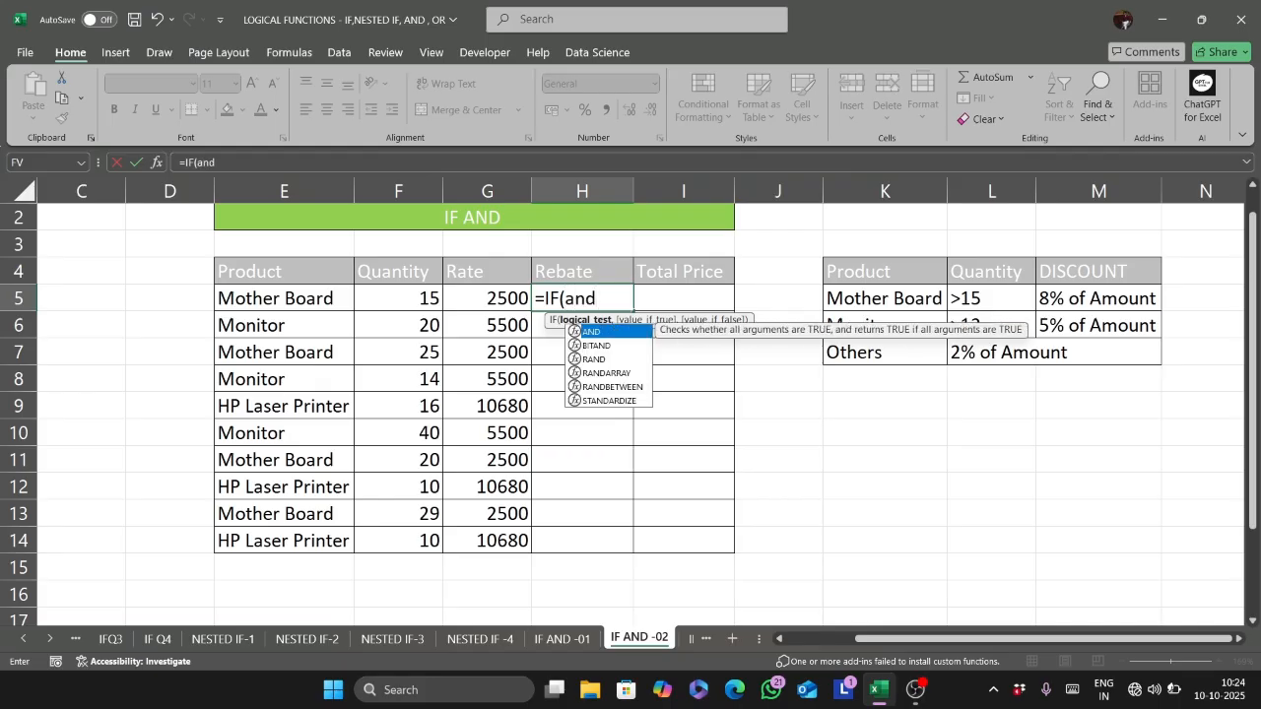
key("Tab")
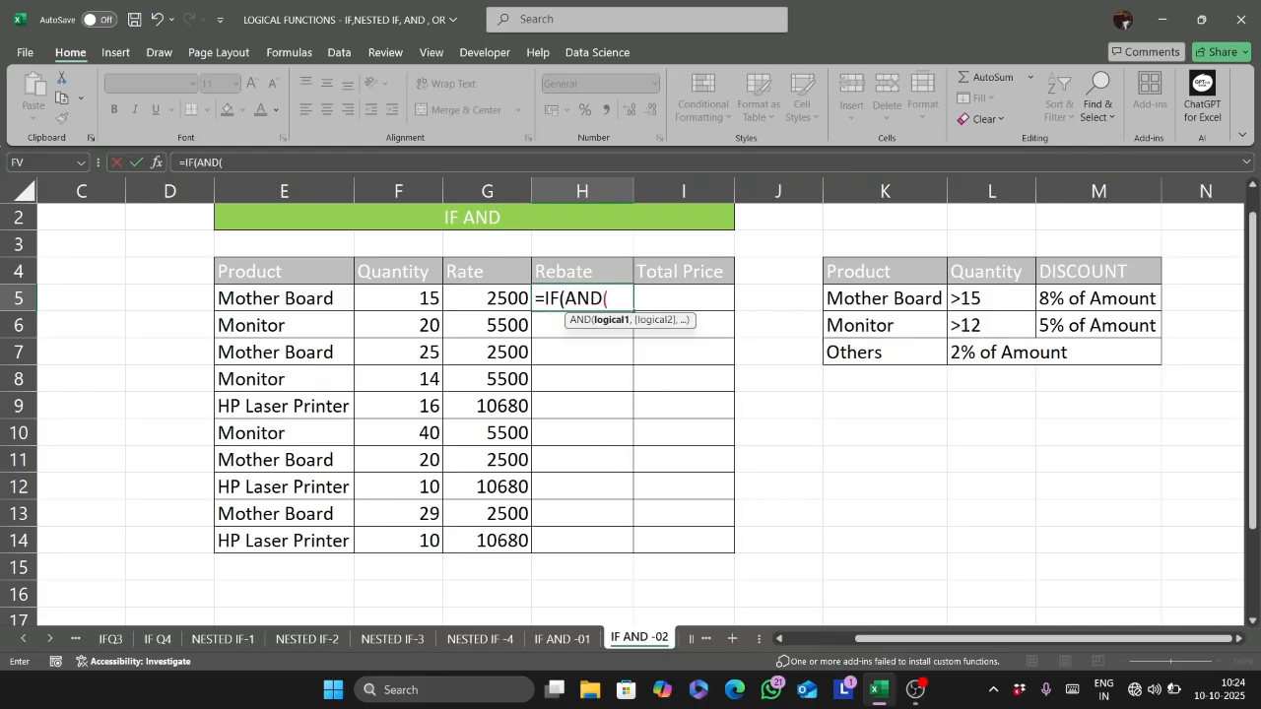
left_click(396, 289)
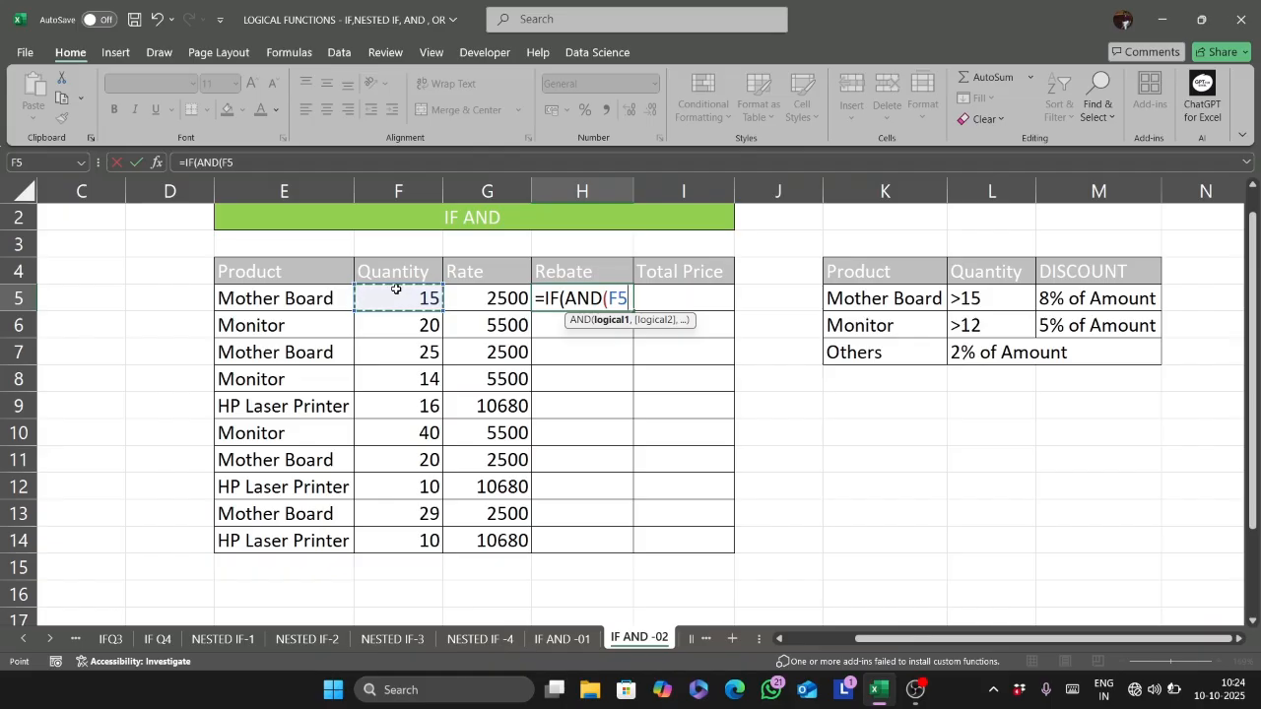
key("BackSpace")
key("BackSpace")
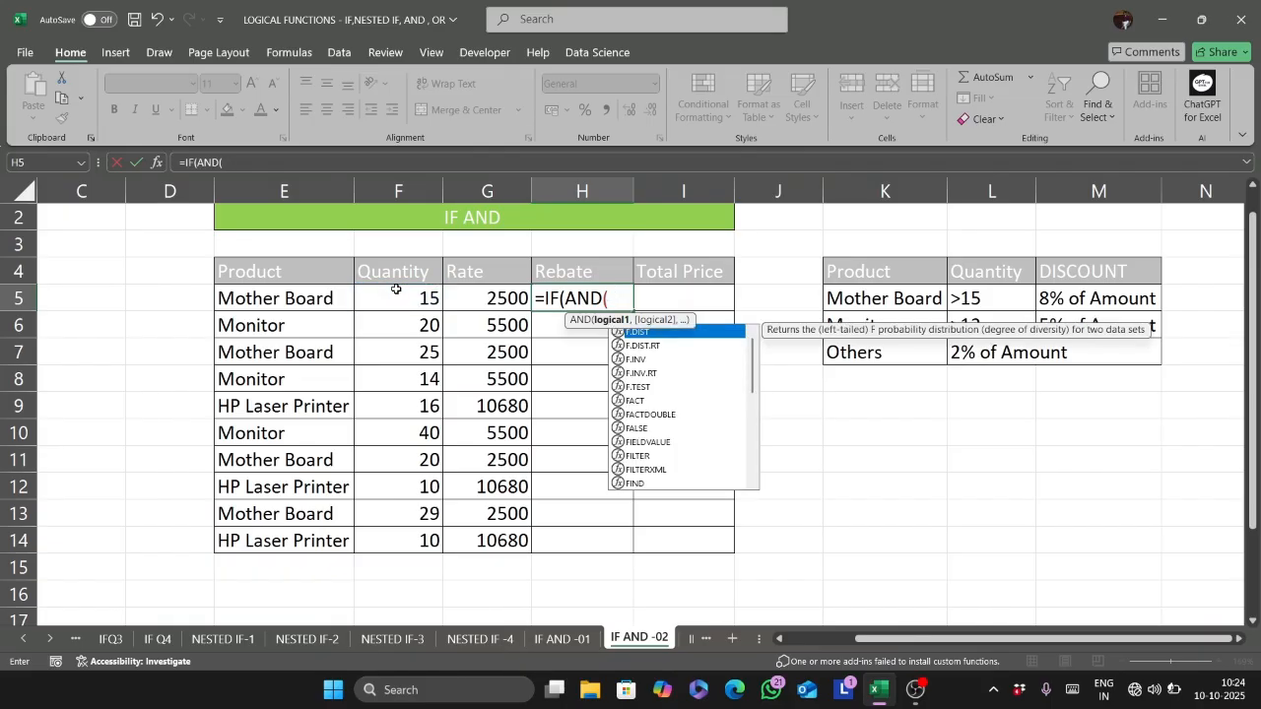
- Enter the first AND condition as E5 equal to the absolute reference $K$5
left_click(290, 300)
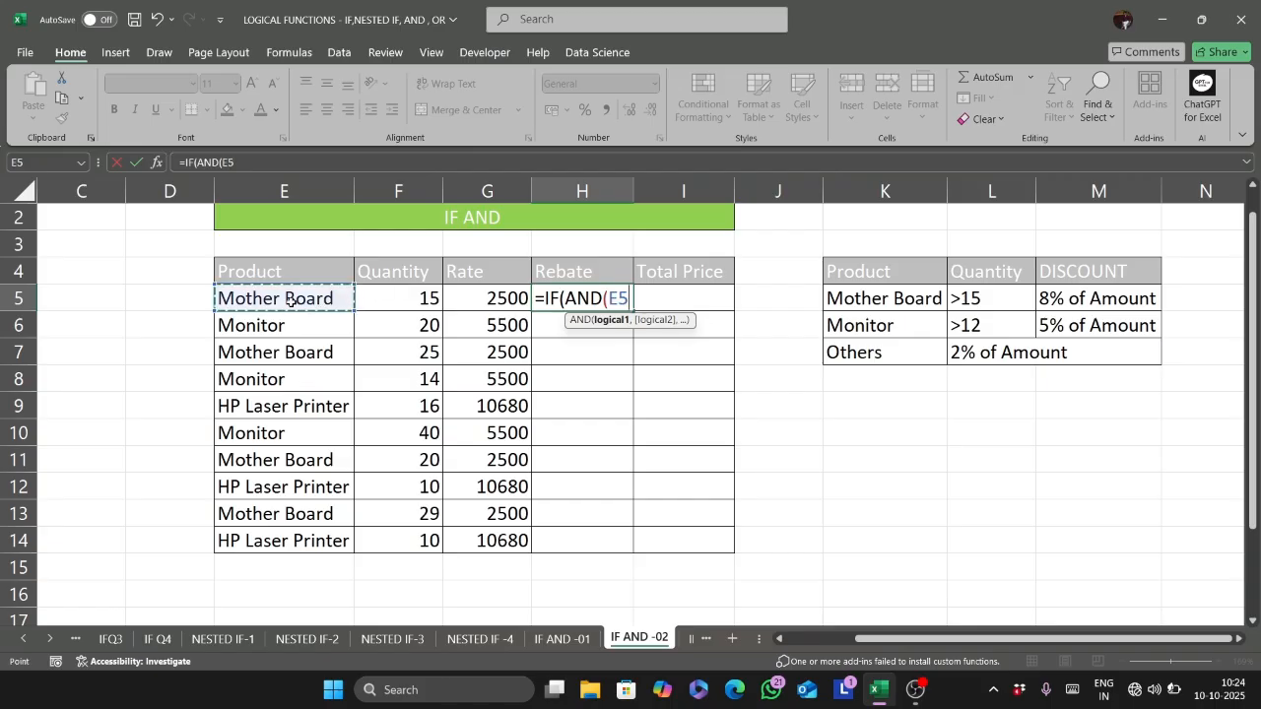
type("=\"mo")
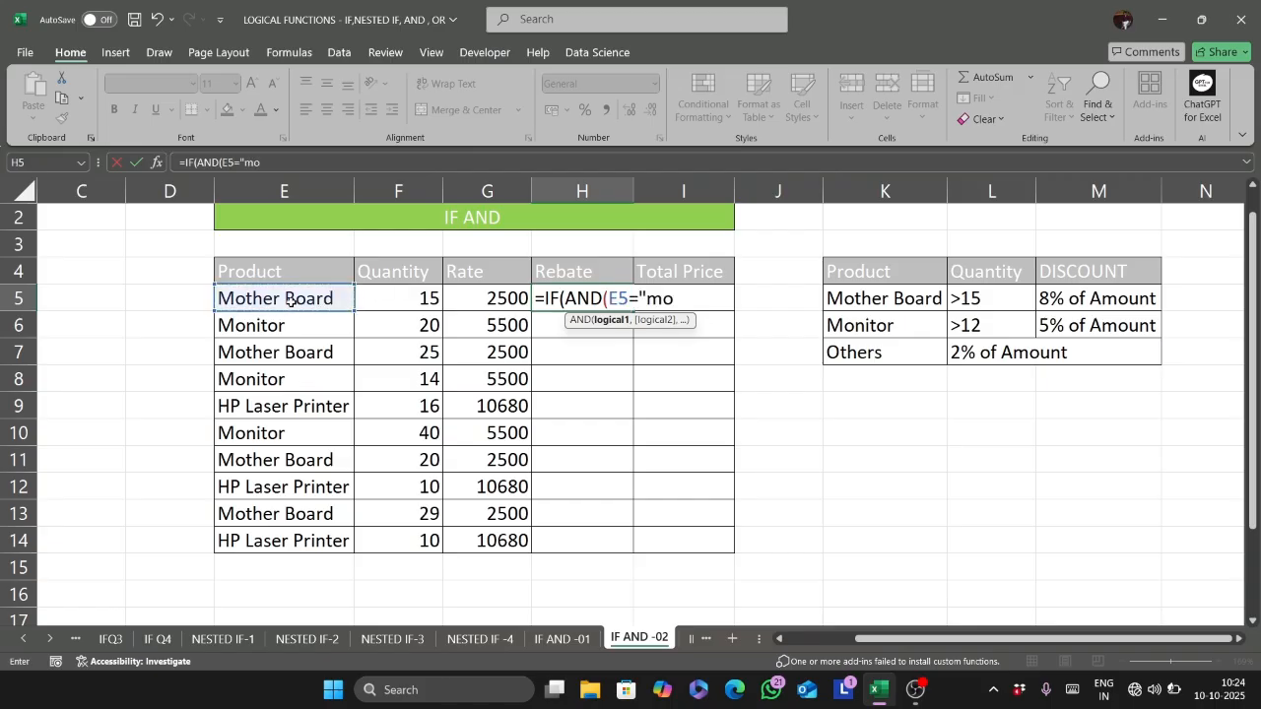
key("BackSpace")
key("BackSpace")
key("BackSpace")
left_click(864, 298)
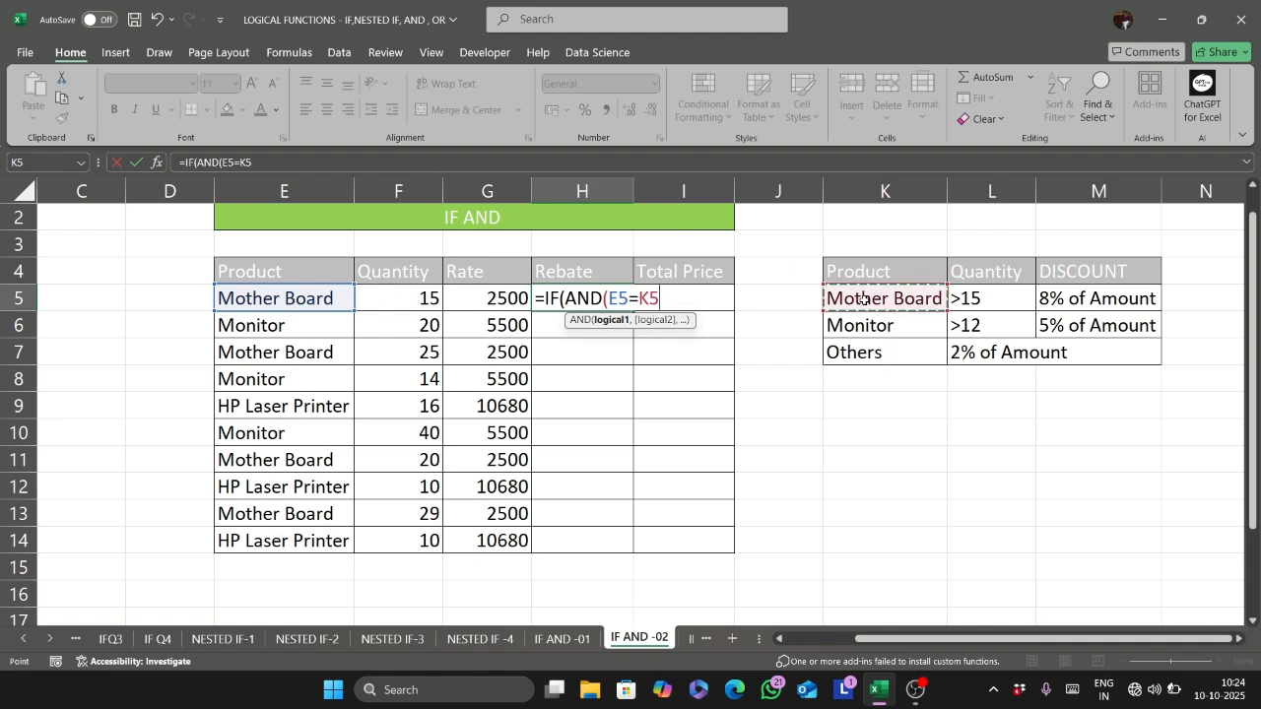
key("F4")
type(",")
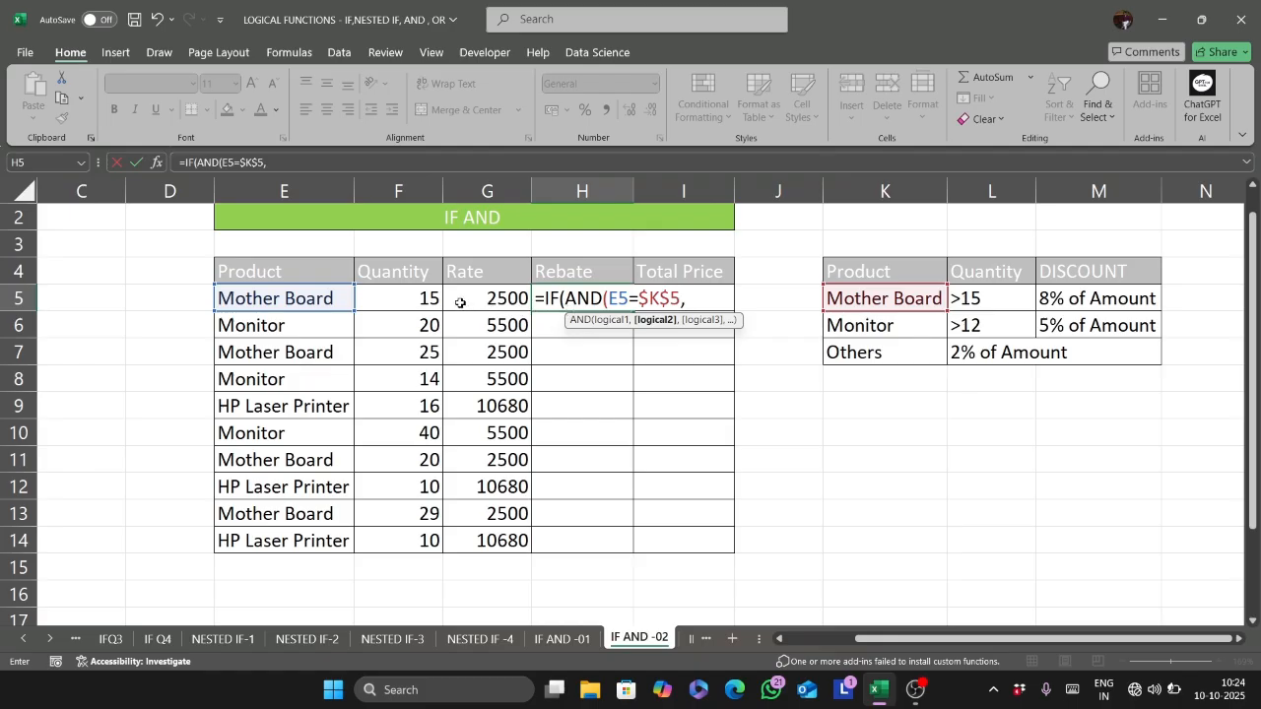
- Add F5>15 as the second AND condition and close the AND function
left_click(423, 298)
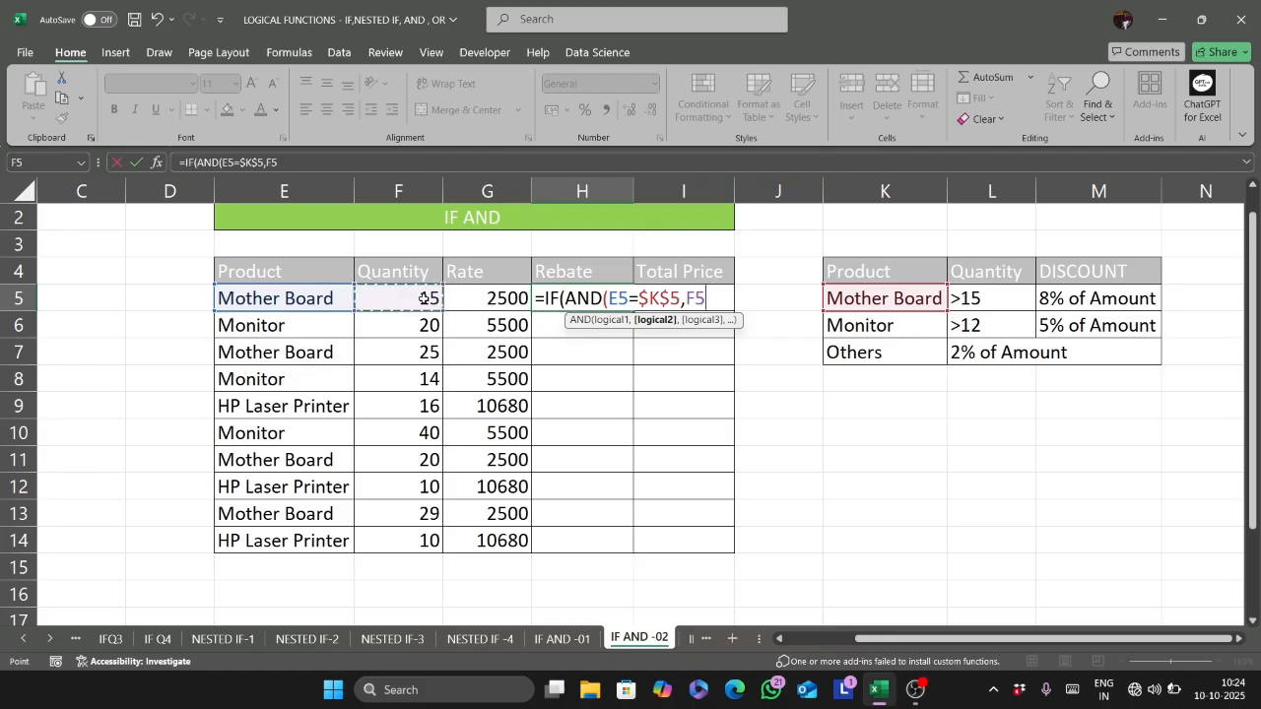
type(">")
type("15),")
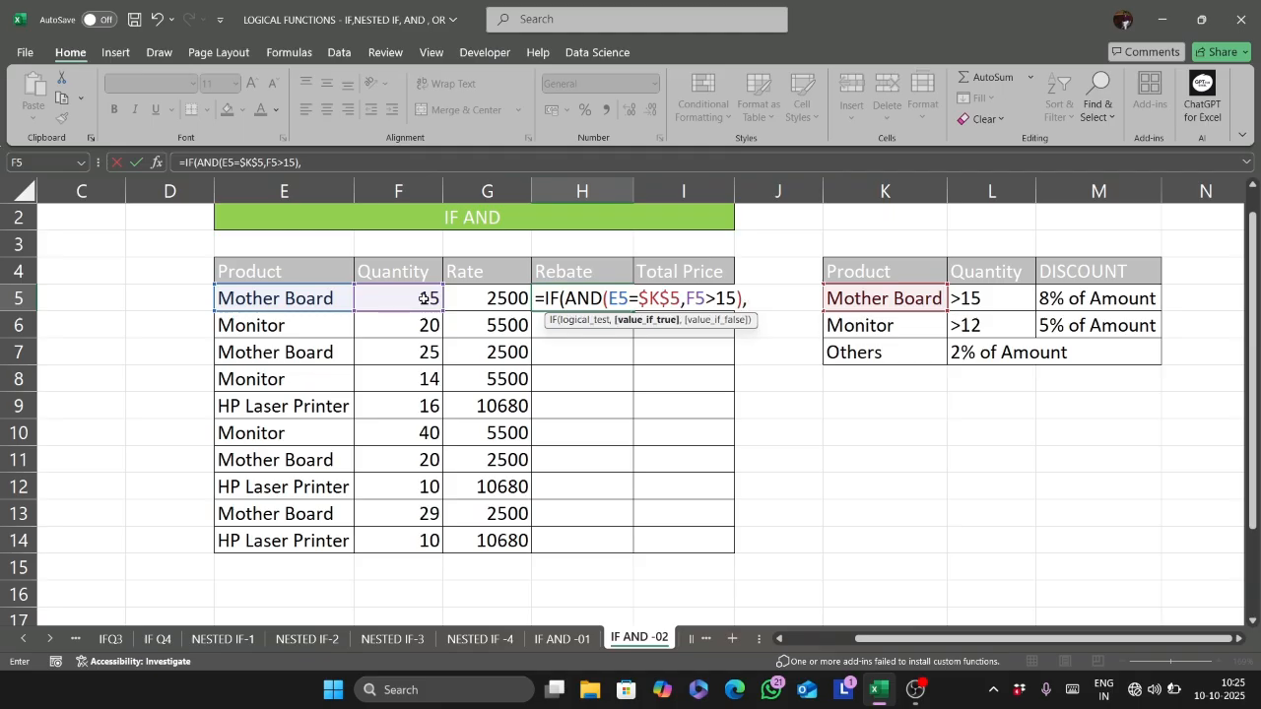
- Enter F5*G5*8% as the value if true for the Mother Board rebate
left_click(423, 298)
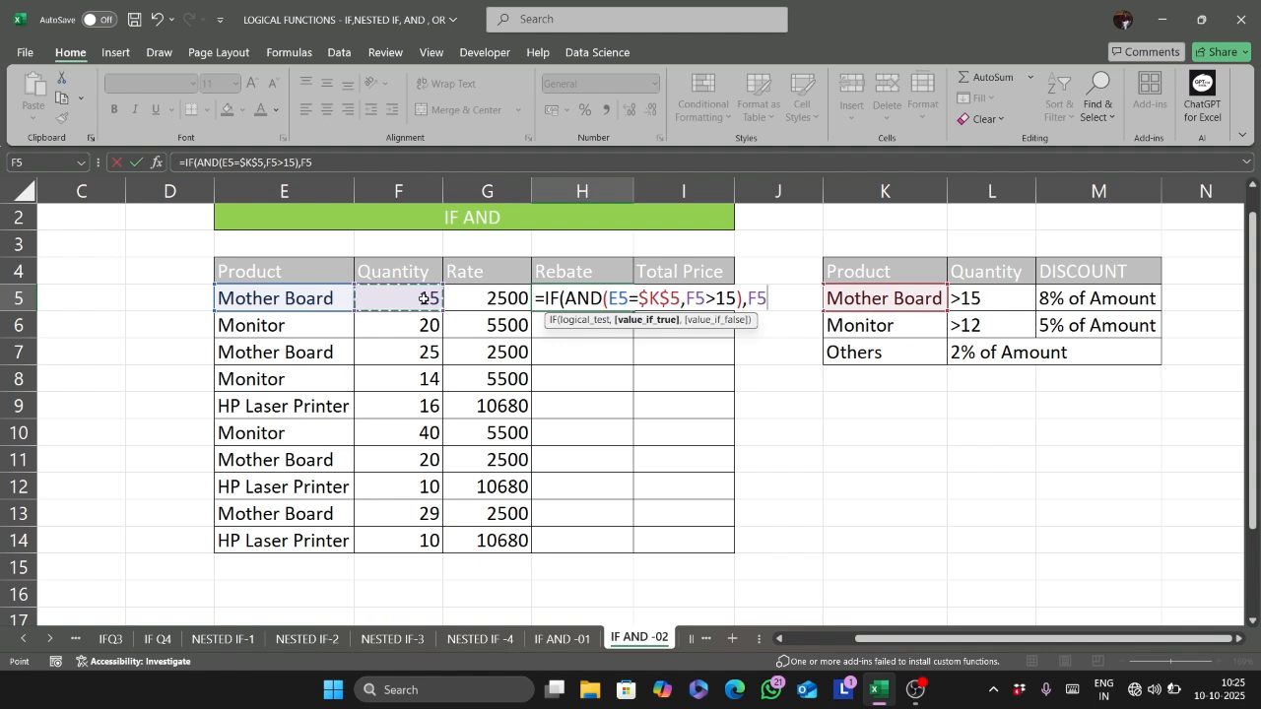
type("*")
left_click(523, 298)
type("*8")
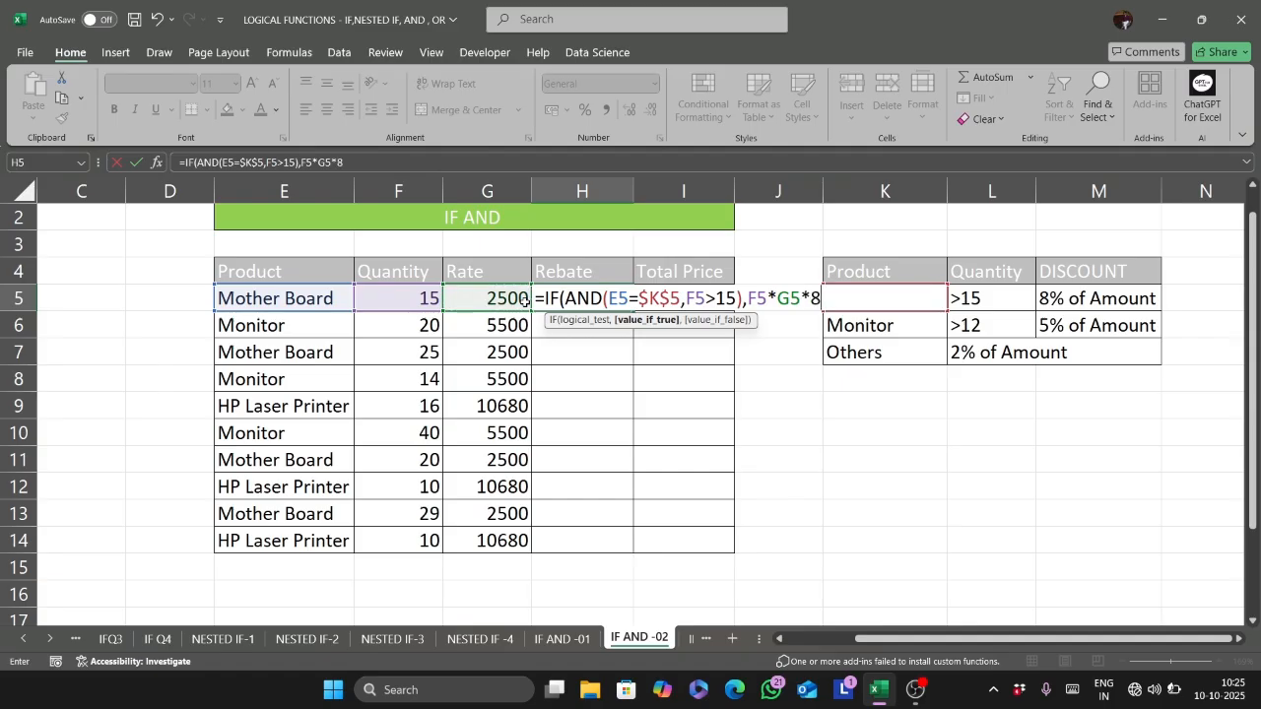
type("%,if")
- Nest a second IF with AND as the value if false, with E5="monitor" as its first condition
key("Tab")
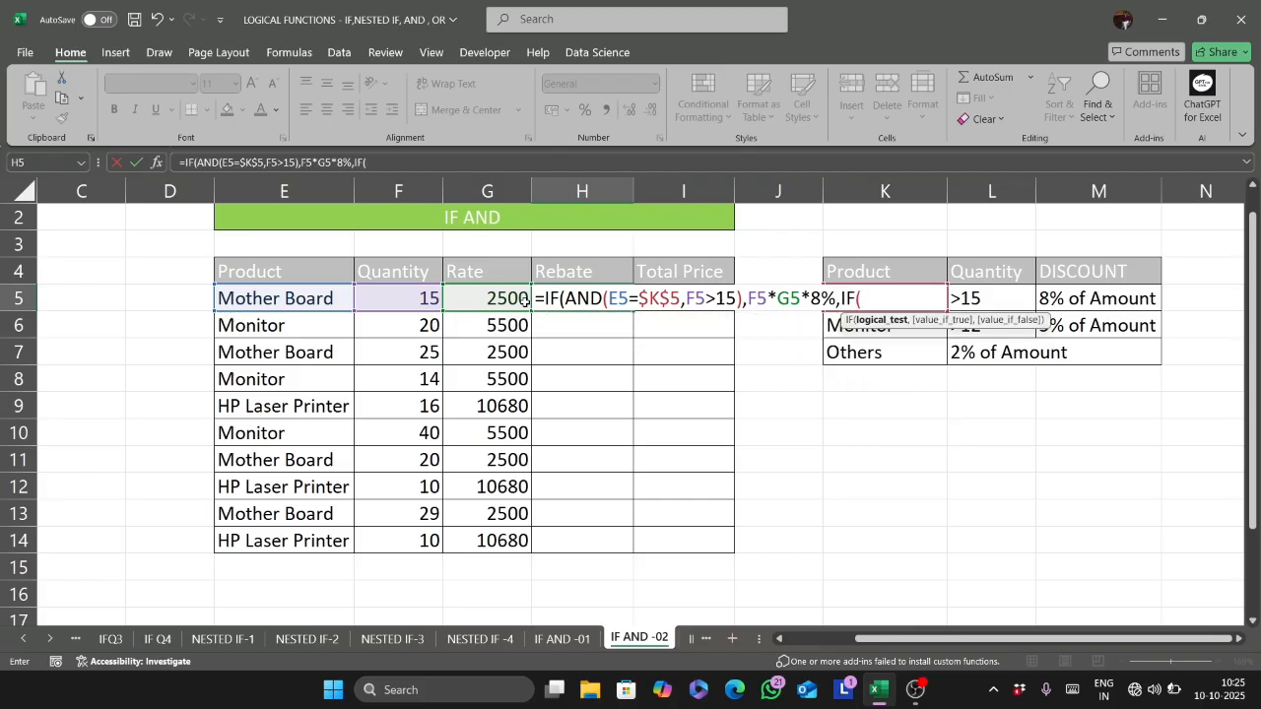
type("and")
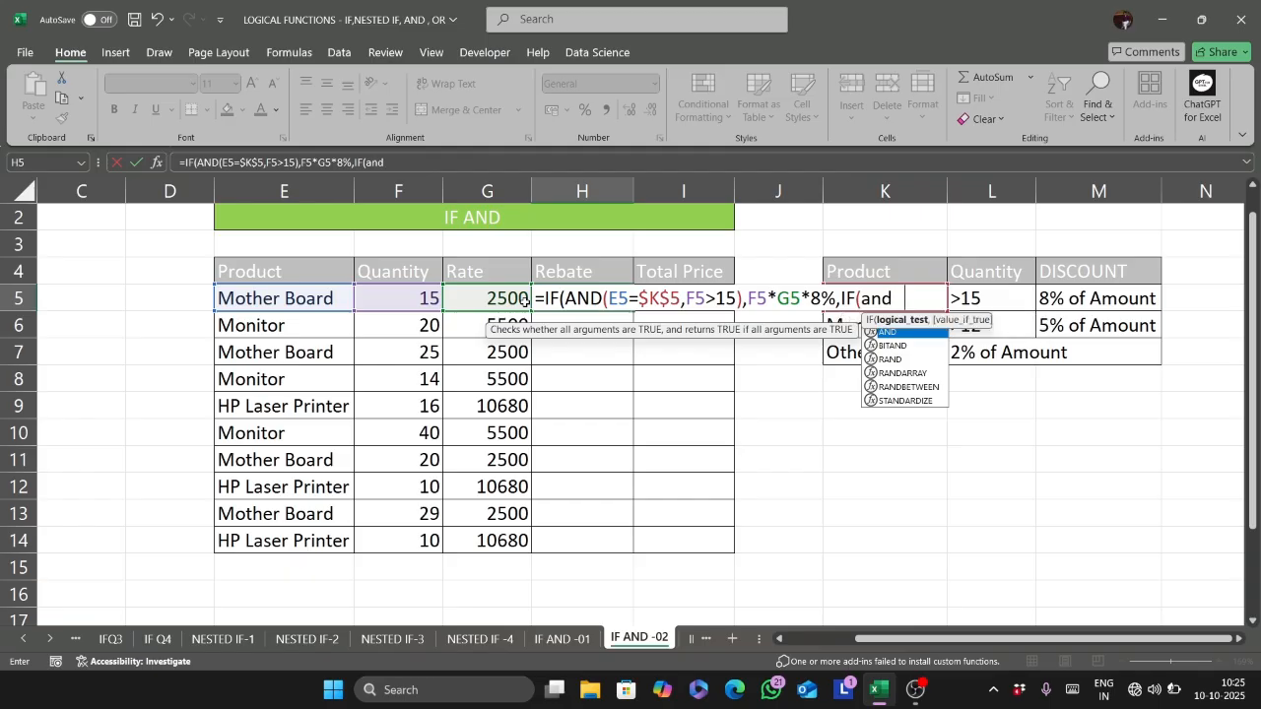
key("Tab")
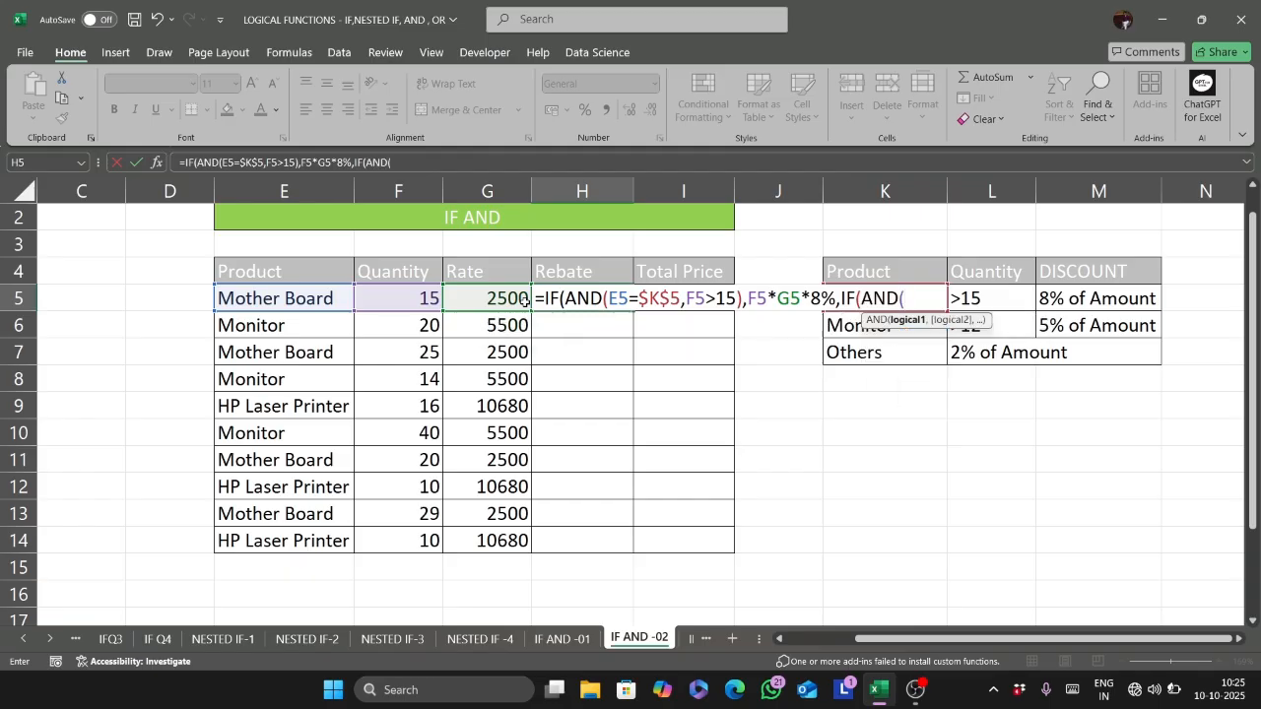
left_click(278, 288)
type("=\"mo")
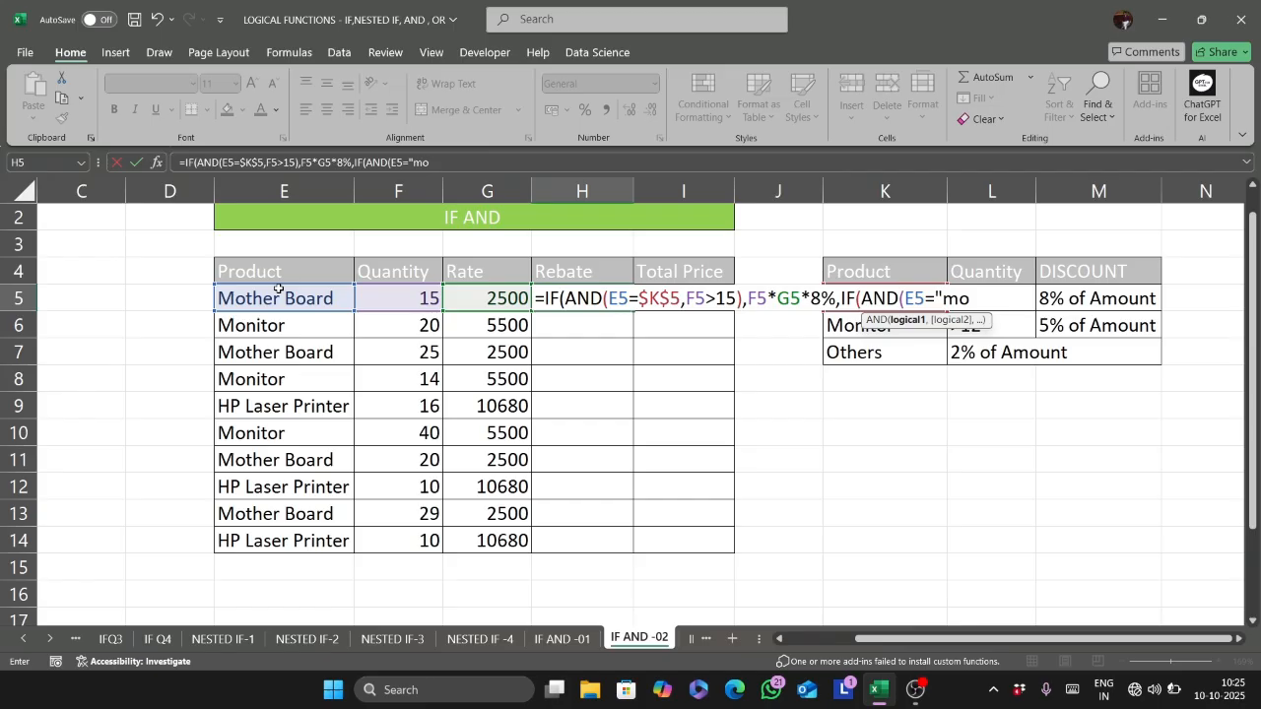
type("nitor\",")
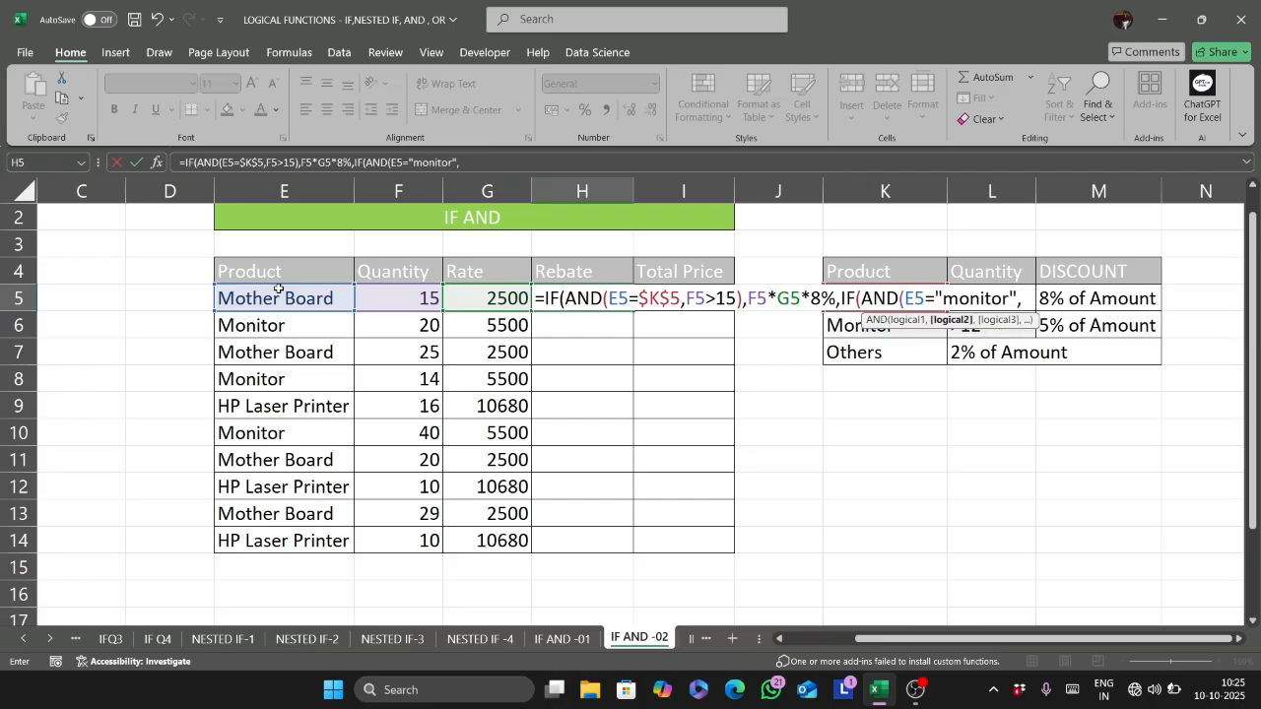
- Add F5>12 as the nested AND's second condition and close that AND function
left_click(382, 292)
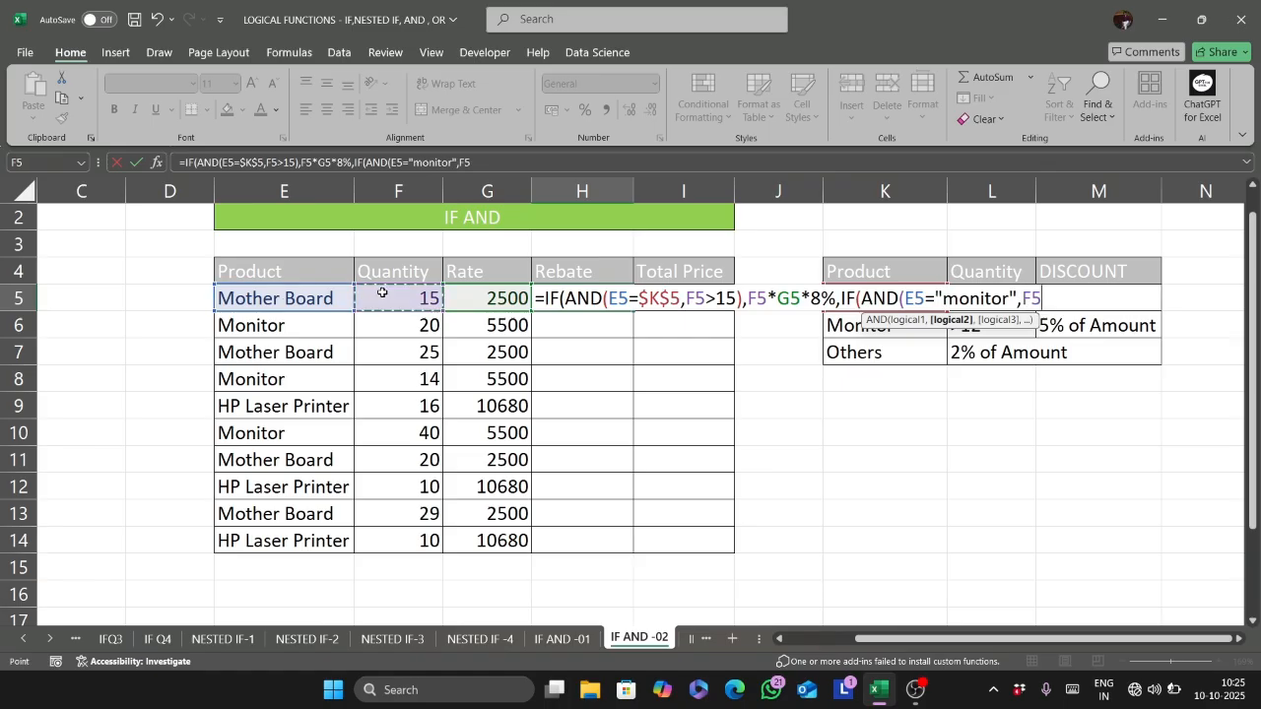
type(">12),")
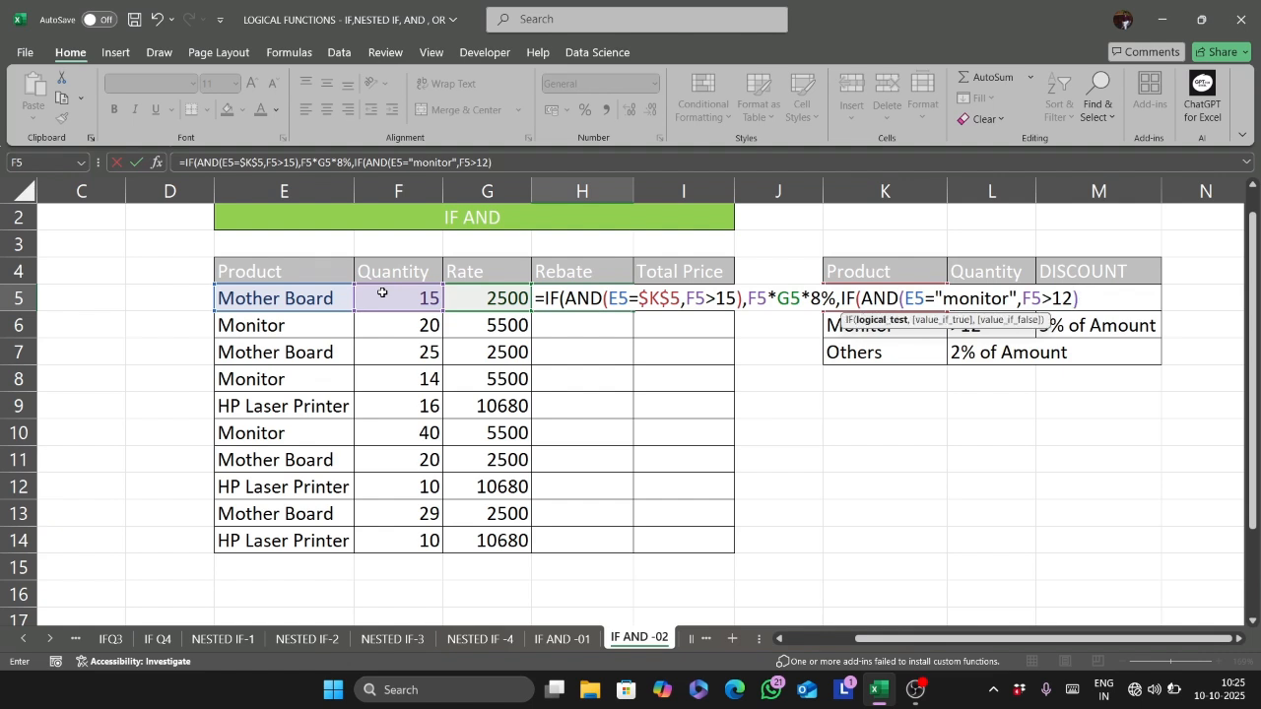
- Enter F5*G5*5% as the nested IF's value if true
left_click(383, 292)
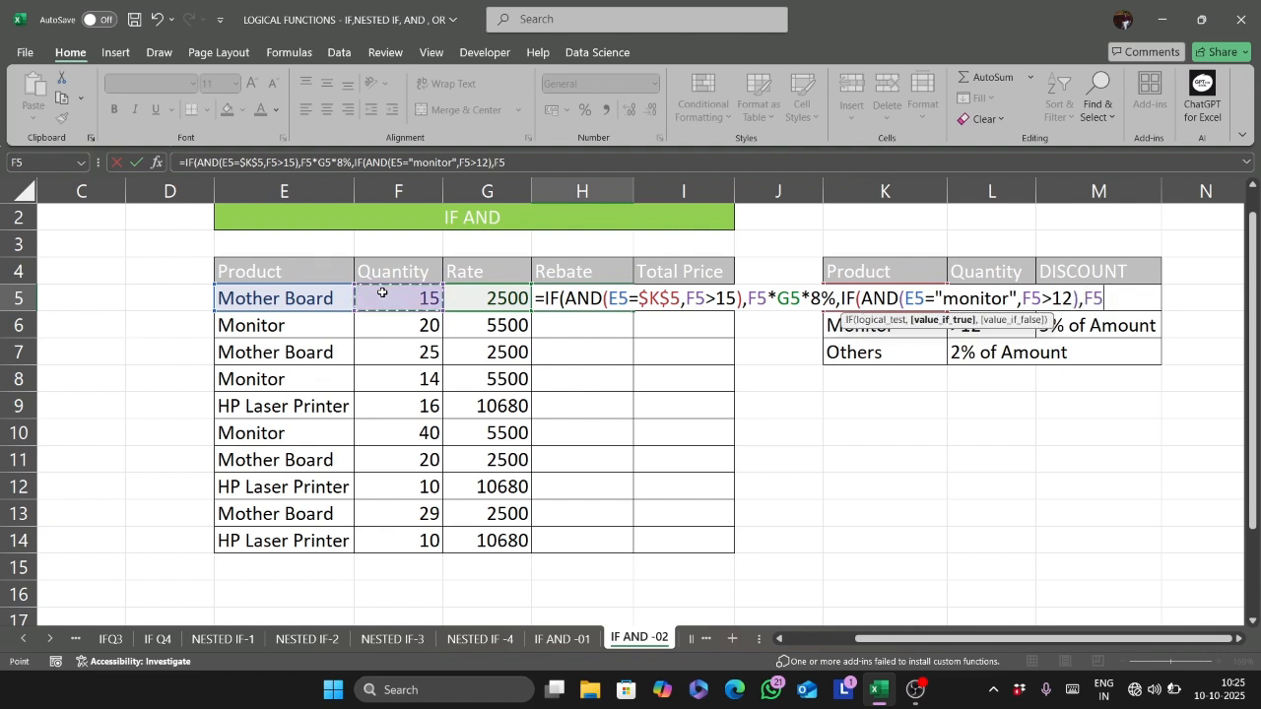
type("*")
left_click(482, 293)
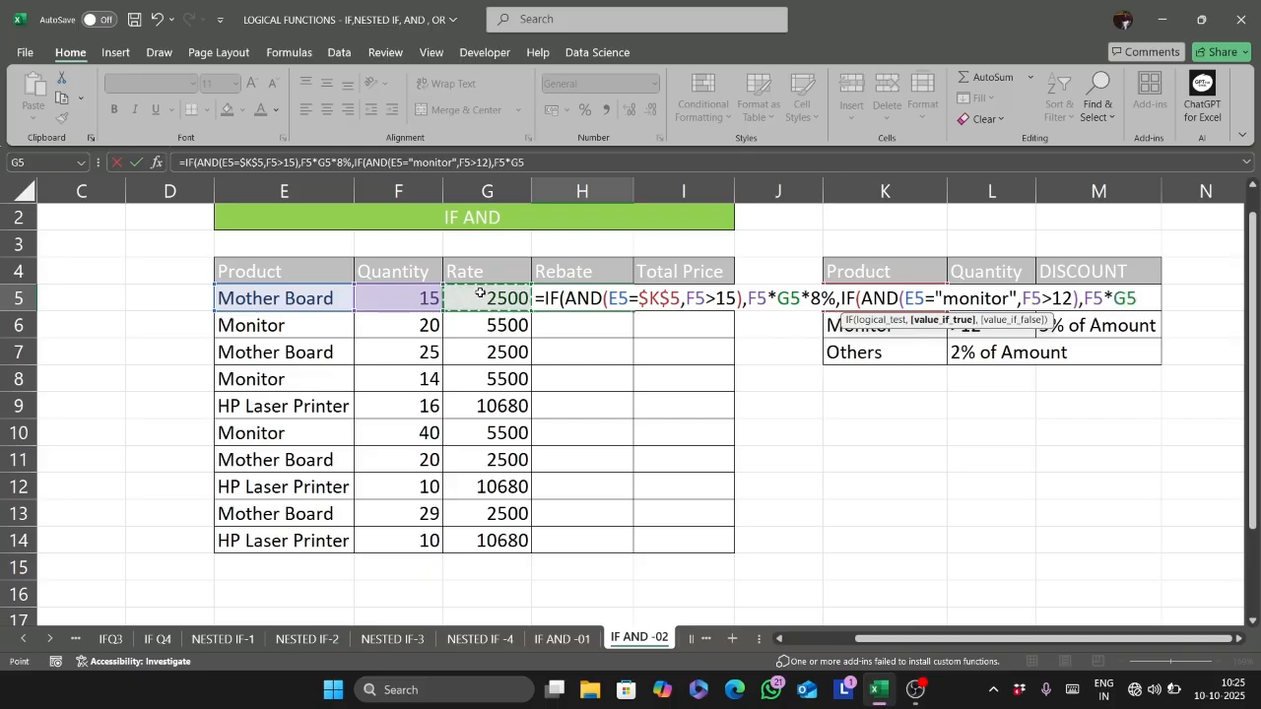
type("*")
type("5")
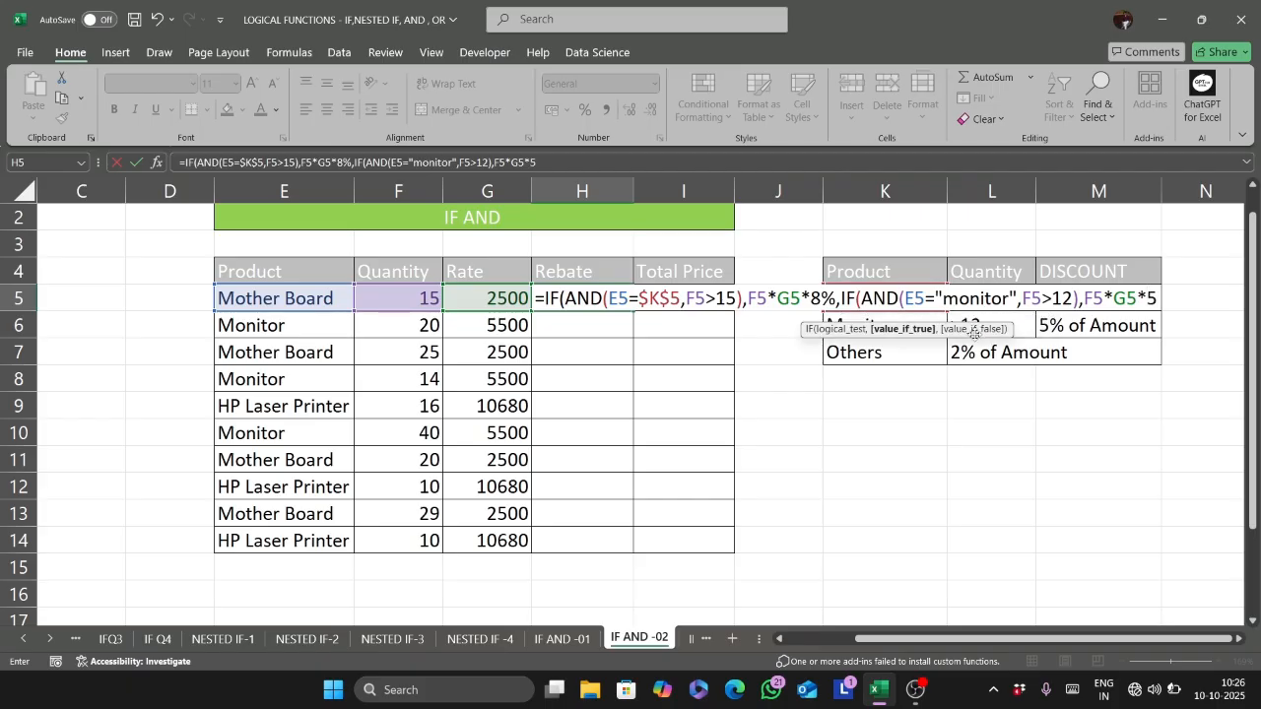
type("%,")
- Enter F5*G5*2% as the nested IF's value if false, close both IF functions and complete the H5 formula
left_click(394, 299)
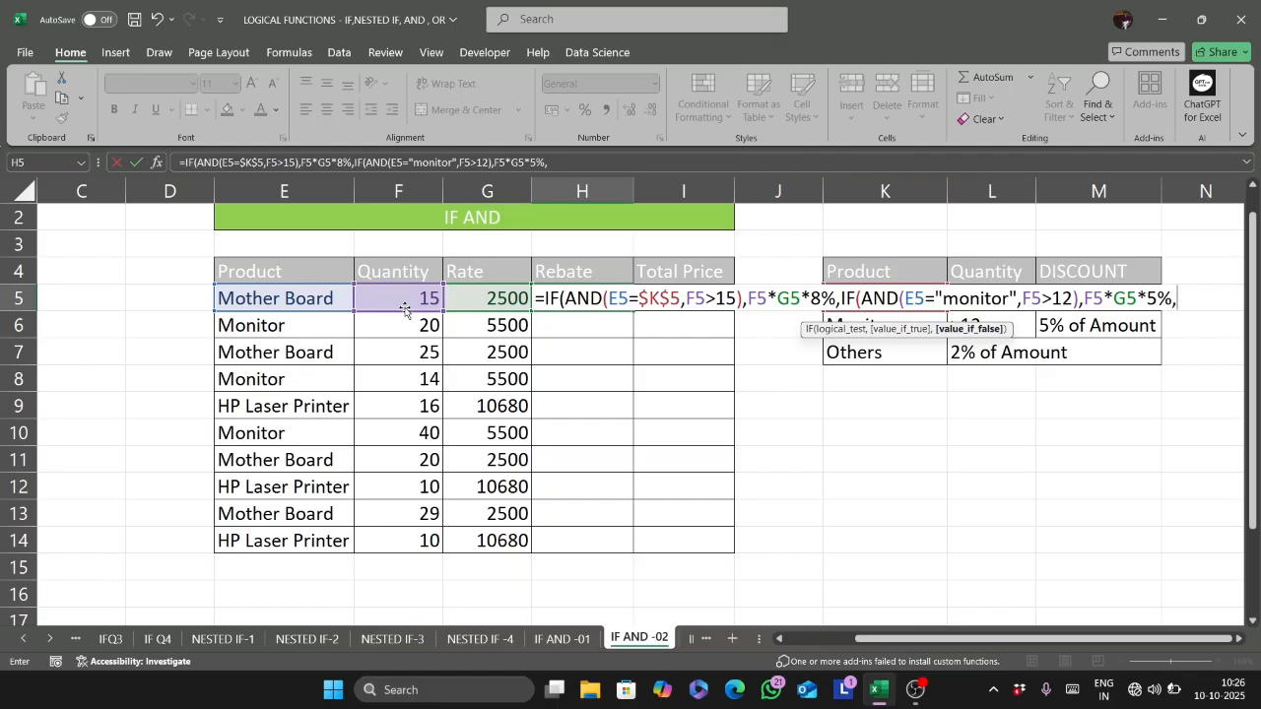
type("*")
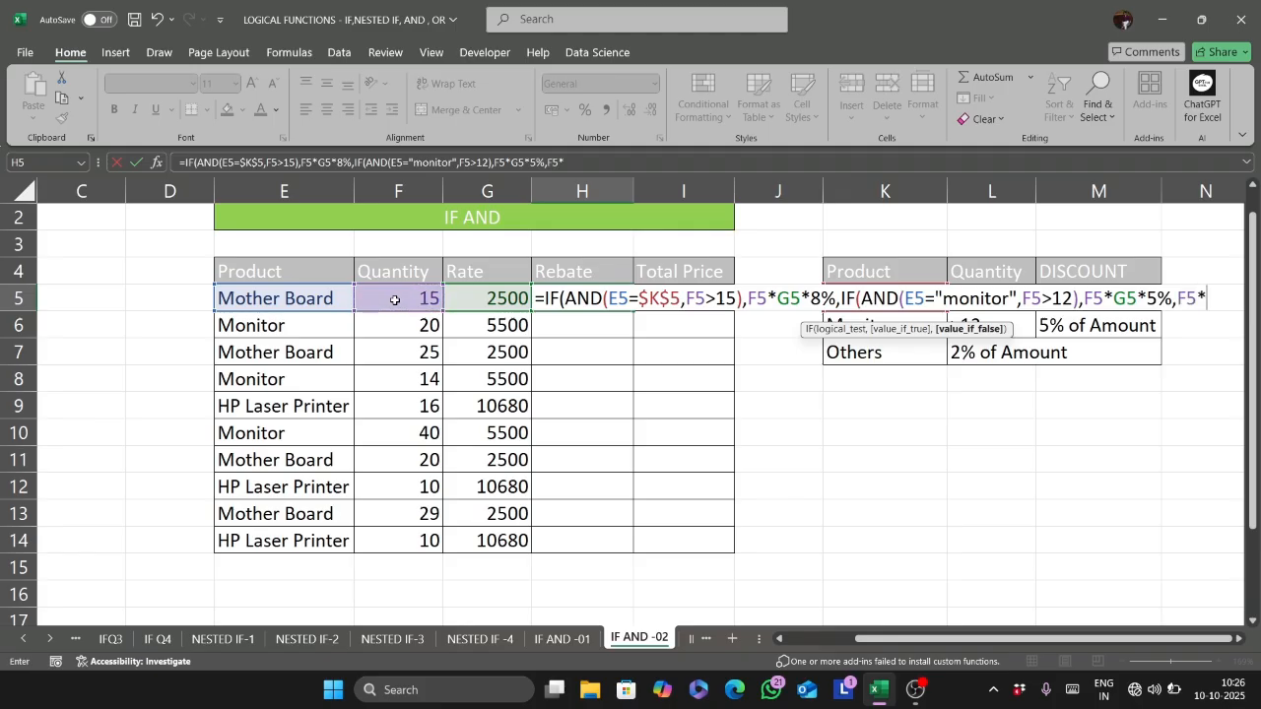
left_click(495, 290)
type("*2")
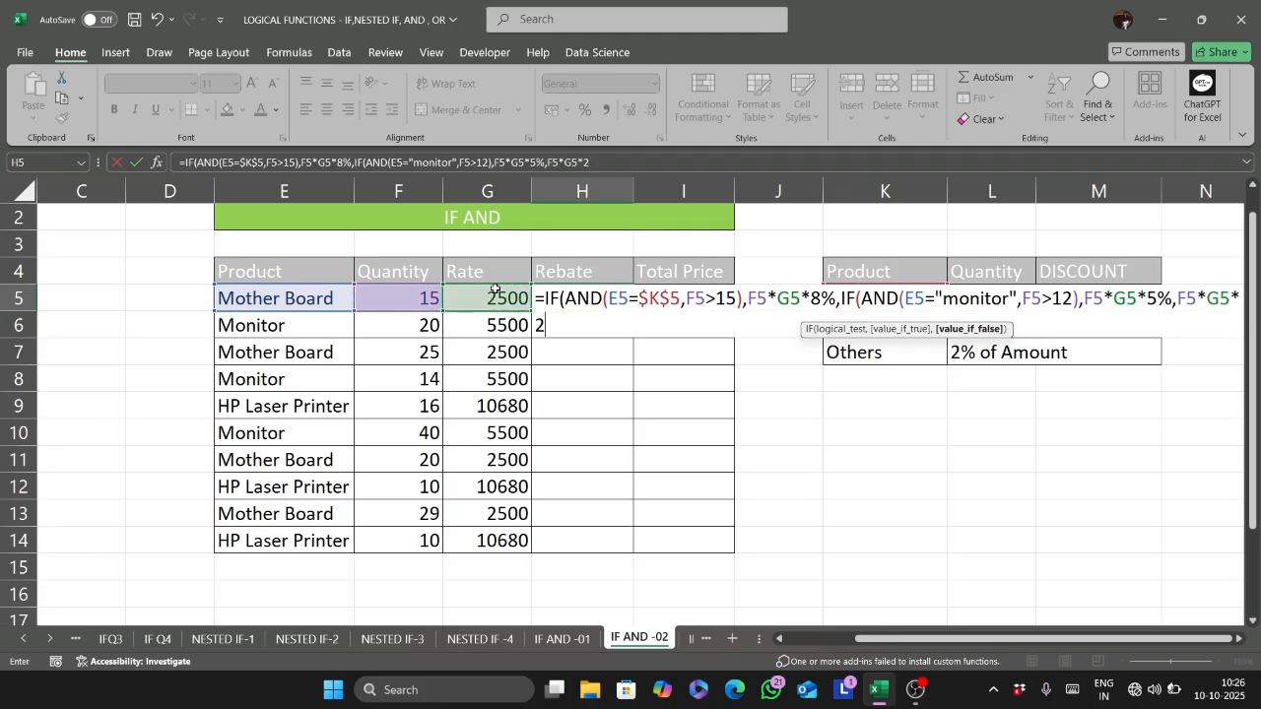
type("%))")
key("Return")
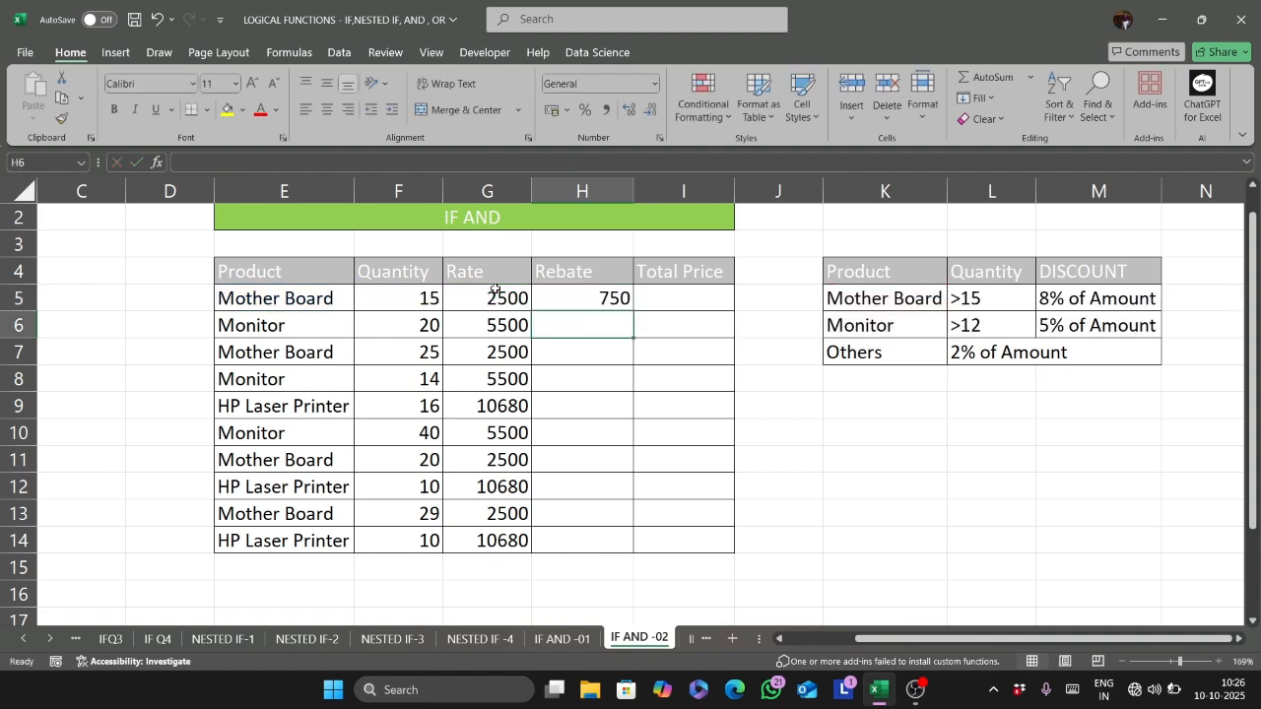
- Edit the H5 formula so its first quantity condition is F5>=15, and reselect H5
left_click(579, 305)
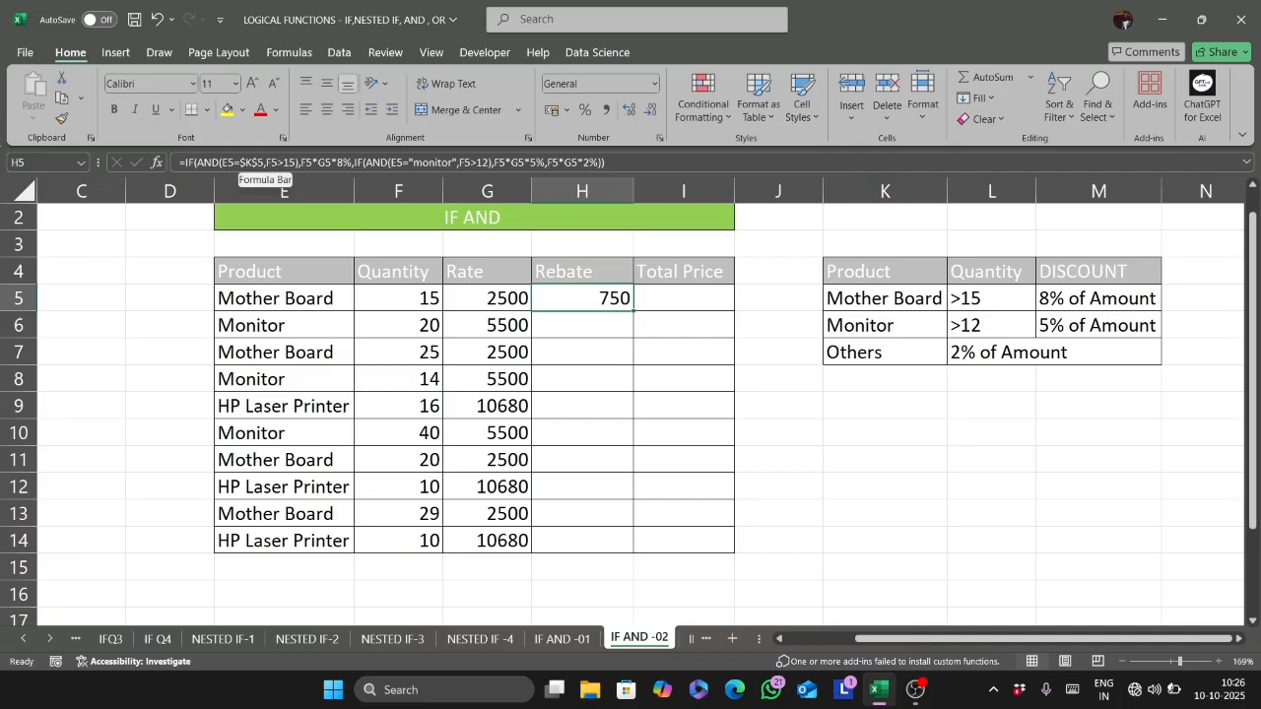
left_click(264, 162)
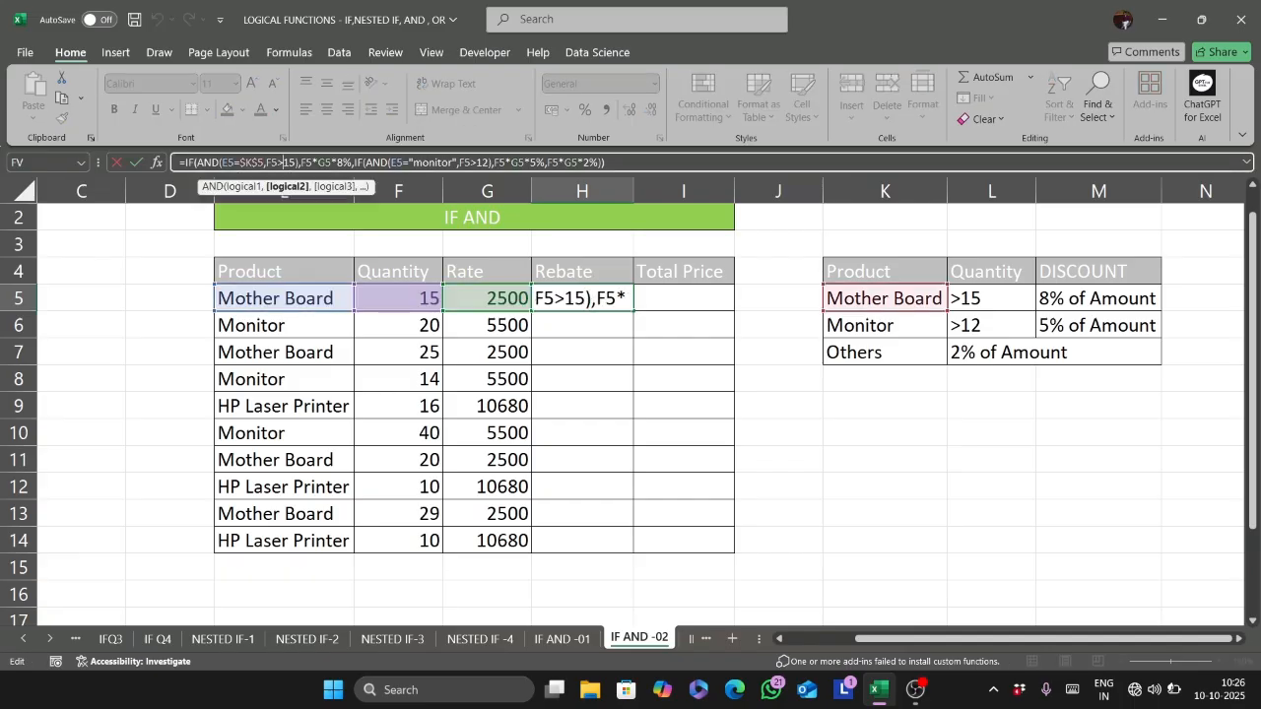
key("Return")
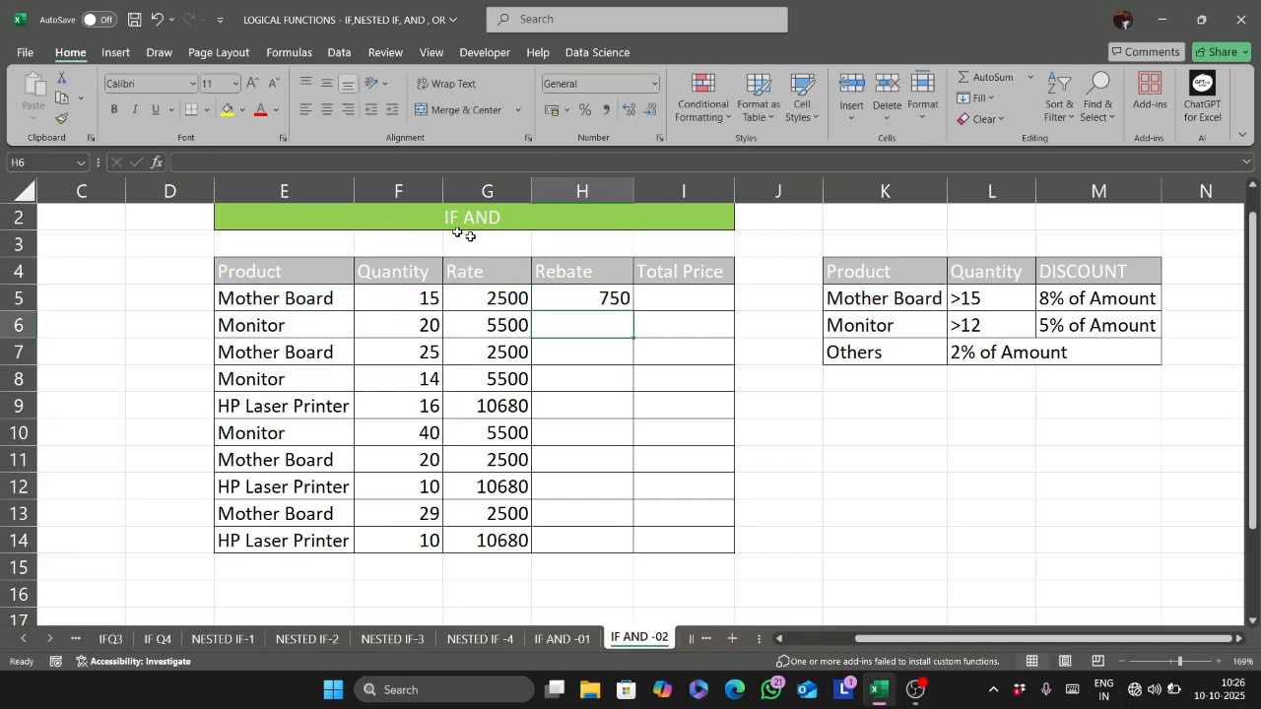
left_click(584, 293)
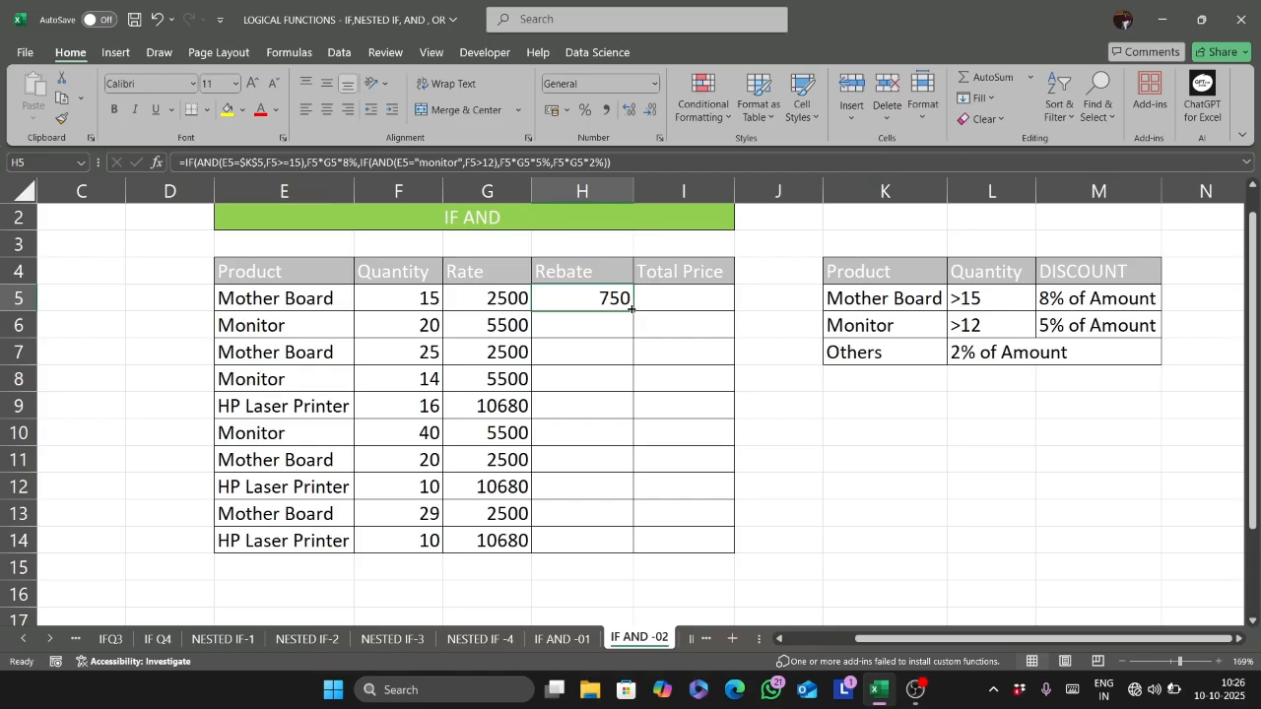
- Fill the H5 rebate formula down through H14
double_click(631, 309)
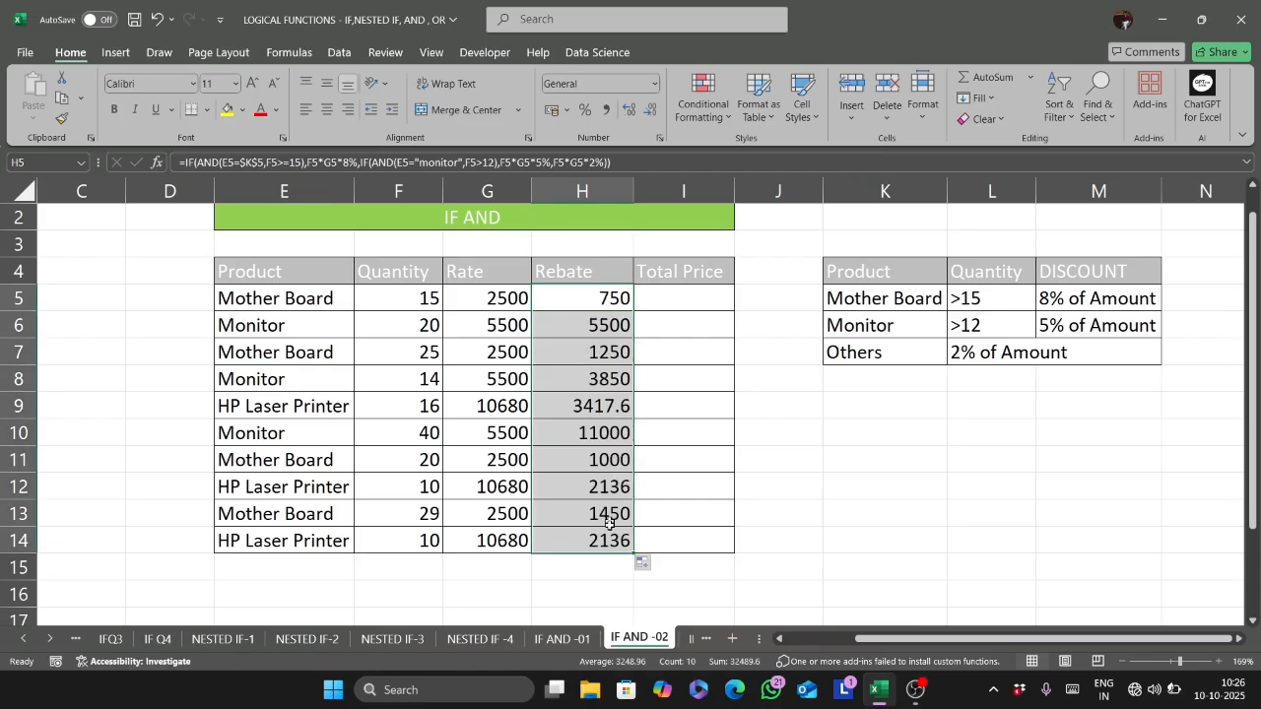
left_click(688, 301)
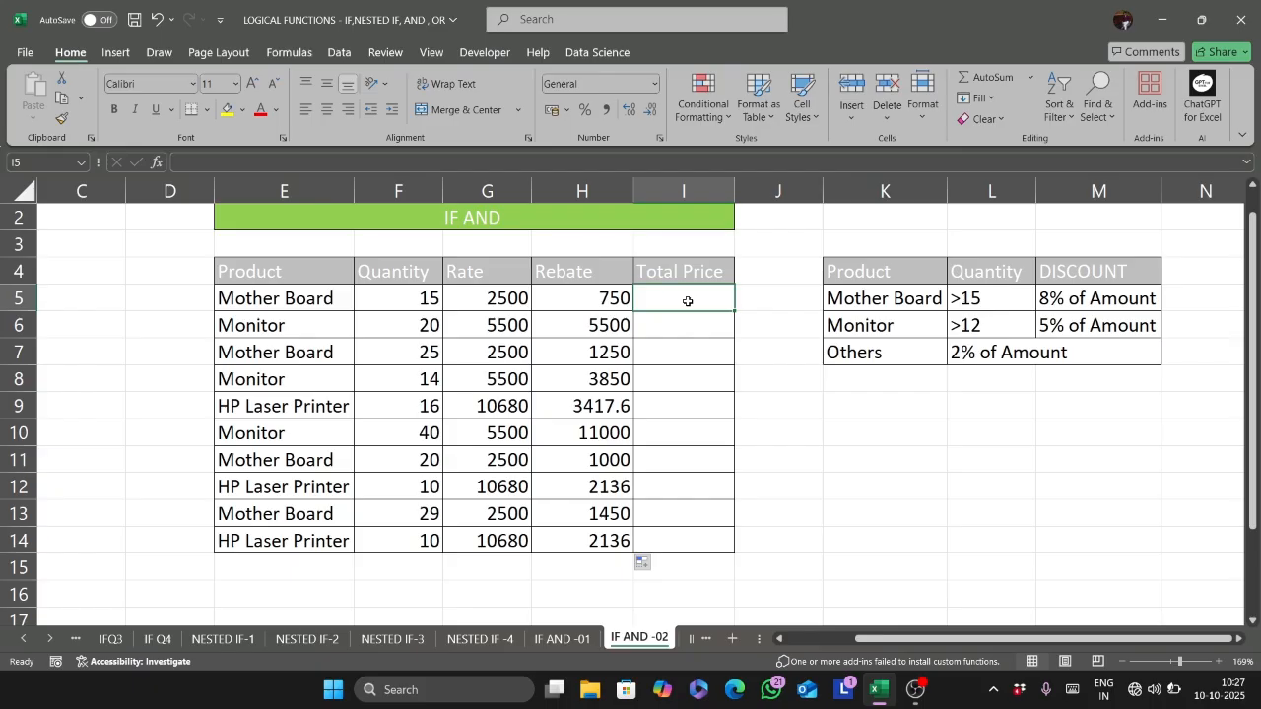
- Display the H5 formula as text in F16 using FORMULATEXT
left_click(379, 588)
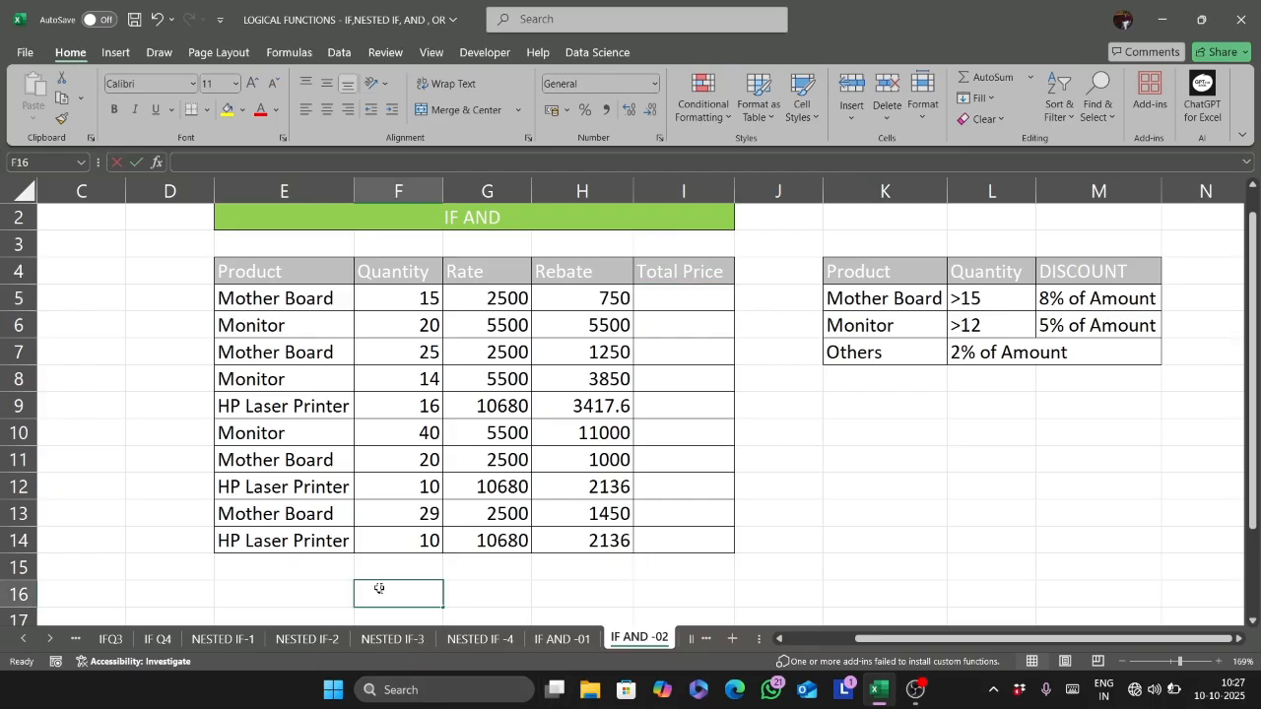
type("=formu")
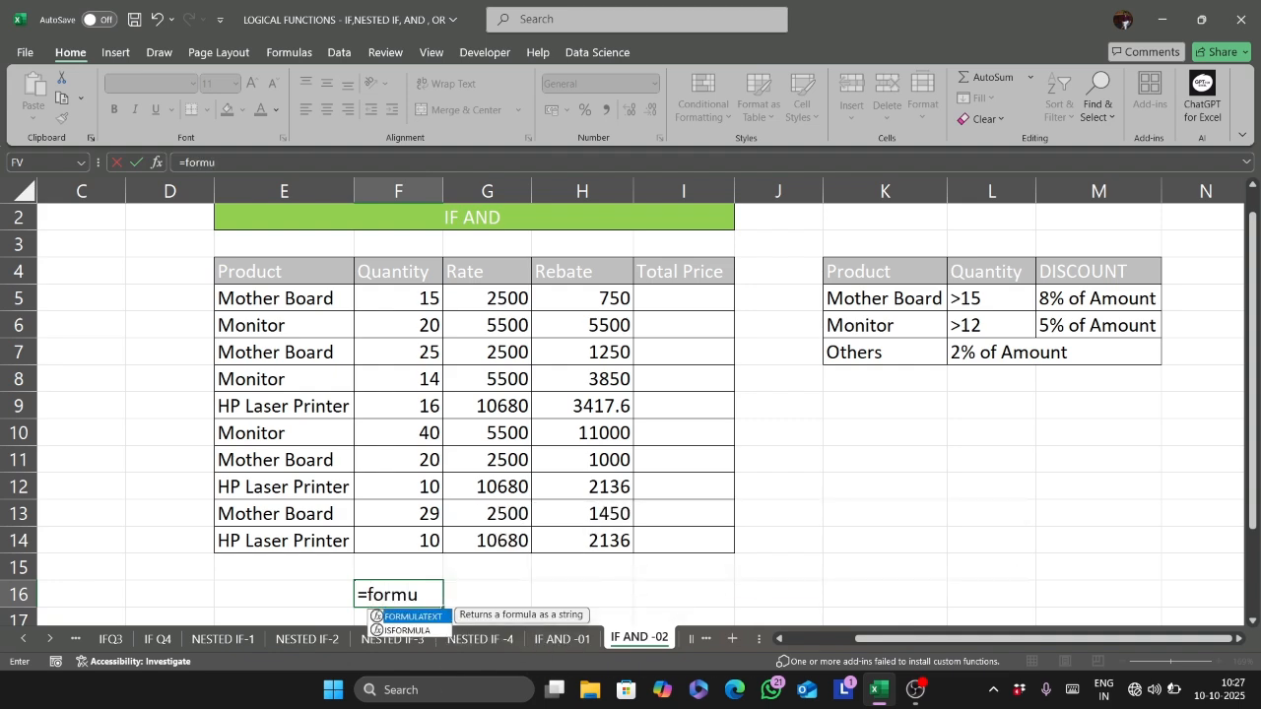
key("Tab")
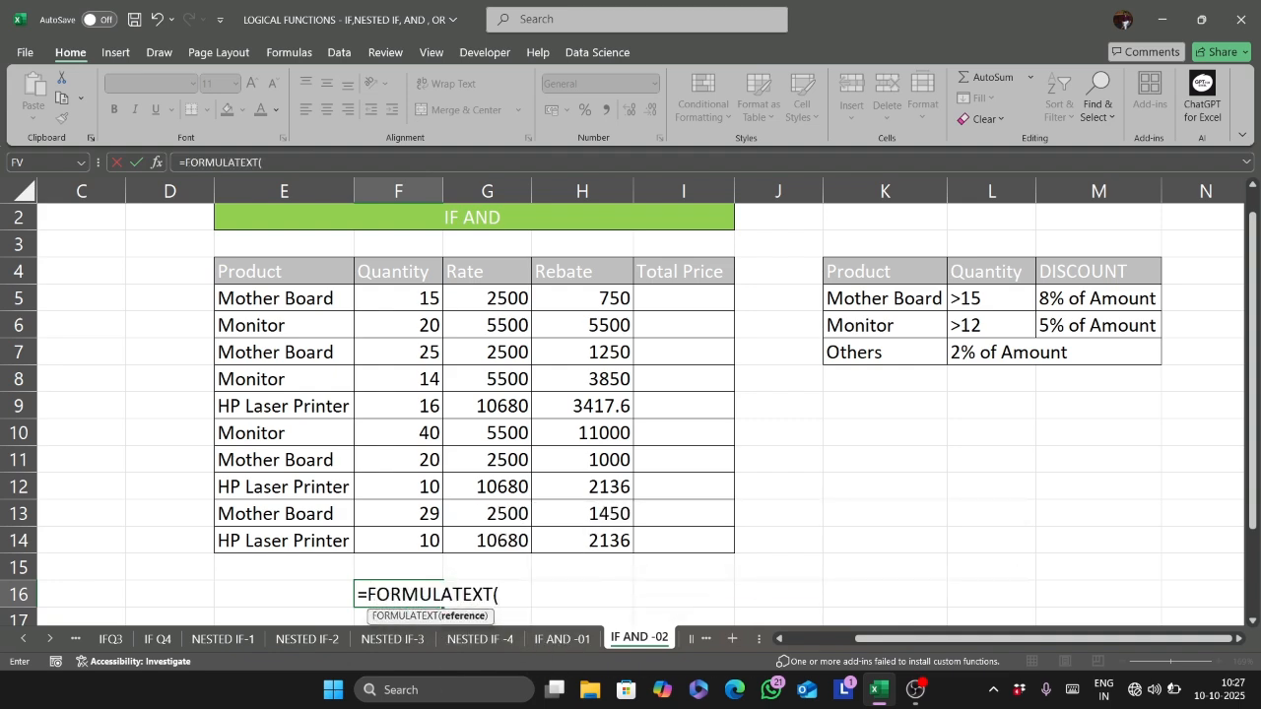
left_click(569, 304)
type(")")
key("Return")
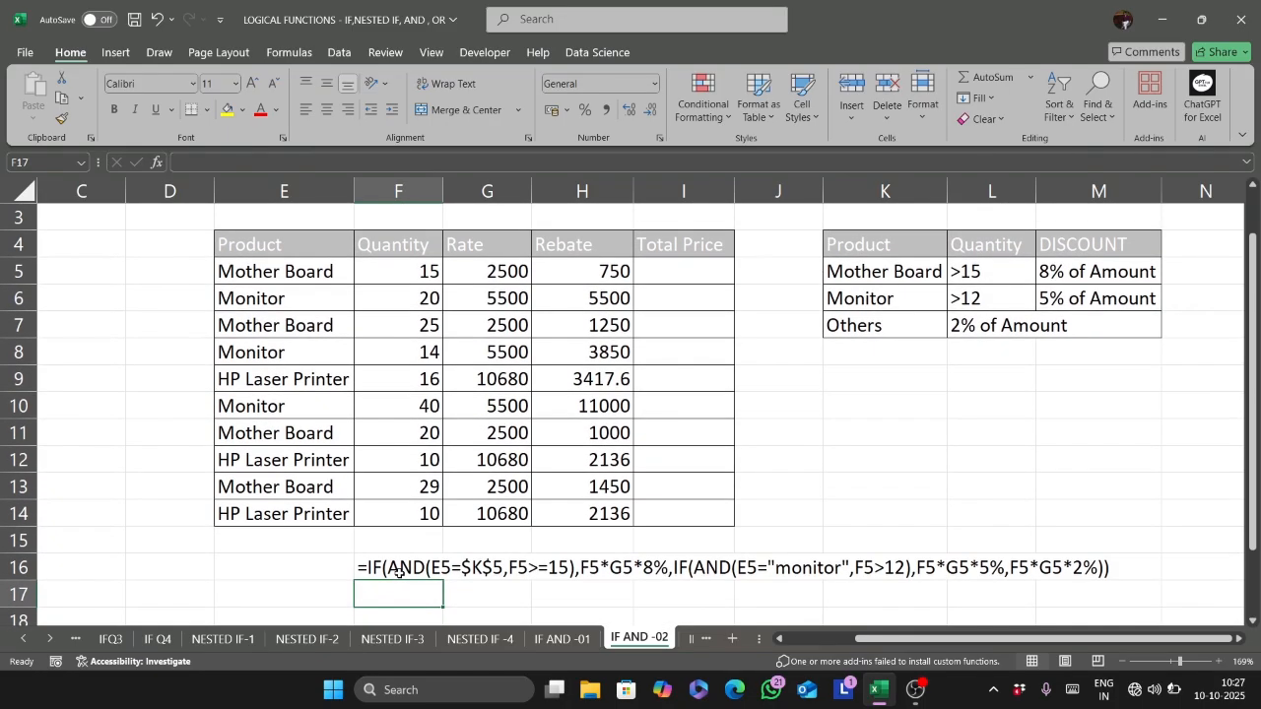
- Replace $K$5 in the H5 formula with the text "mother board" and fill the corrected formula down through H14
scroll(497, 453, "up", 1)
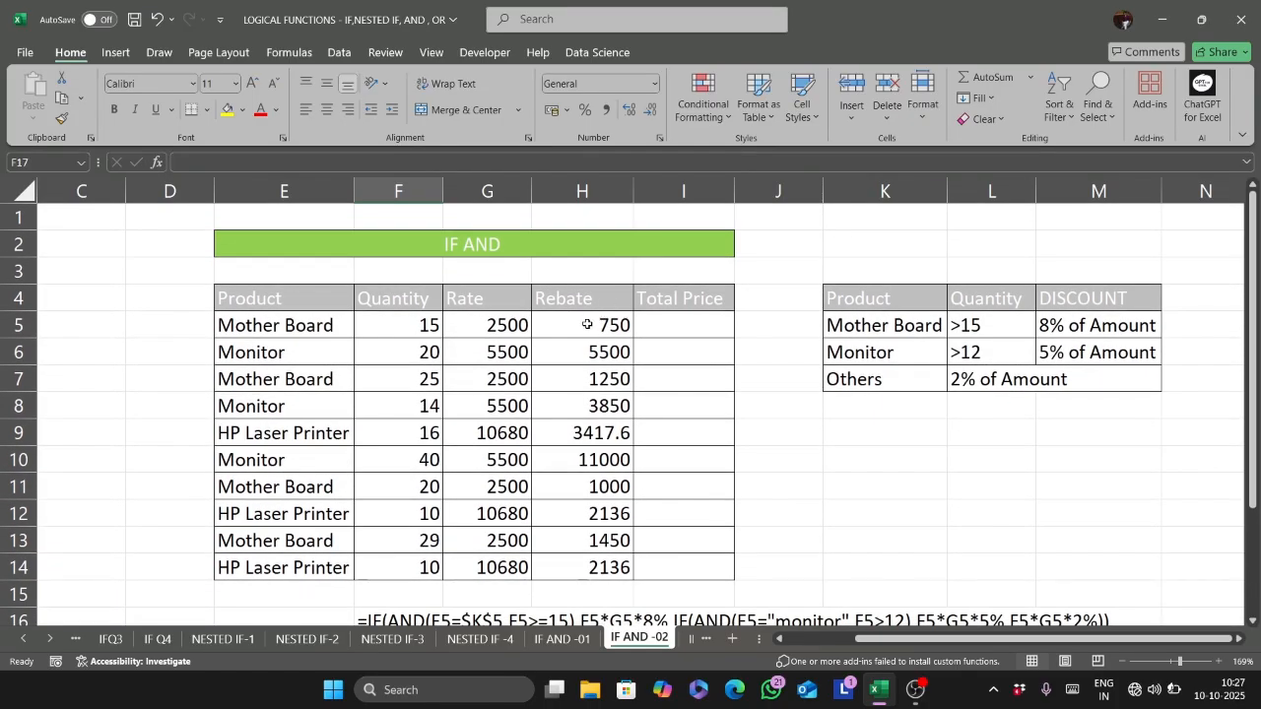
double_click(587, 324)
left_click(686, 325)
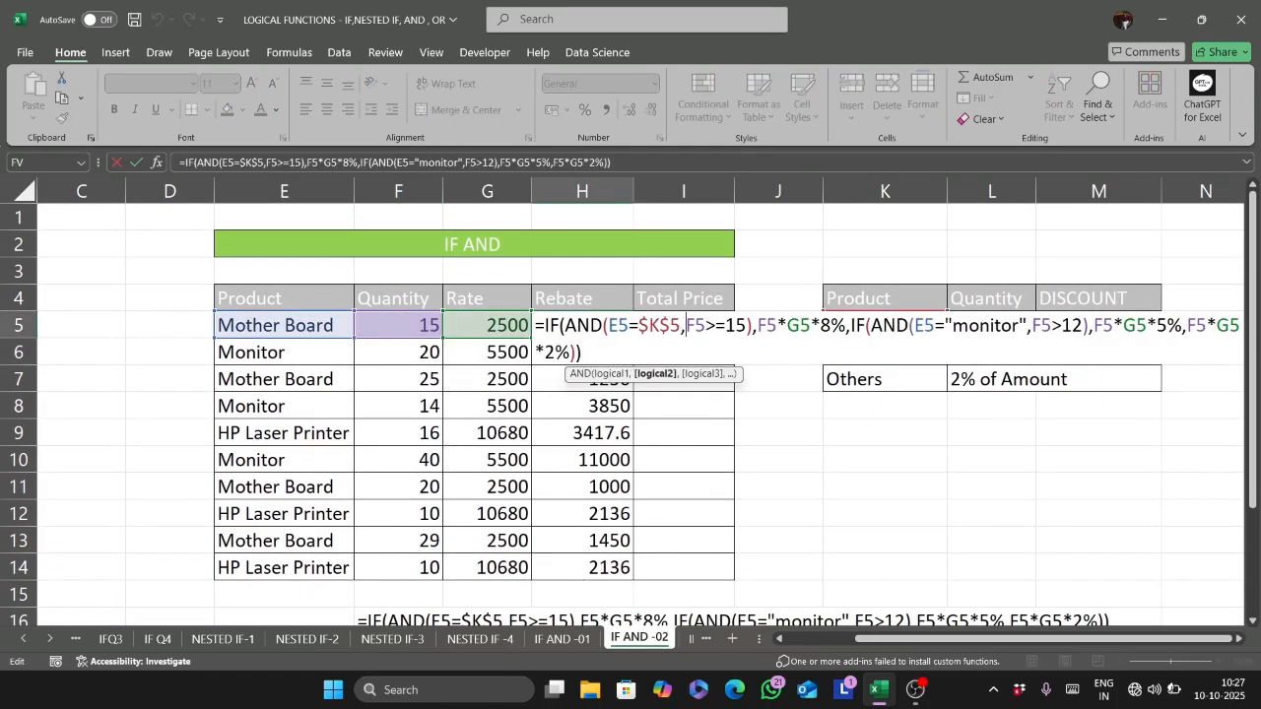
key("BackSpace")
key("BackSpace")
key("BackSpace")
key("BackSpace")
key("BackSpace")
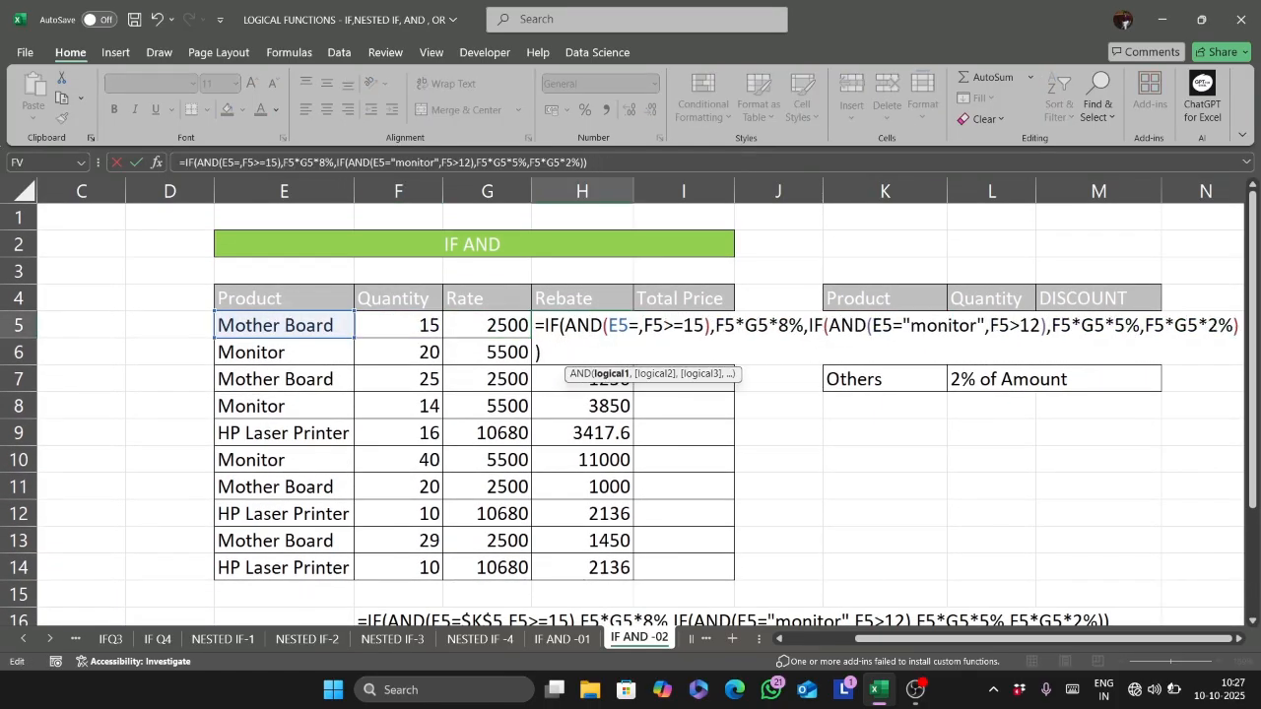
type("=\"")
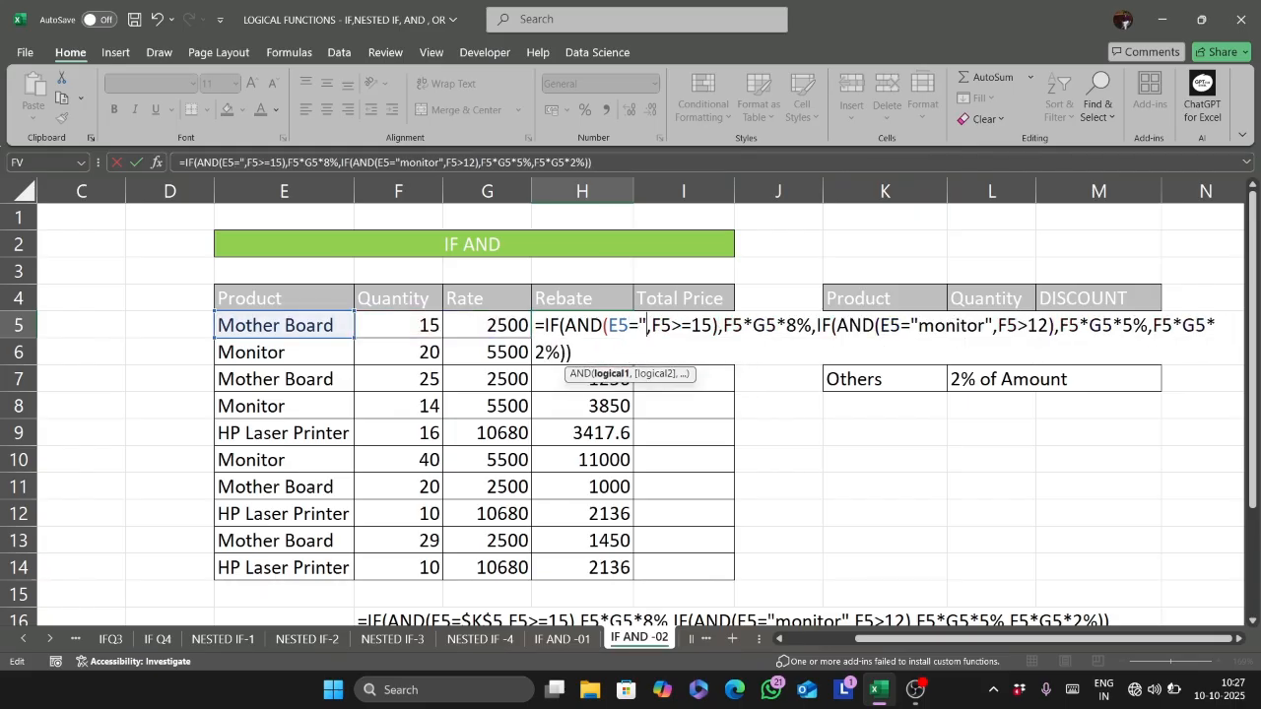
type("mother bo")
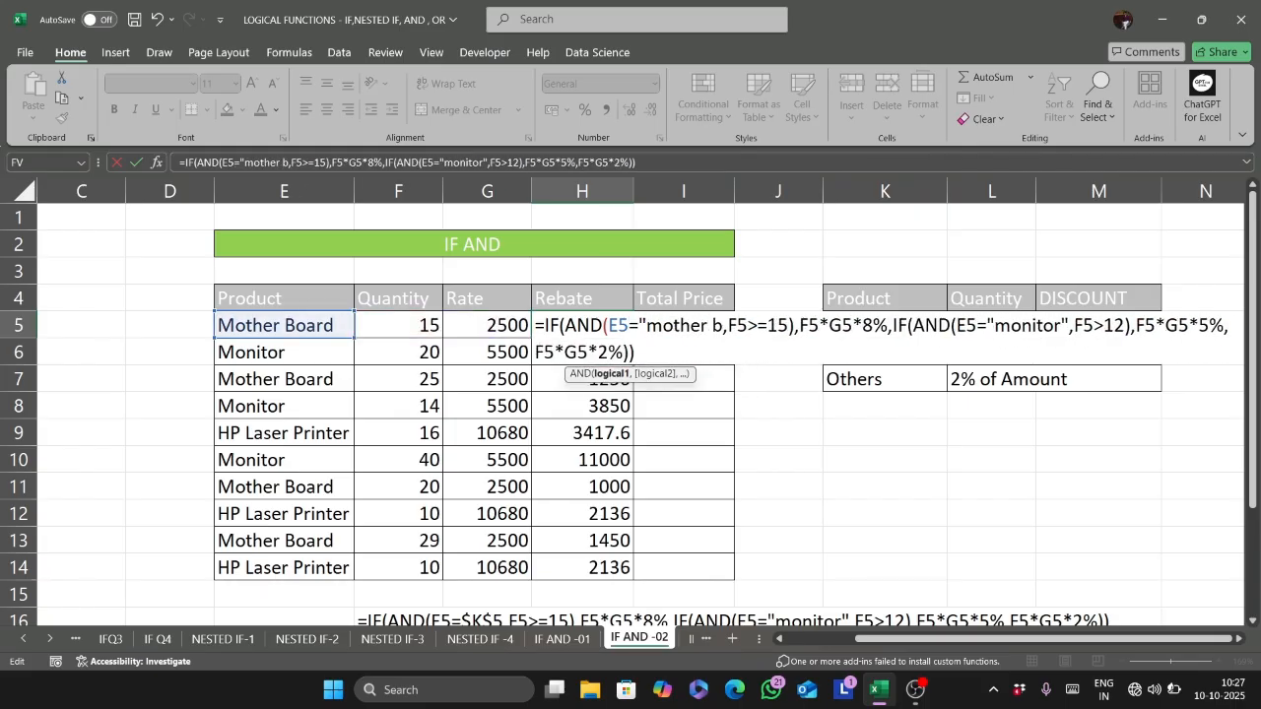
type("ard")
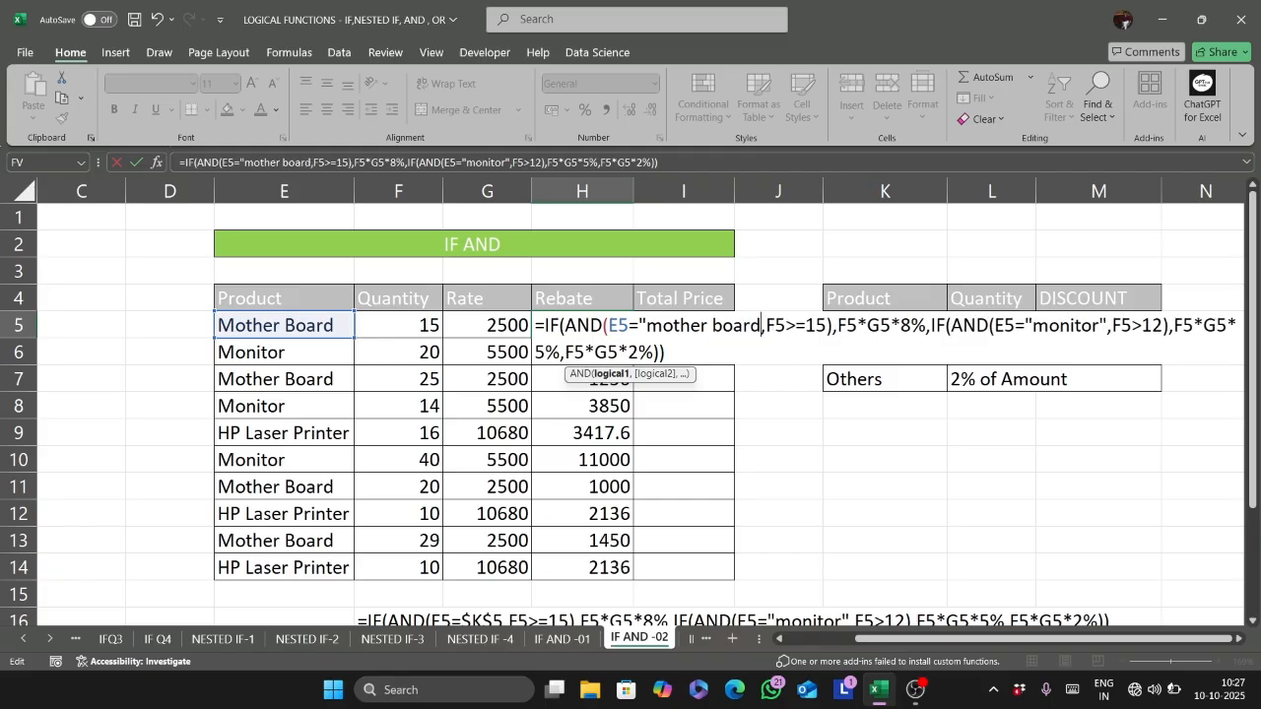
type("\"")
key("Return")
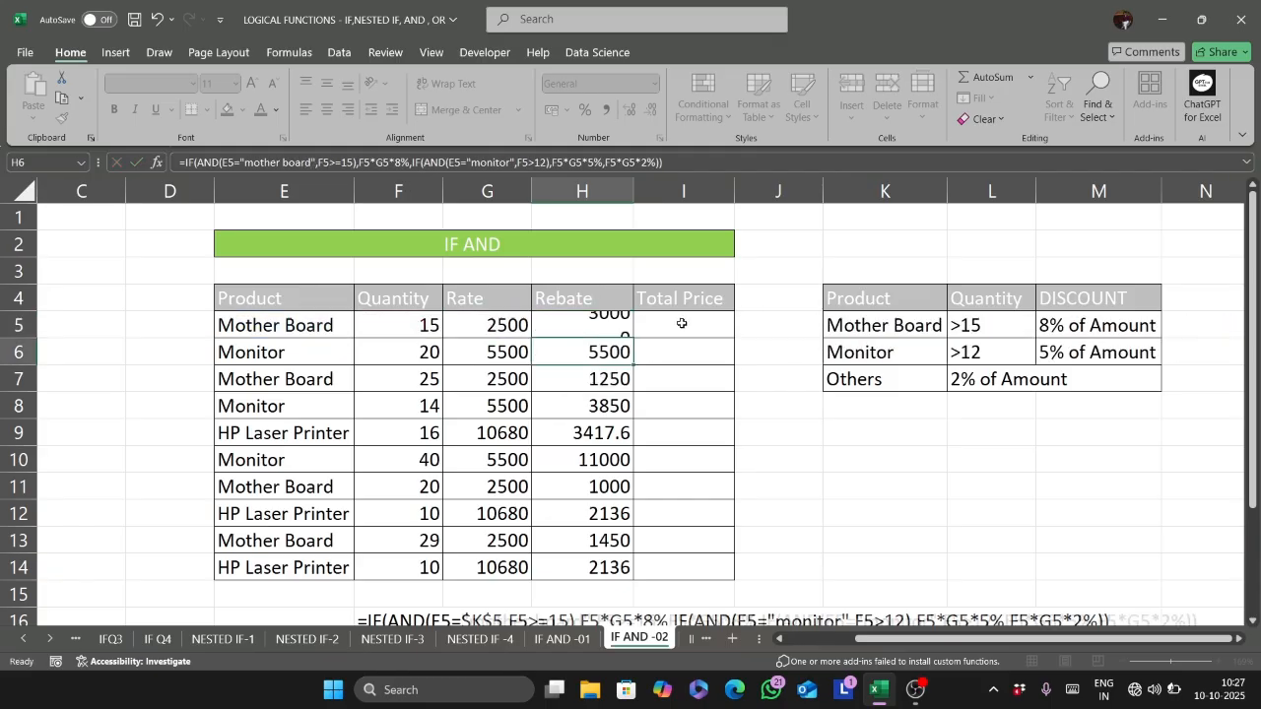
left_click(615, 321)
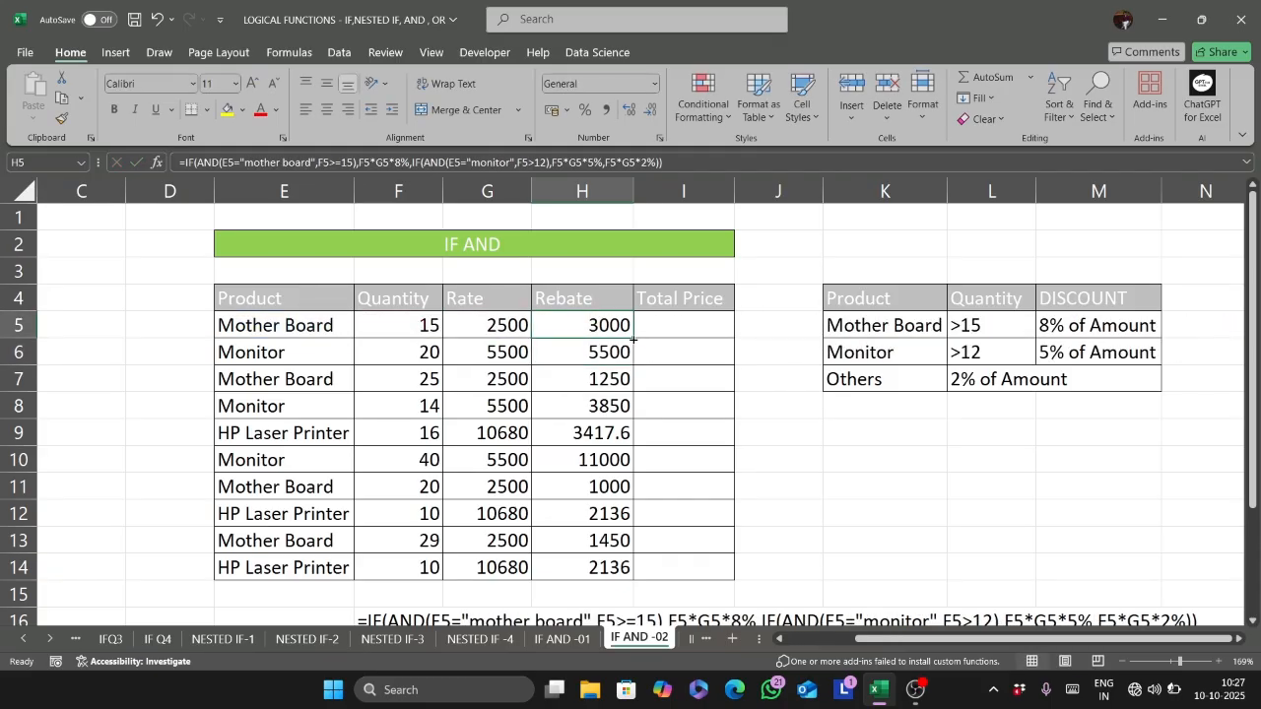
double_click(633, 338)
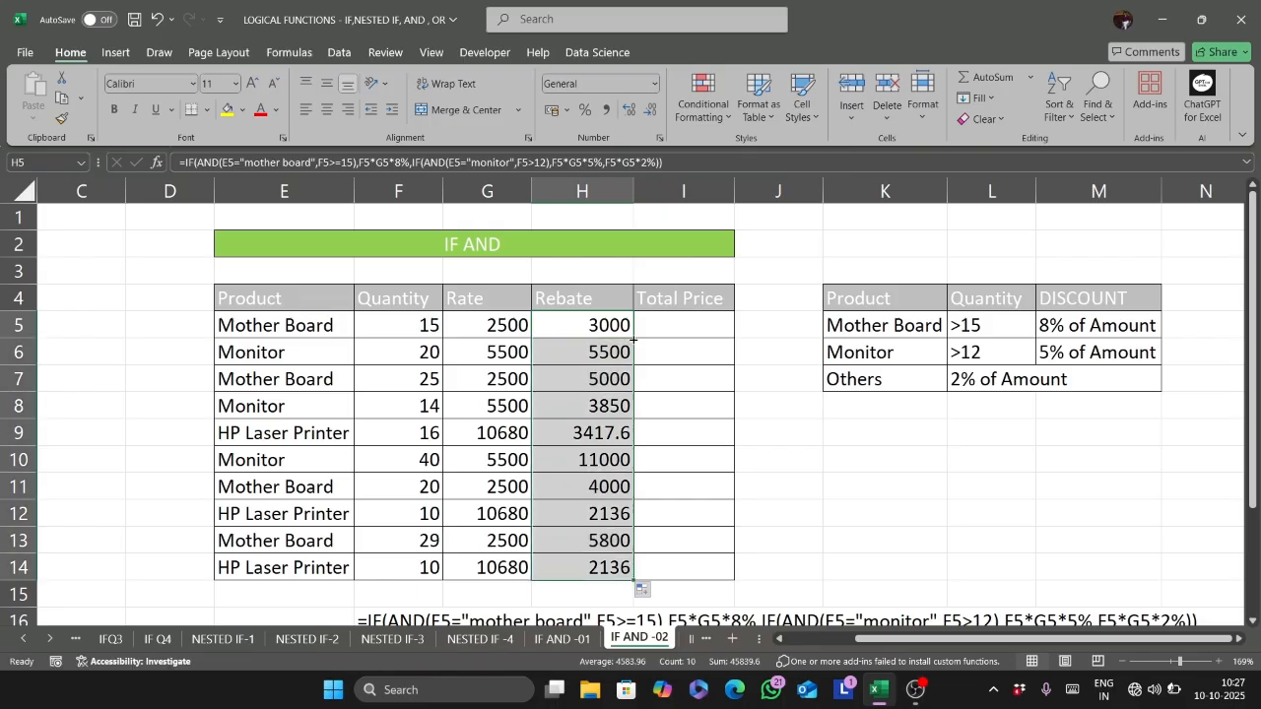
- Calculate the total price in I5 with =F5*G5-H5 and fill the formula down through I14
left_click(667, 331)
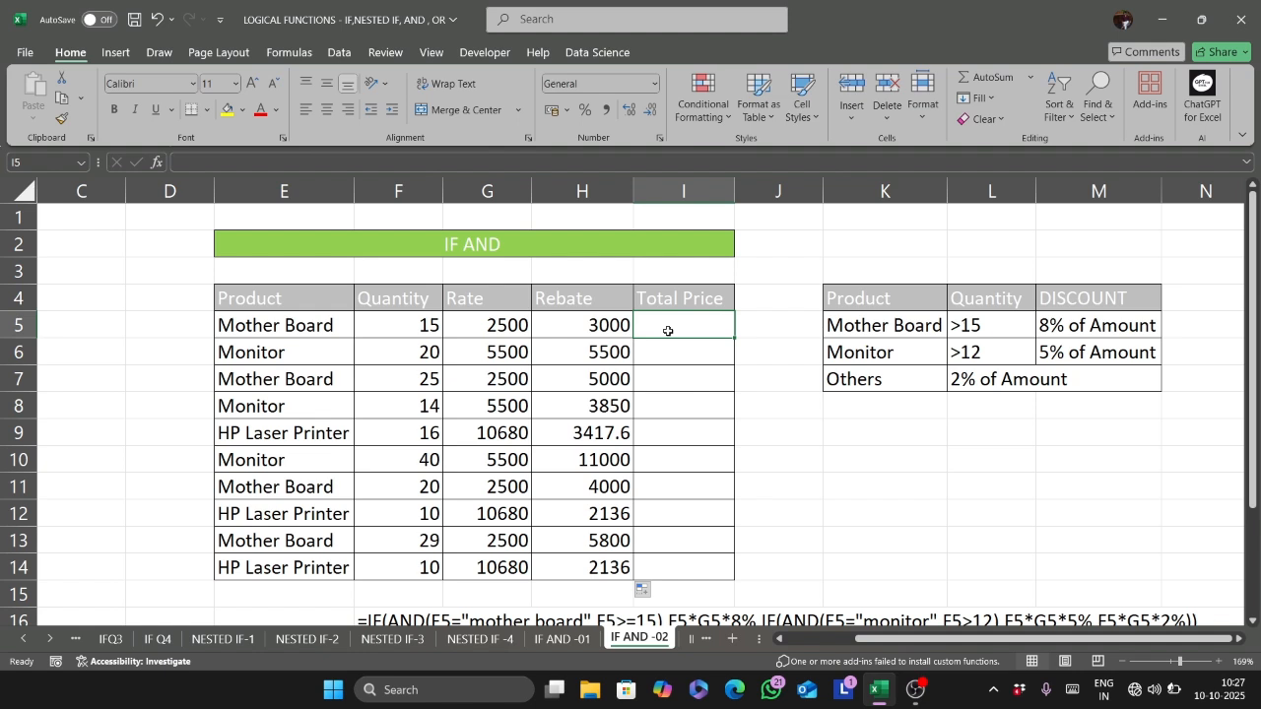
type("=")
left_click(386, 324)
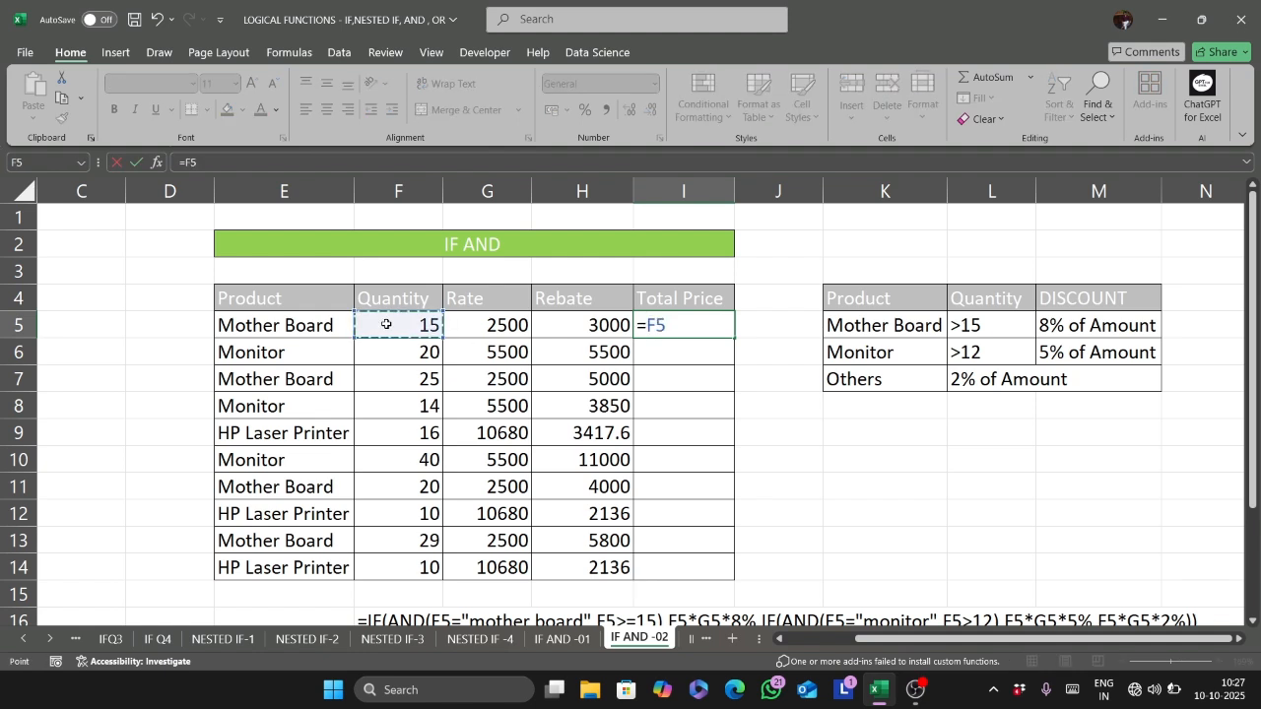
type("*")
left_click(455, 322)
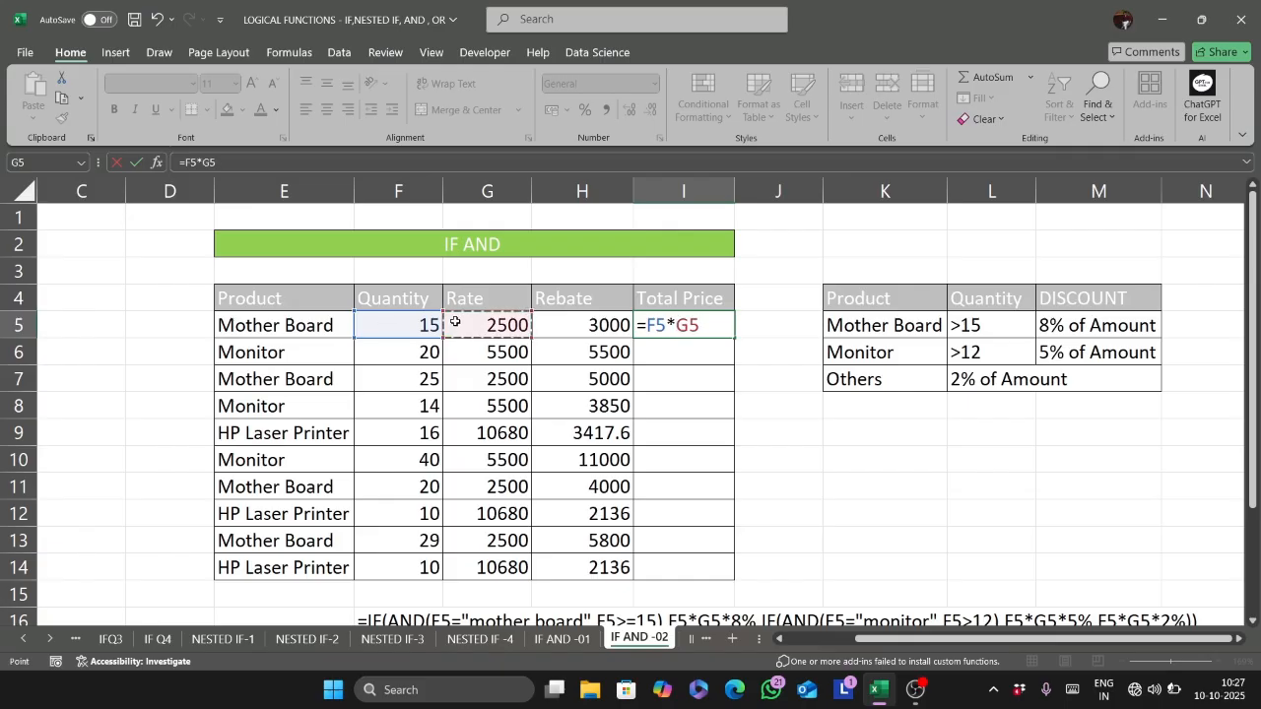
type("-")
left_click(583, 327)
key("Return")
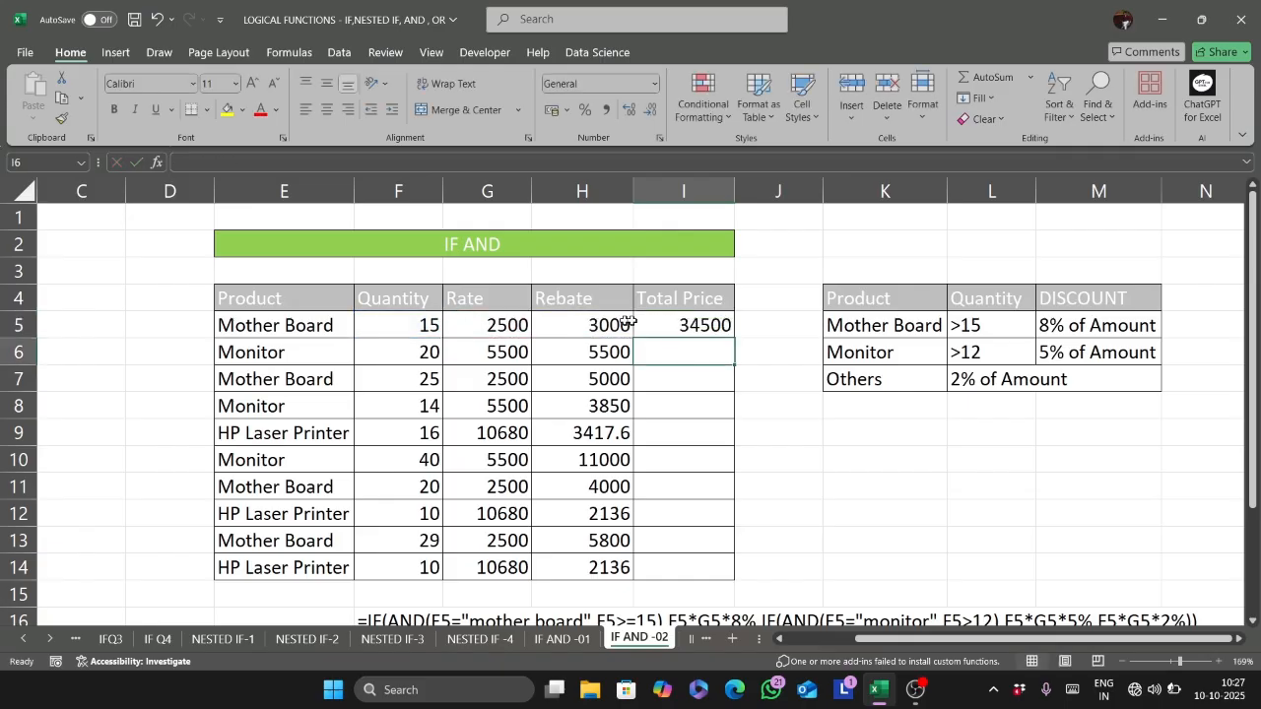
left_click(701, 328)
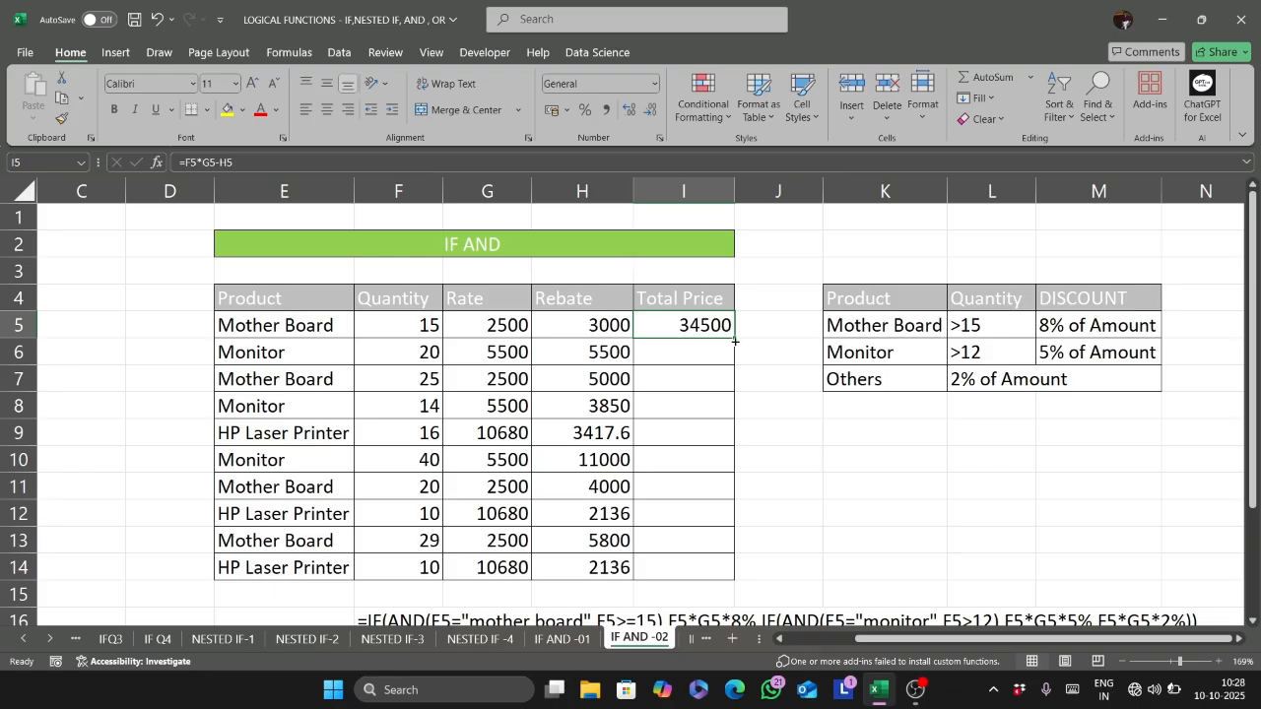
double_click(735, 340)
scroll(748, 419, "down", 2)
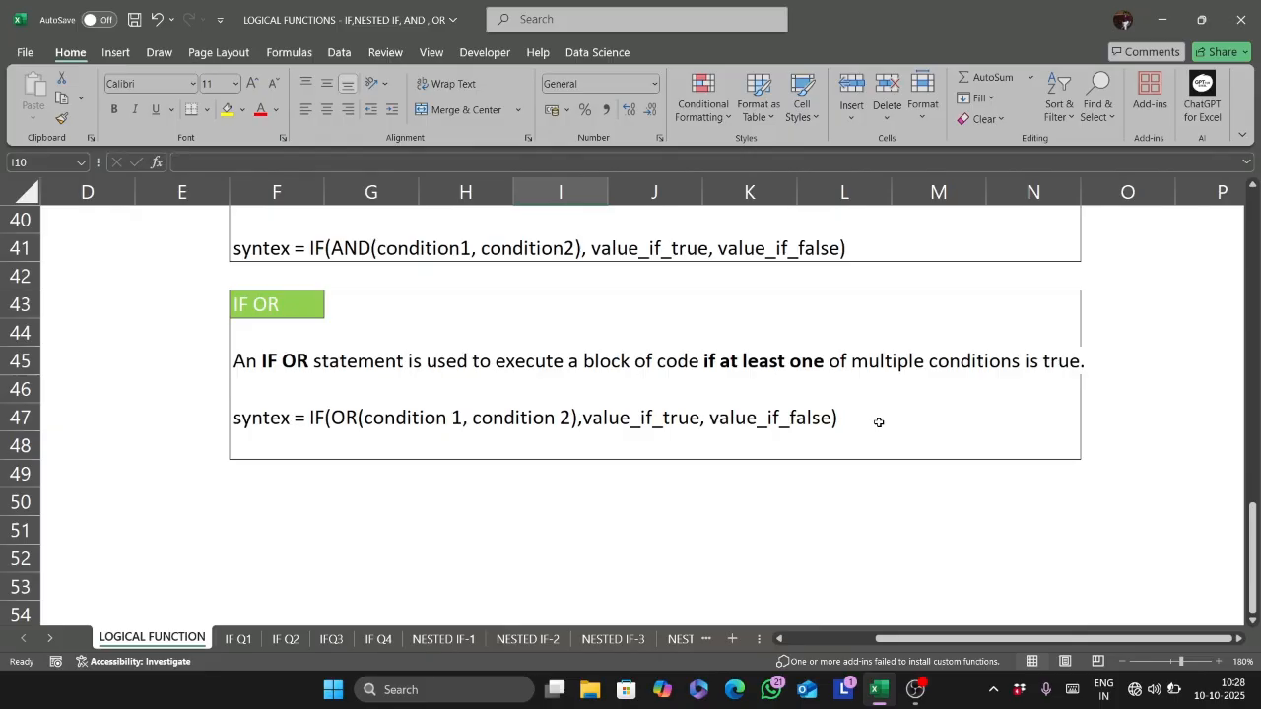
scroll(878, 422, "up", 3)
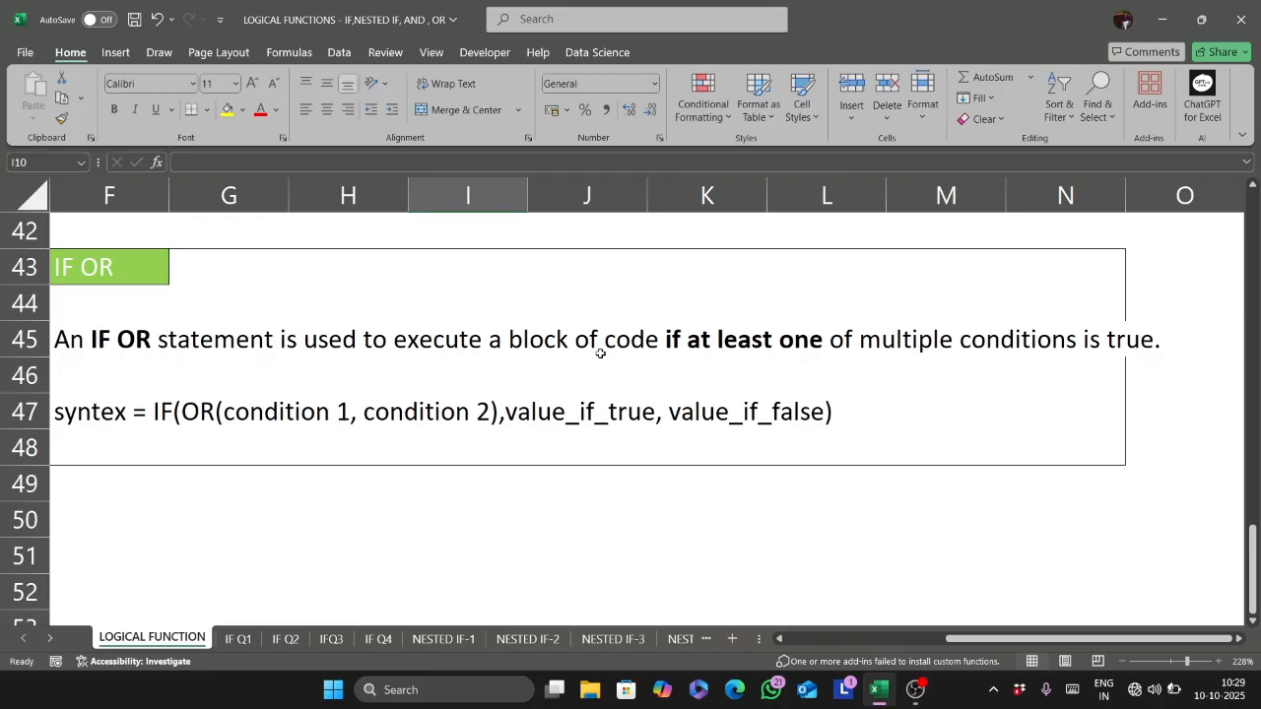
- Switch to the IF OR Q1 practice sheet
key("ctrl+Page_Down")
key("ctrl+Page_Down")
key("ctrl+Page_Down")
key("ctrl+Page_Down")
key("ctrl+Page_Down")
key("ctrl+Page_Down")
key("ctrl+Page_Down")
key("ctrl+Page_Down")
key("ctrl+Page_Down")
key("ctrl+Page_Down")
key("ctrl+Page_Down")
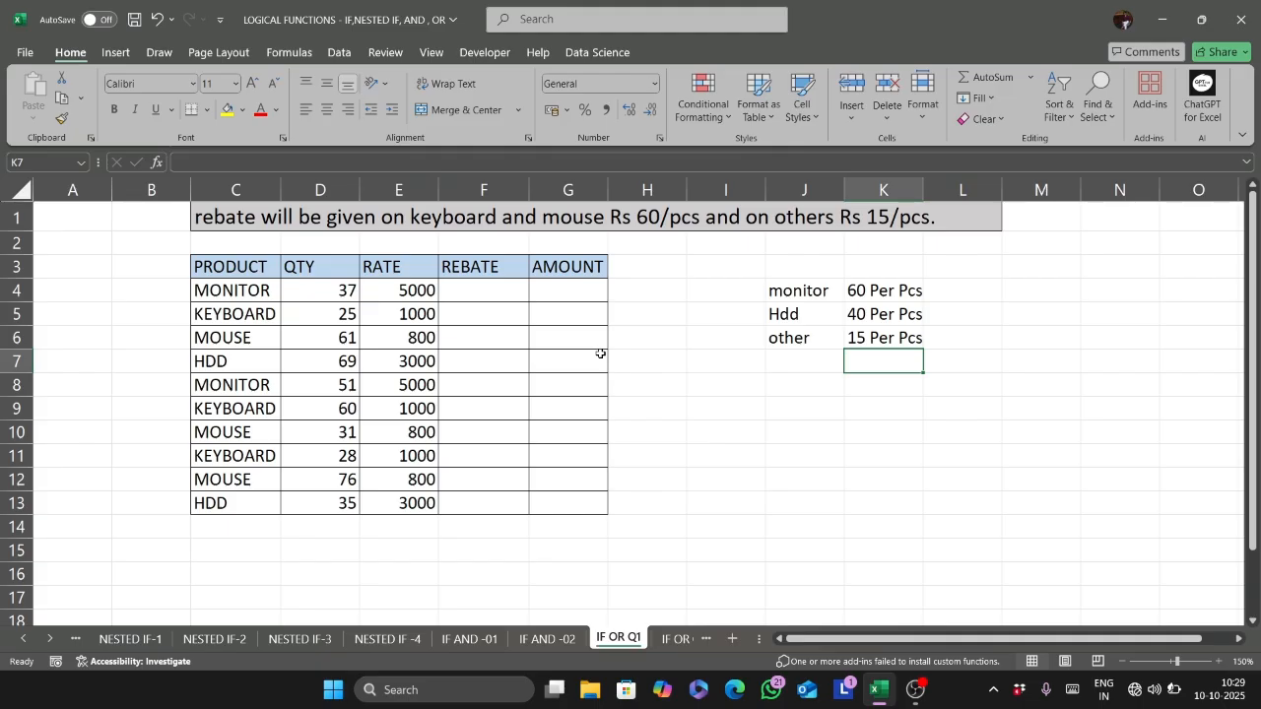
- Start an IF formula in F4 with an OR function whose first condition is C4="keyboard"
left_click(465, 291)
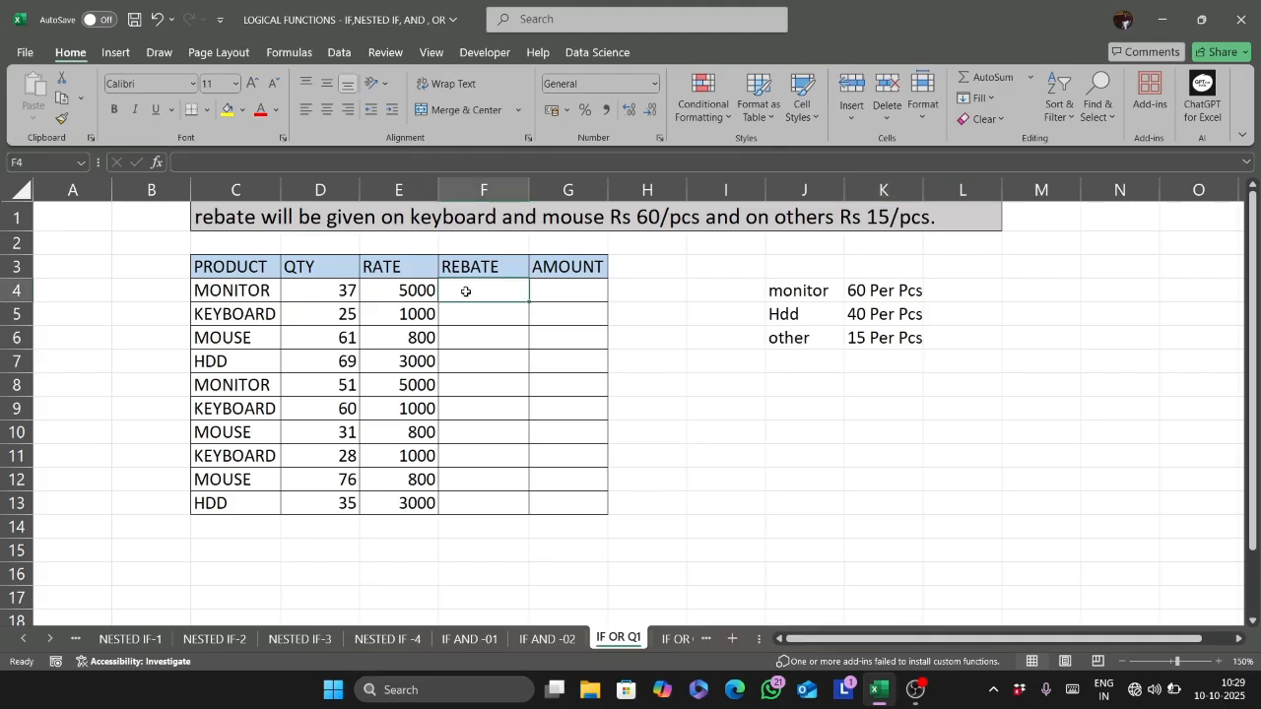
type("=if")
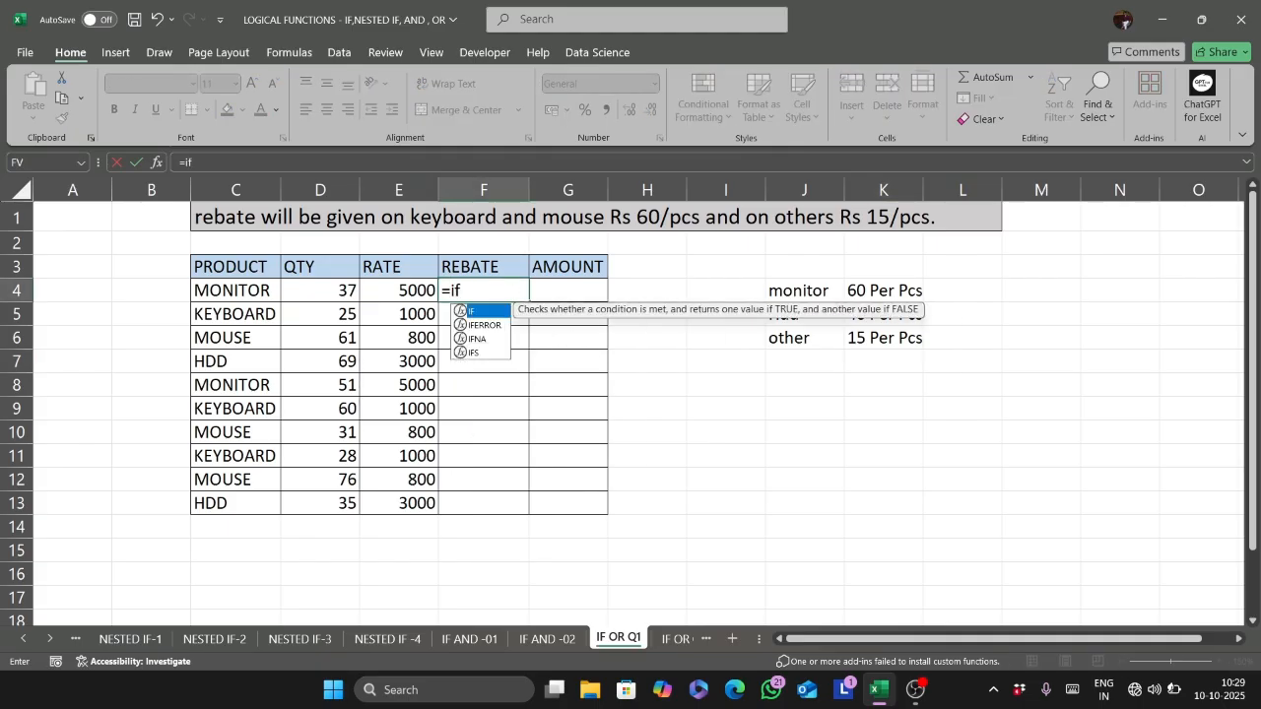
key("Tab")
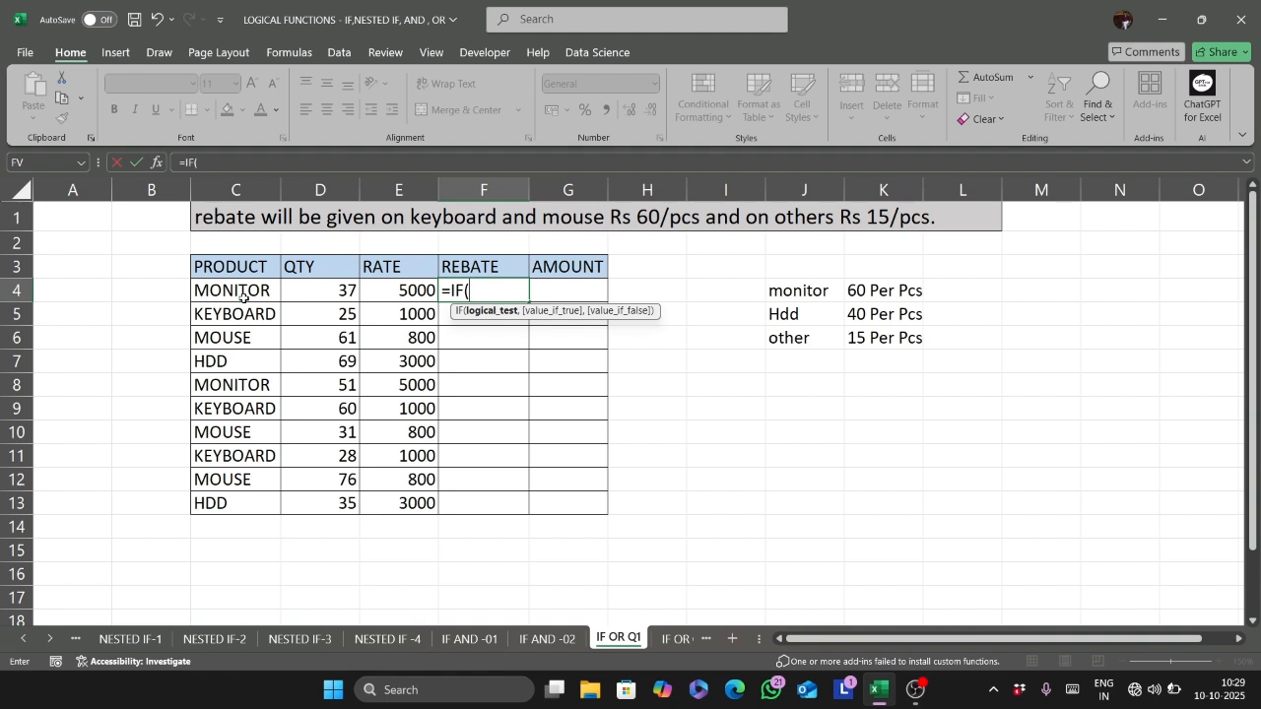
type("or")
key("Tab")
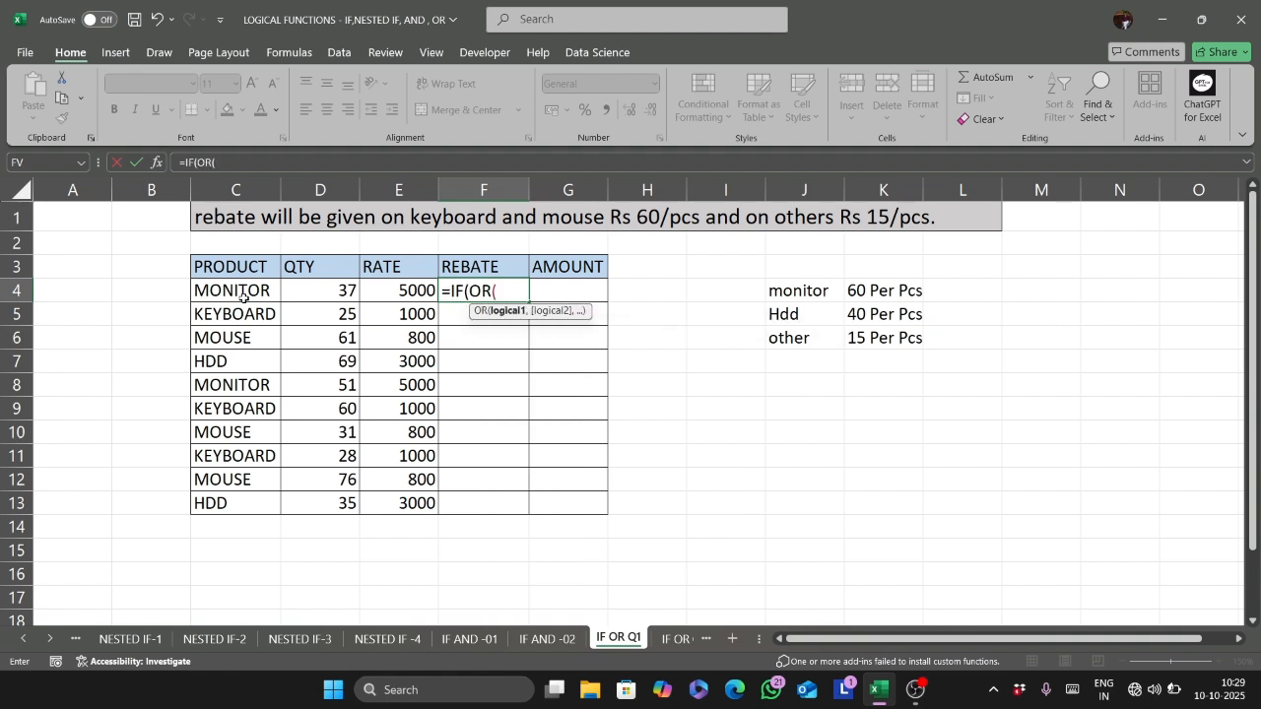
left_click(240, 292)
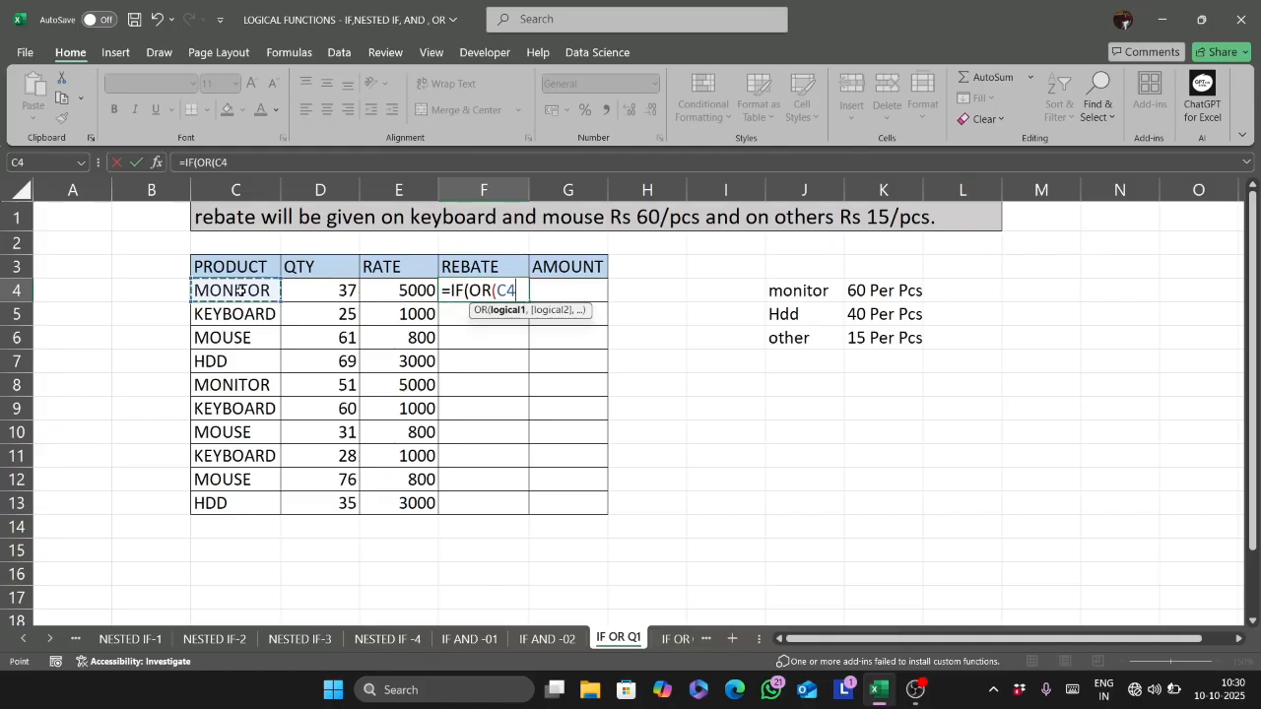
type("=")
type("\"k")
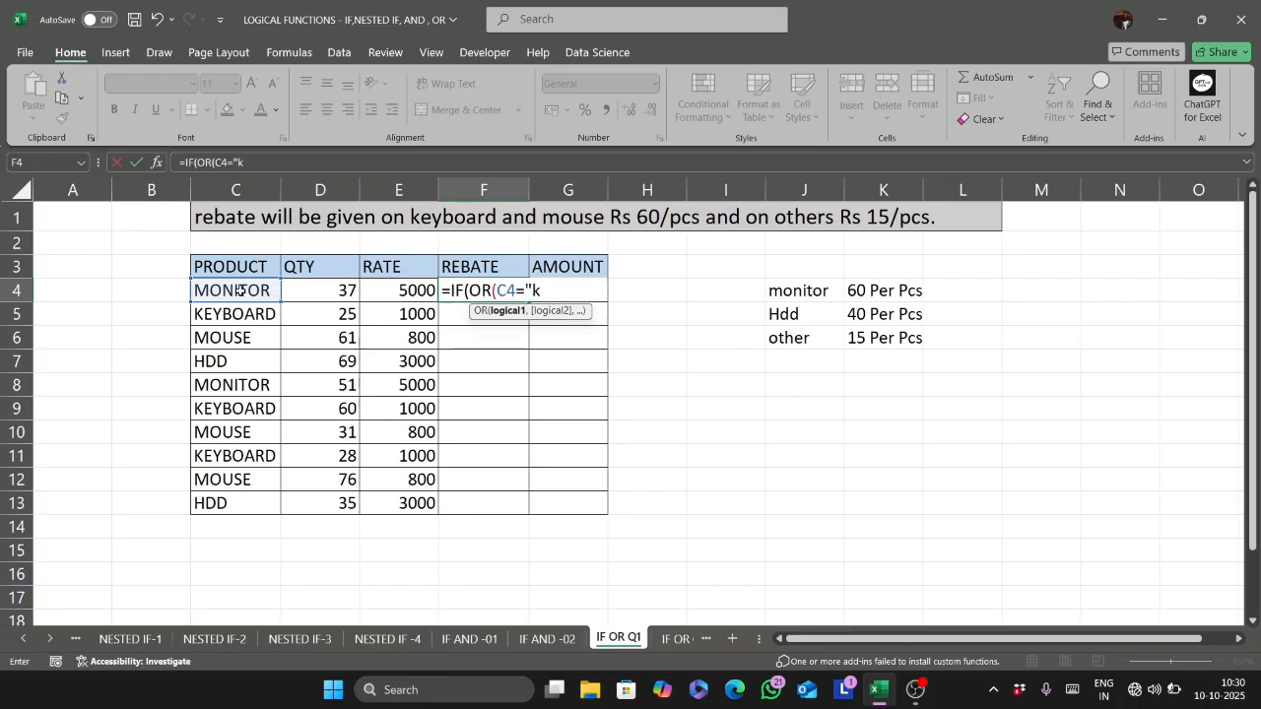
type("eyboard")
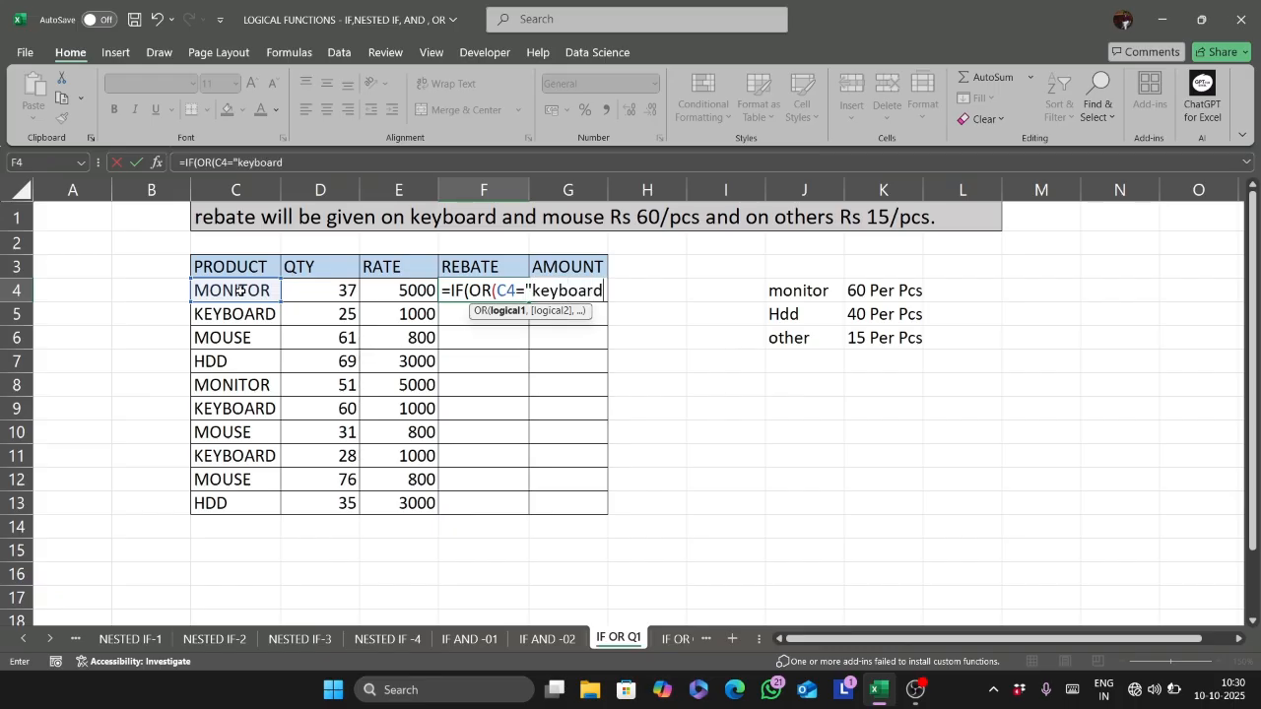
type("\",")
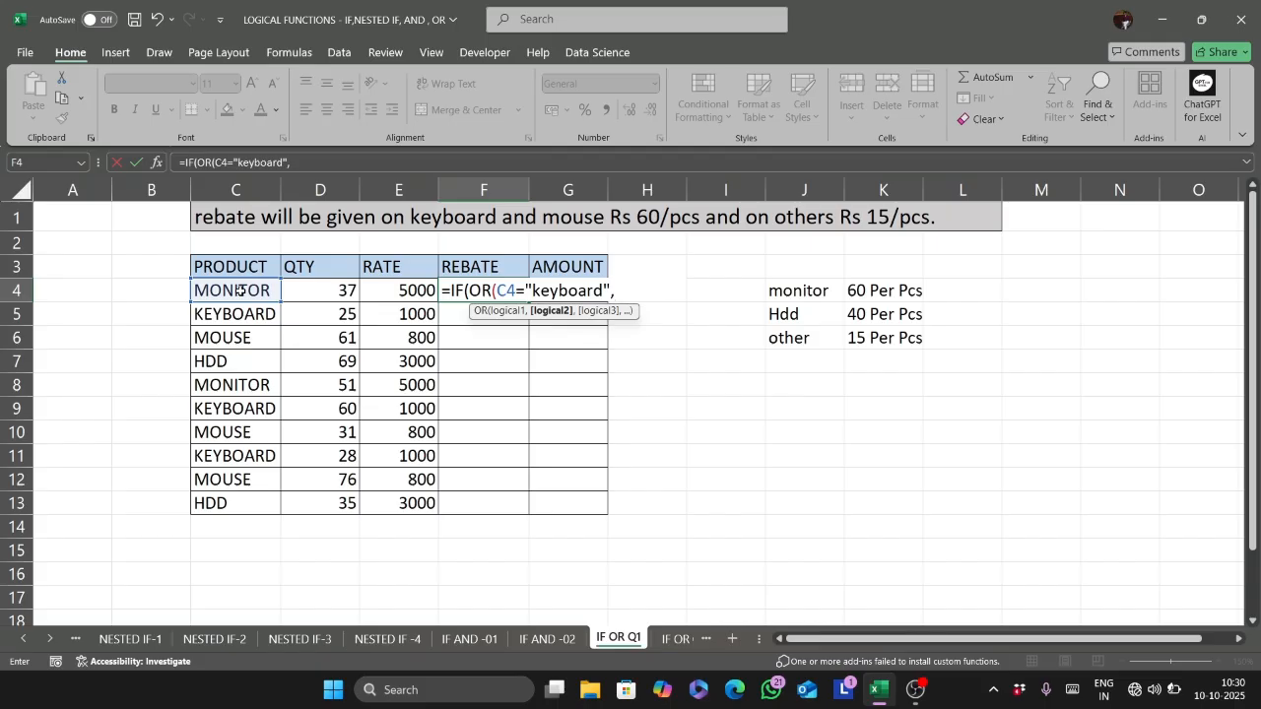
- Add C4="mouse" as the second condition of the OR function and close it
left_click(239, 289)
type("=\"")
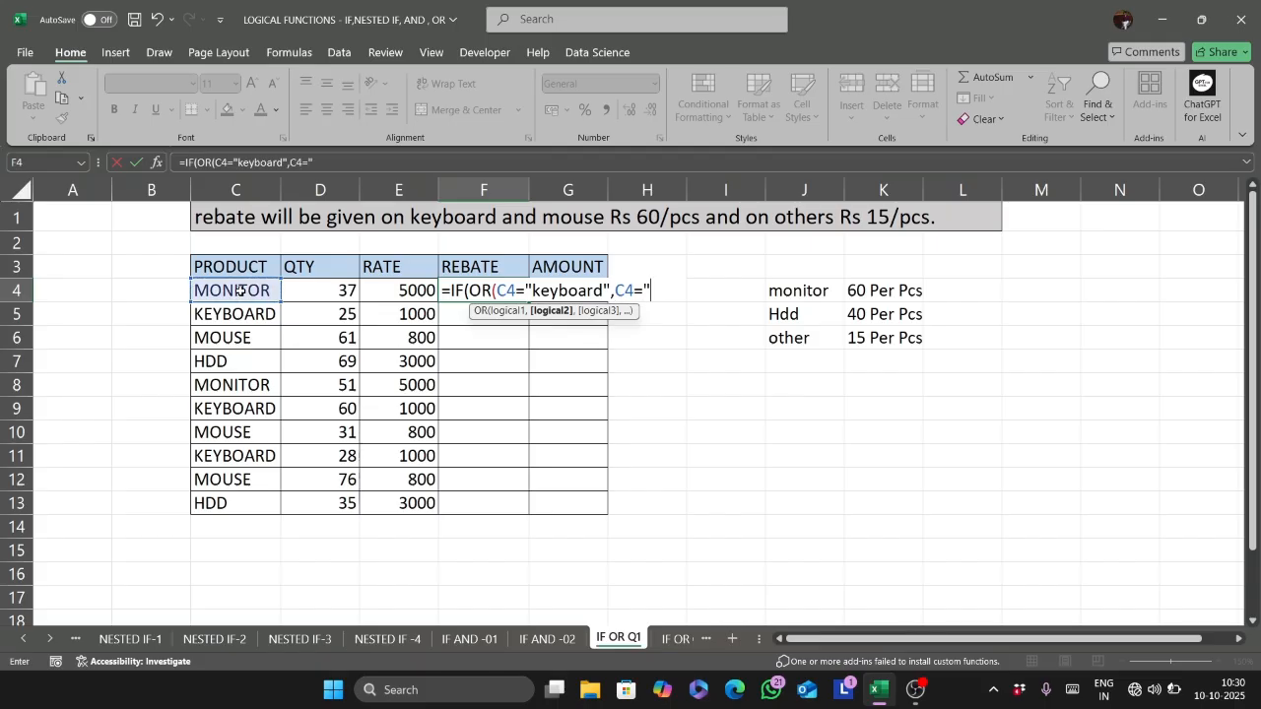
type("mouse\"),")
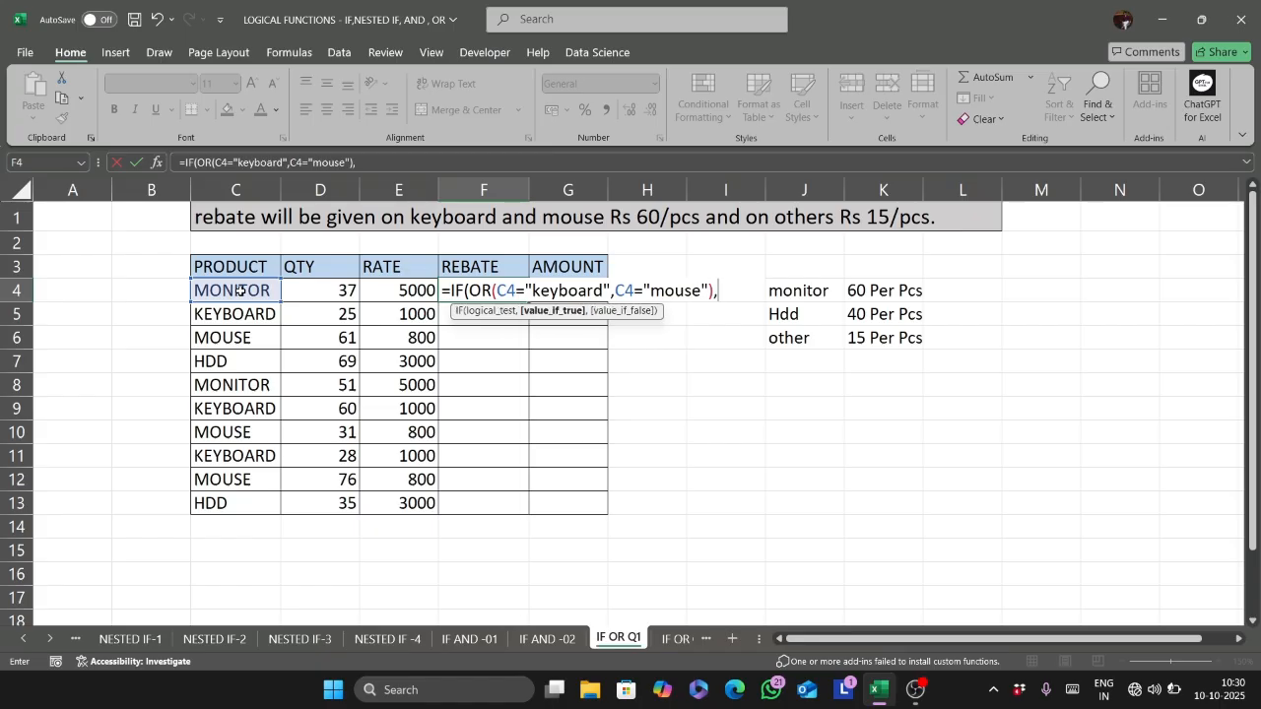
type("60,15")
- Enter 60 as the value if true and 15 as the value if false, complete the F4 formula and reselect F4
key("ctrl+Return")
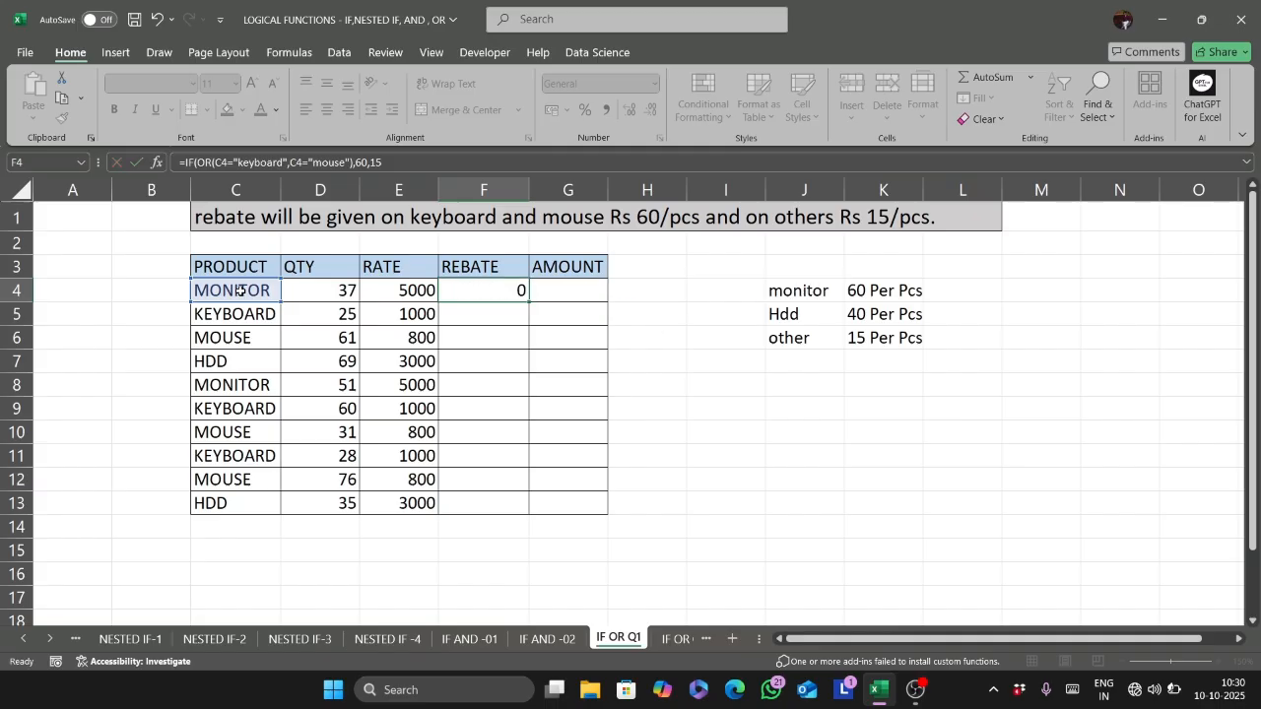
left_click(526, 299)
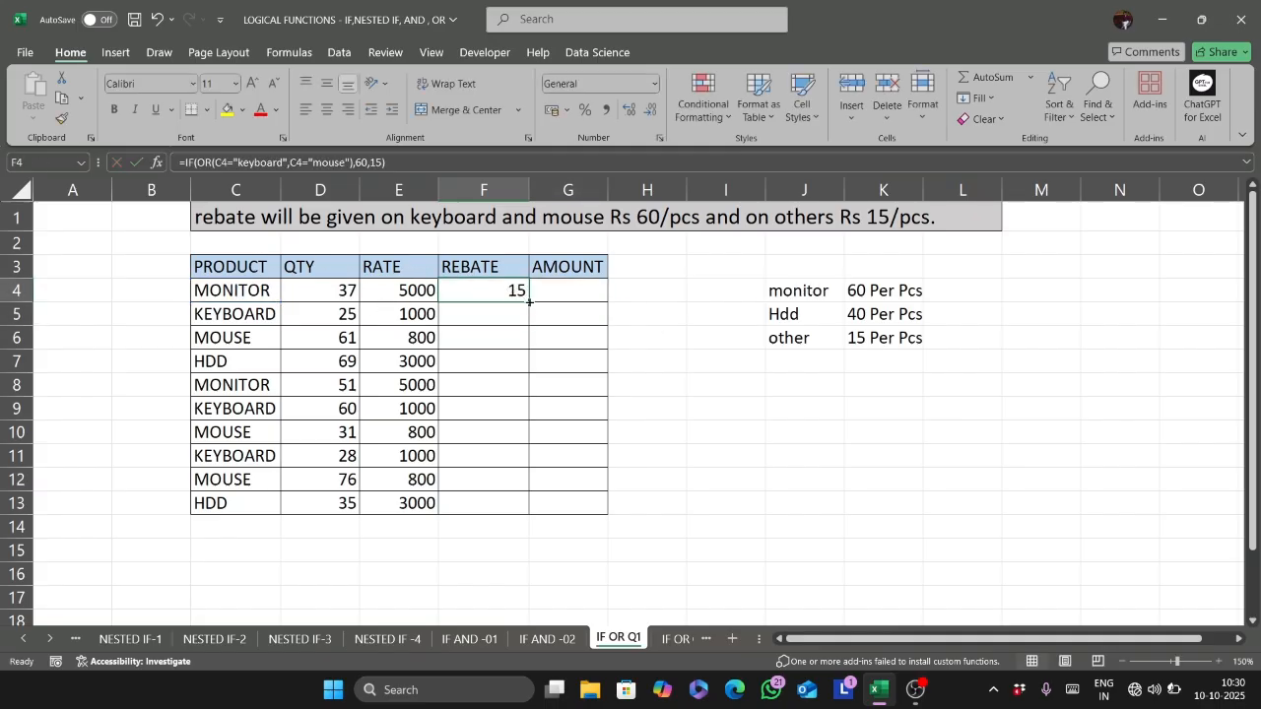
- Fill the F4 rebate formula down to F13 and try the custom number format General/pcs on F4:F13
double_click(529, 302)
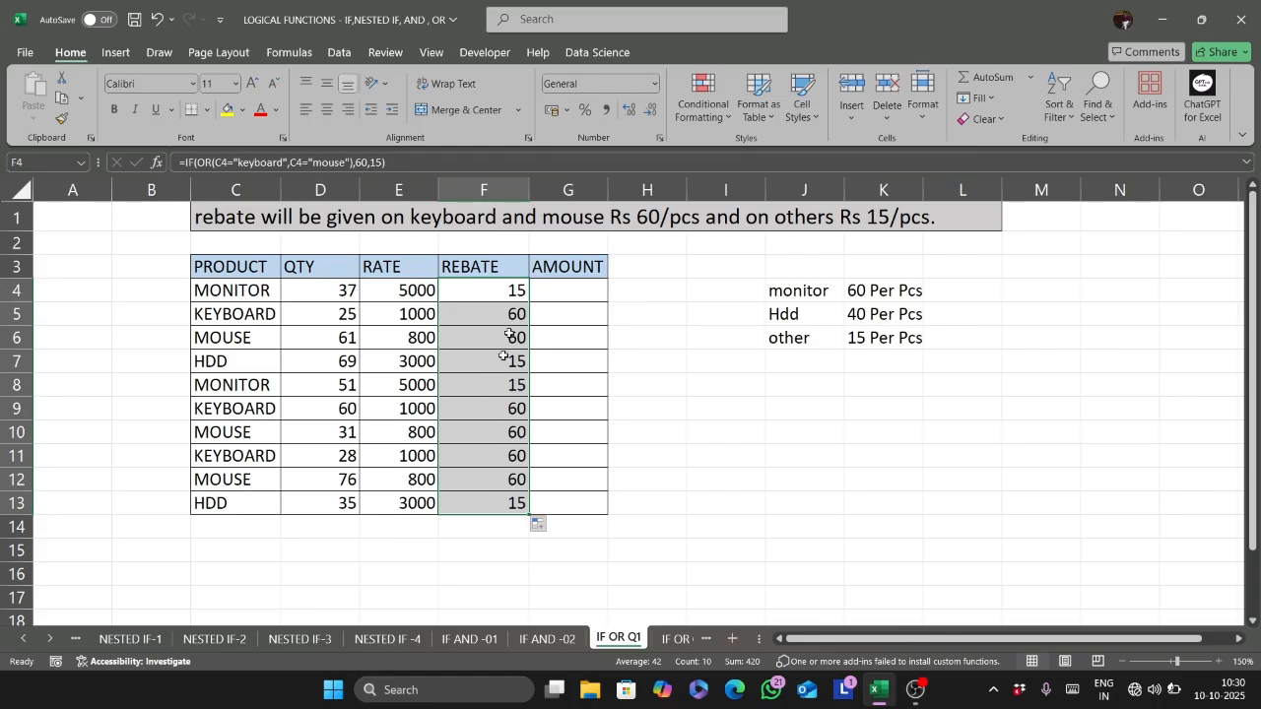
left_click(552, 297)
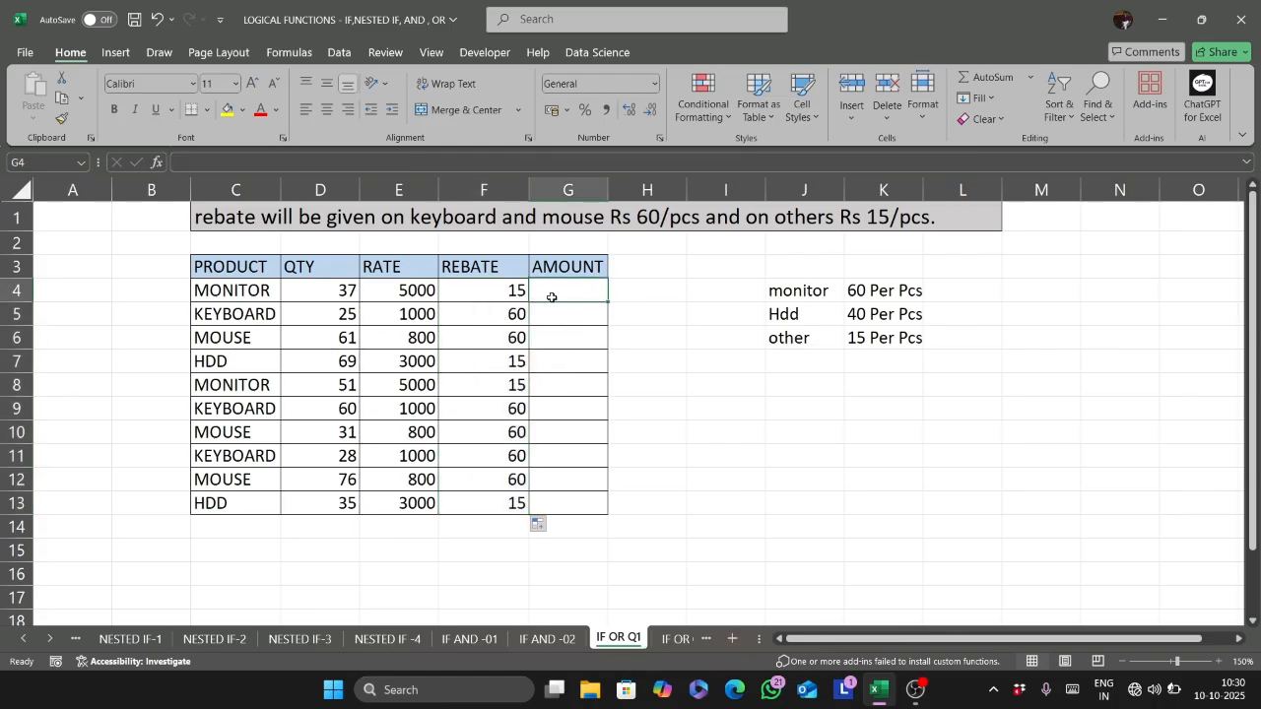
left_click_drag(483, 292, 489, 514)
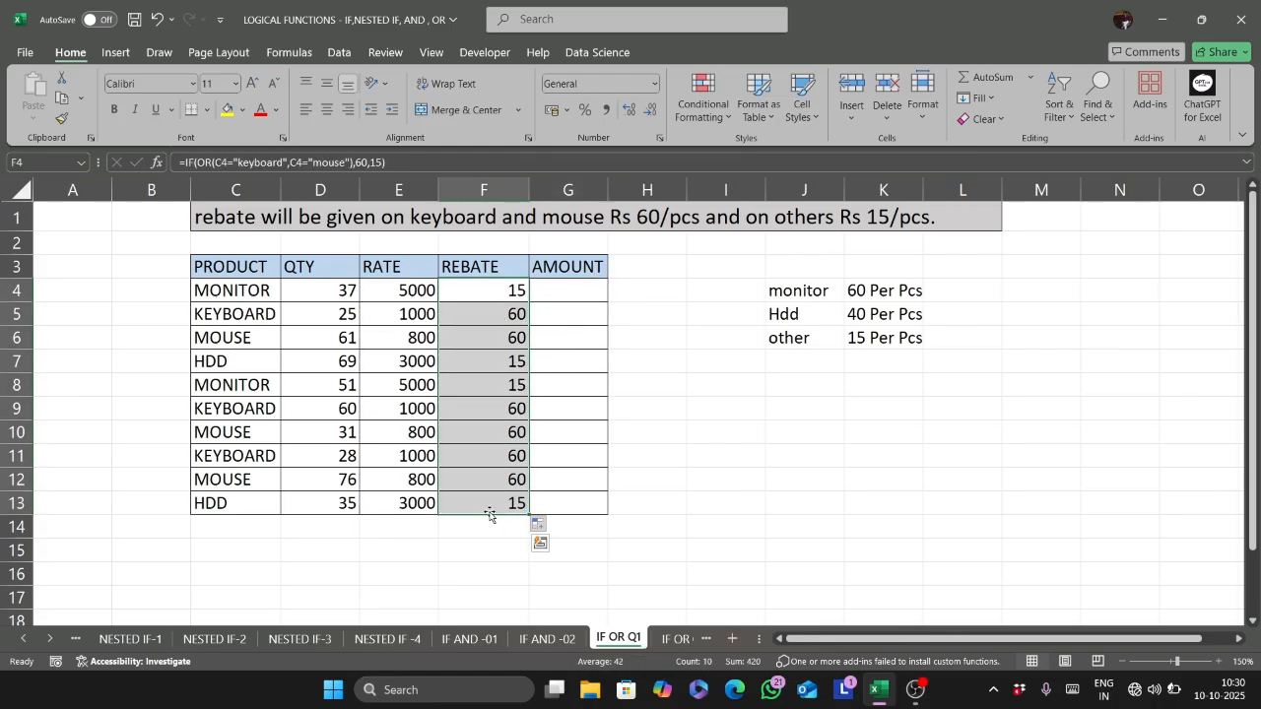
key("ctrl+1")
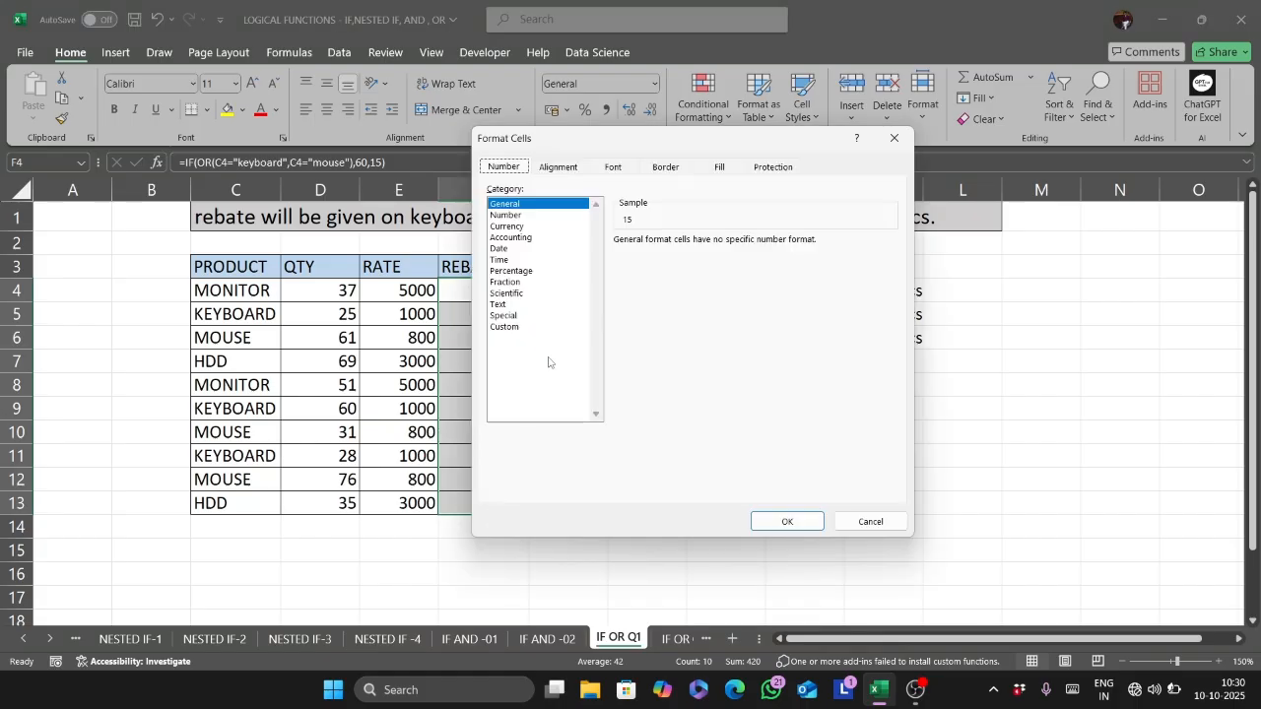
left_click(505, 326)
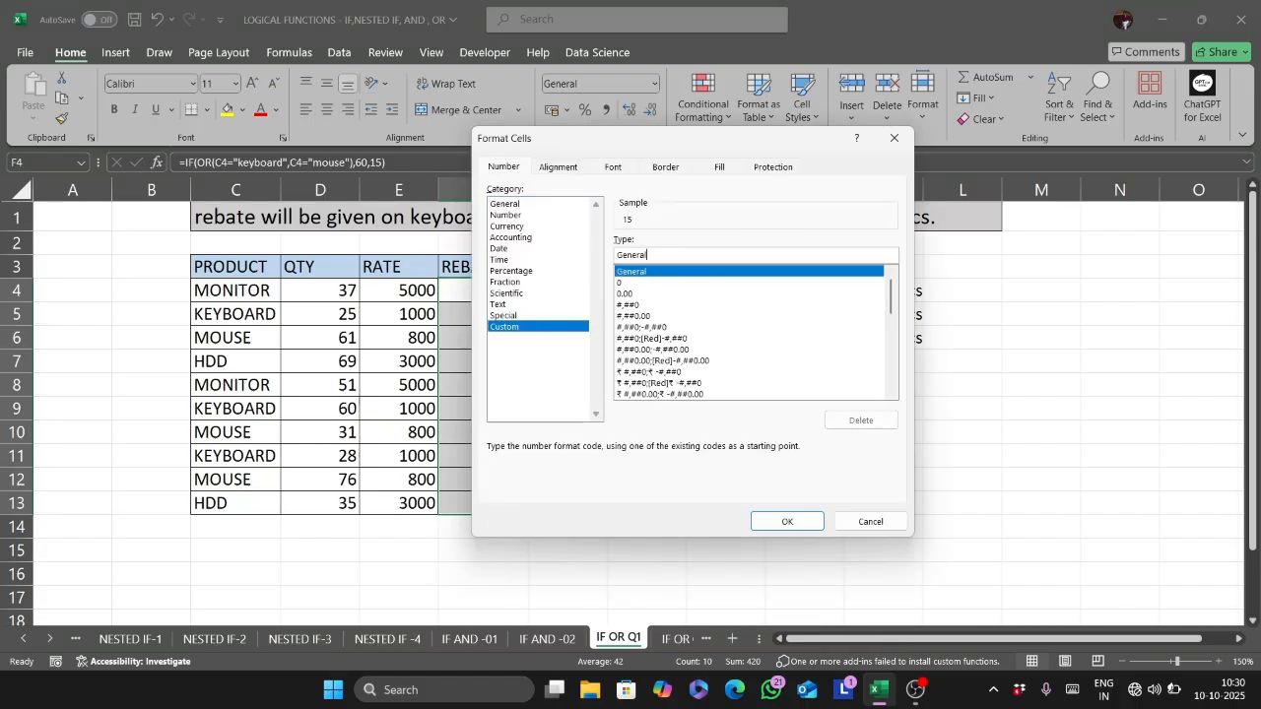
type("/pcs")
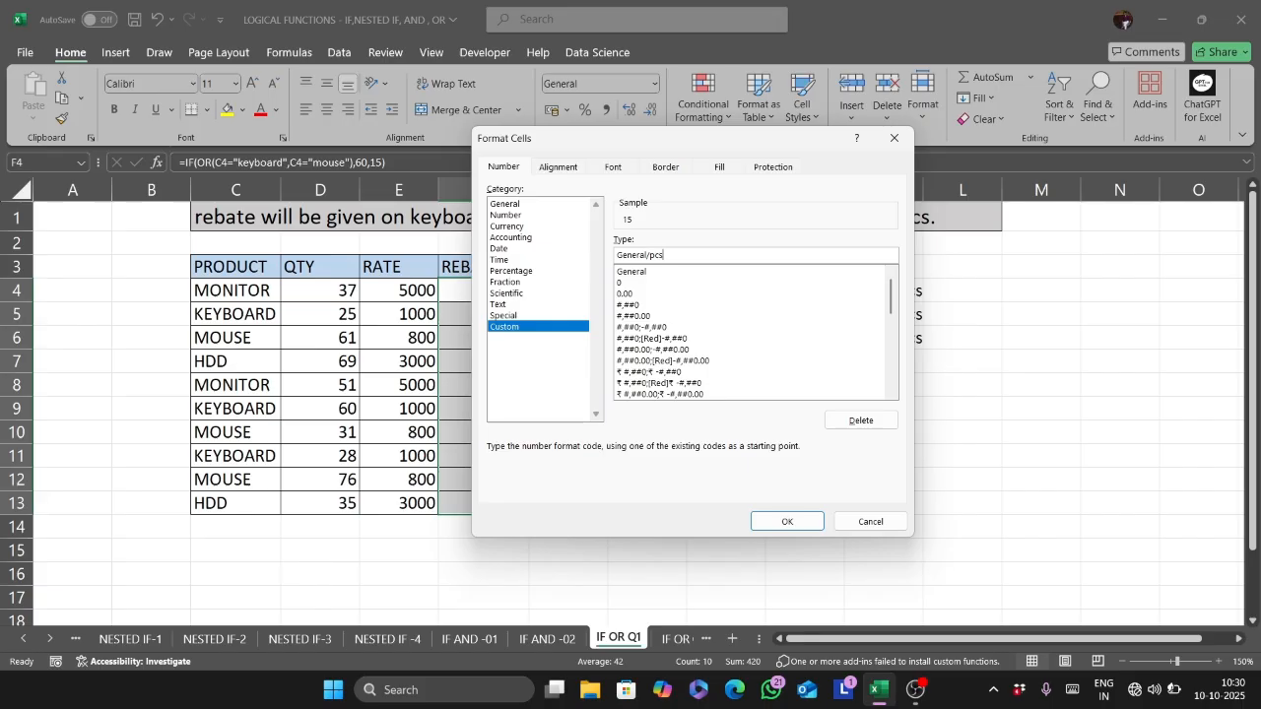
key("Return")
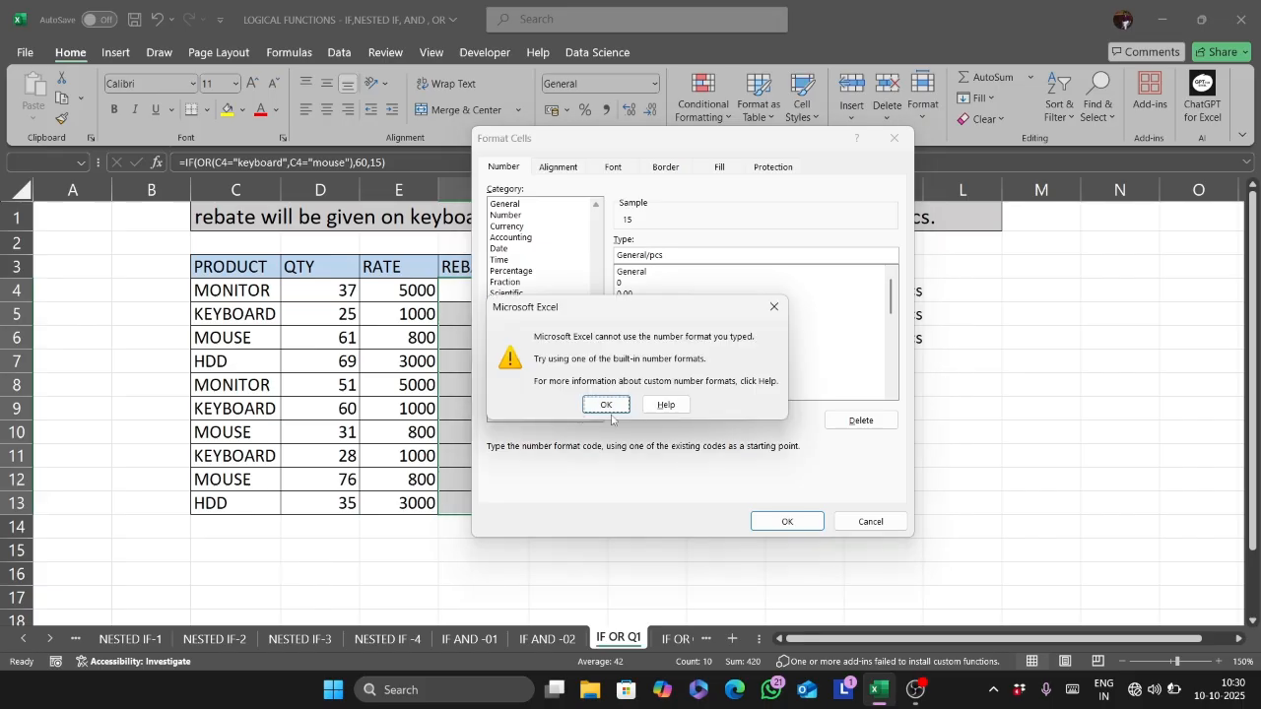
- Correct the custom number format to General"/pcs" and apply it to the rebates in F4:F13
left_click(622, 406)
left_click(647, 255)
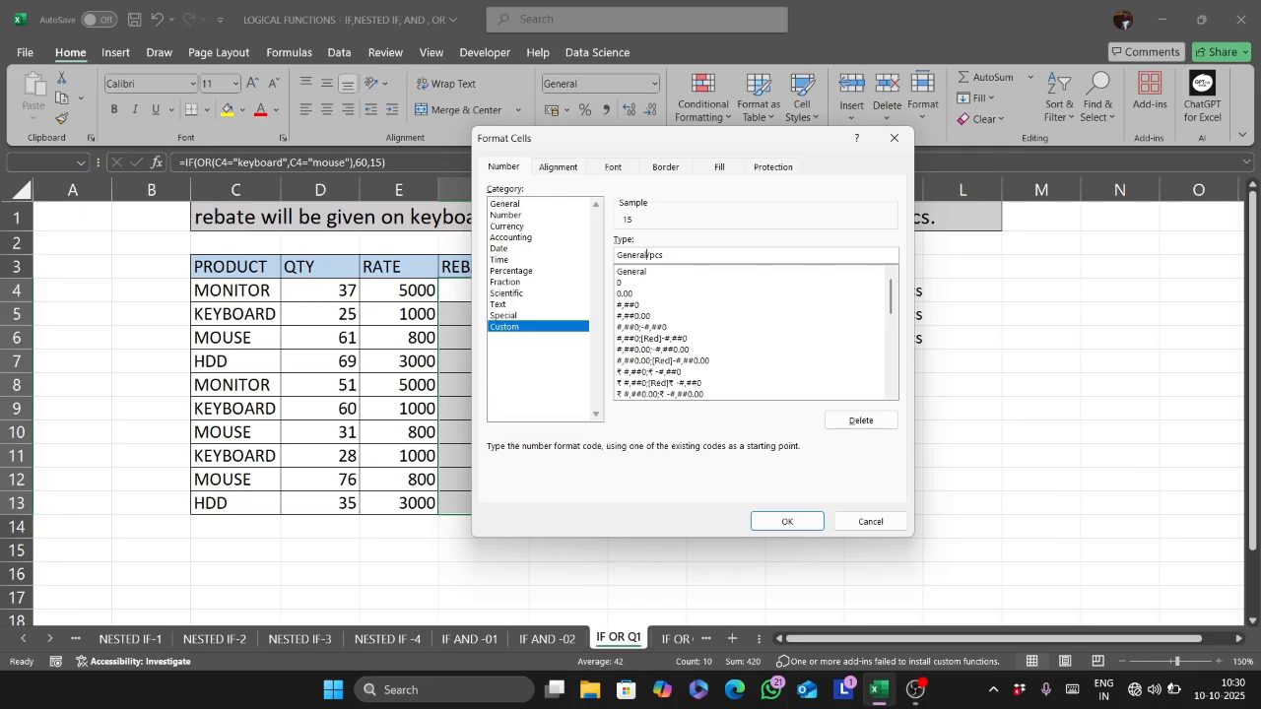
type("\"")
key("End")
type("\"")
left_click(787, 521)
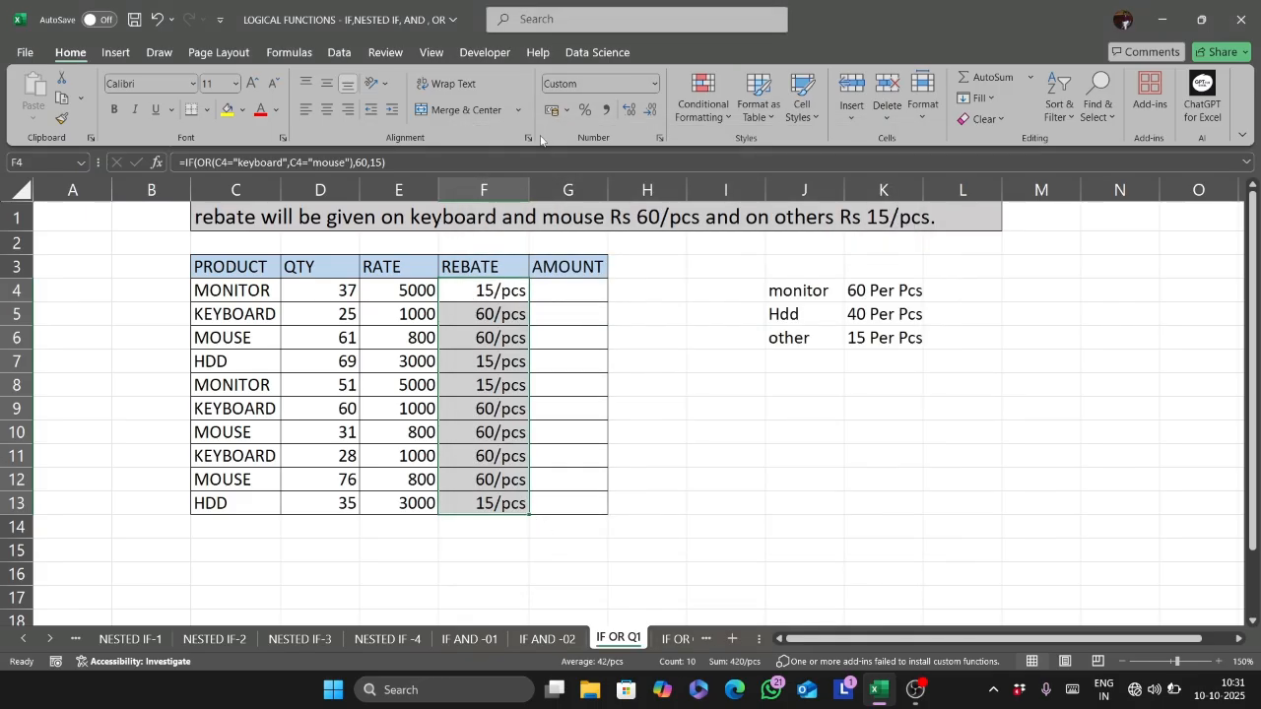
- Try the rupee accounting number format on the rebates in F4:F13
left_click(567, 109)
left_click(578, 241)
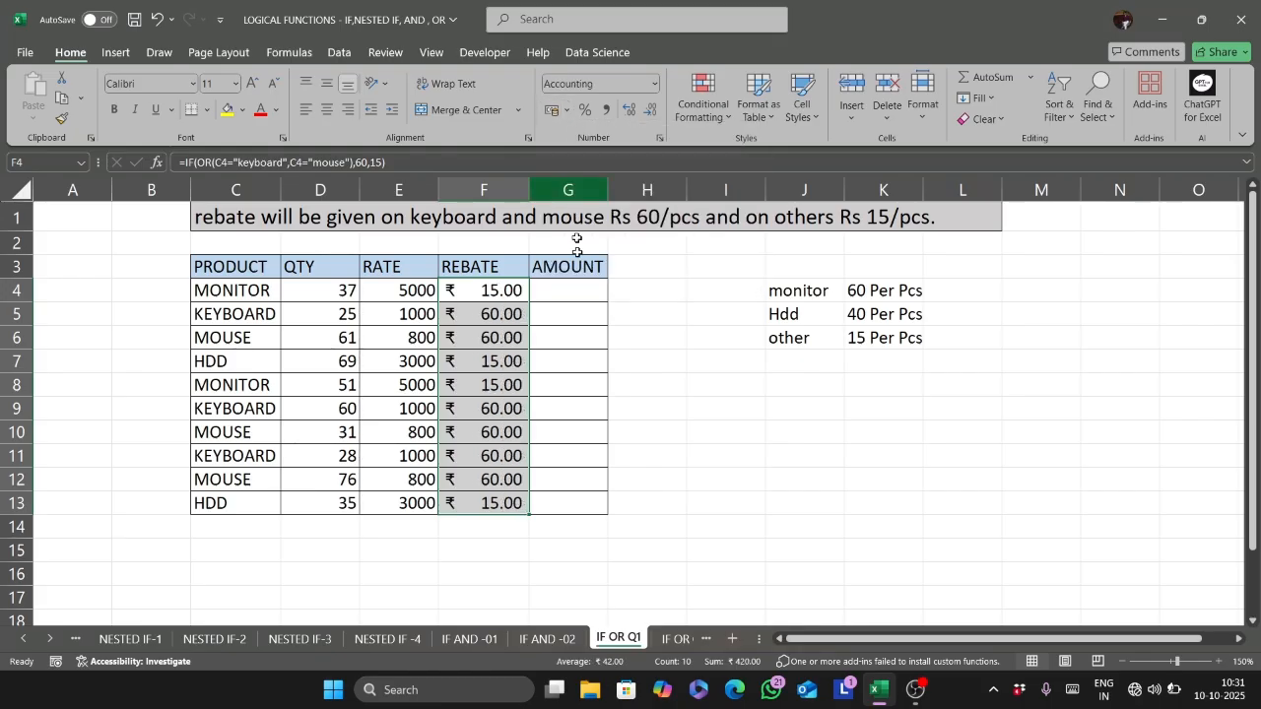
left_click(541, 294)
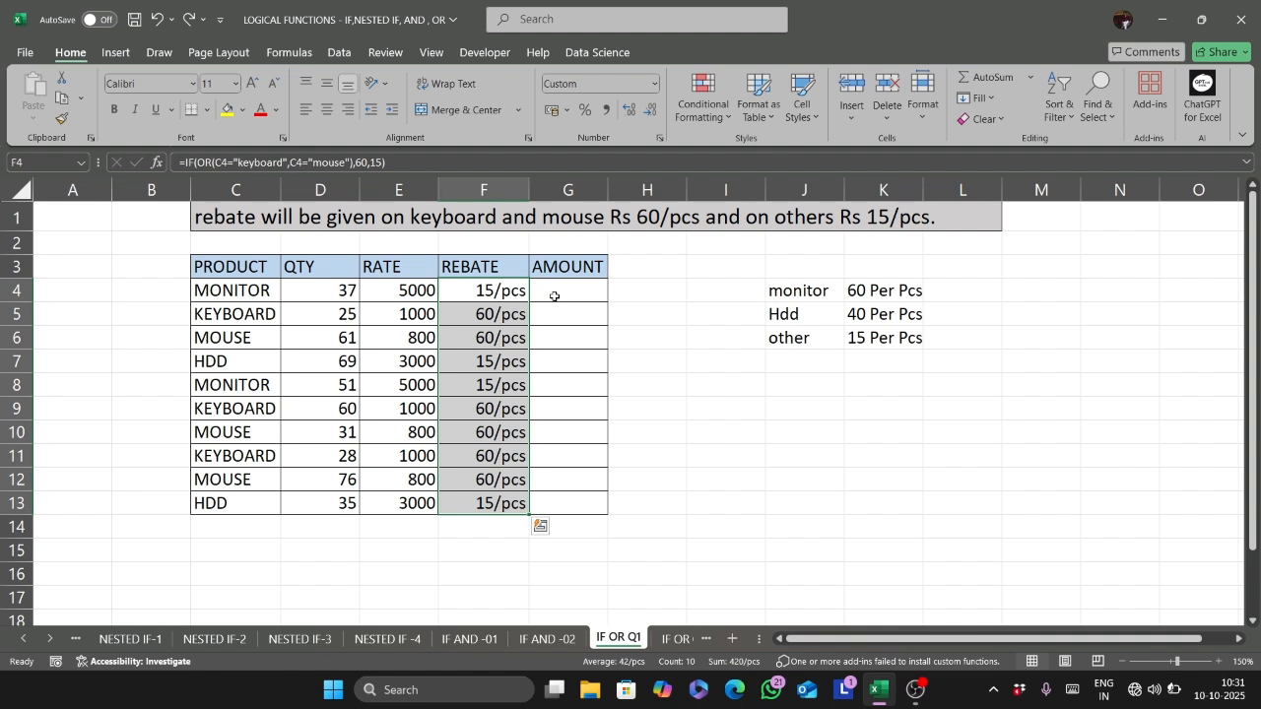
- Enter the formula =D4*E4-F4*D4 in all AMOUNT cells G4:G13 at once
left_click_drag(554, 291, 625, 494)
type("=")
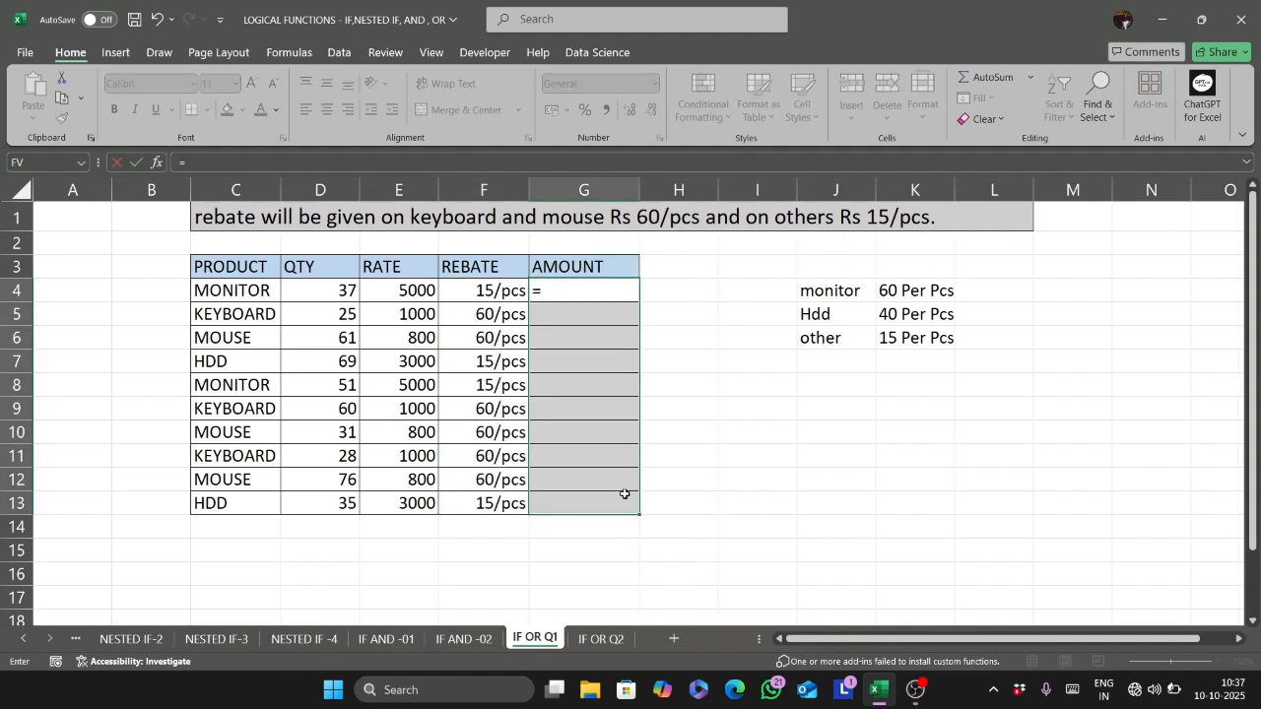
left_click(350, 290)
type("*")
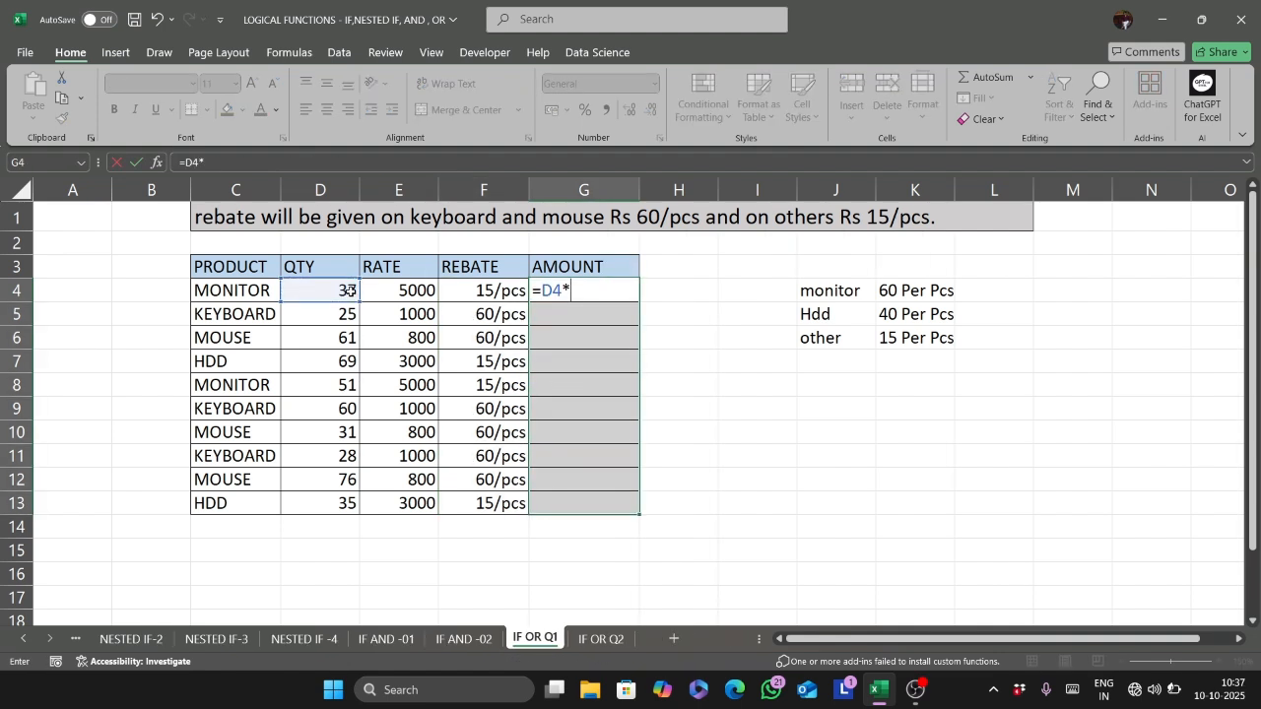
left_click(409, 290)
type("-")
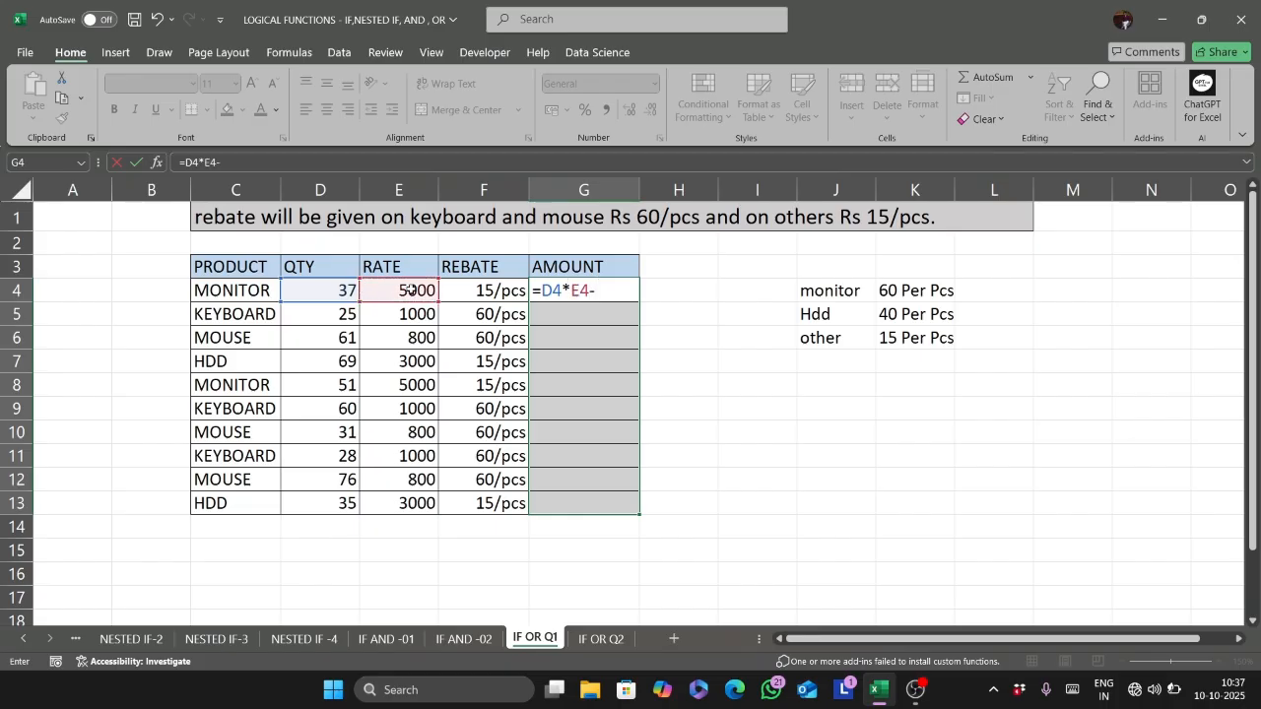
left_click(466, 286)
type("*")
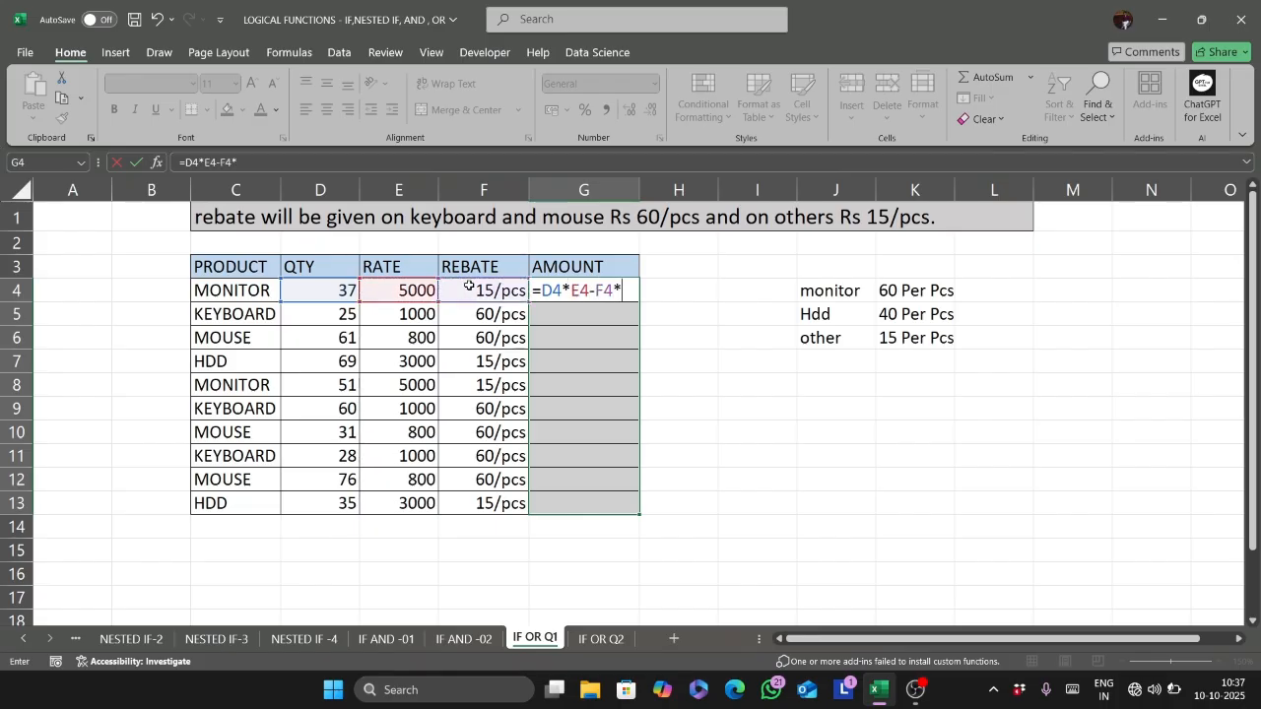
left_click(329, 290)
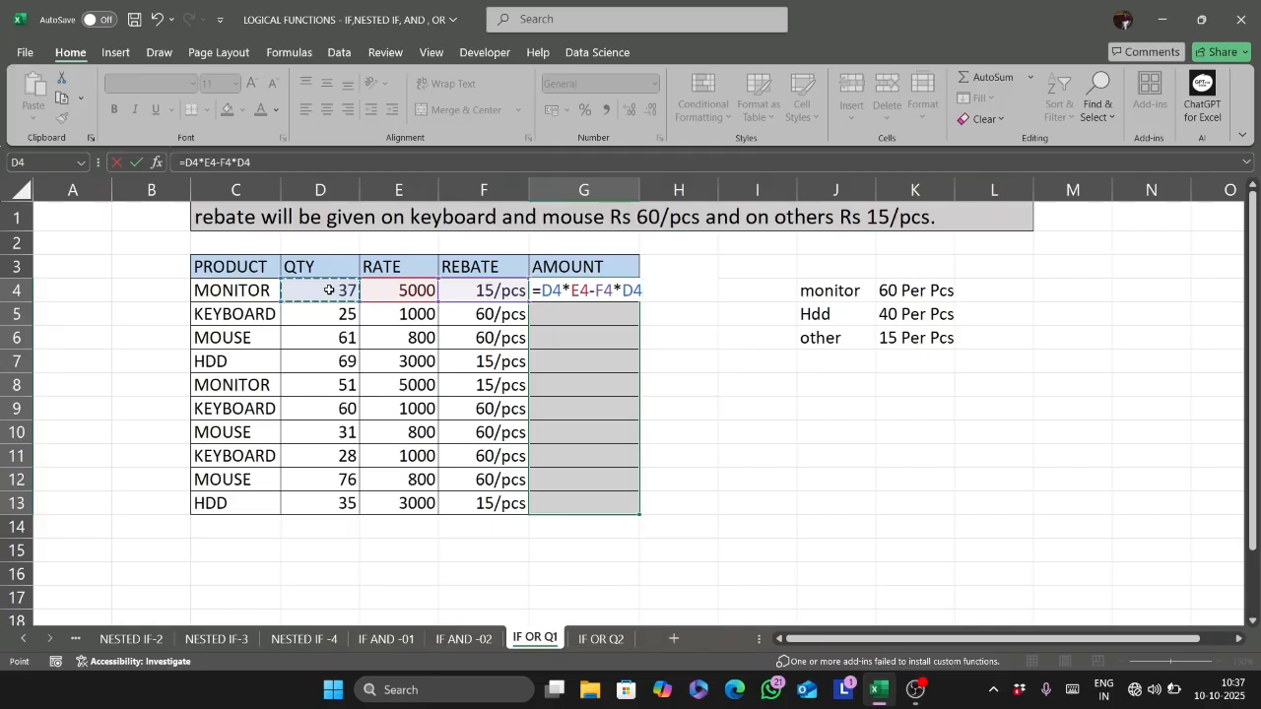
key("ctrl+Return")
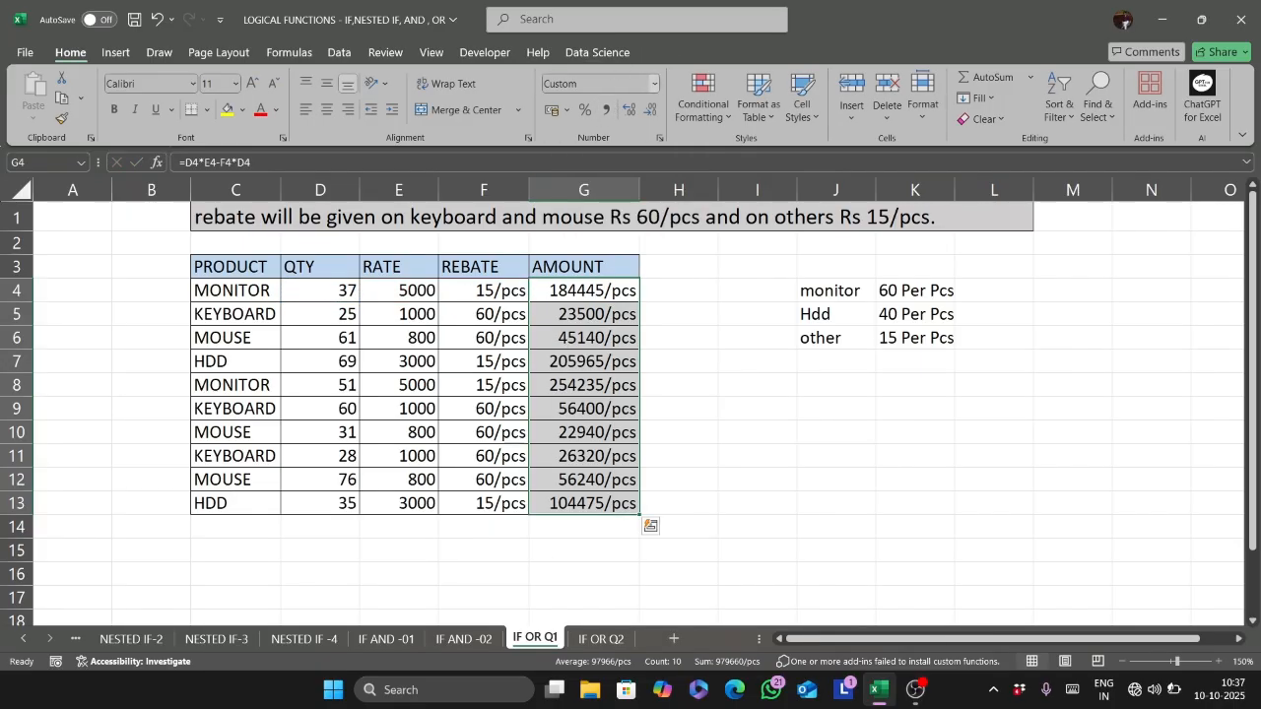
- Set the number format of the amounts in G4:G13 to General
left_click(596, 83)
left_click(654, 84)
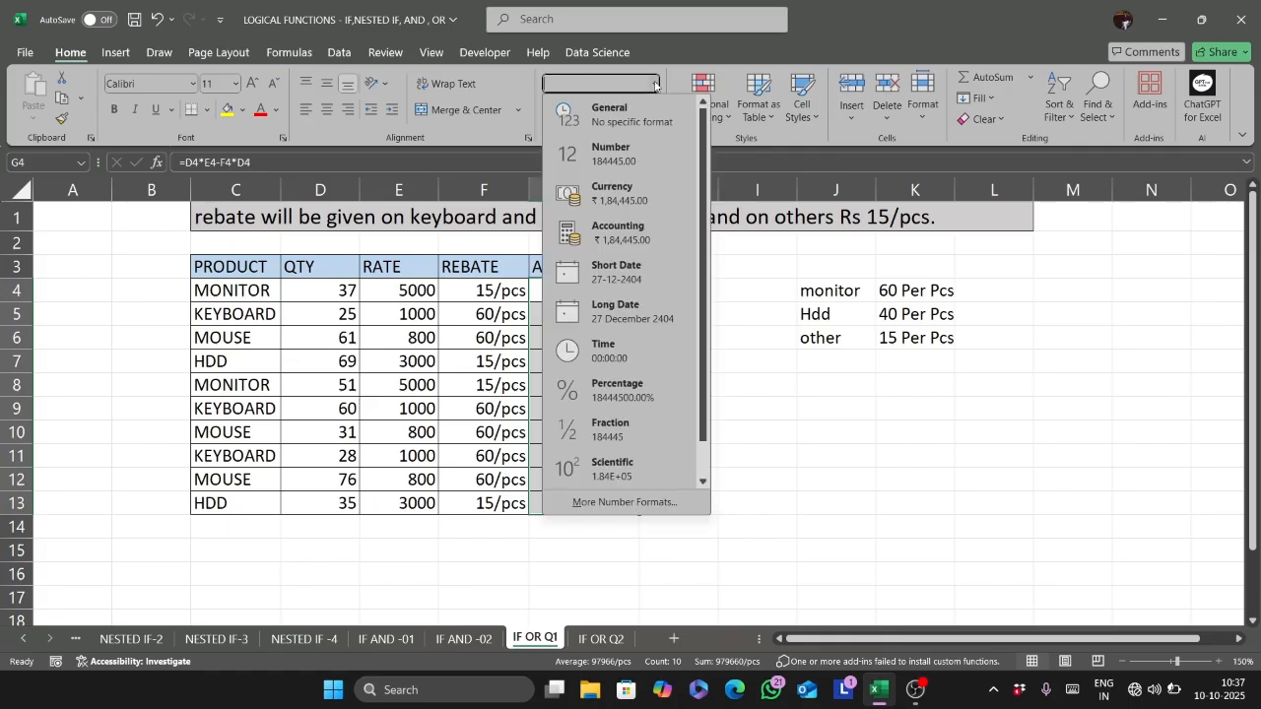
left_click(602, 126)
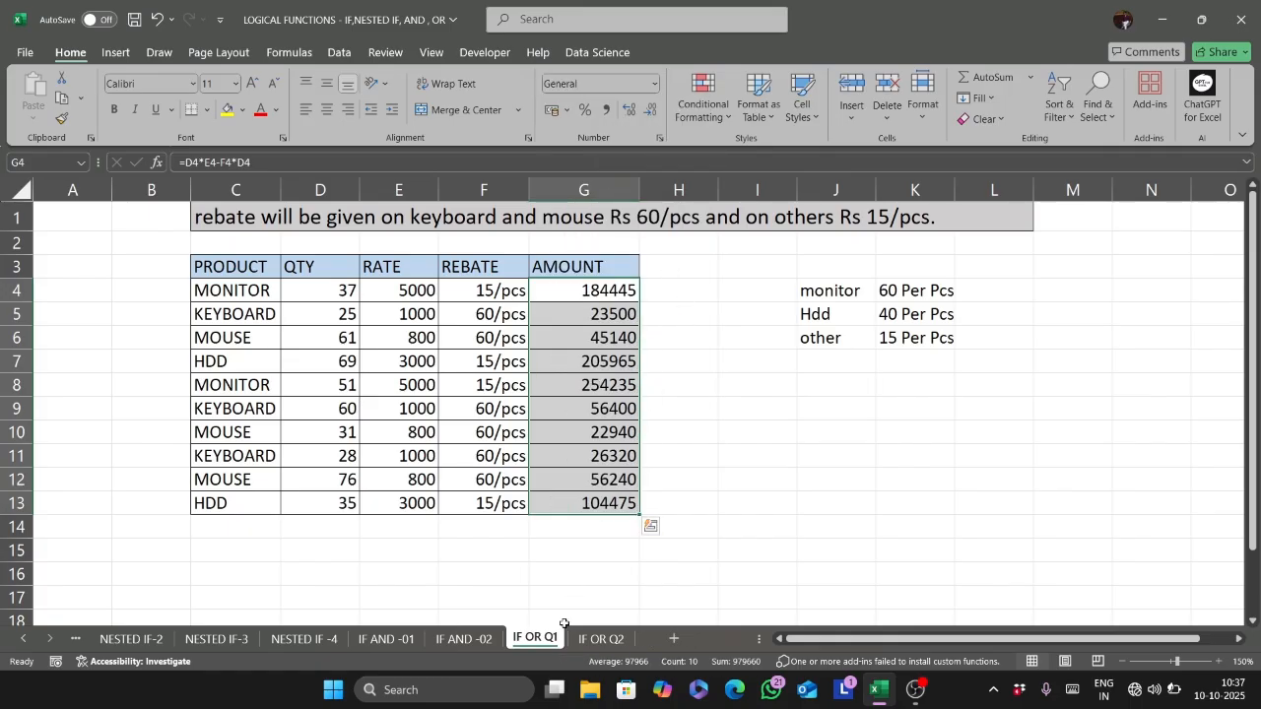
- Switch to the IF OR Q2 practice sheet, select H5 and auto-fit the NAME column's width
key("ctrl+Page_Down")
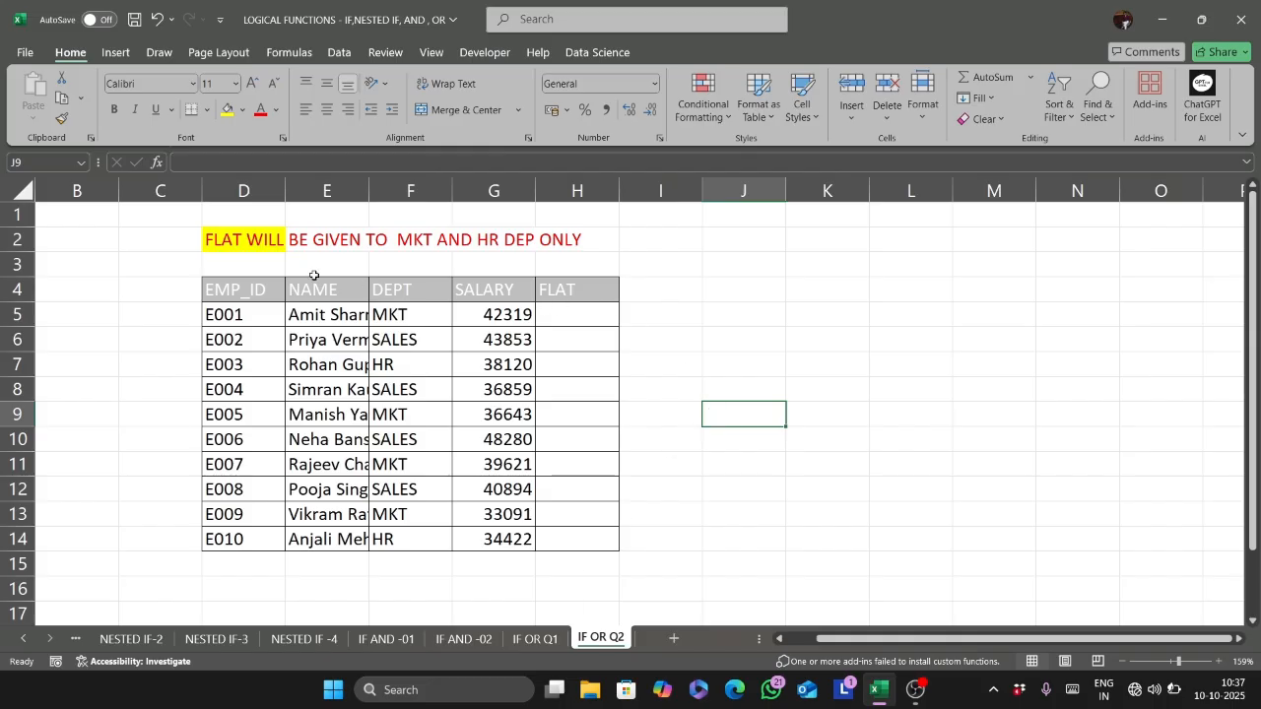
left_click(568, 308)
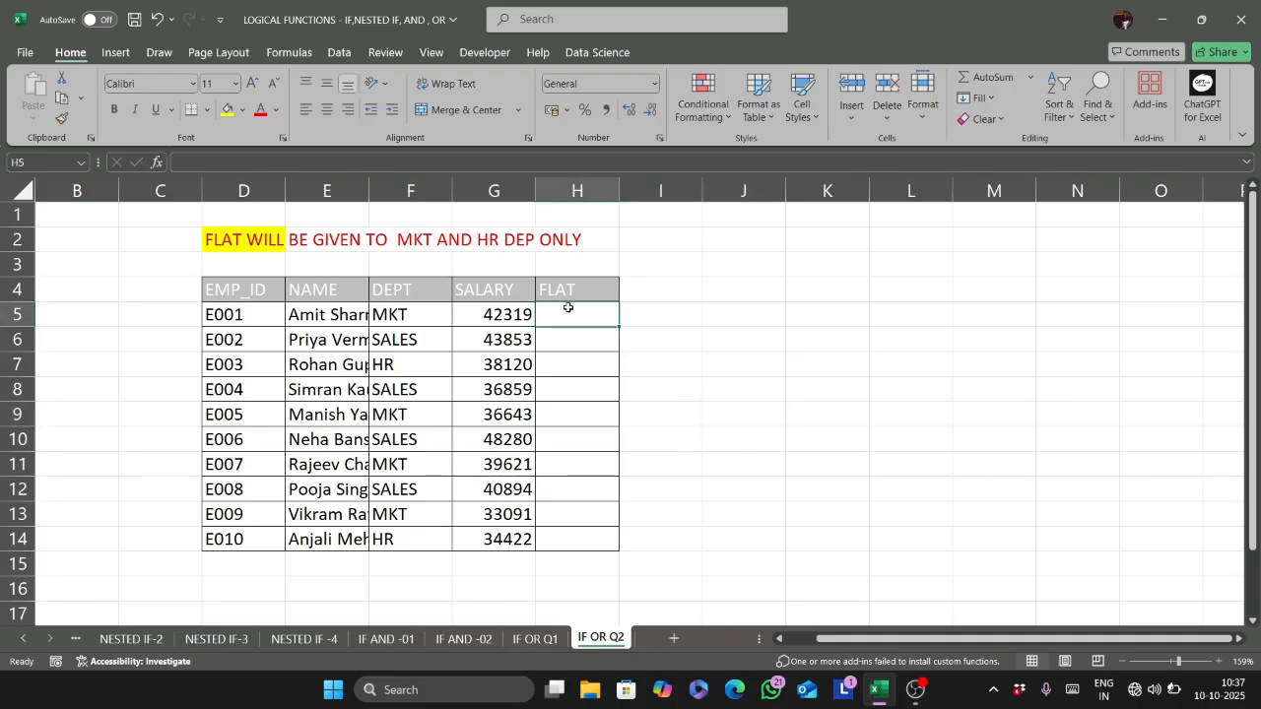
double_click(369, 190)
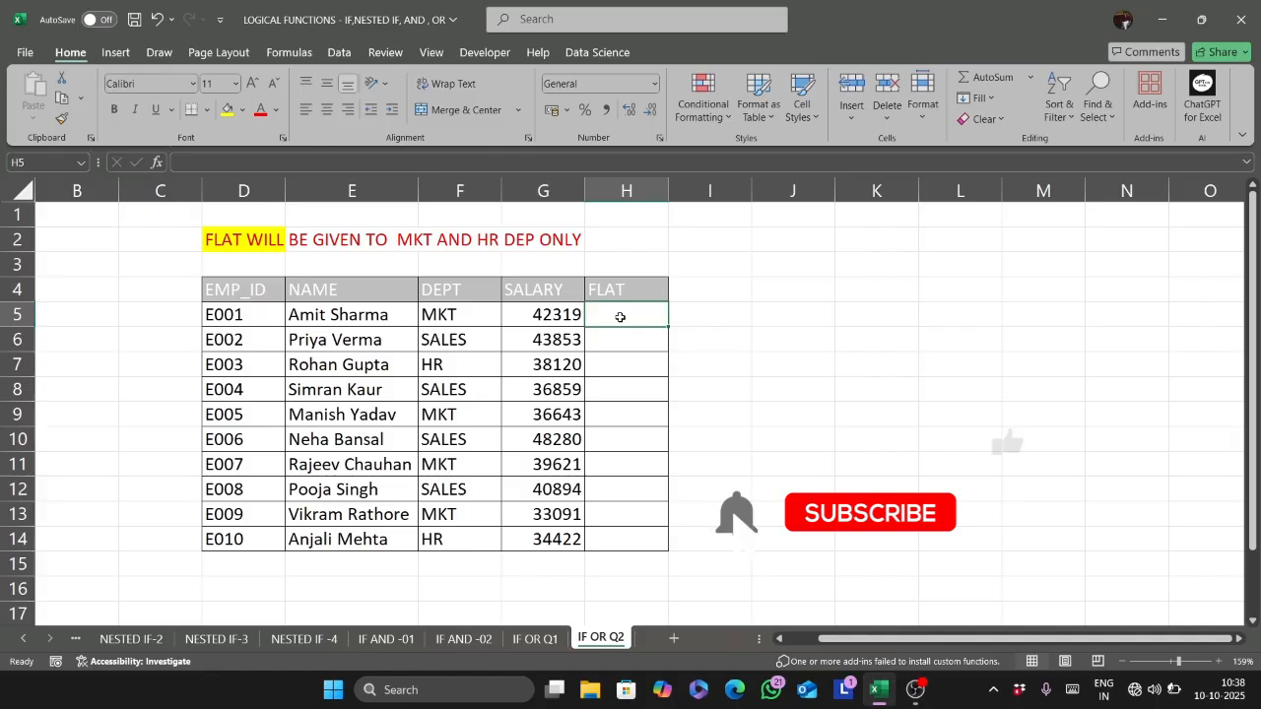
- Start an IF formula in H5 with an OR function whose first condition is F5="mkt"
type("=if")
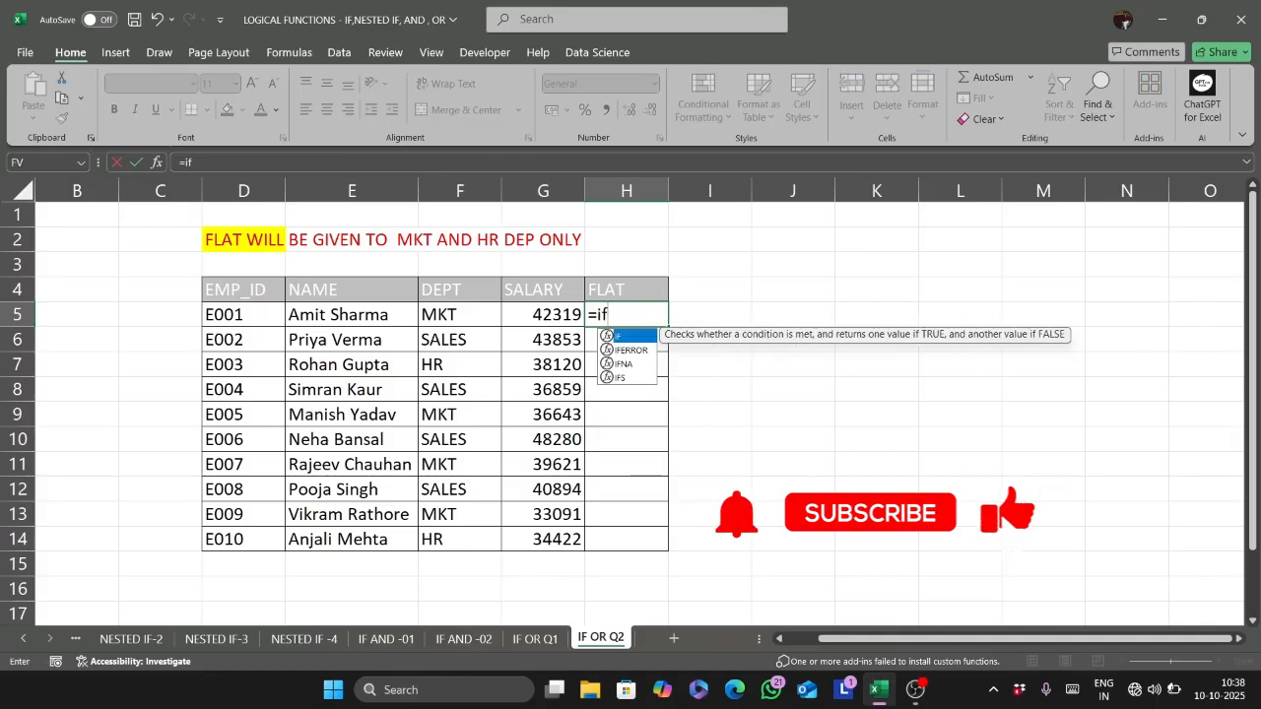
key("Tab")
type("o")
key("Tab")
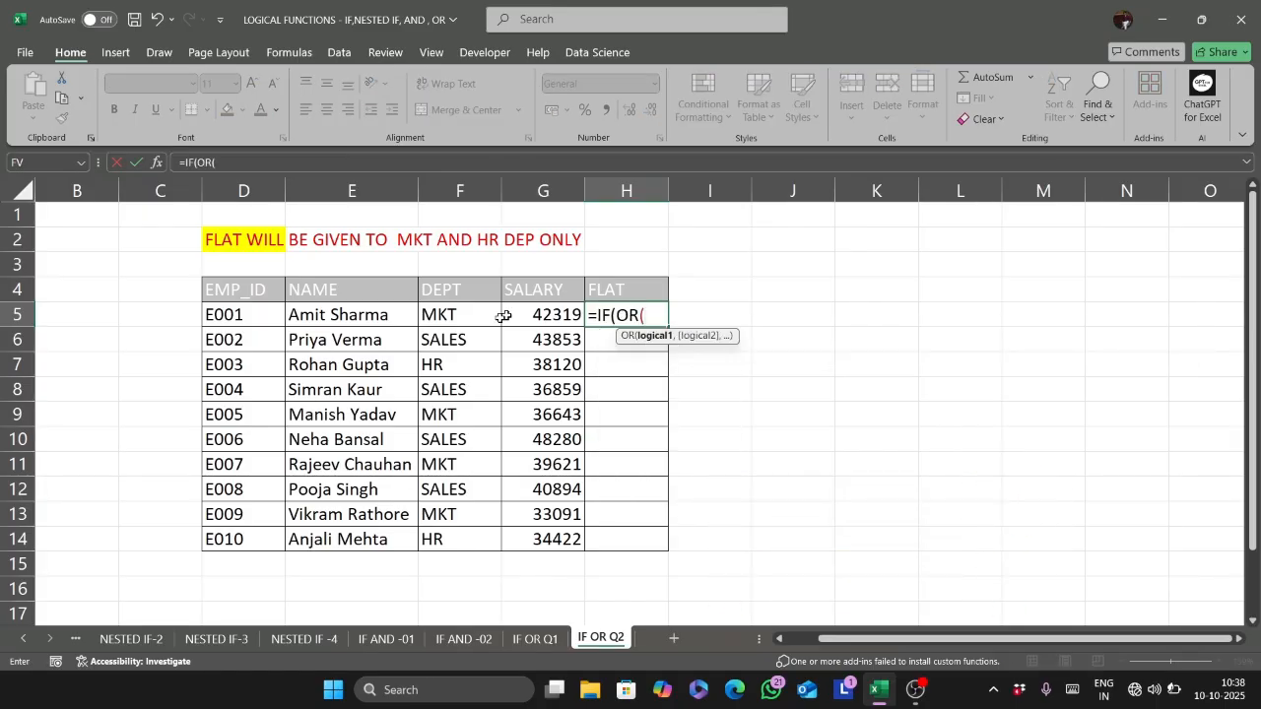
left_click(459, 314)
type("=\"")
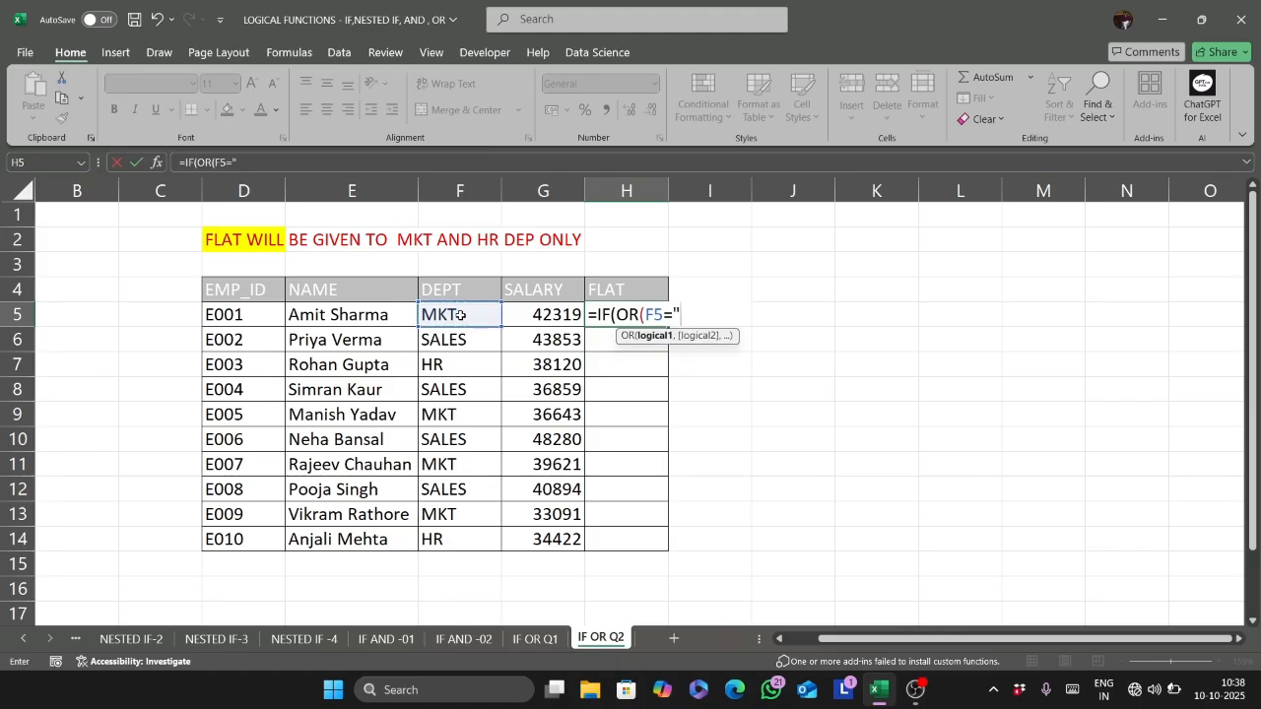
type("mkt\",")
- Add F5="hr" as the second condition of the OR function and close it
left_click(459, 314)
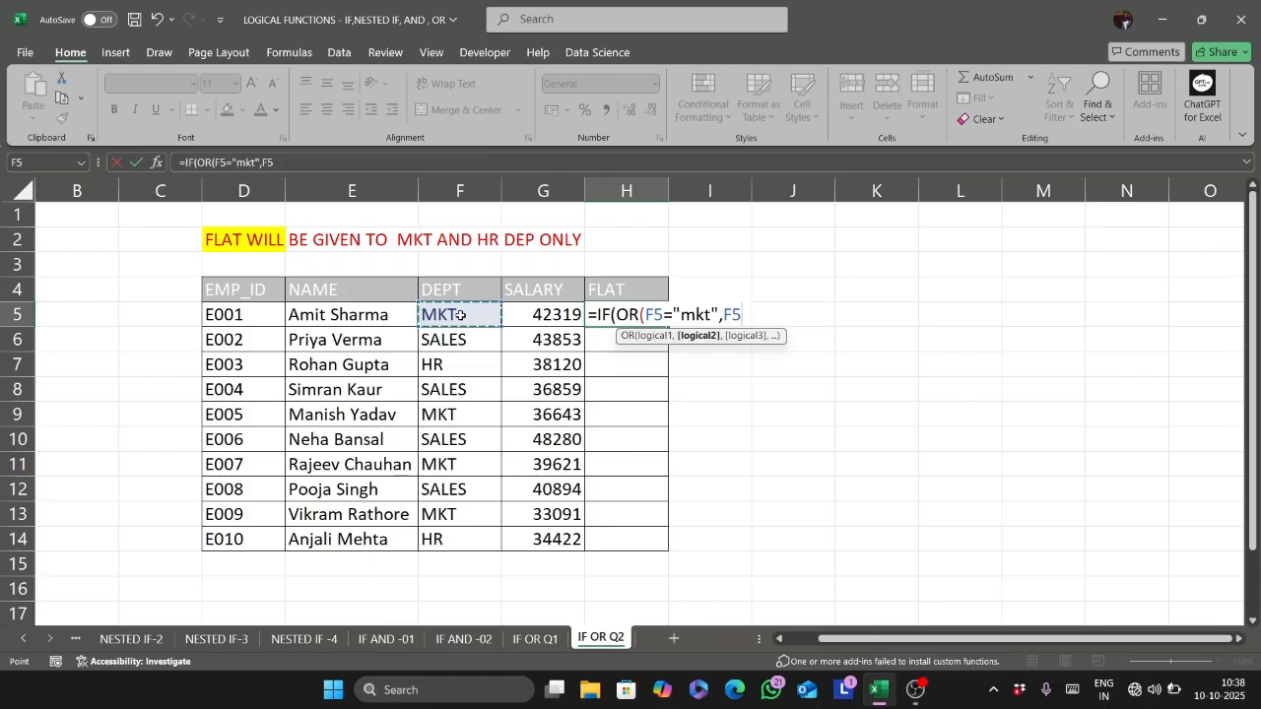
type("=\"hr")
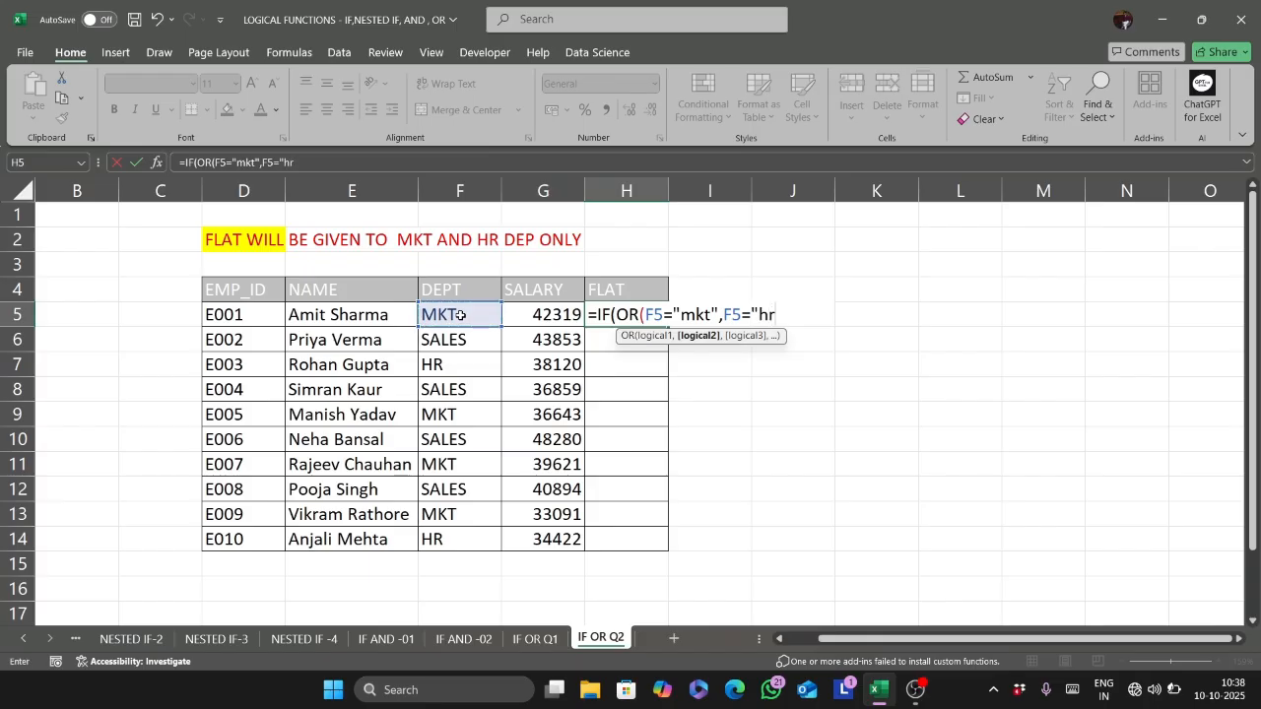
type("\"")
type(")")
- Enter "yes" as the value if true and "no" as the value if false, and complete the H5 formula
type("ye")
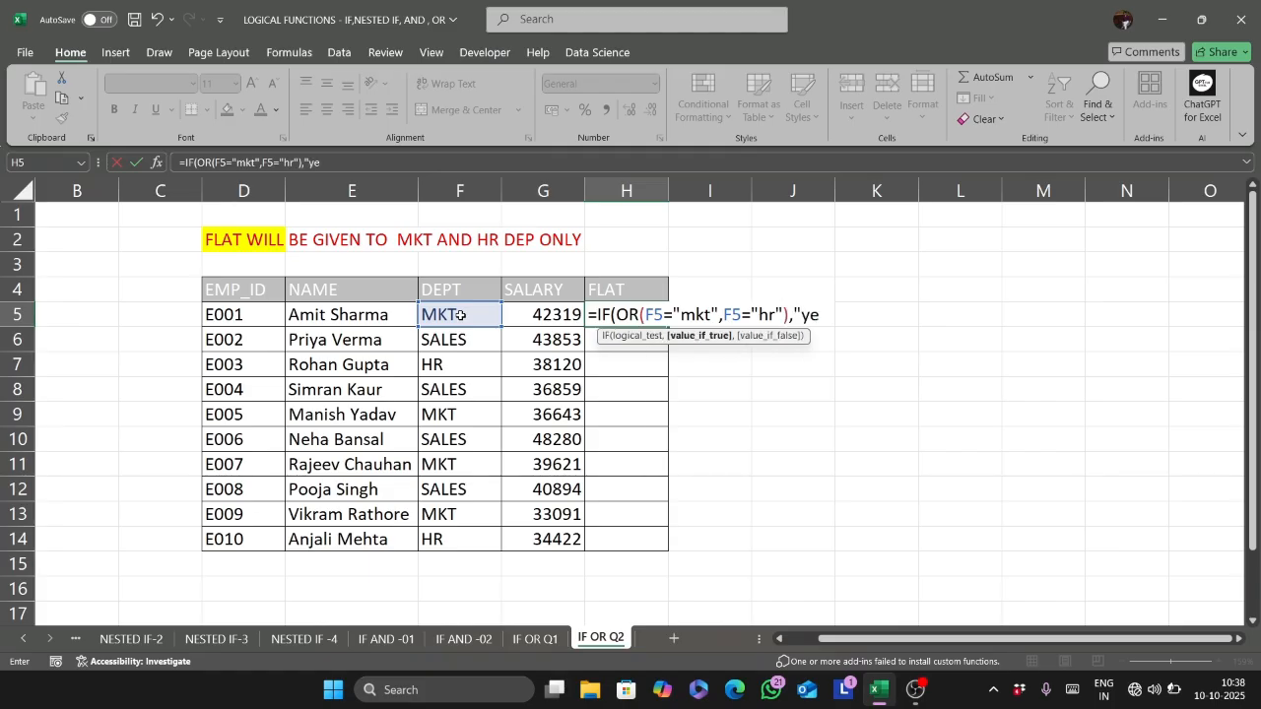
type("s\",no")
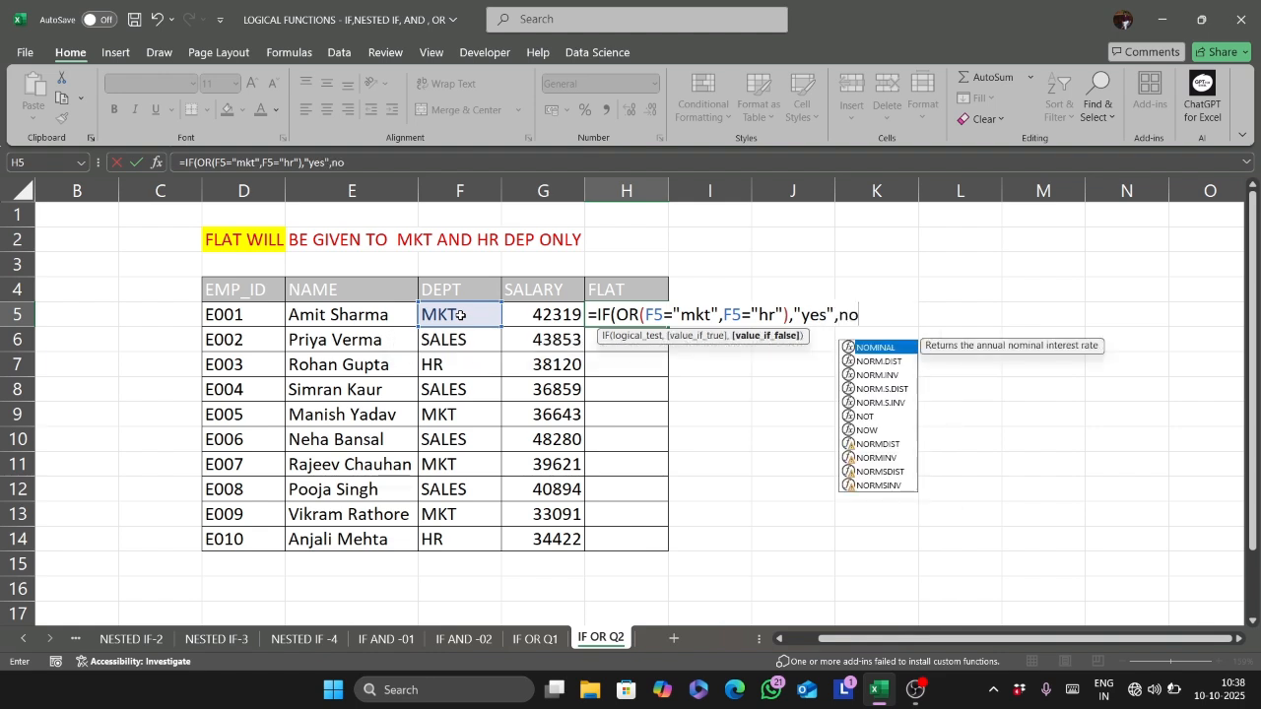
key("BackSpace")
key("BackSpace")
type("\"no")
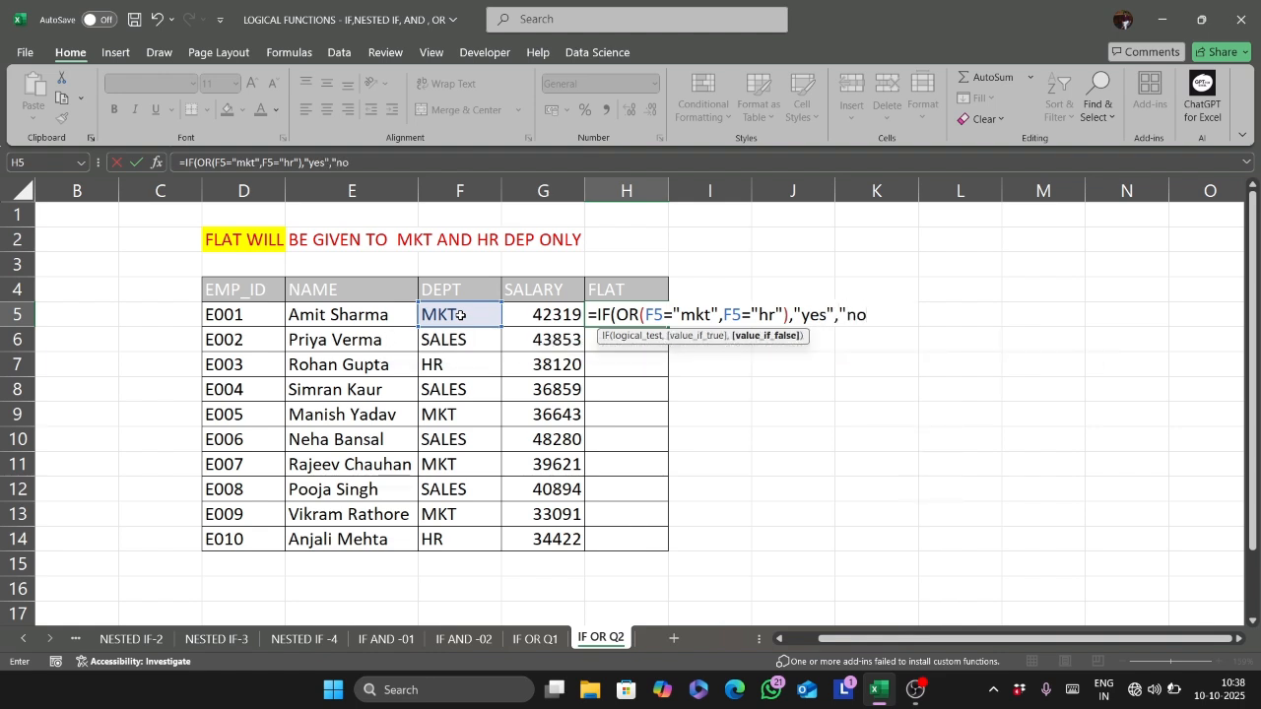
type("\")")
key("Return")
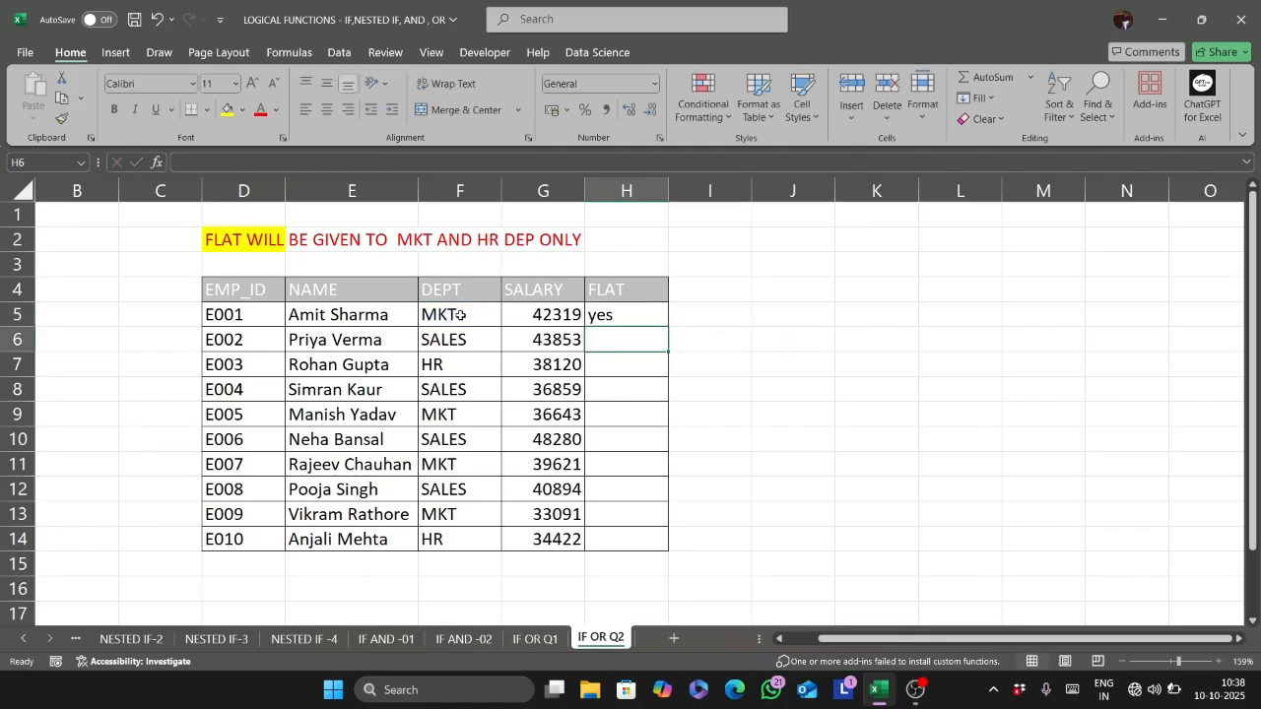
- Fill the H5 formula down the FLAT column to H14 and deselect the range
left_click(647, 318)
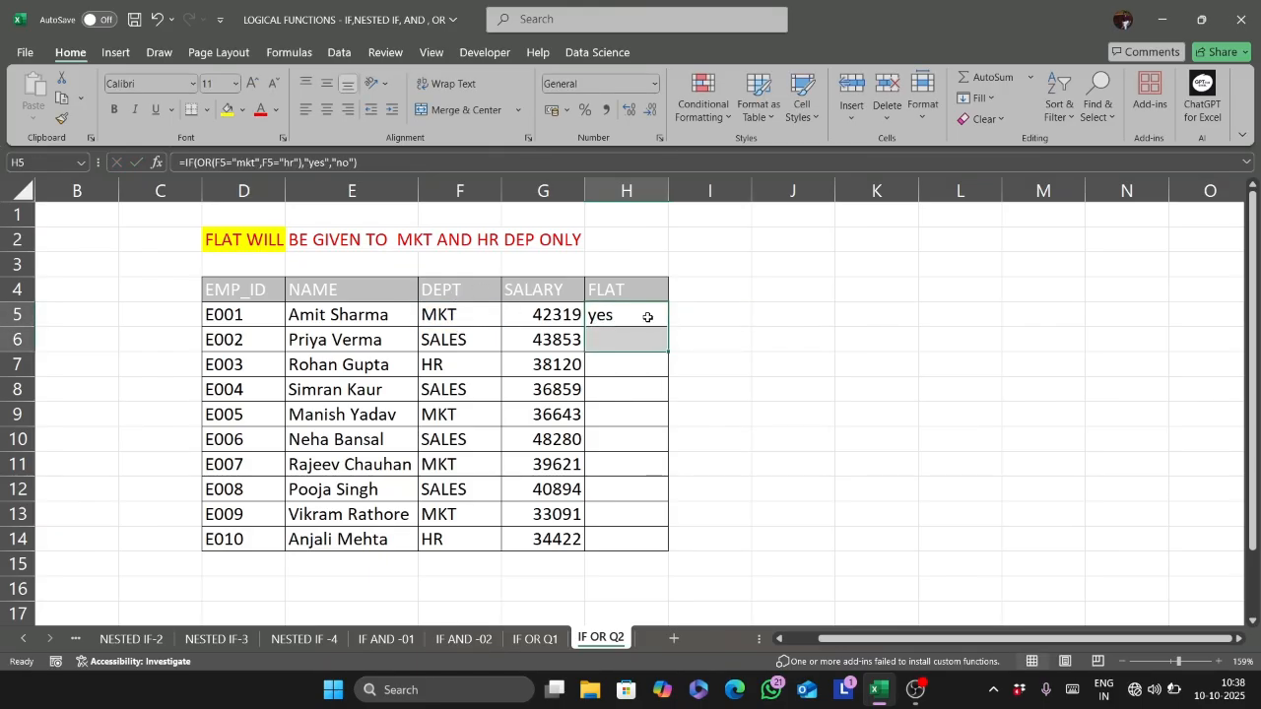
double_click(666, 327)
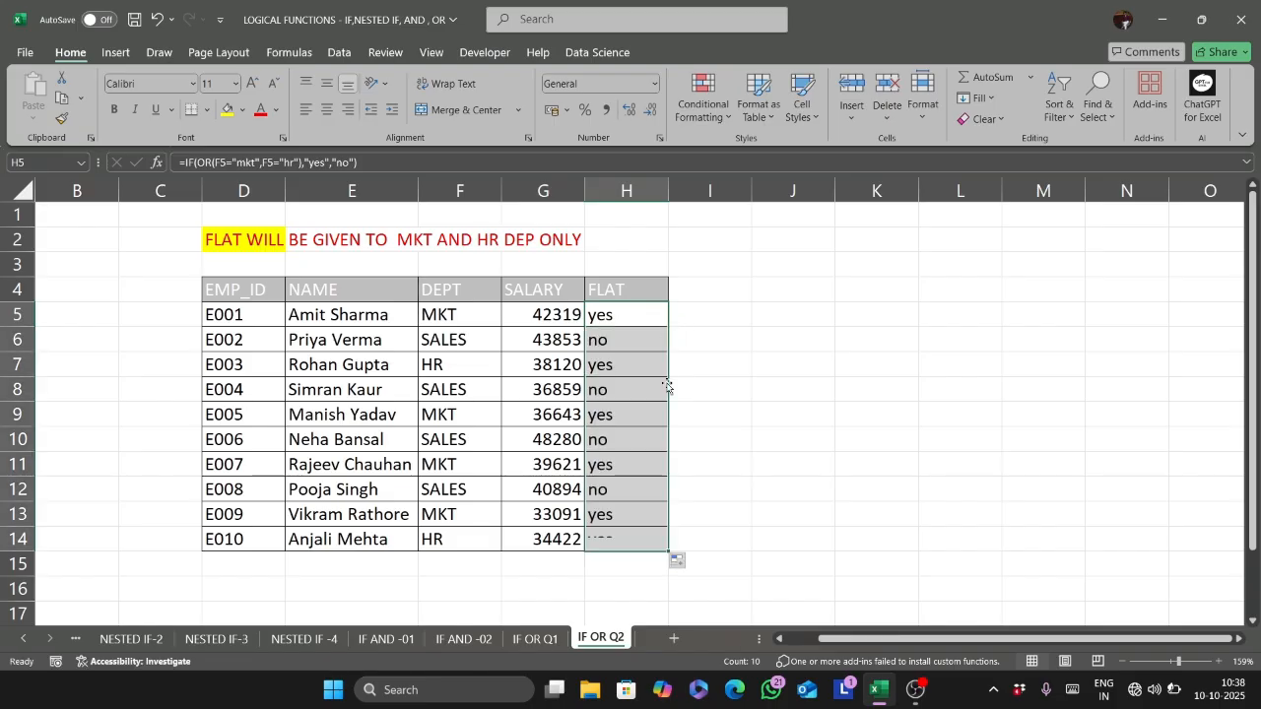
left_click(768, 492)
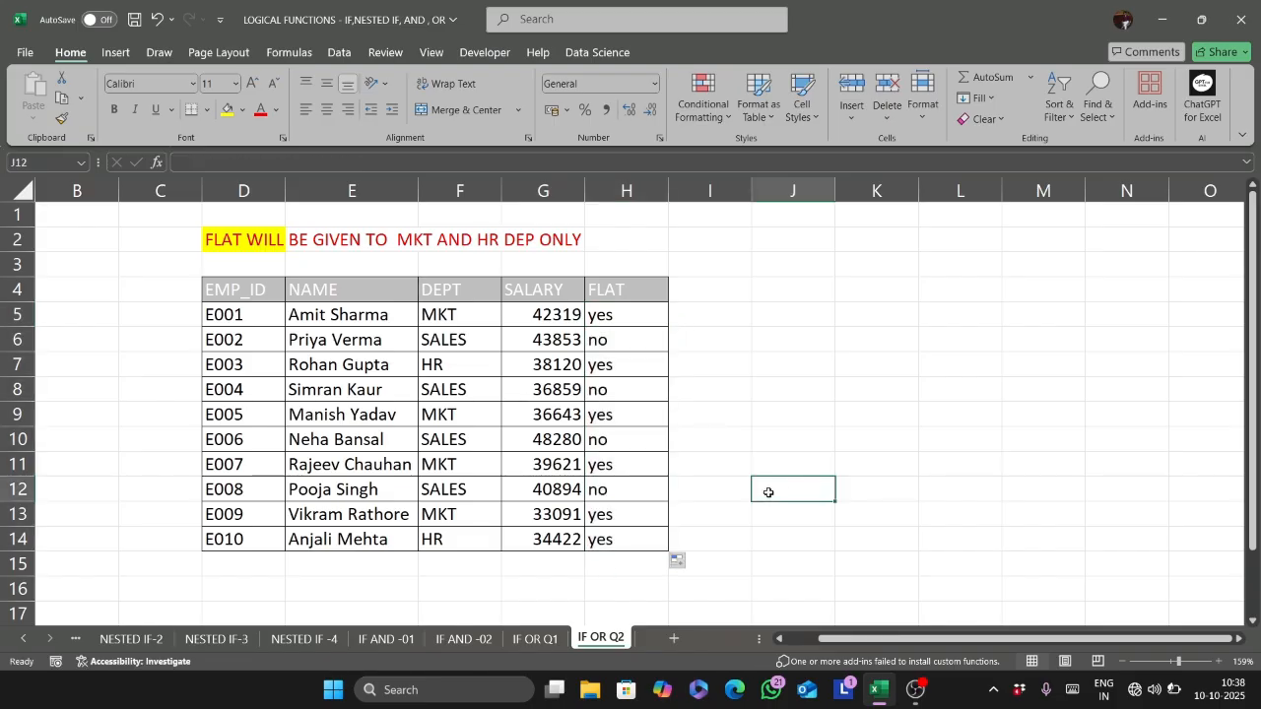